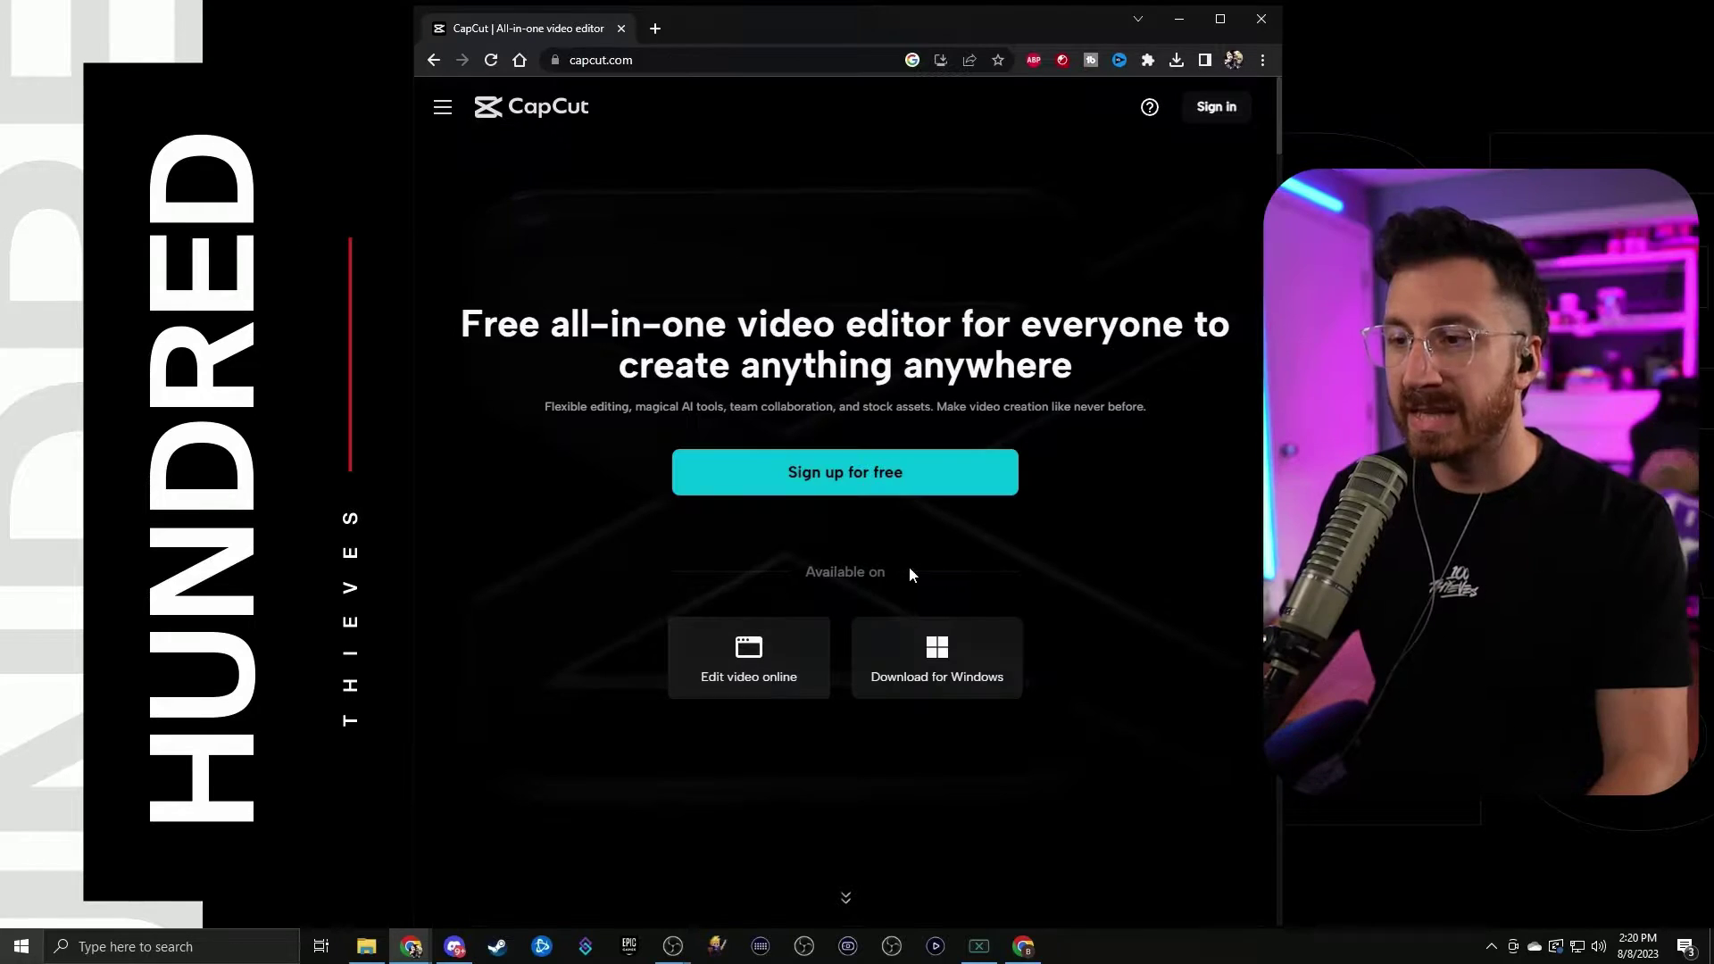
- Download the CapCut installer for Windows, run it, accept the license agreement and start the installation
left_click(979, 681)
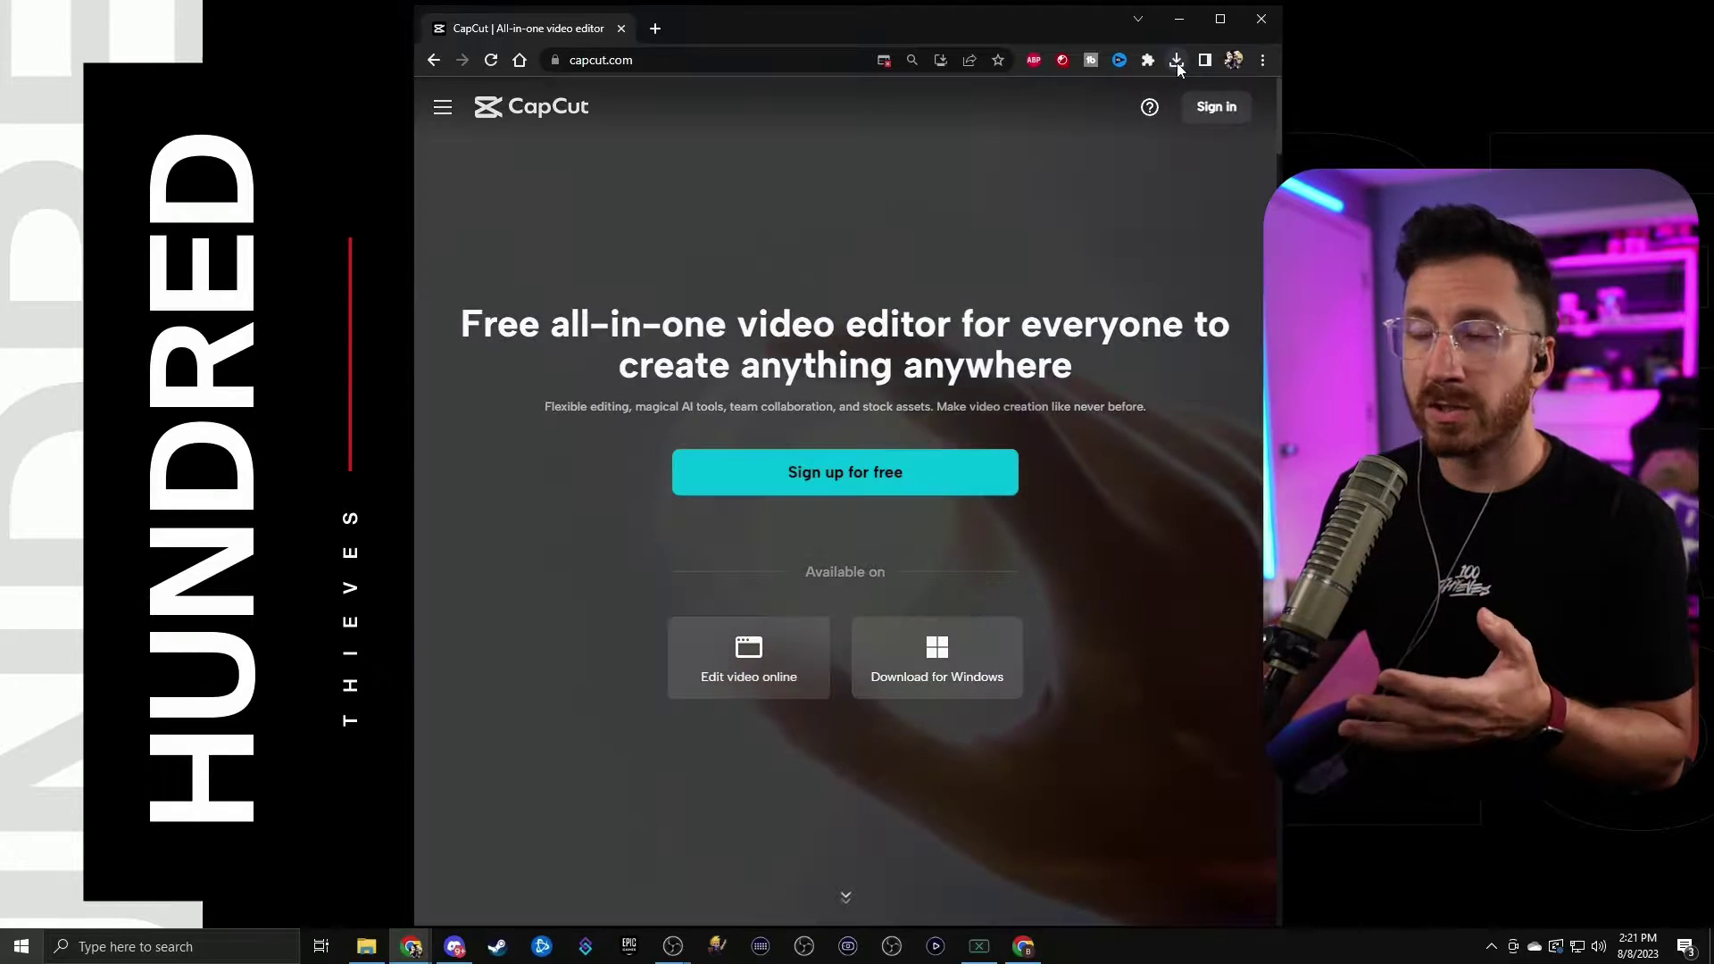
left_click(1177, 59)
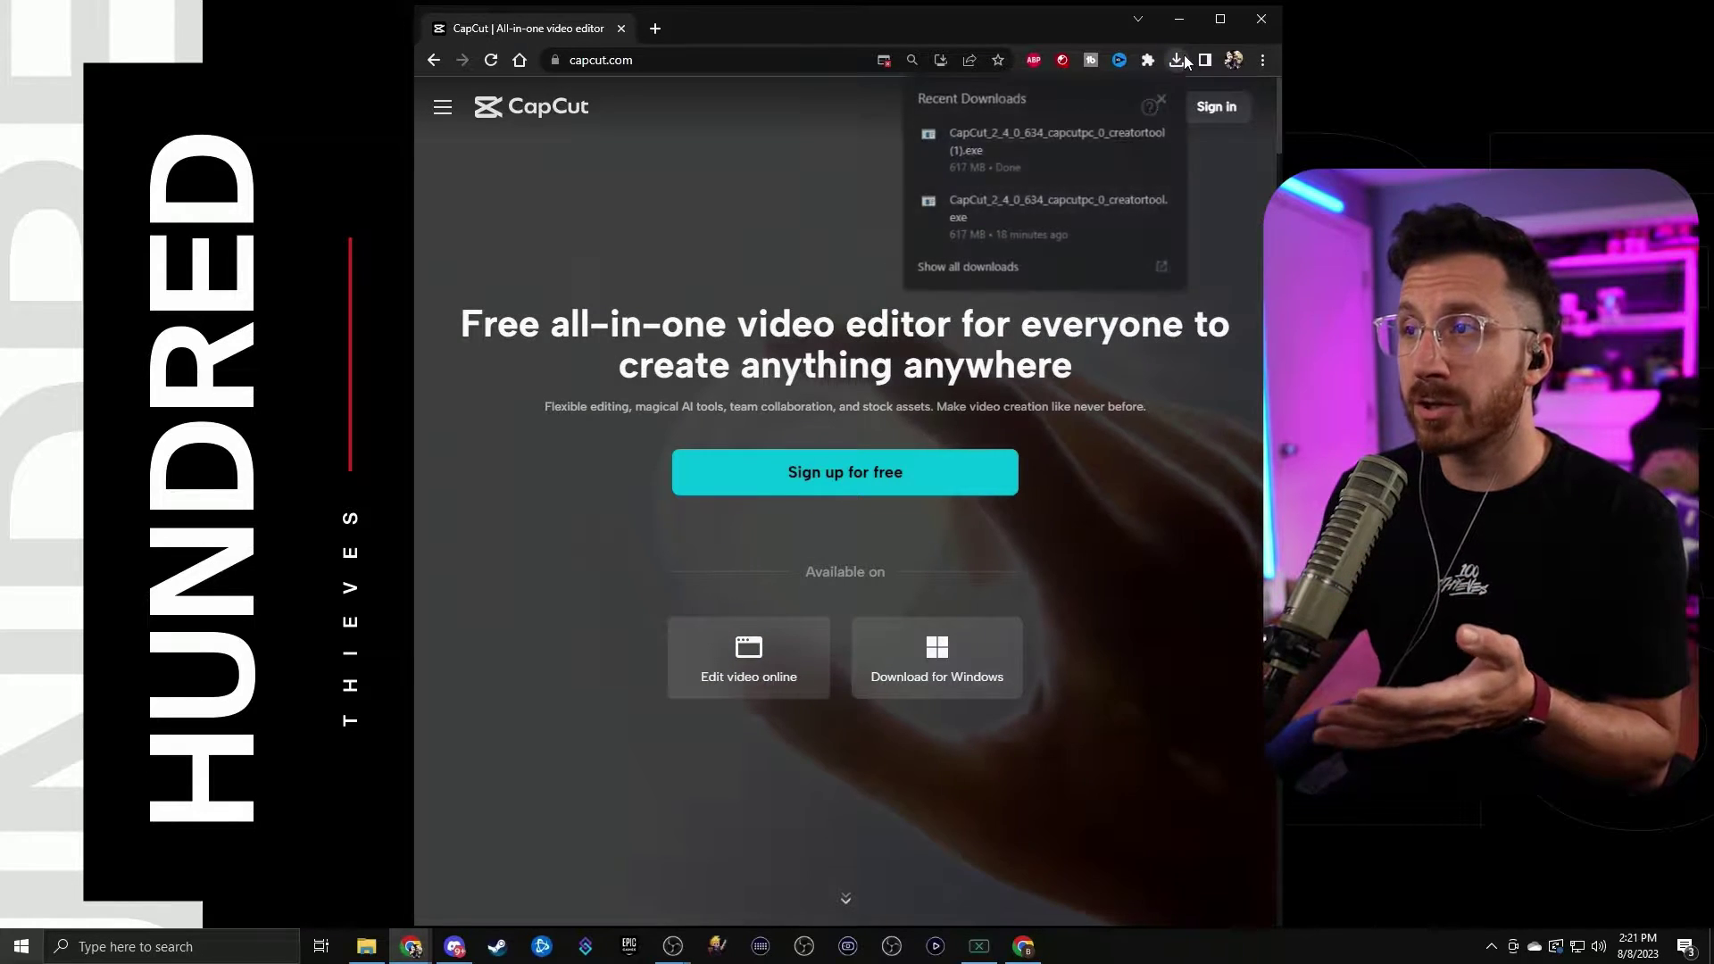
left_click(1026, 147)
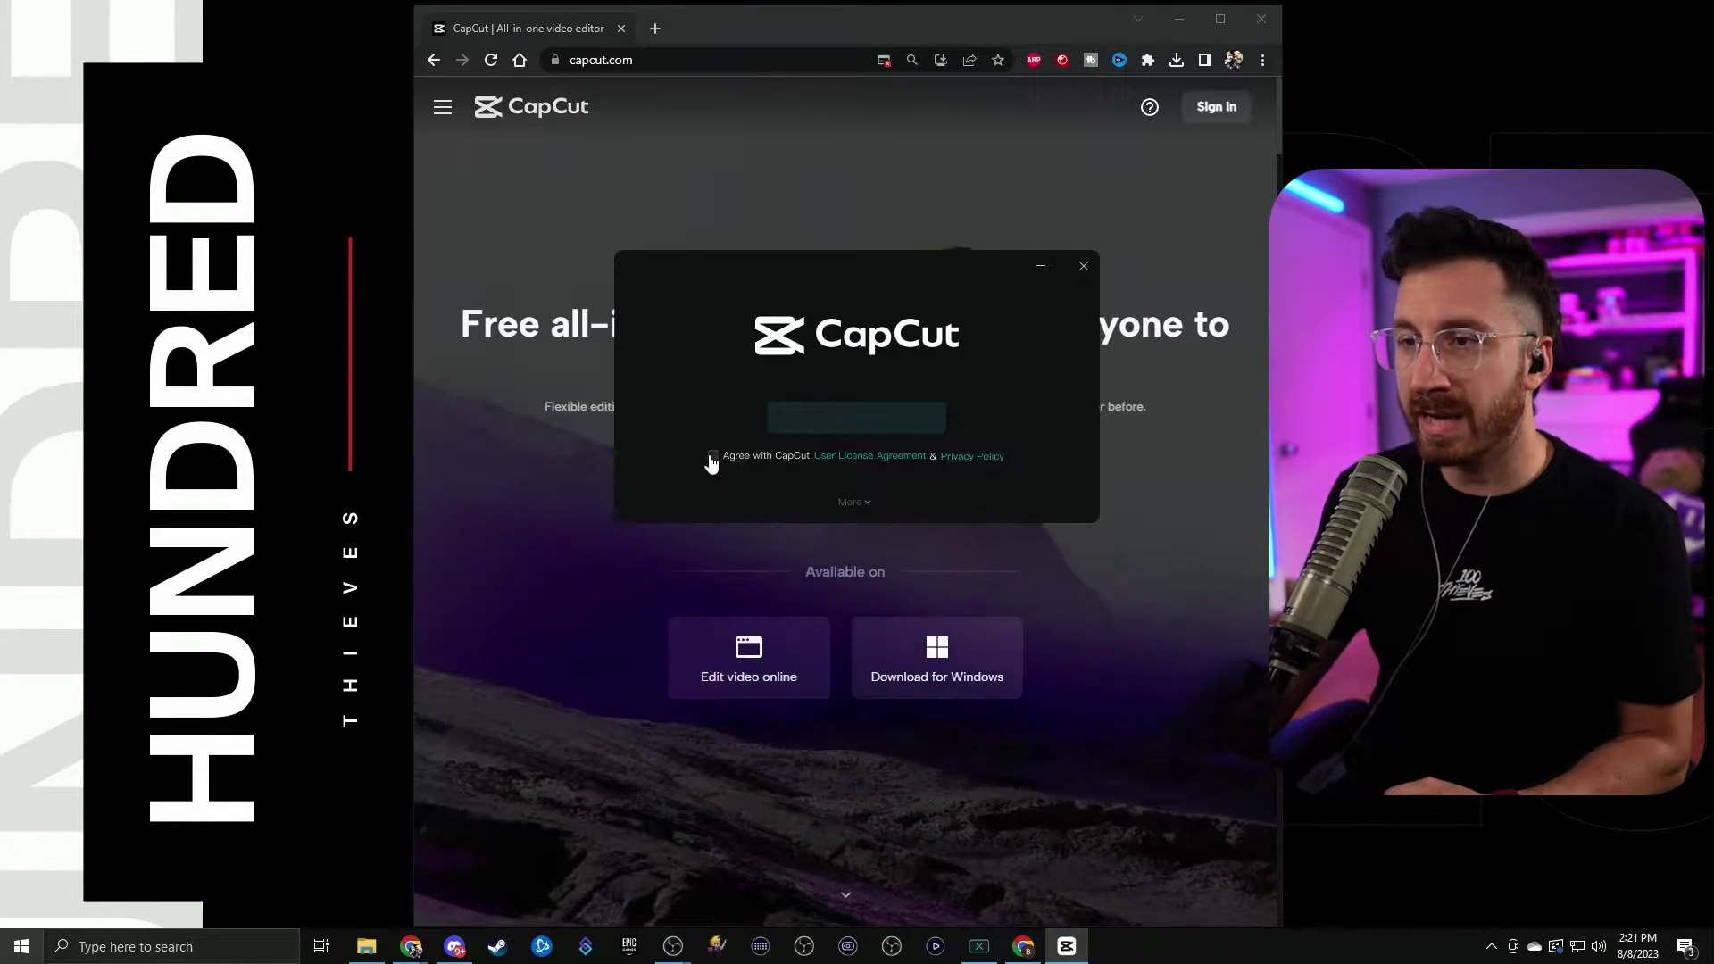
left_click(863, 418)
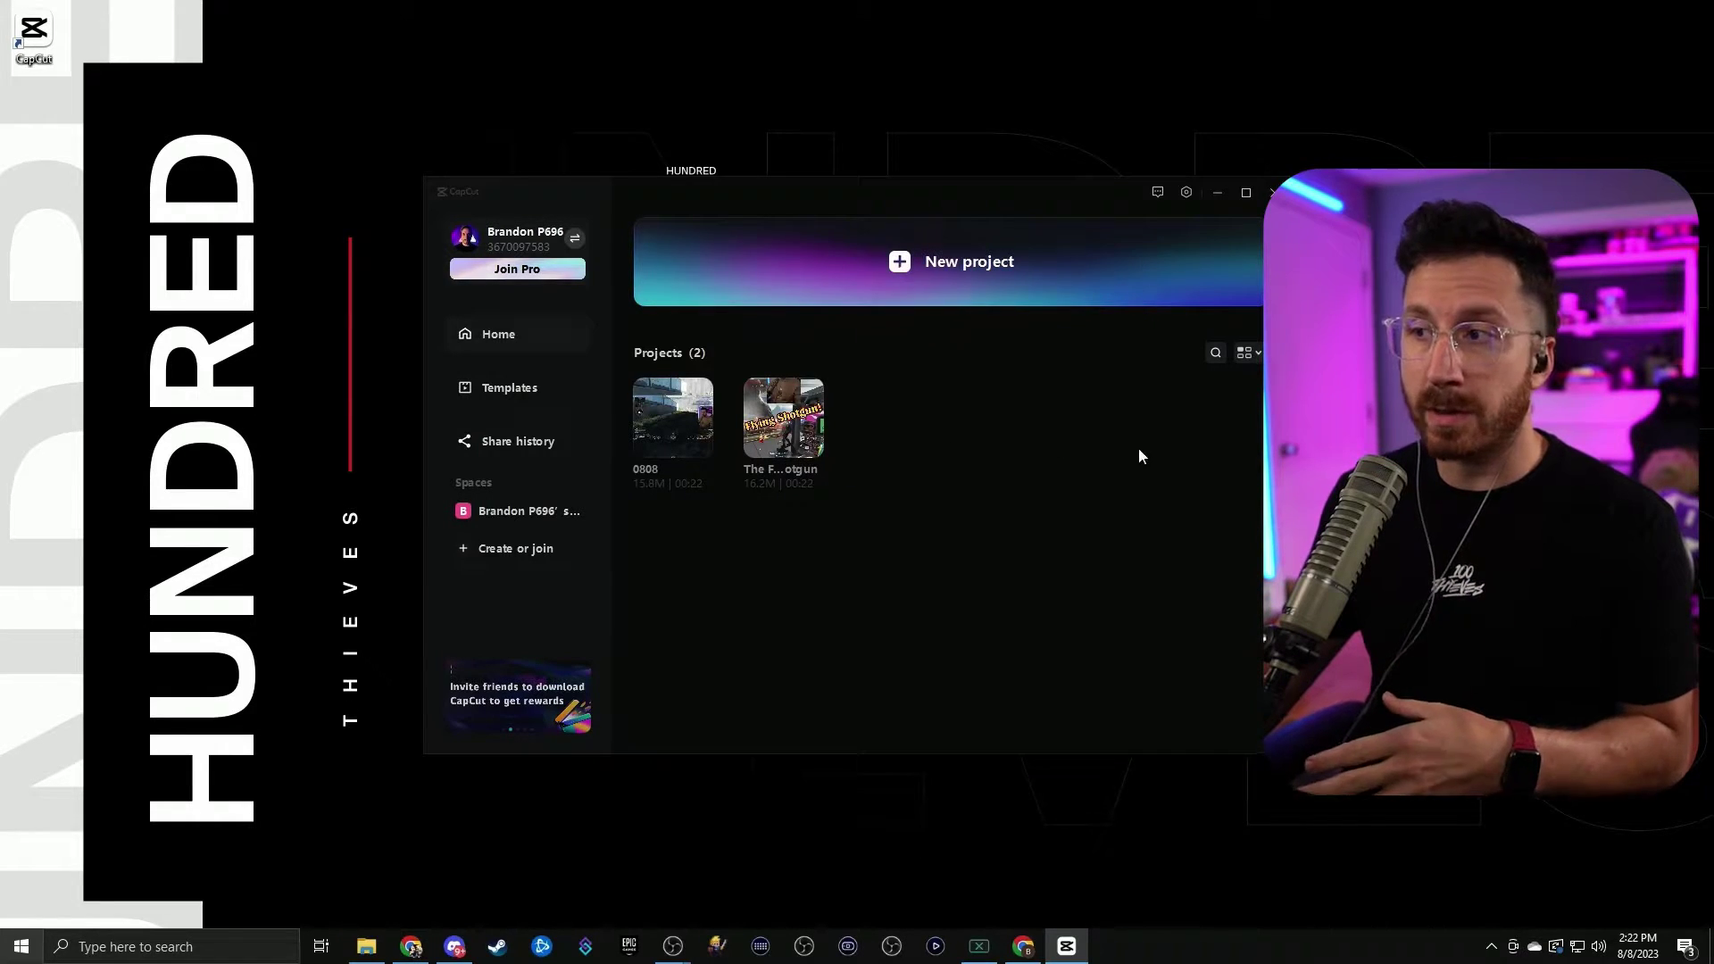
- Show the existing projects as a detailed list and check the template gallery before returning to the home page
left_click(1247, 352)
left_click(1243, 400)
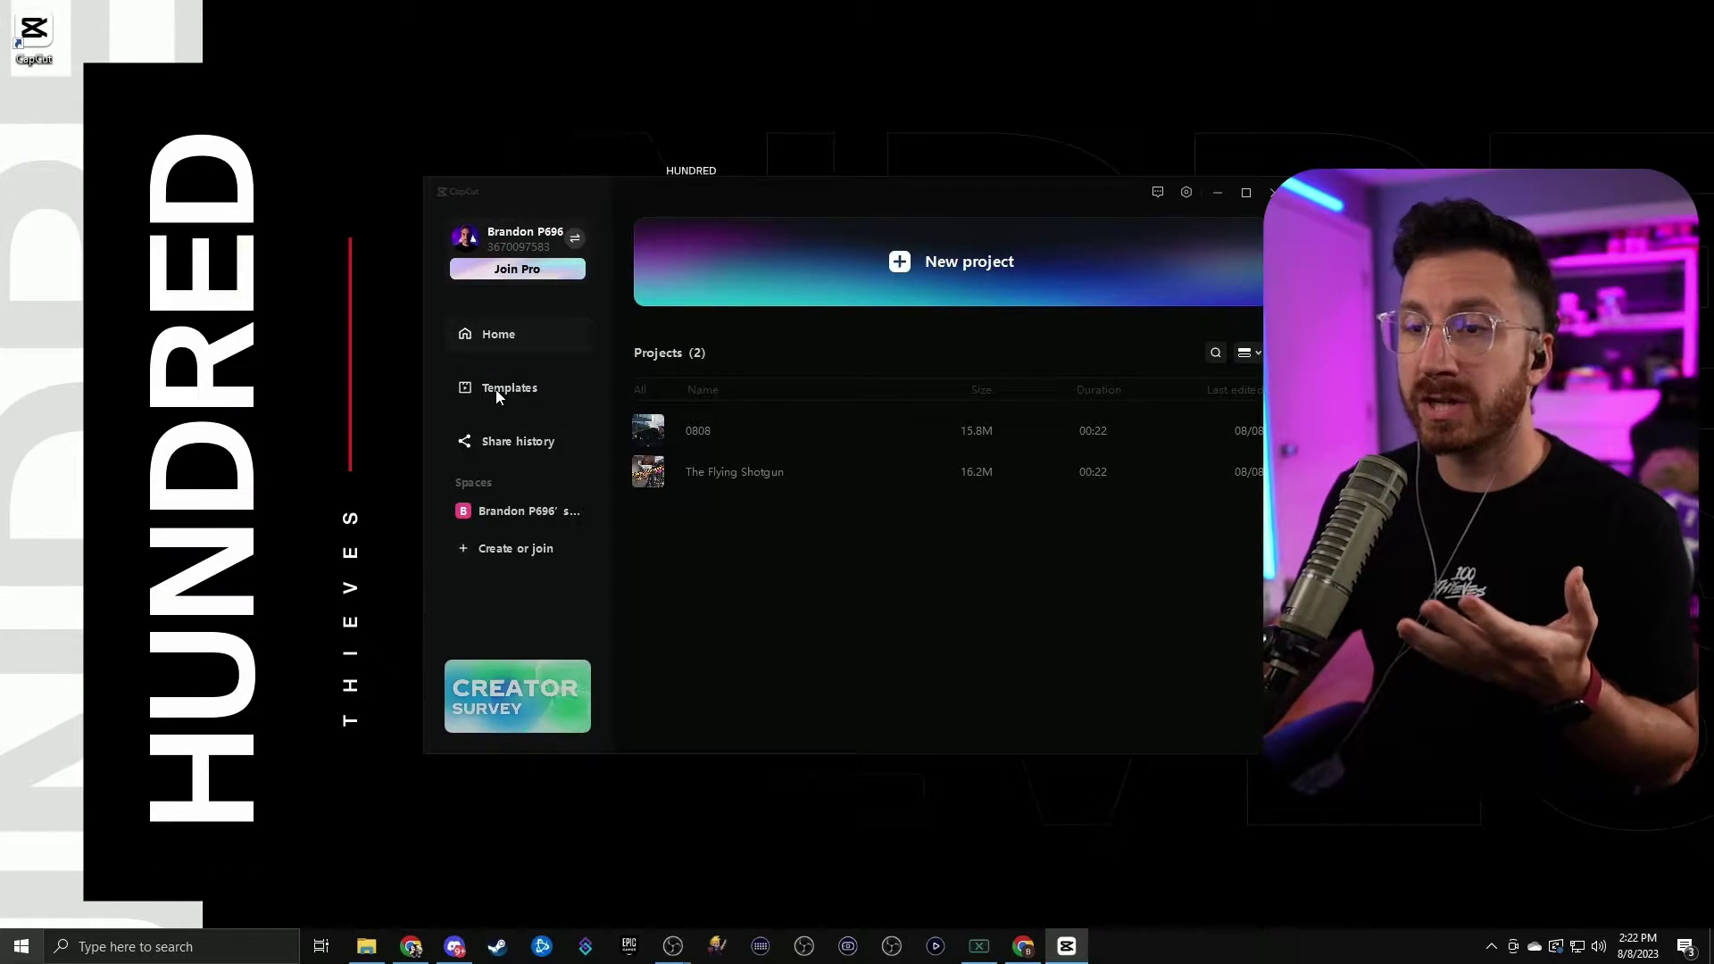
left_click(516, 389)
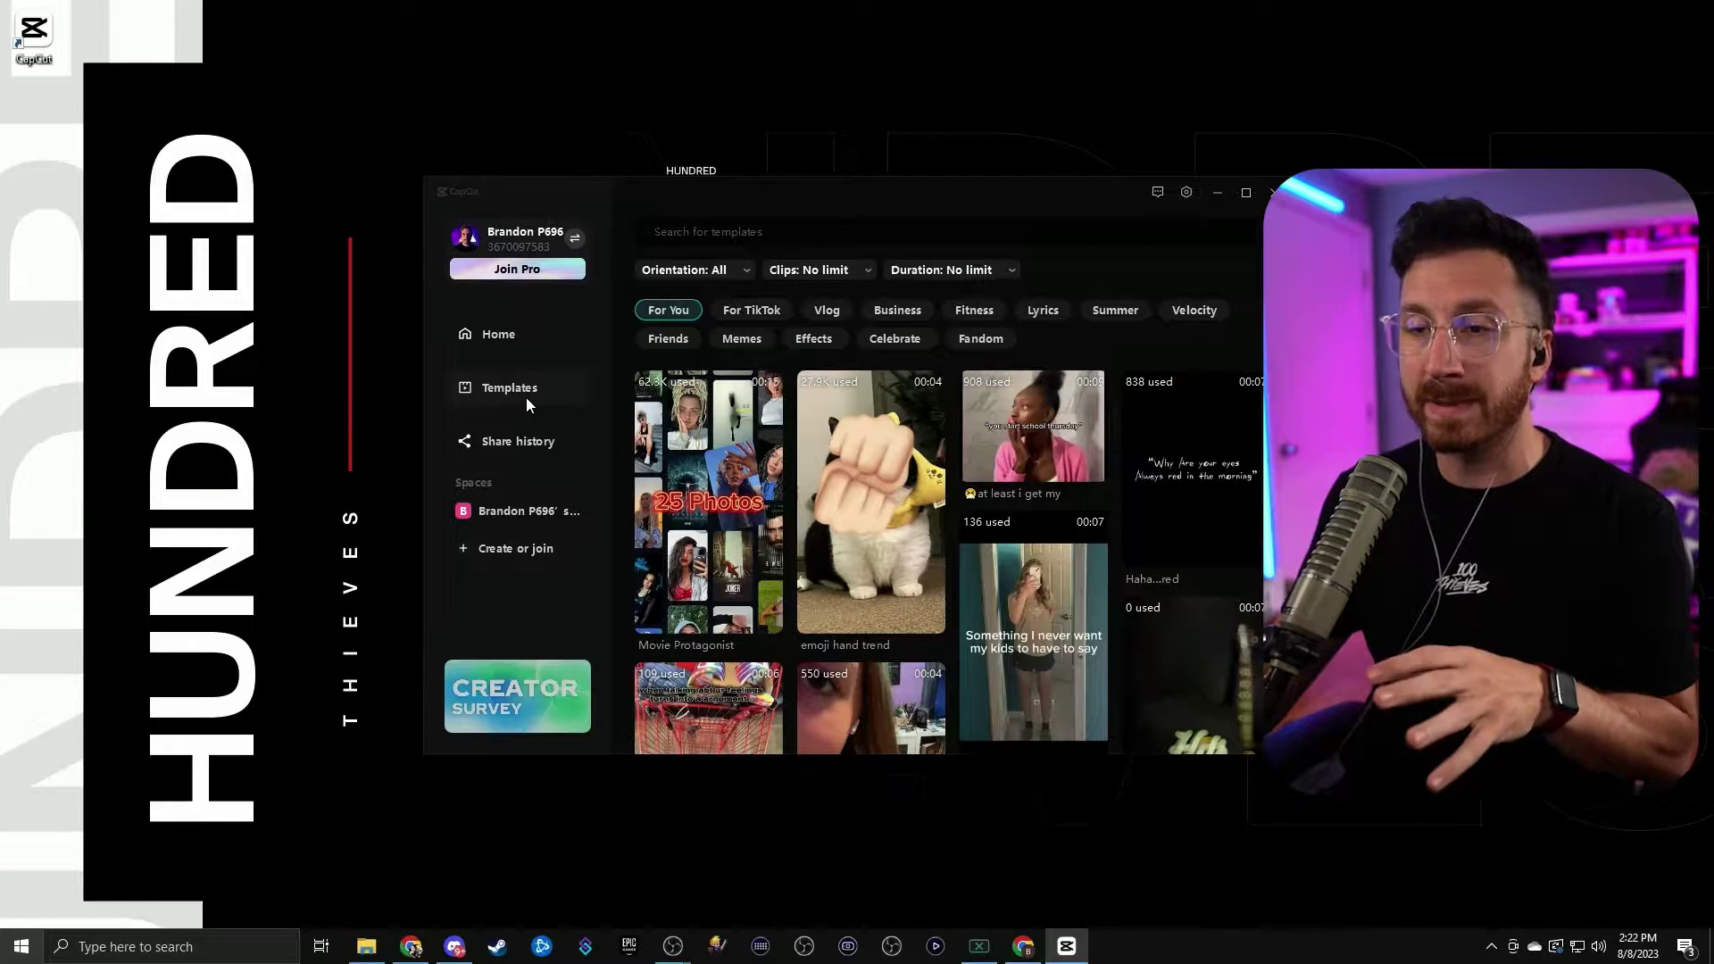
left_click(524, 342)
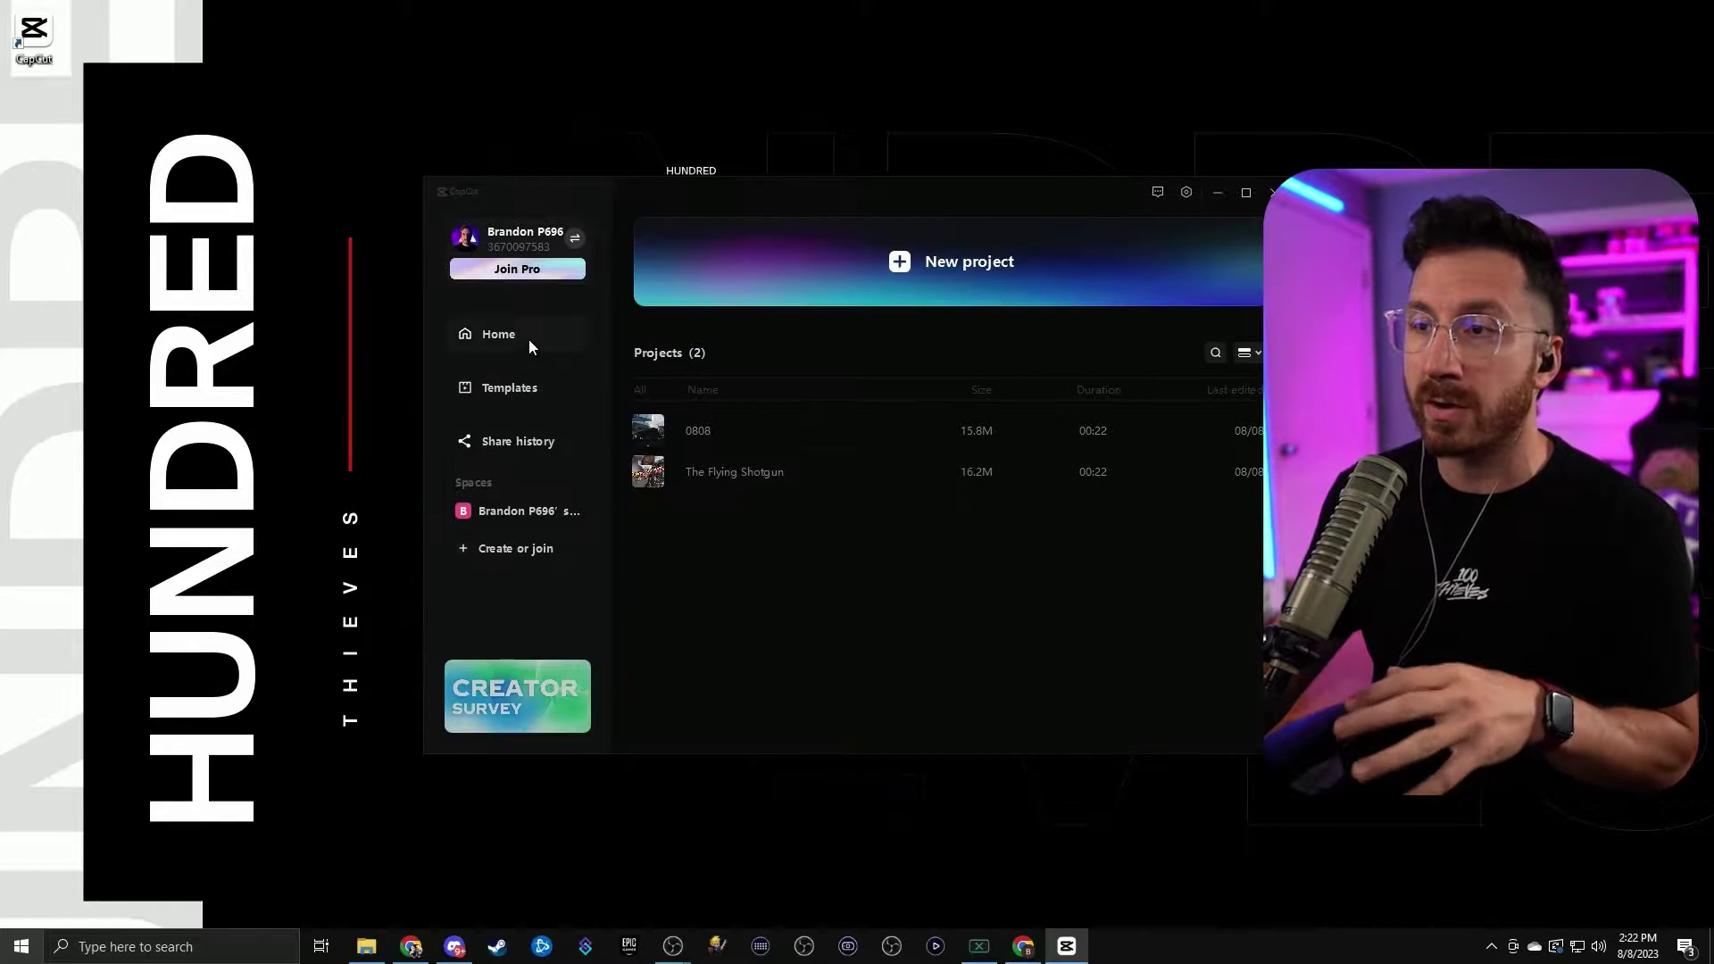
- Create a new project and name it "Bpala is Awesome" in its project settings
left_click(970, 293)
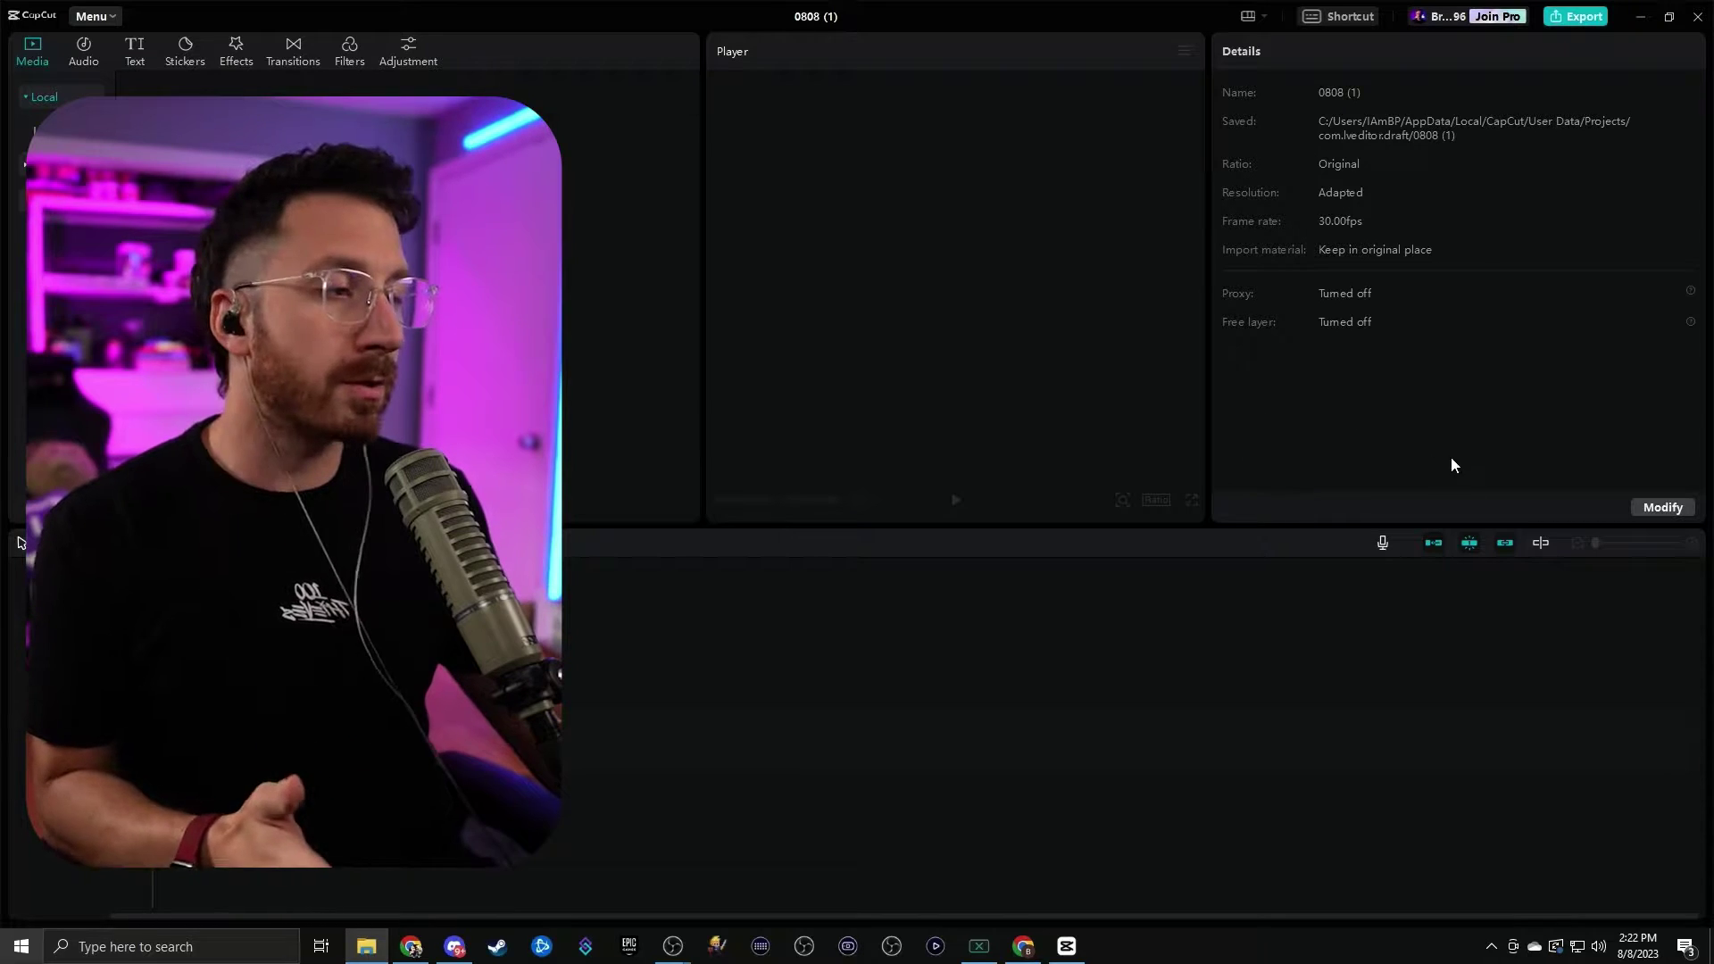
left_click(1662, 507)
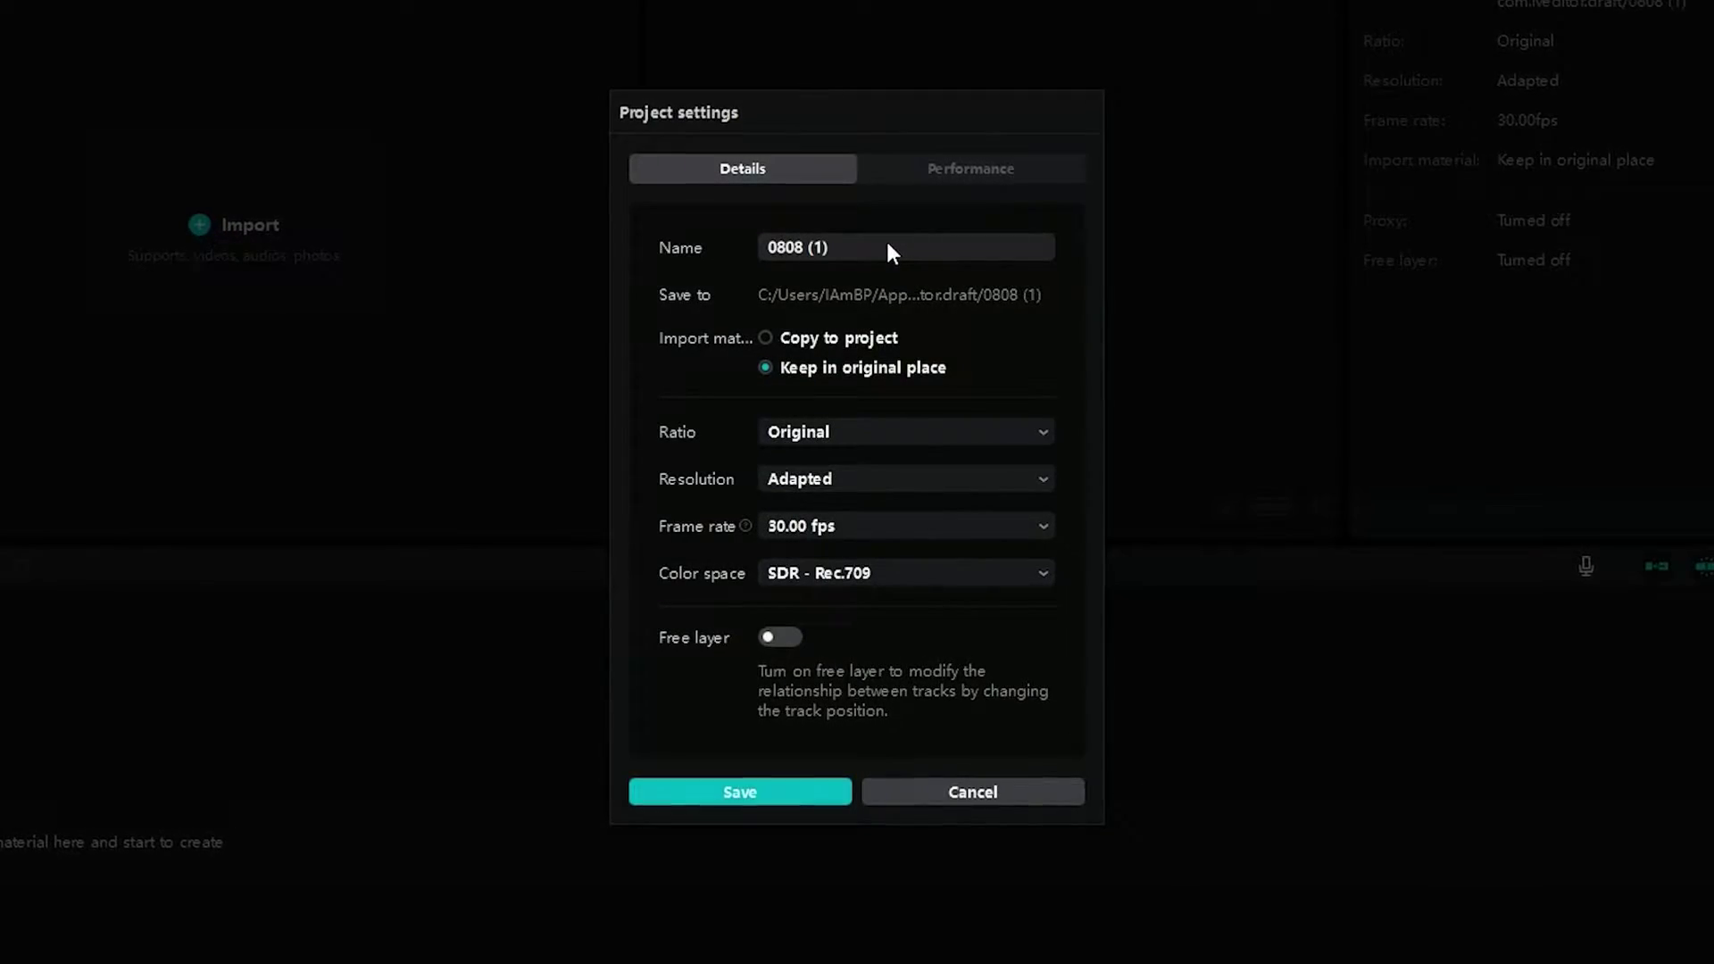
left_click(865, 241)
key("ctrl+a")
key("BackSpace")
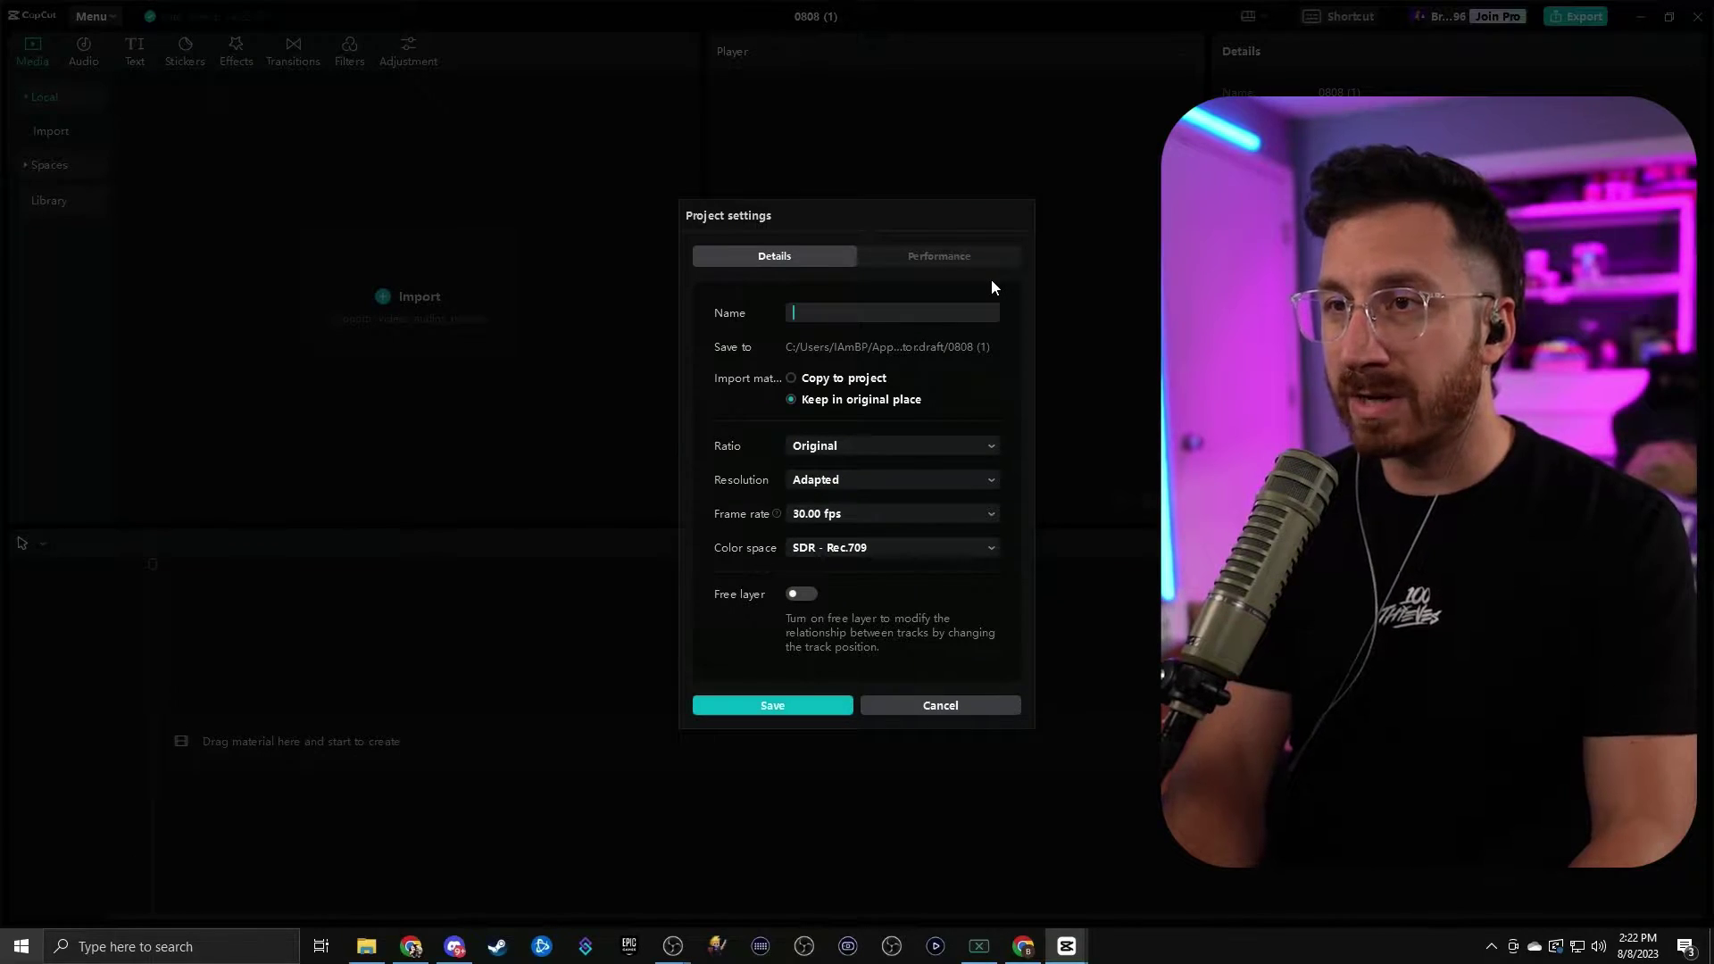
type("Bpala is Awesome")
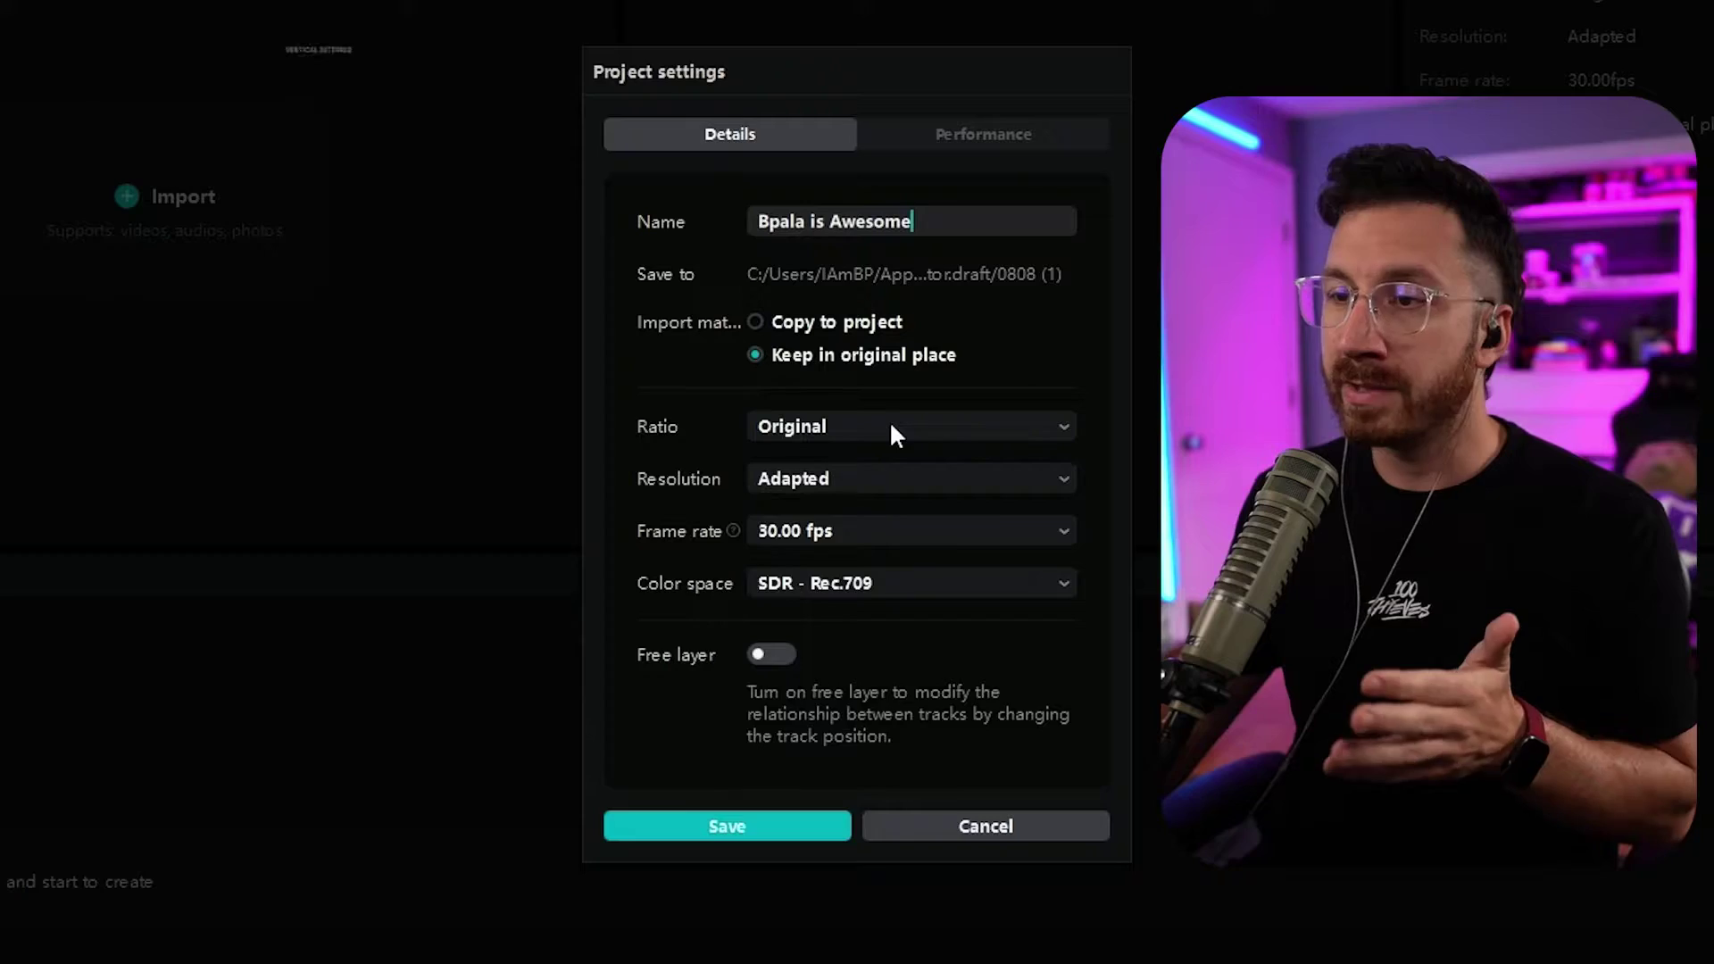
- Set the project's ratio to 9:16 and its frame rate to 60.00 fps, and save the settings
left_click(887, 423)
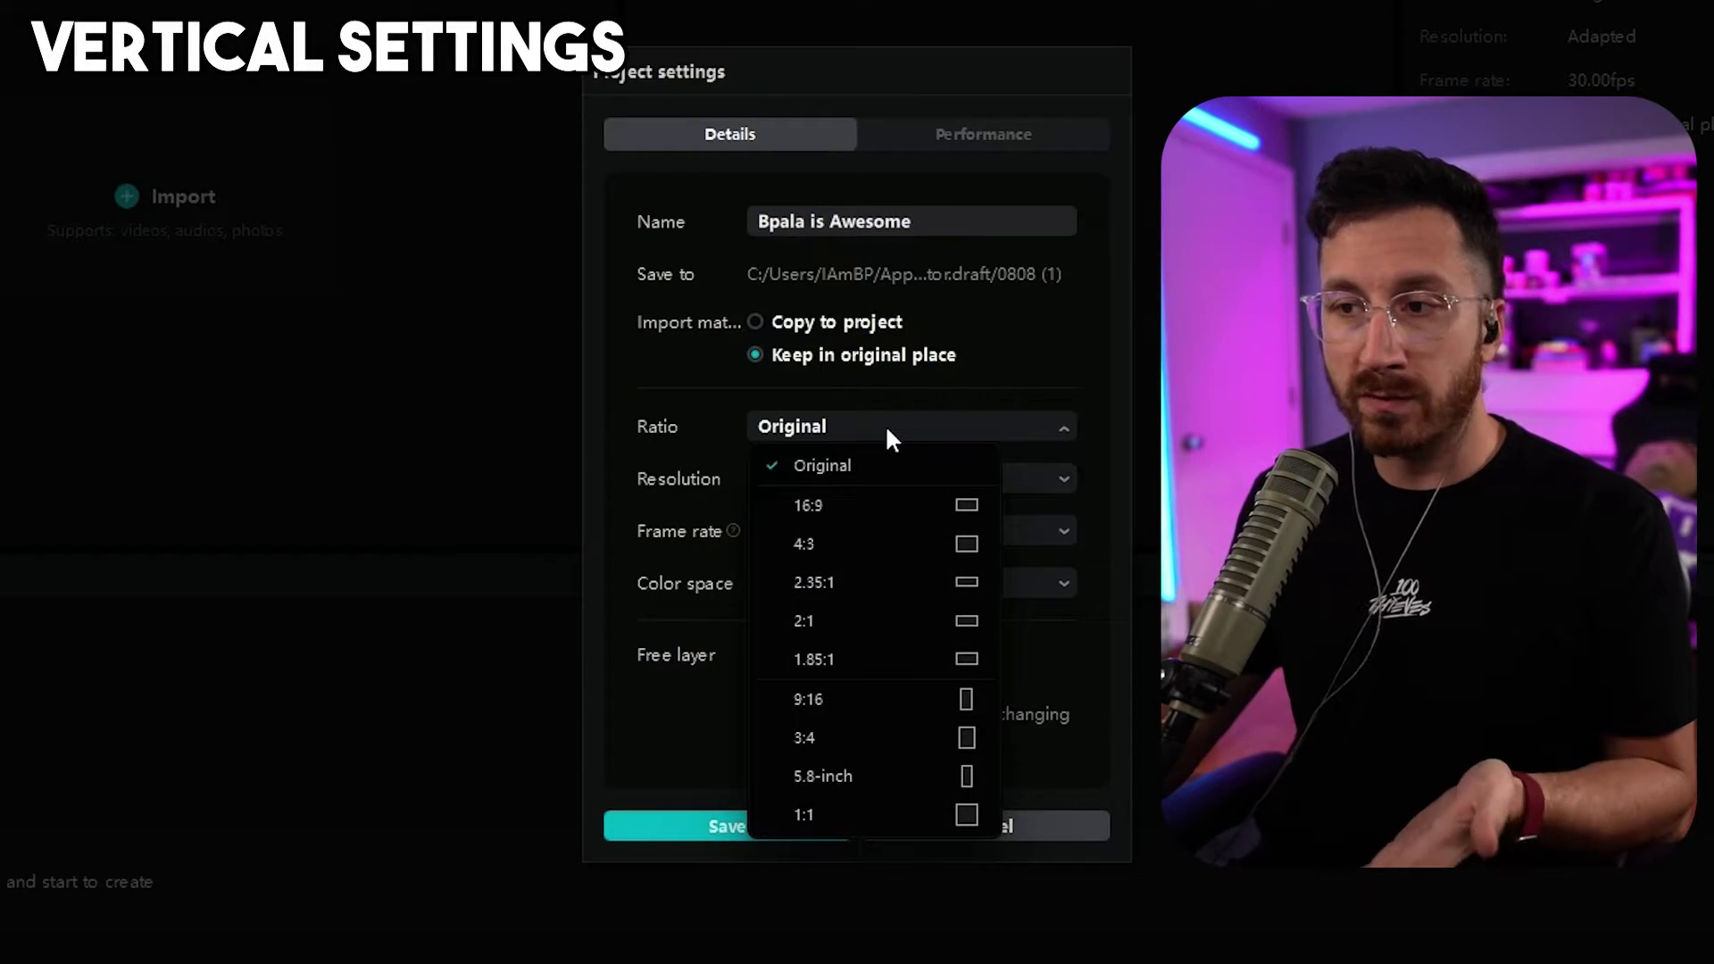
left_click(859, 699)
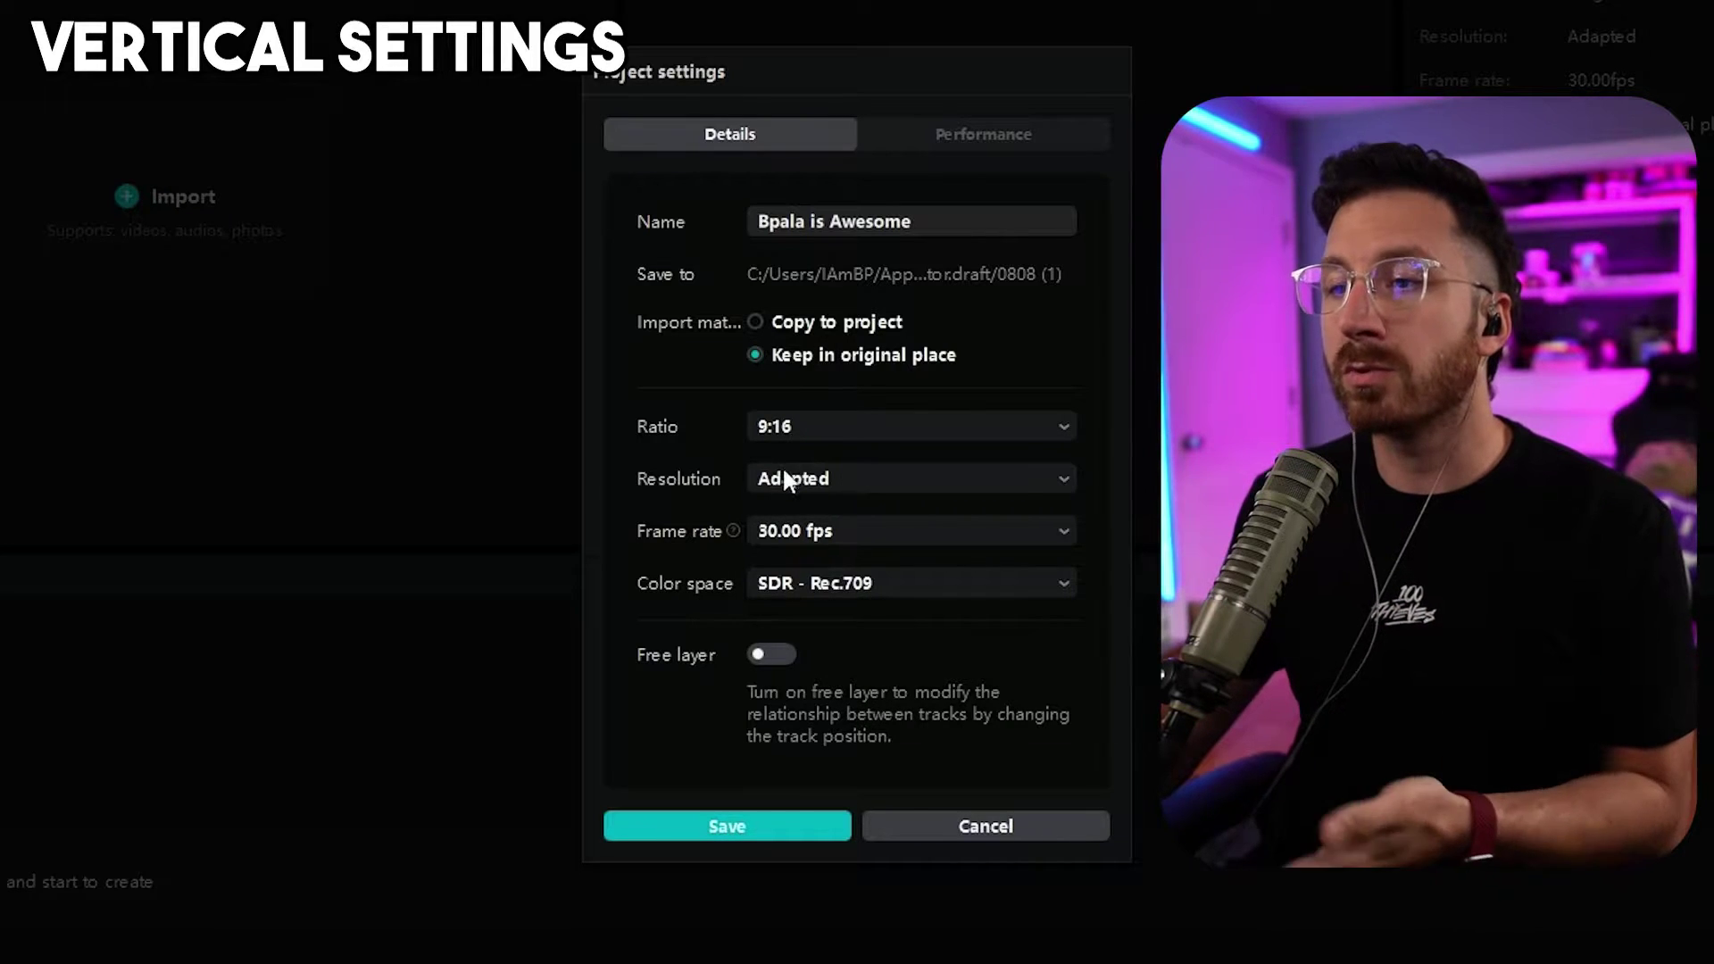
left_click(869, 534)
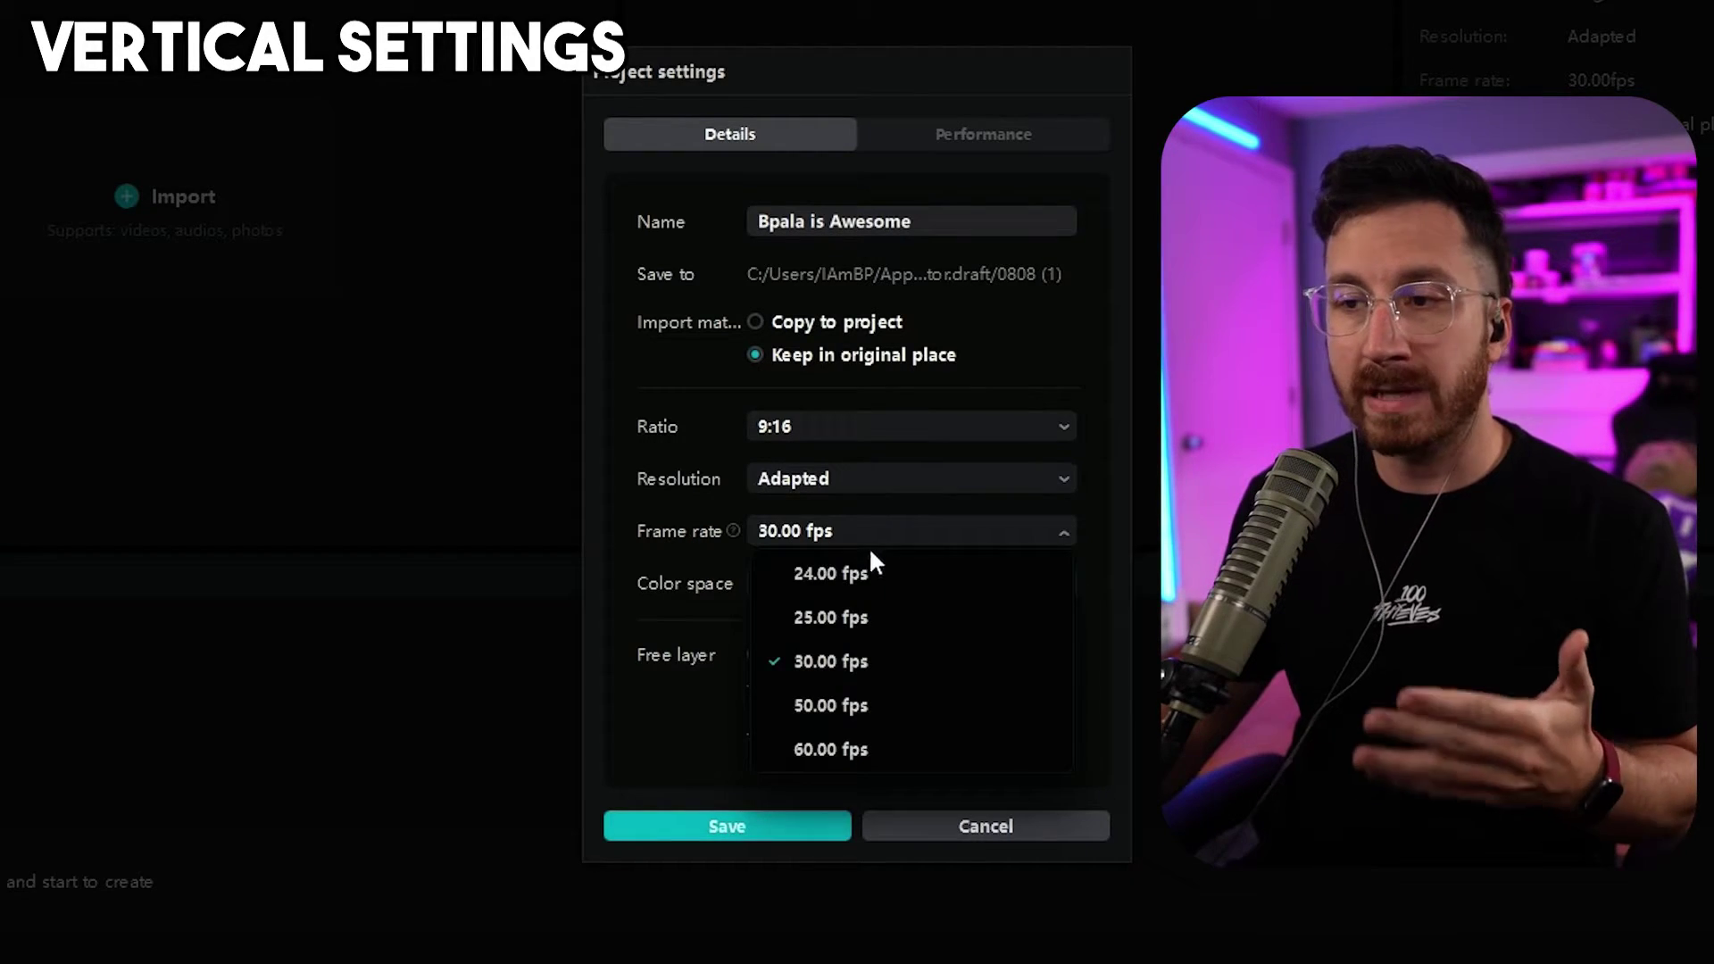
left_click(873, 754)
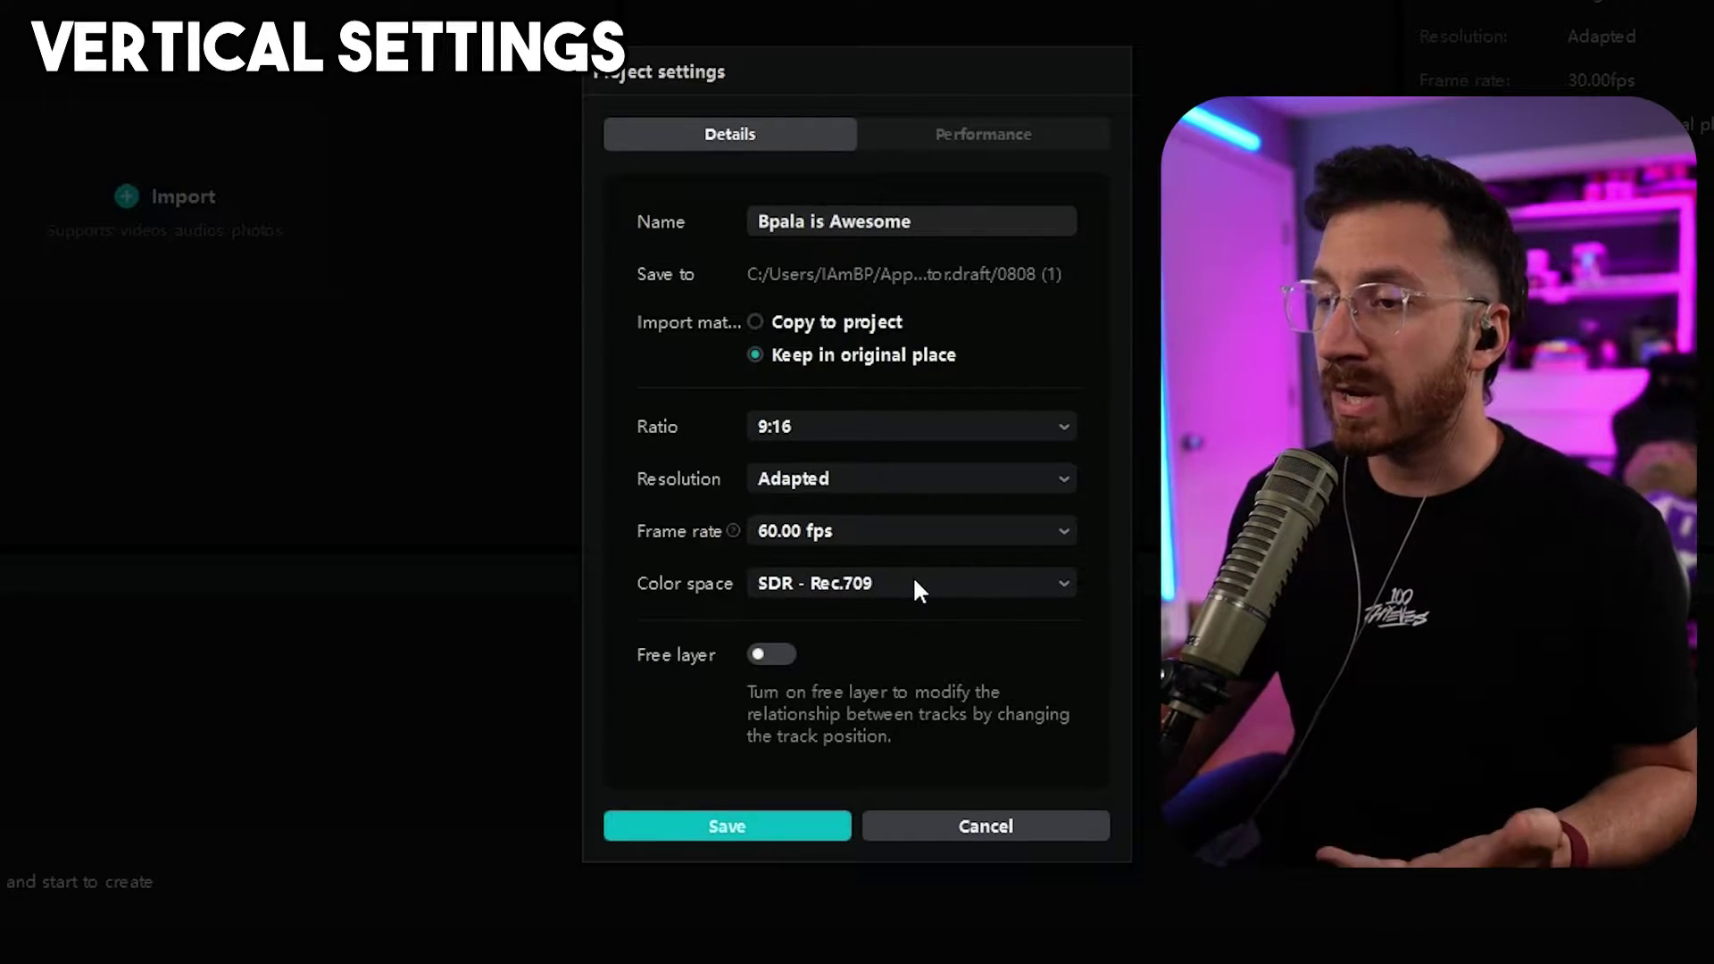
left_click(755, 833)
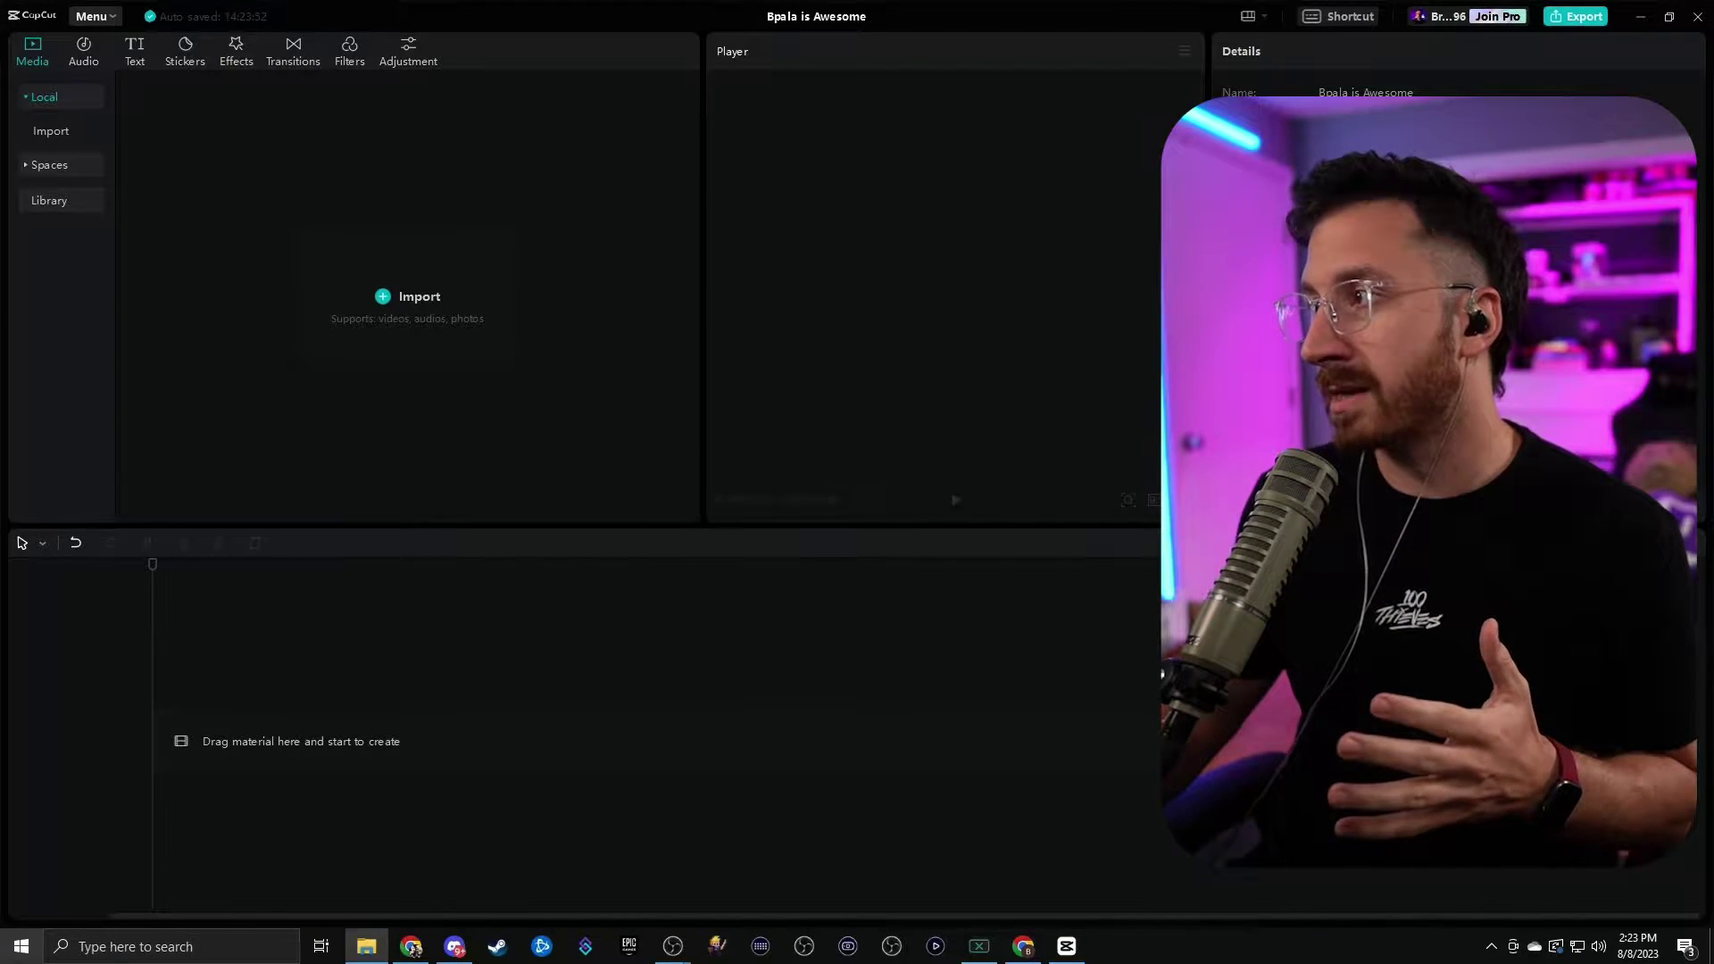
- Import the video "Shotguns are fun" from its folder and place it at the start of the timeline
key("alt+Tab")
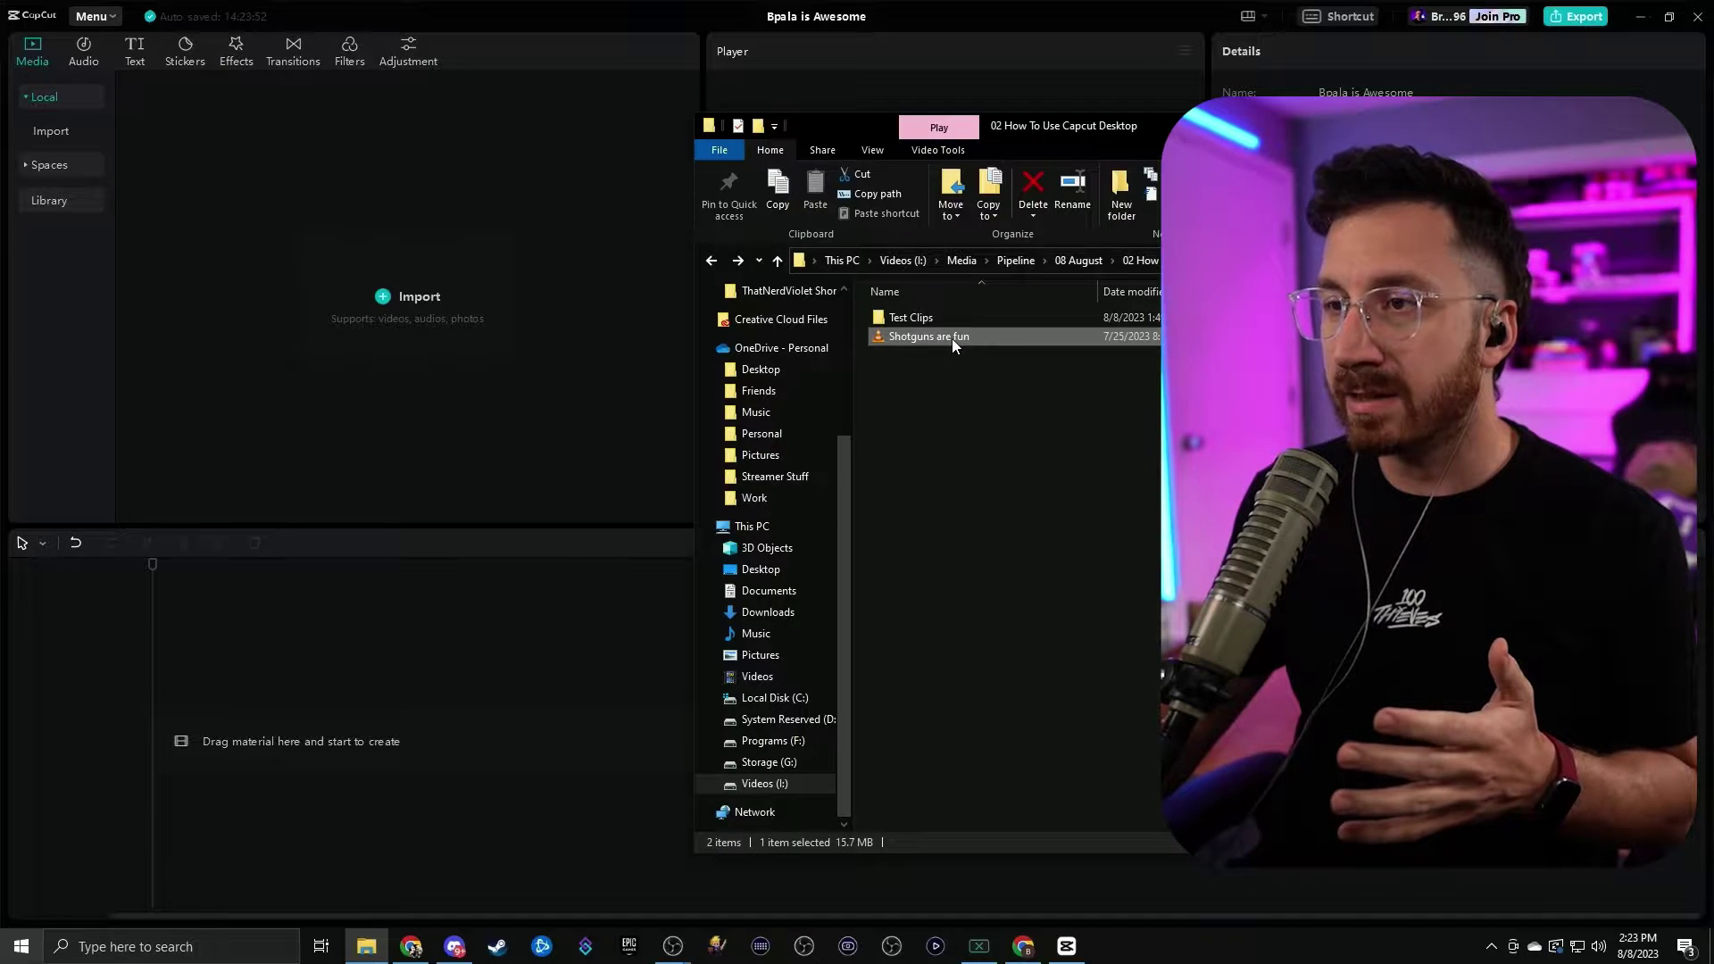
left_click_drag(951, 339, 362, 323)
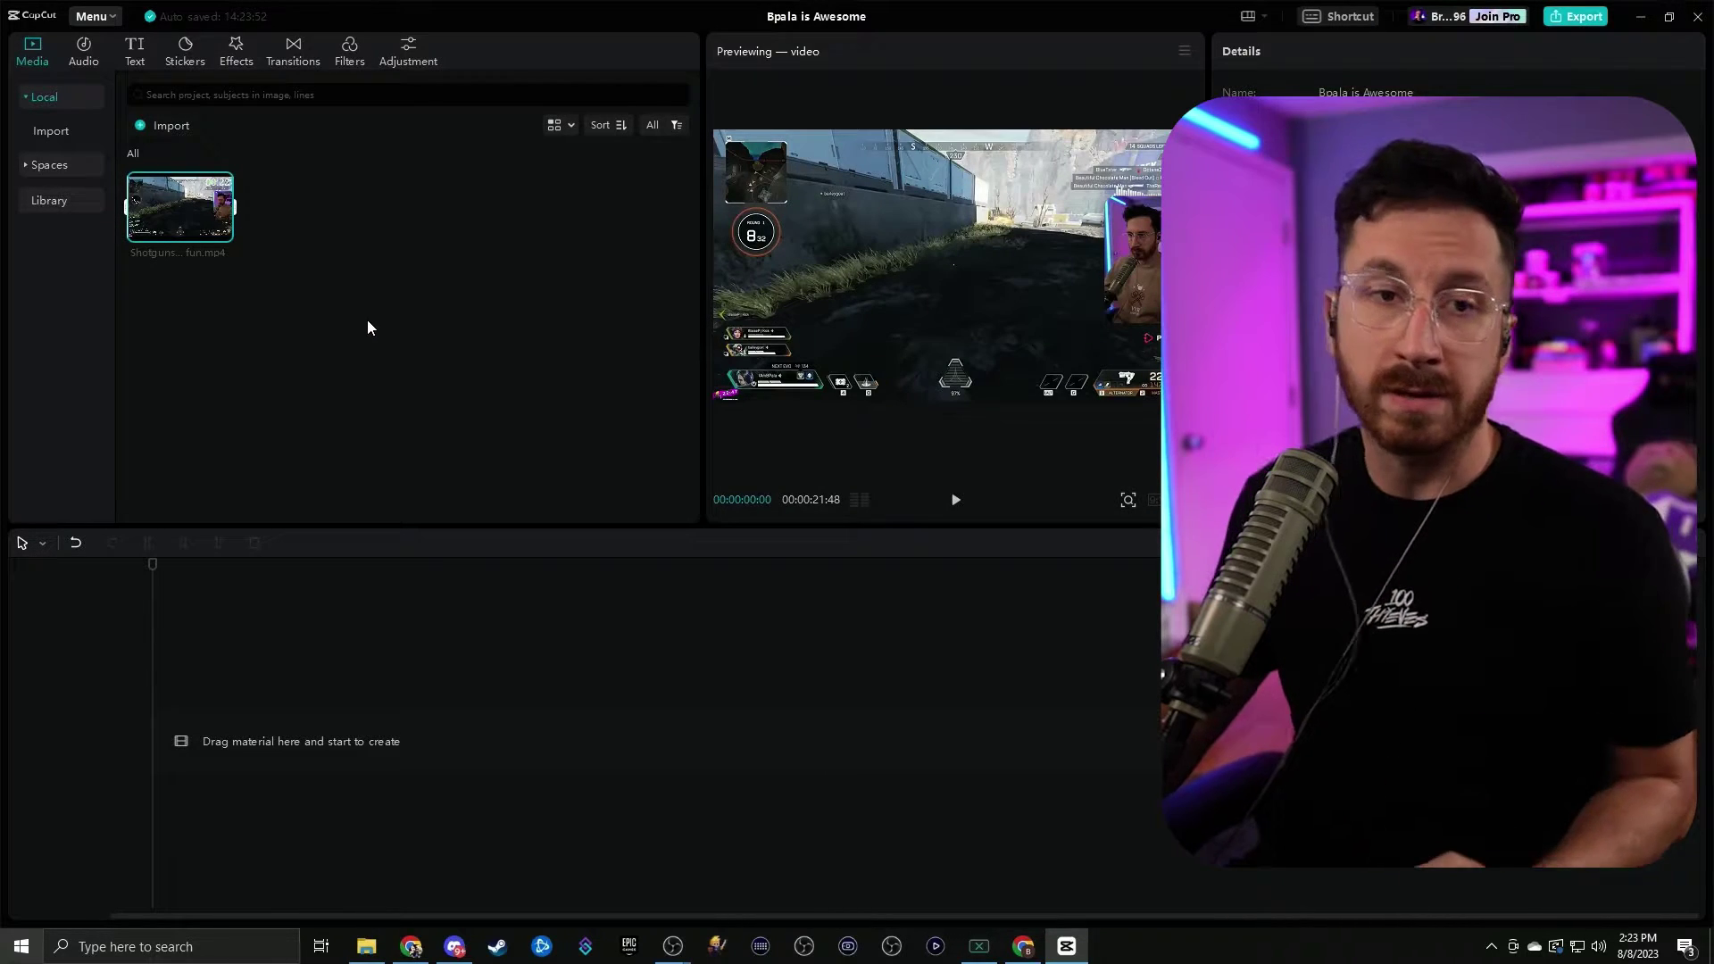
left_click_drag(189, 229, 159, 751)
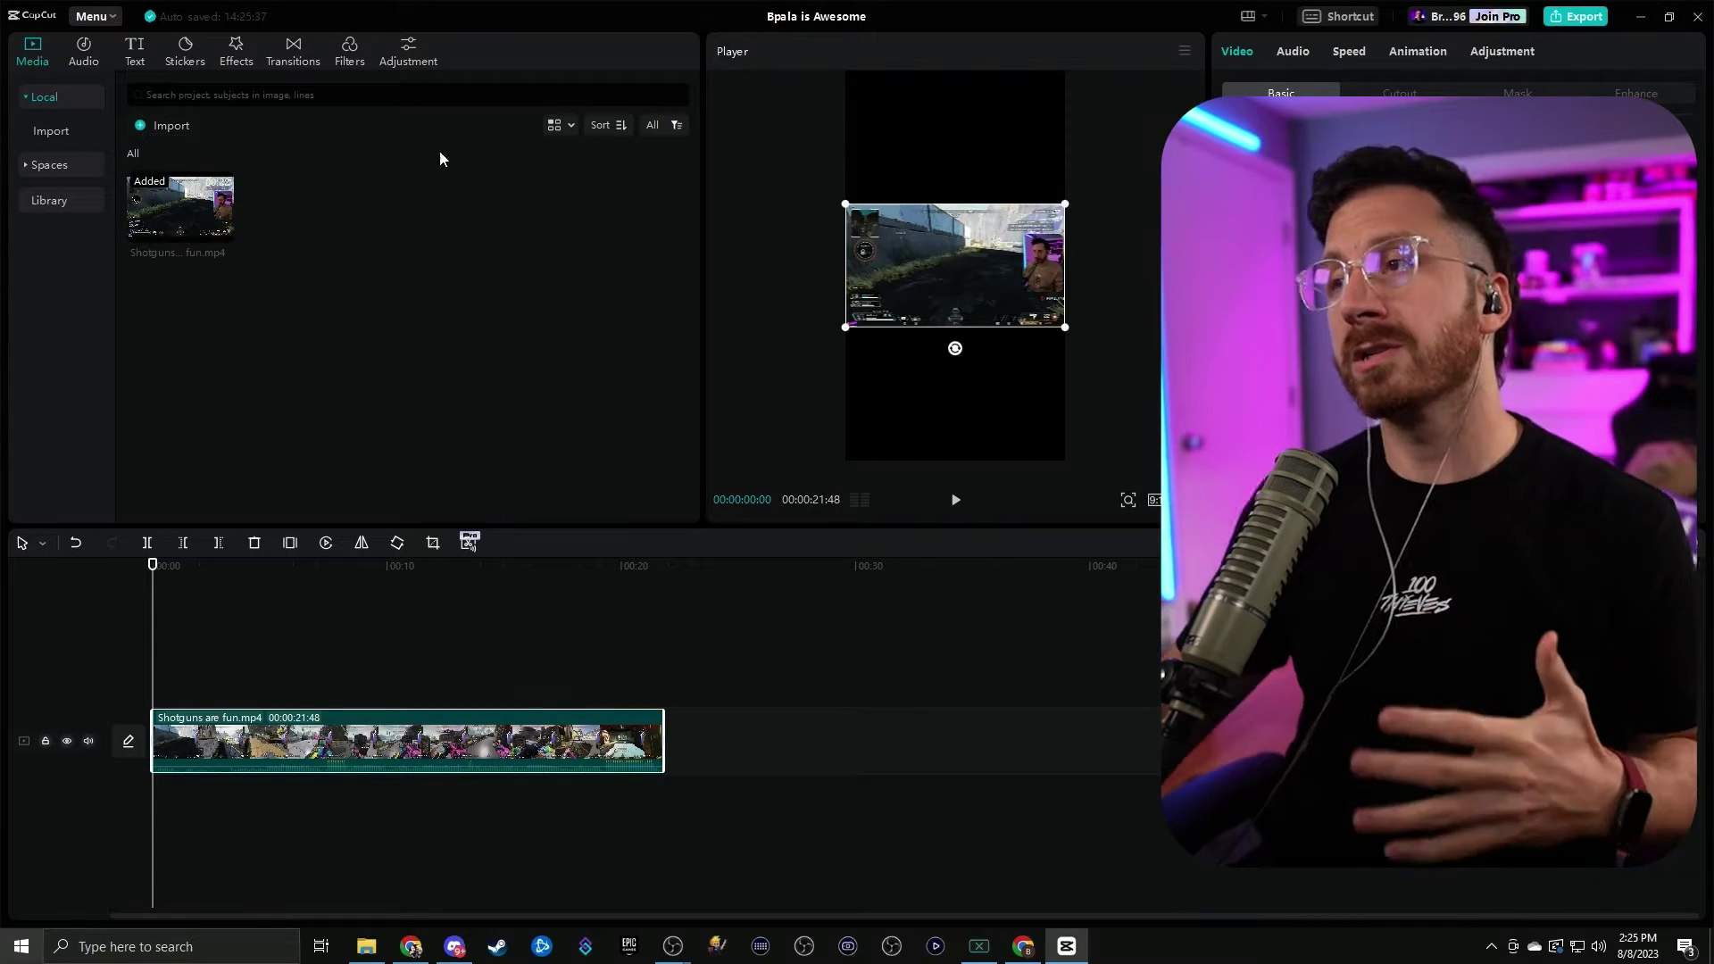
- Open the shortcut list, split only the top clip at 00:00:02:40, and split all tracks at 00:00:06:17
left_click(1340, 18)
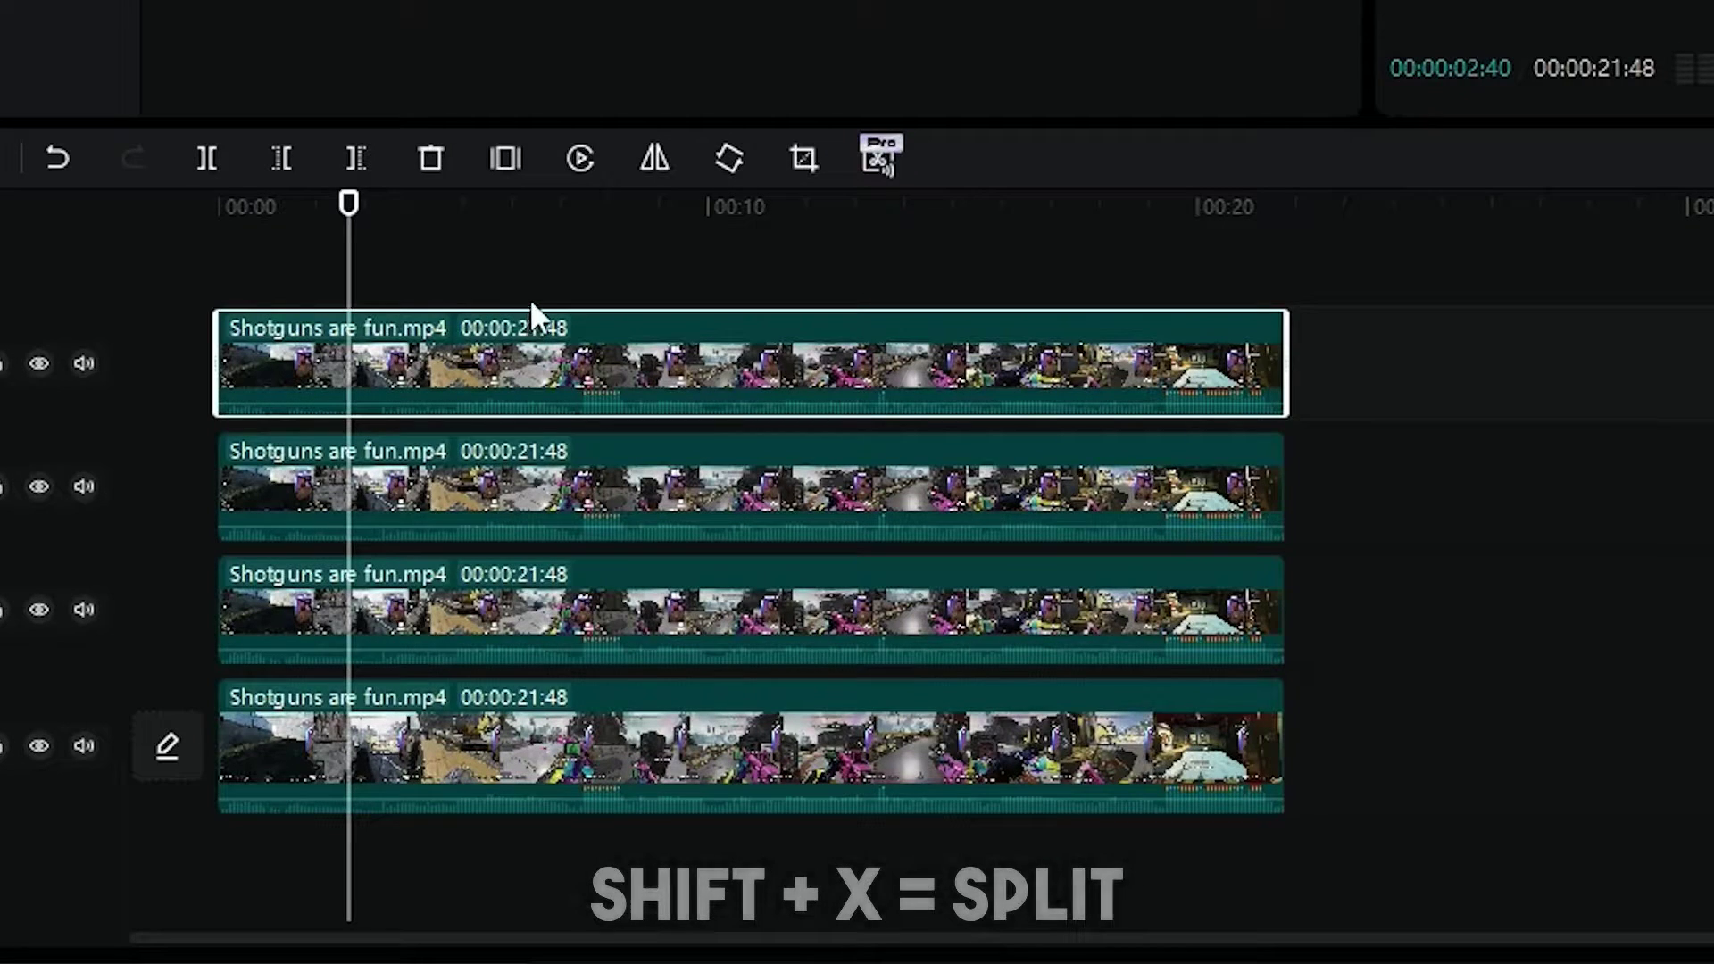
key("shift+x")
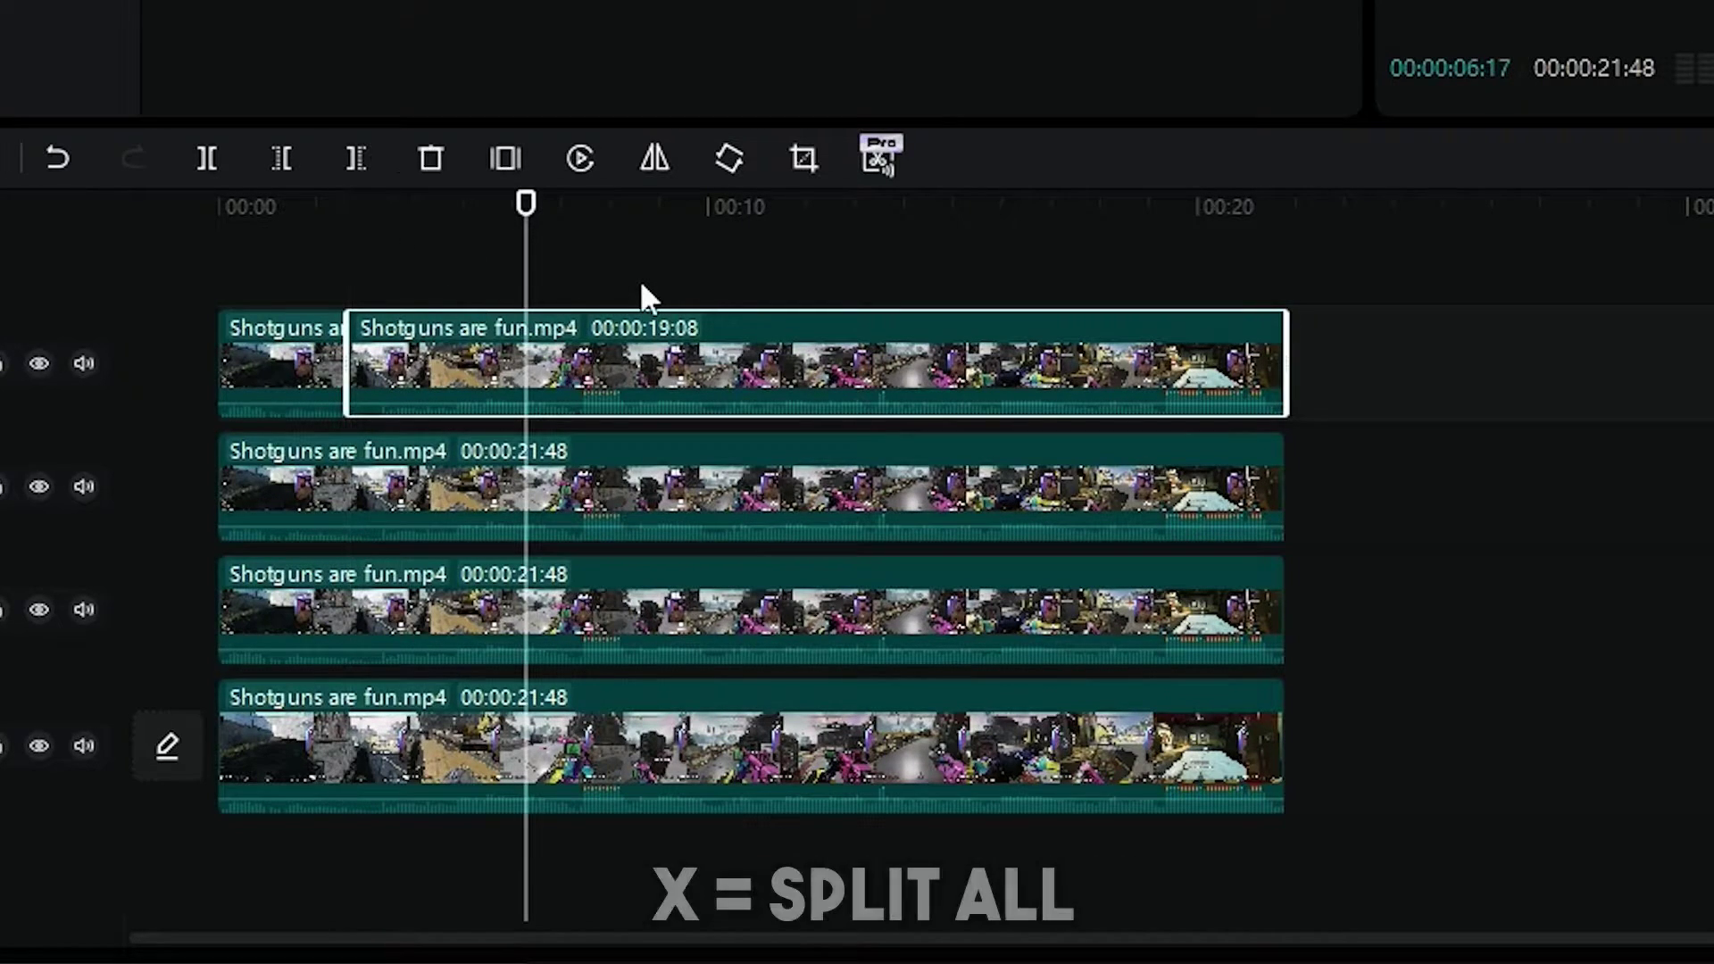
key("x")
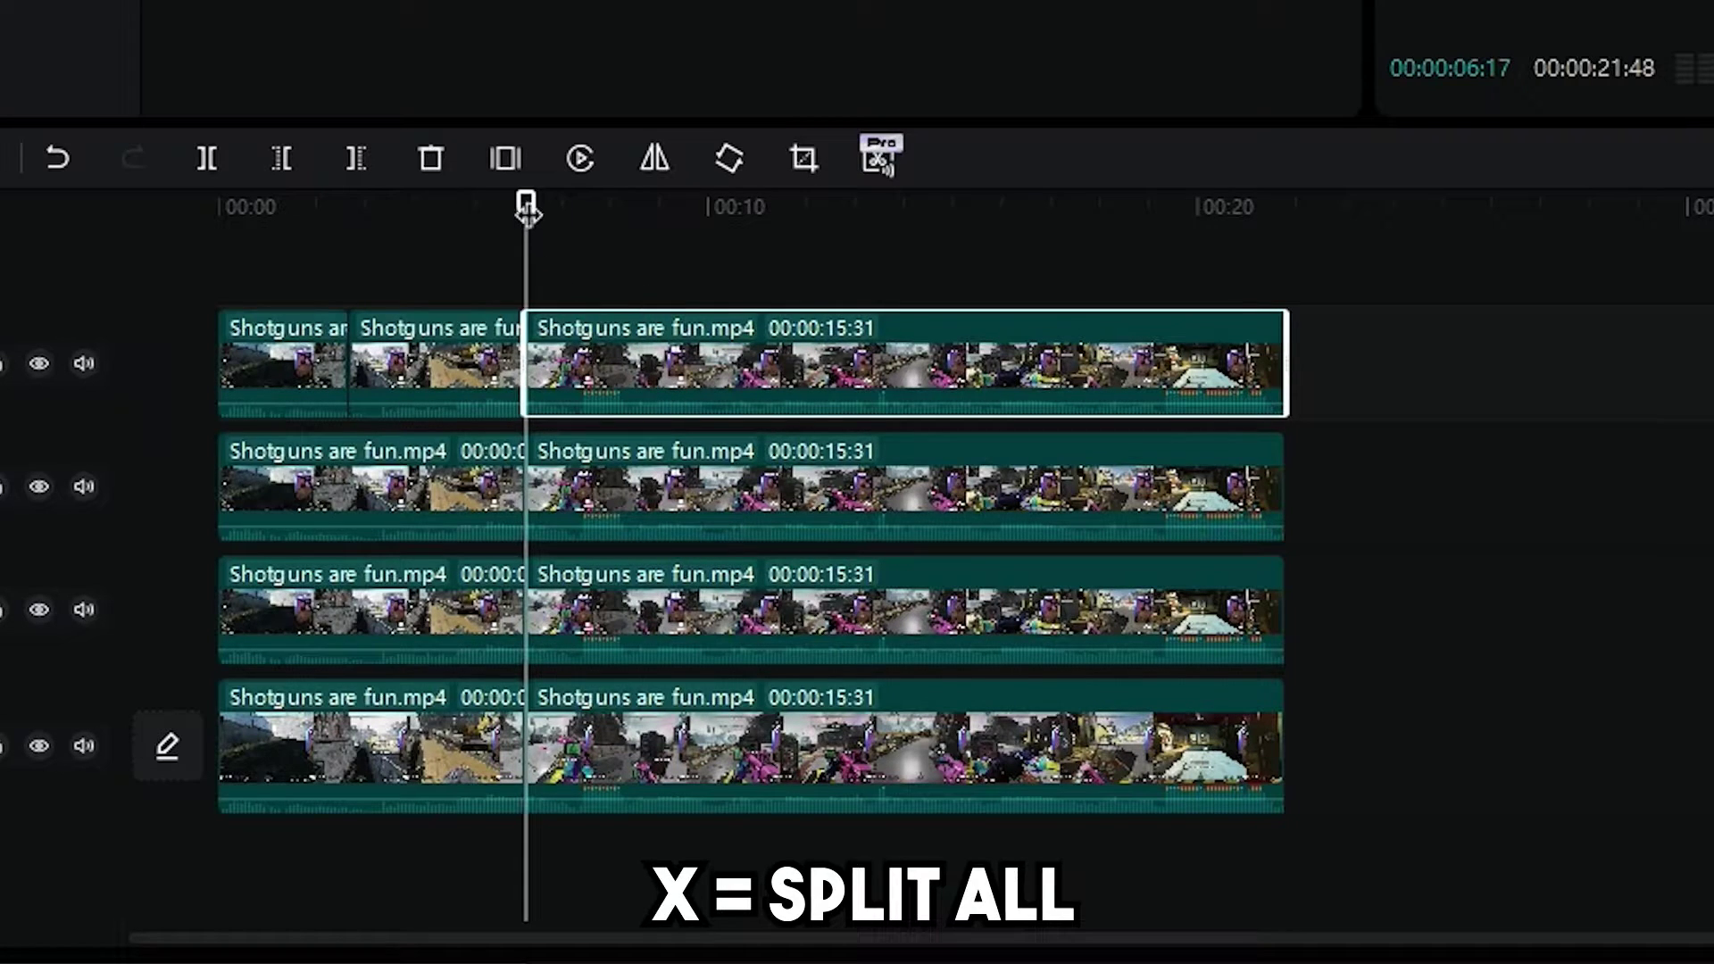
- Trim the top track's last clip by deleting everything before 00:00:08:18 and everything after about 17 seconds
left_click_drag(529, 204, 643, 209)
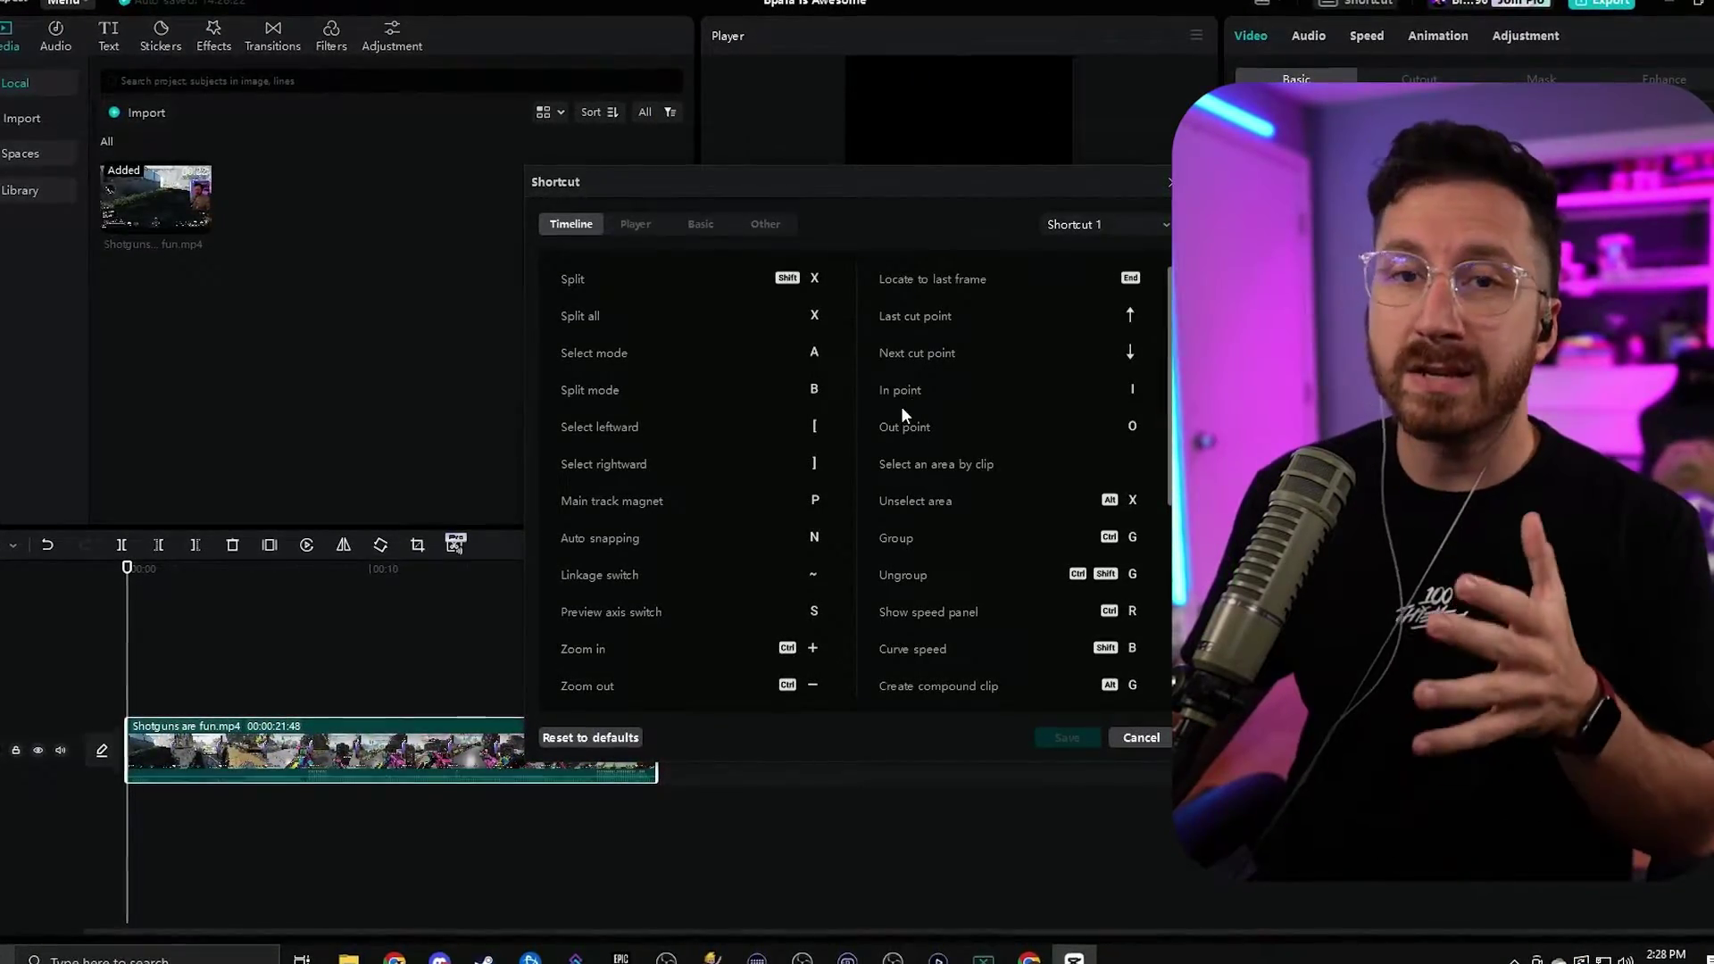
scroll(917, 392, "down", 1)
scroll(919, 385, "down", 4)
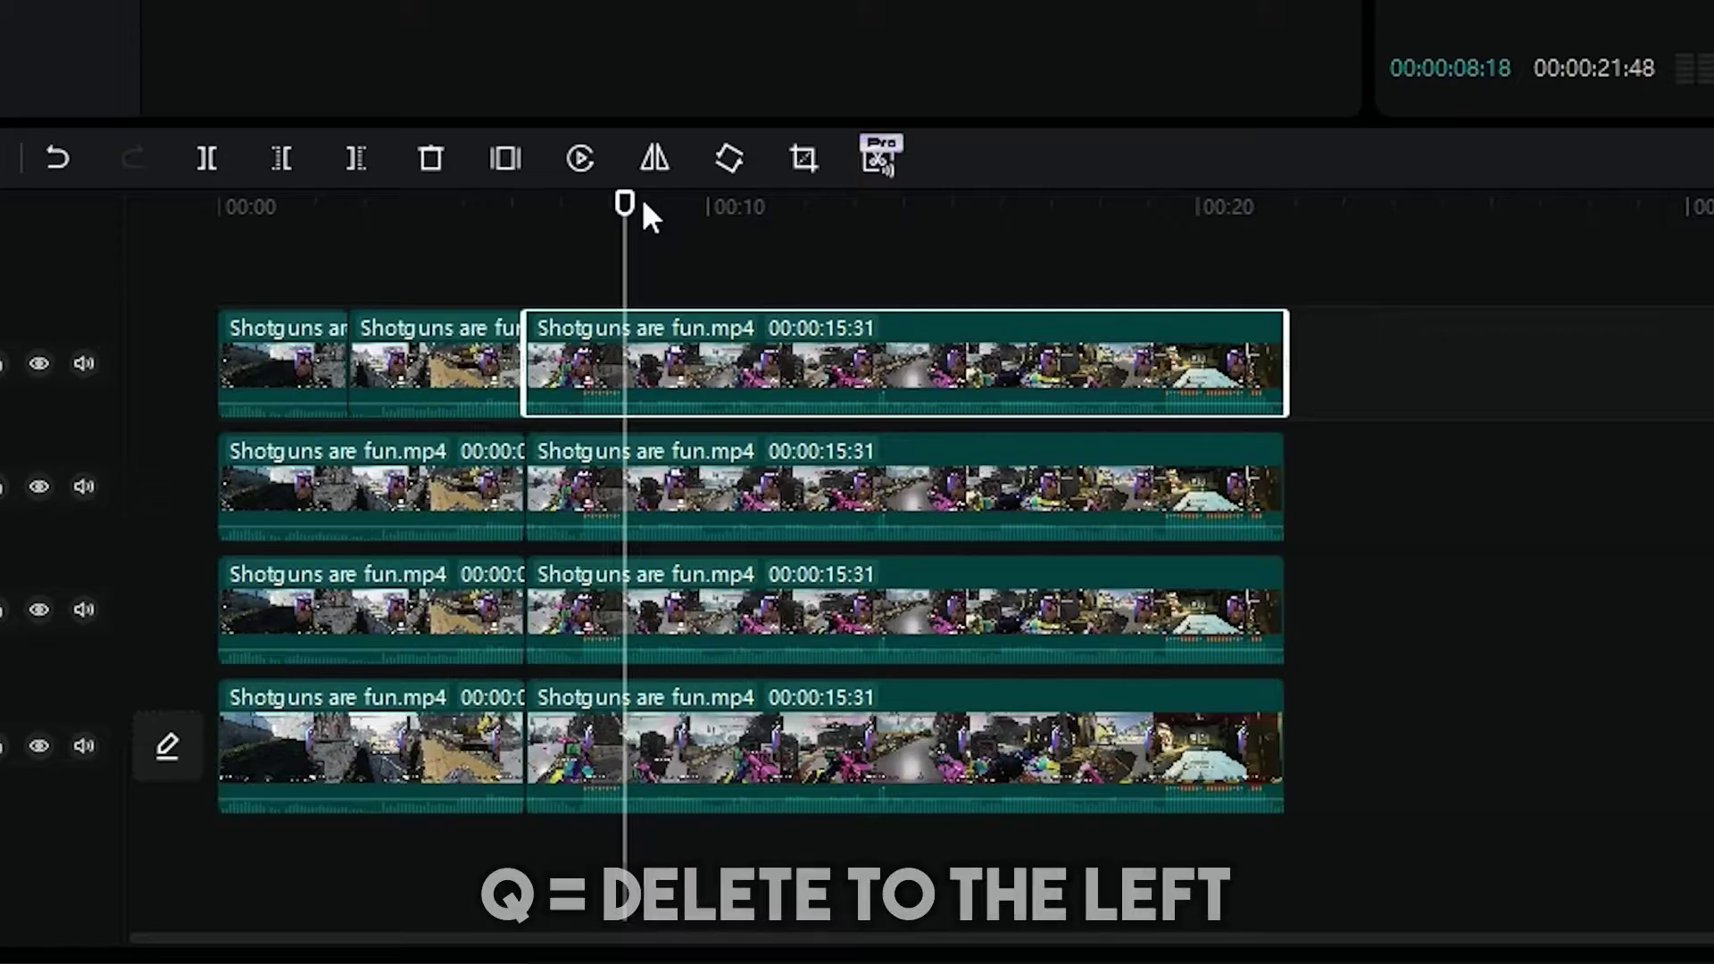
key("q")
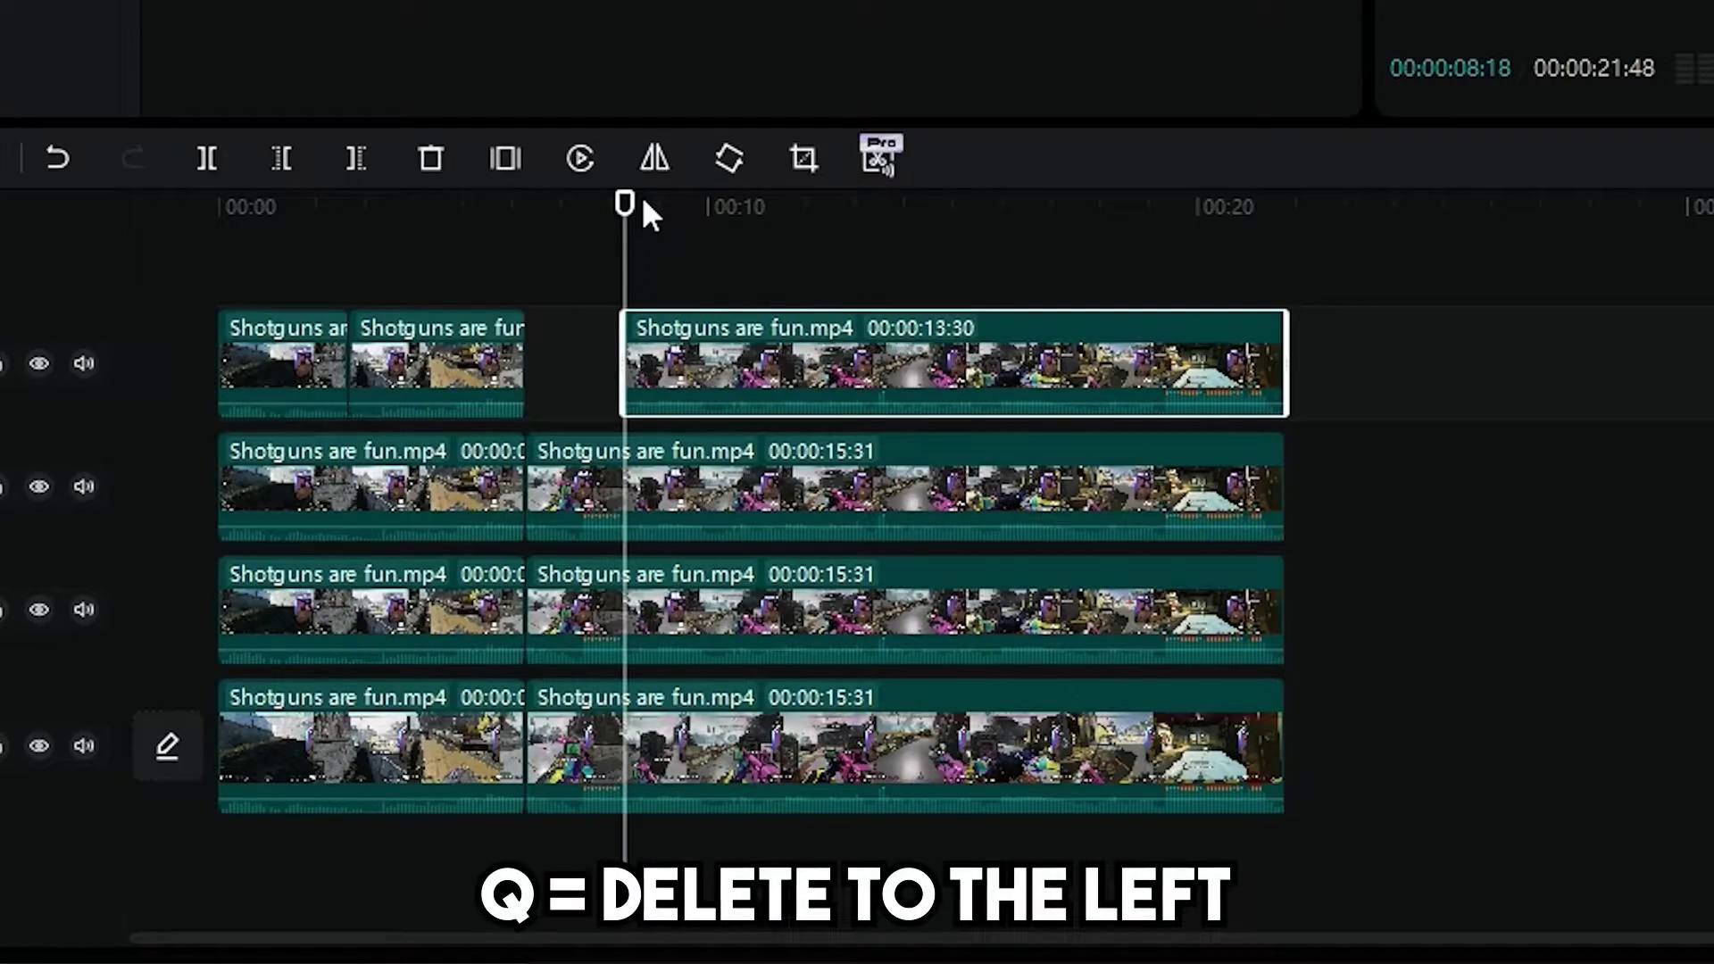
left_click(1052, 207)
key("w")
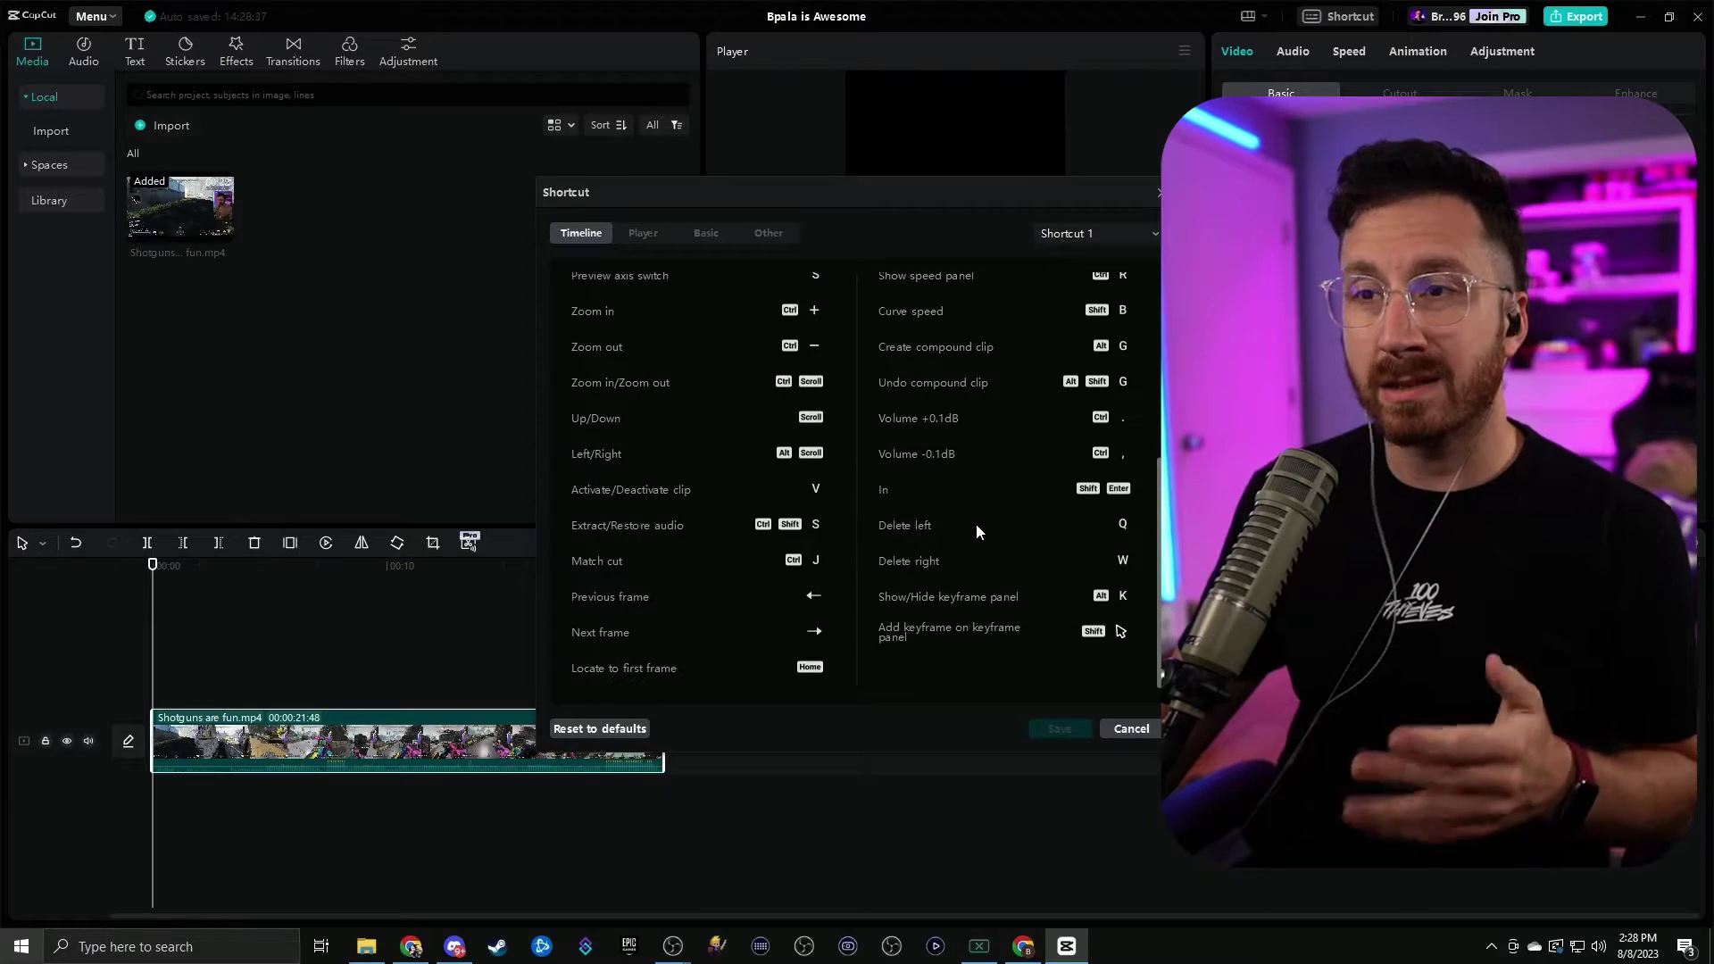
- Check the basic shortcuts and delete the second clip segment on the top track
scroll(944, 493, "up", 5)
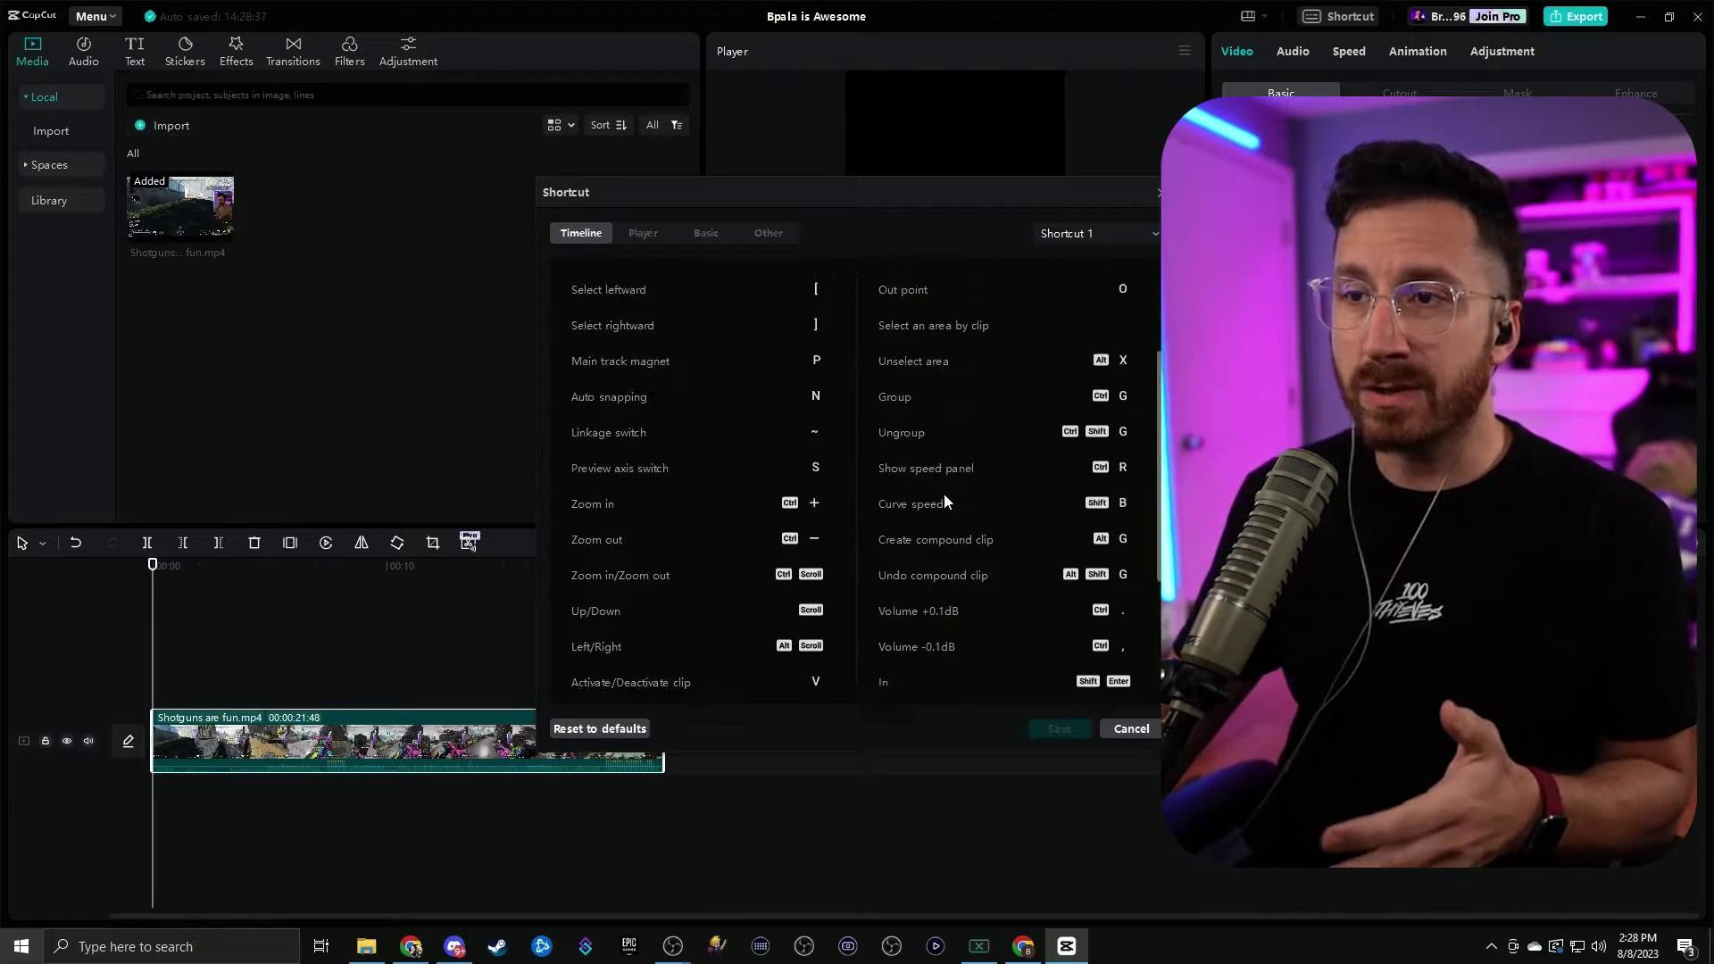
left_click(710, 237)
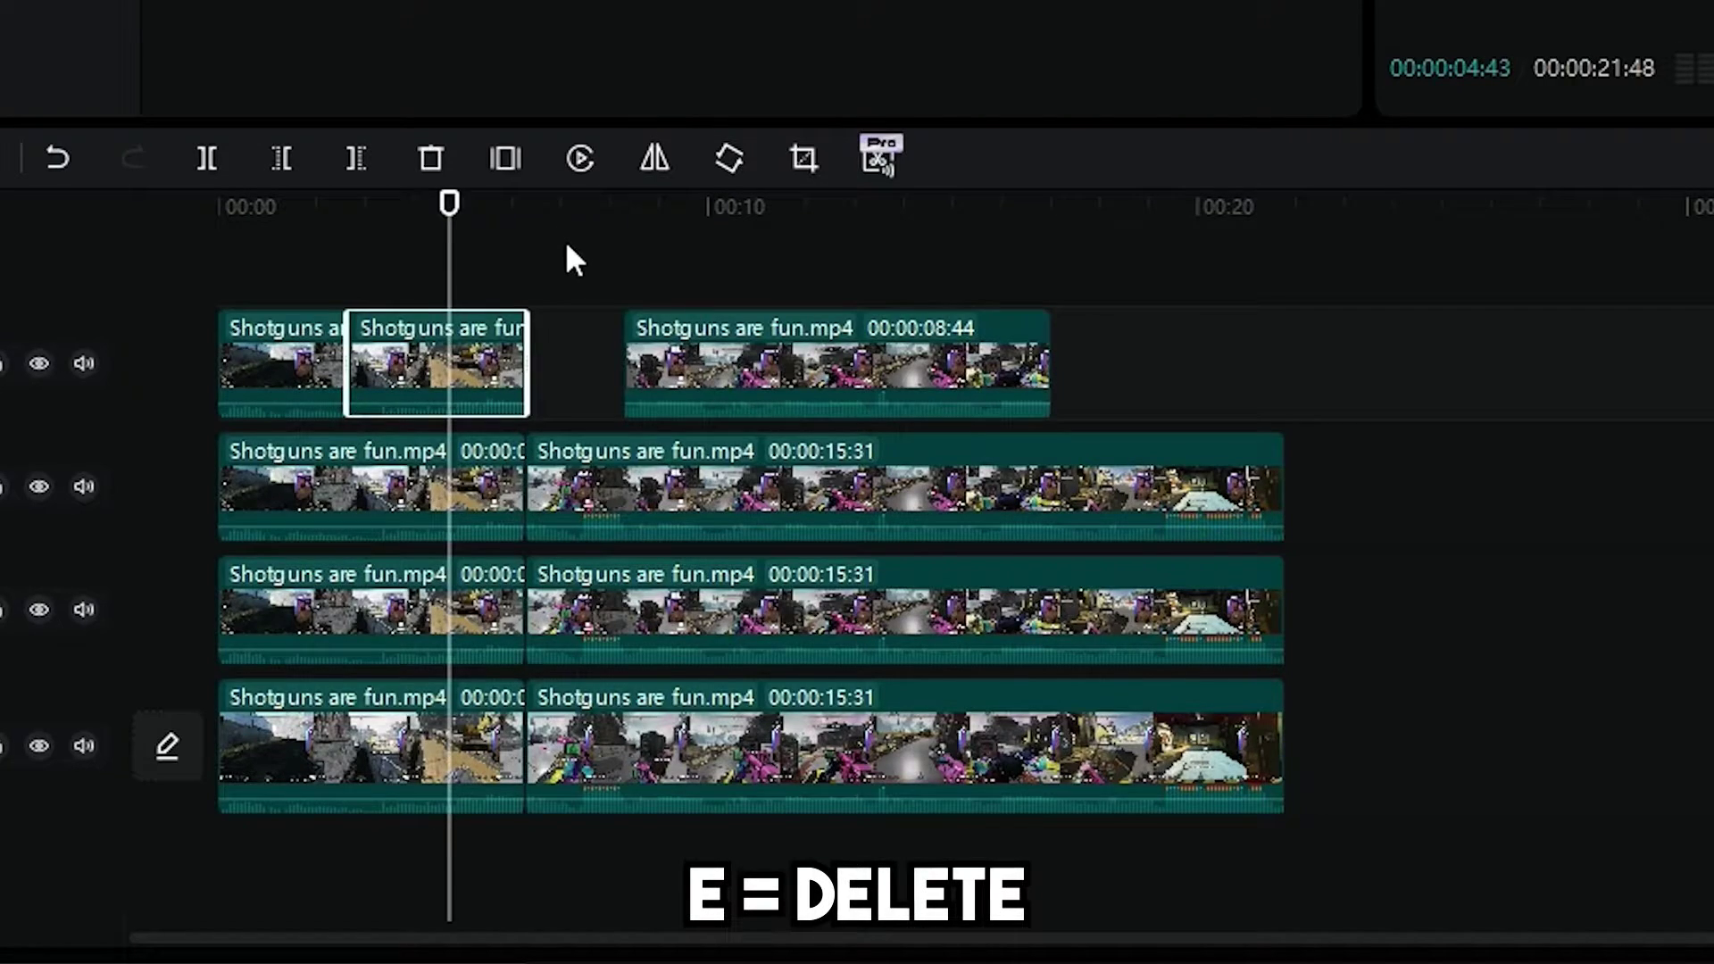
key("e")
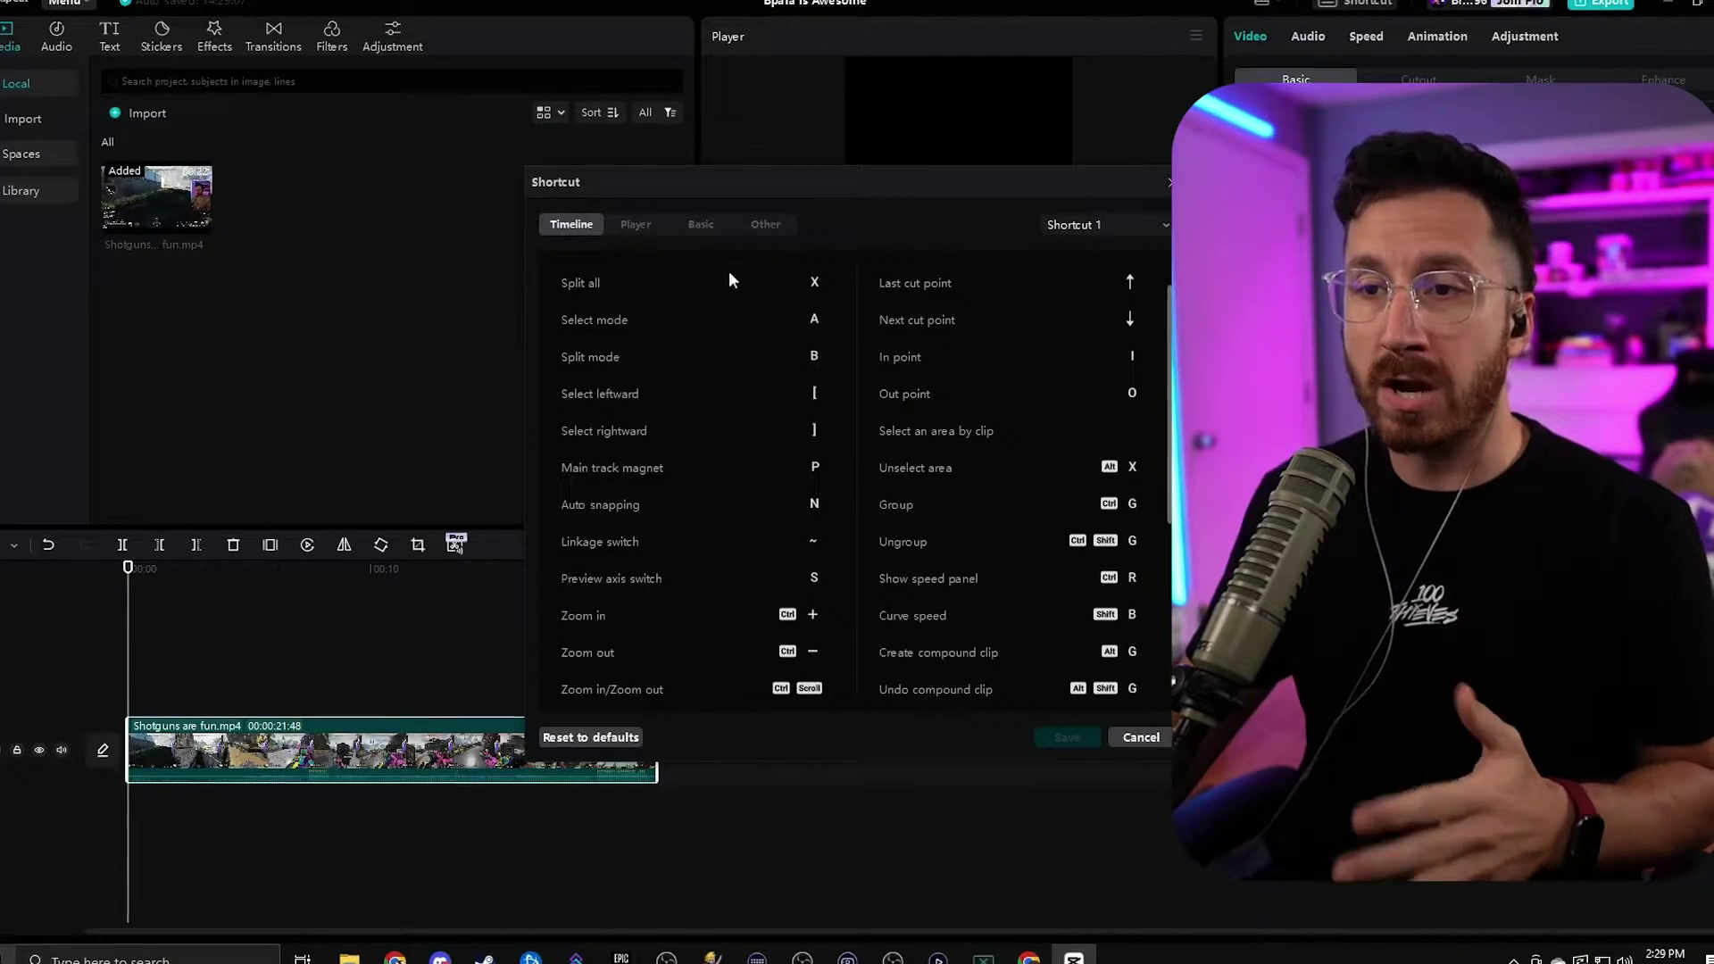
- View the available shortcut presets, keep Shortcut 1, and close the shortcut settings without changes
left_click(1144, 223)
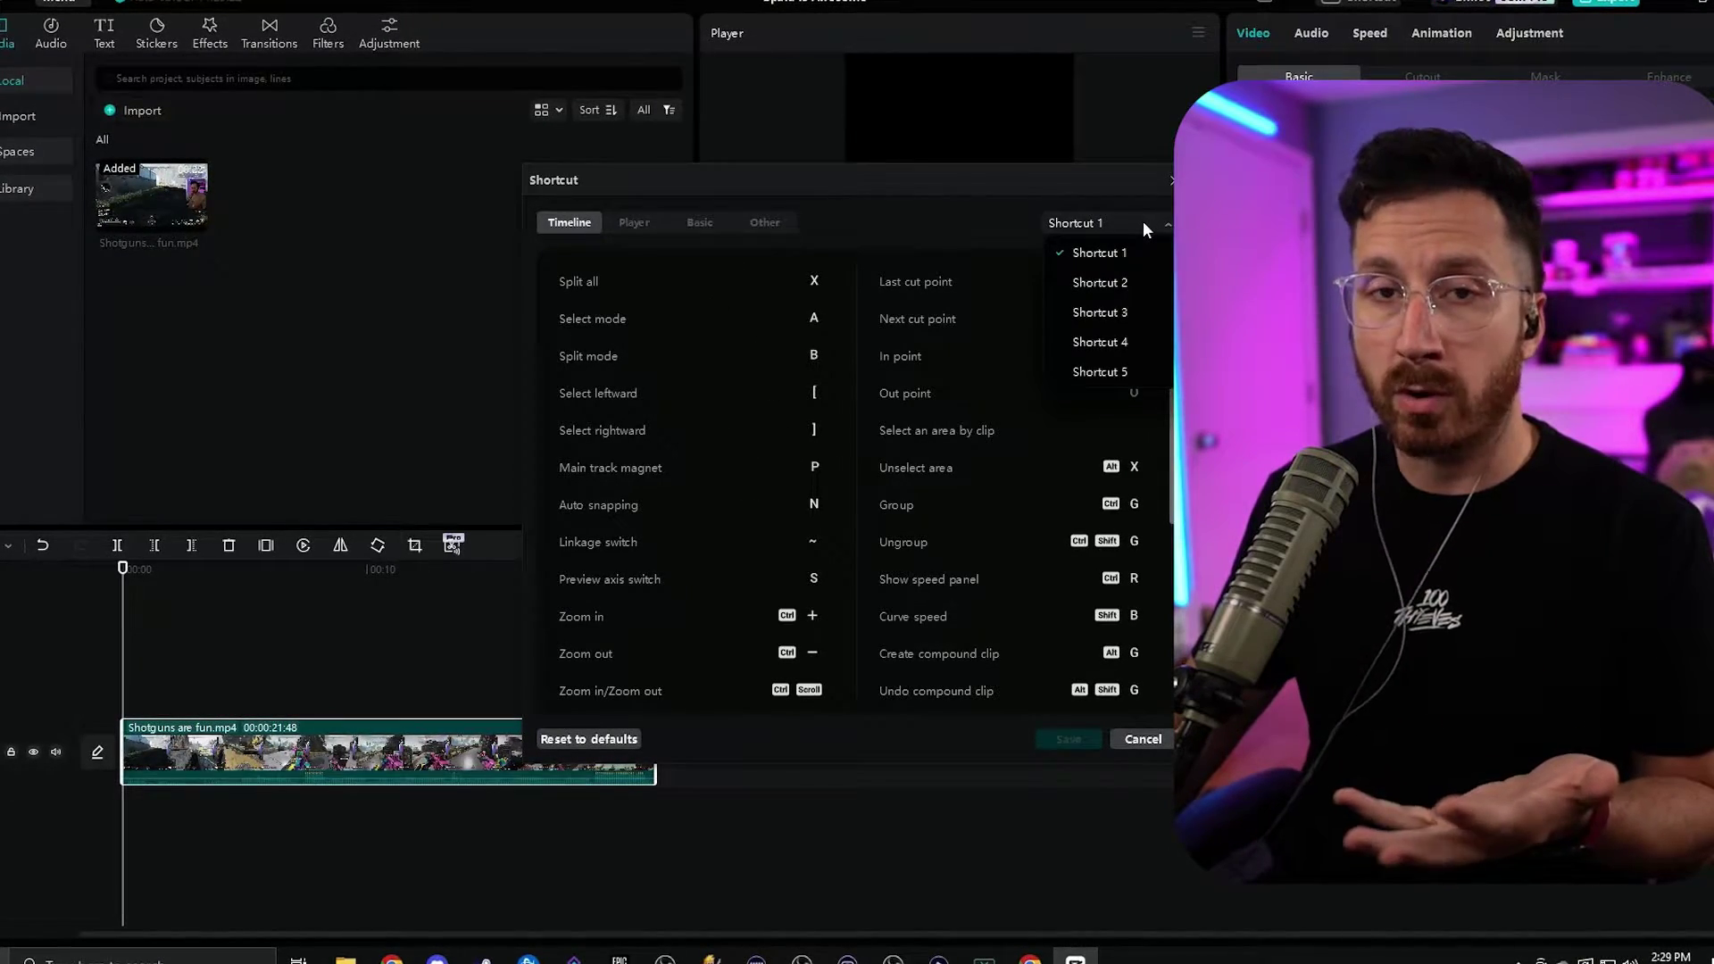
left_click(1142, 223)
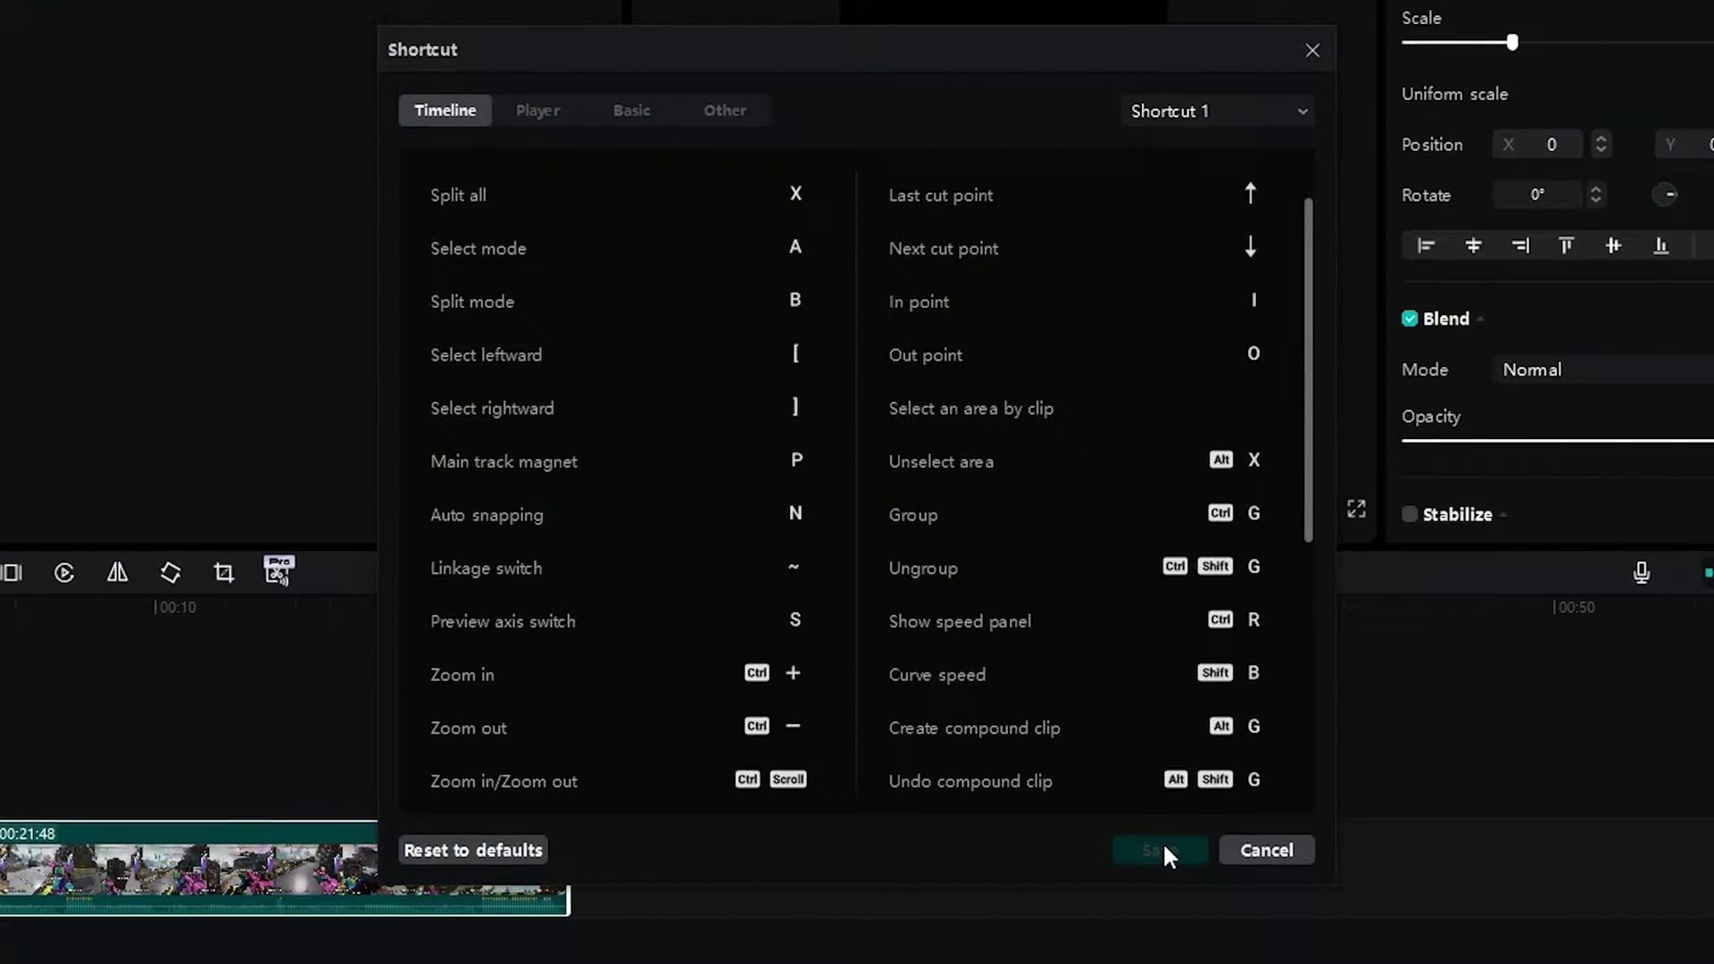
left_click(1293, 848)
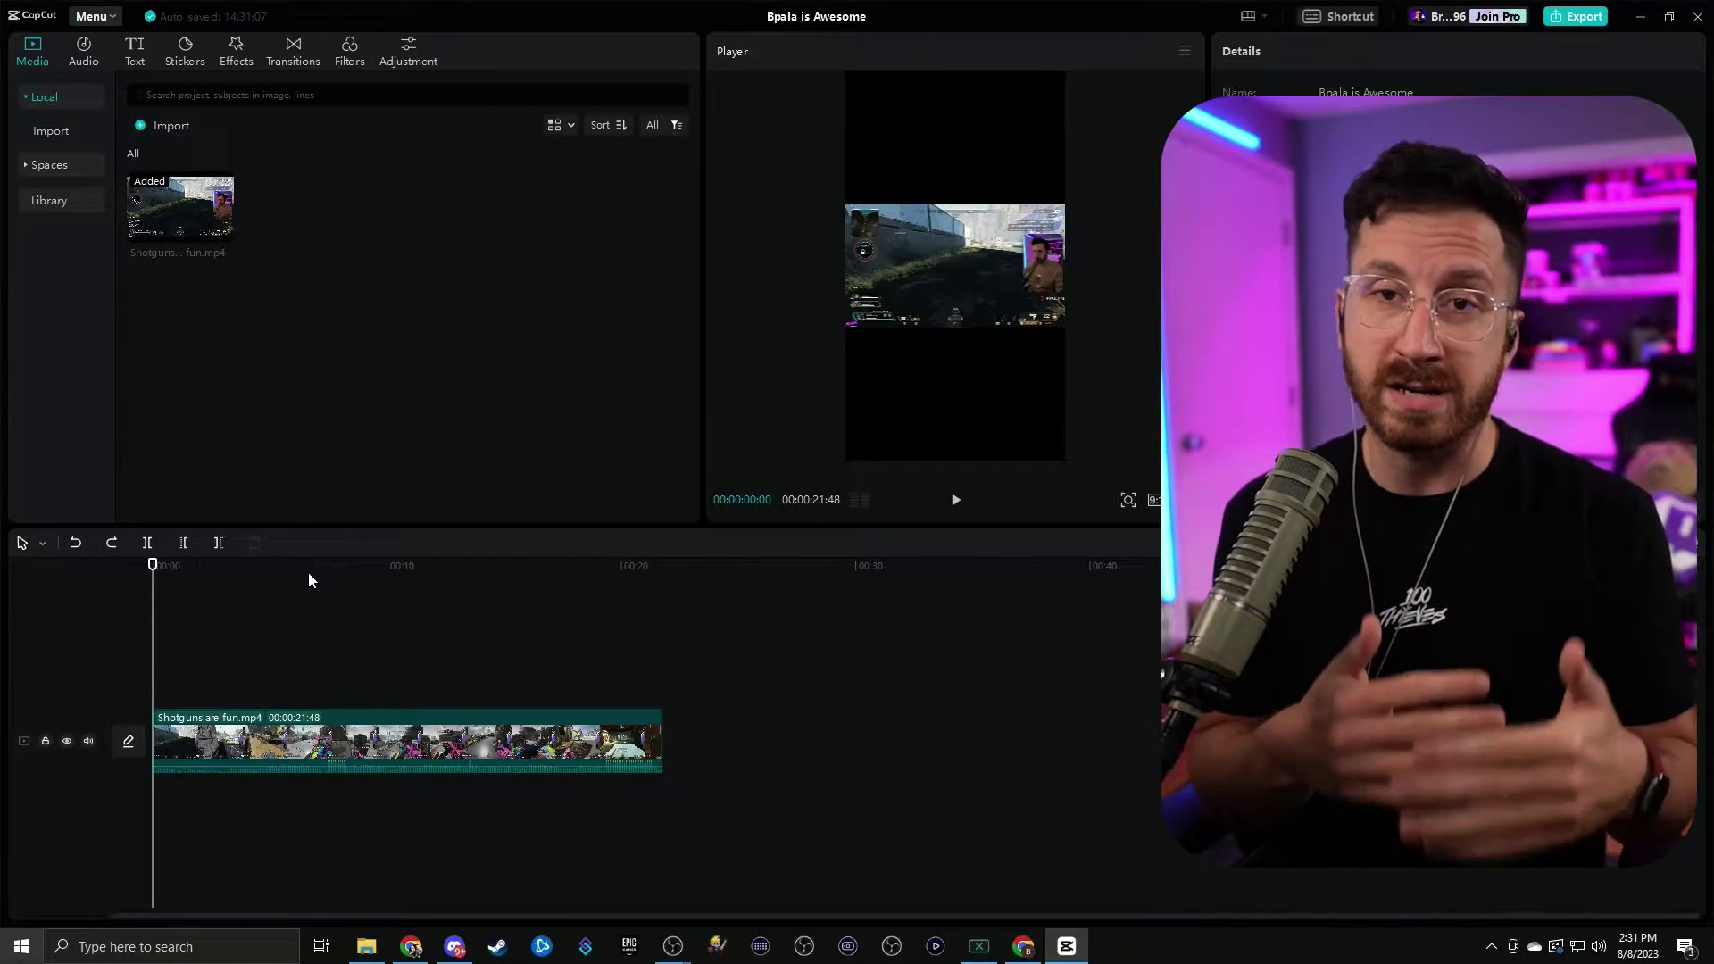
- Copy the timeline clip and paste three duplicates of it on stacked tracks at 00:00:00:00
left_click(364, 730)
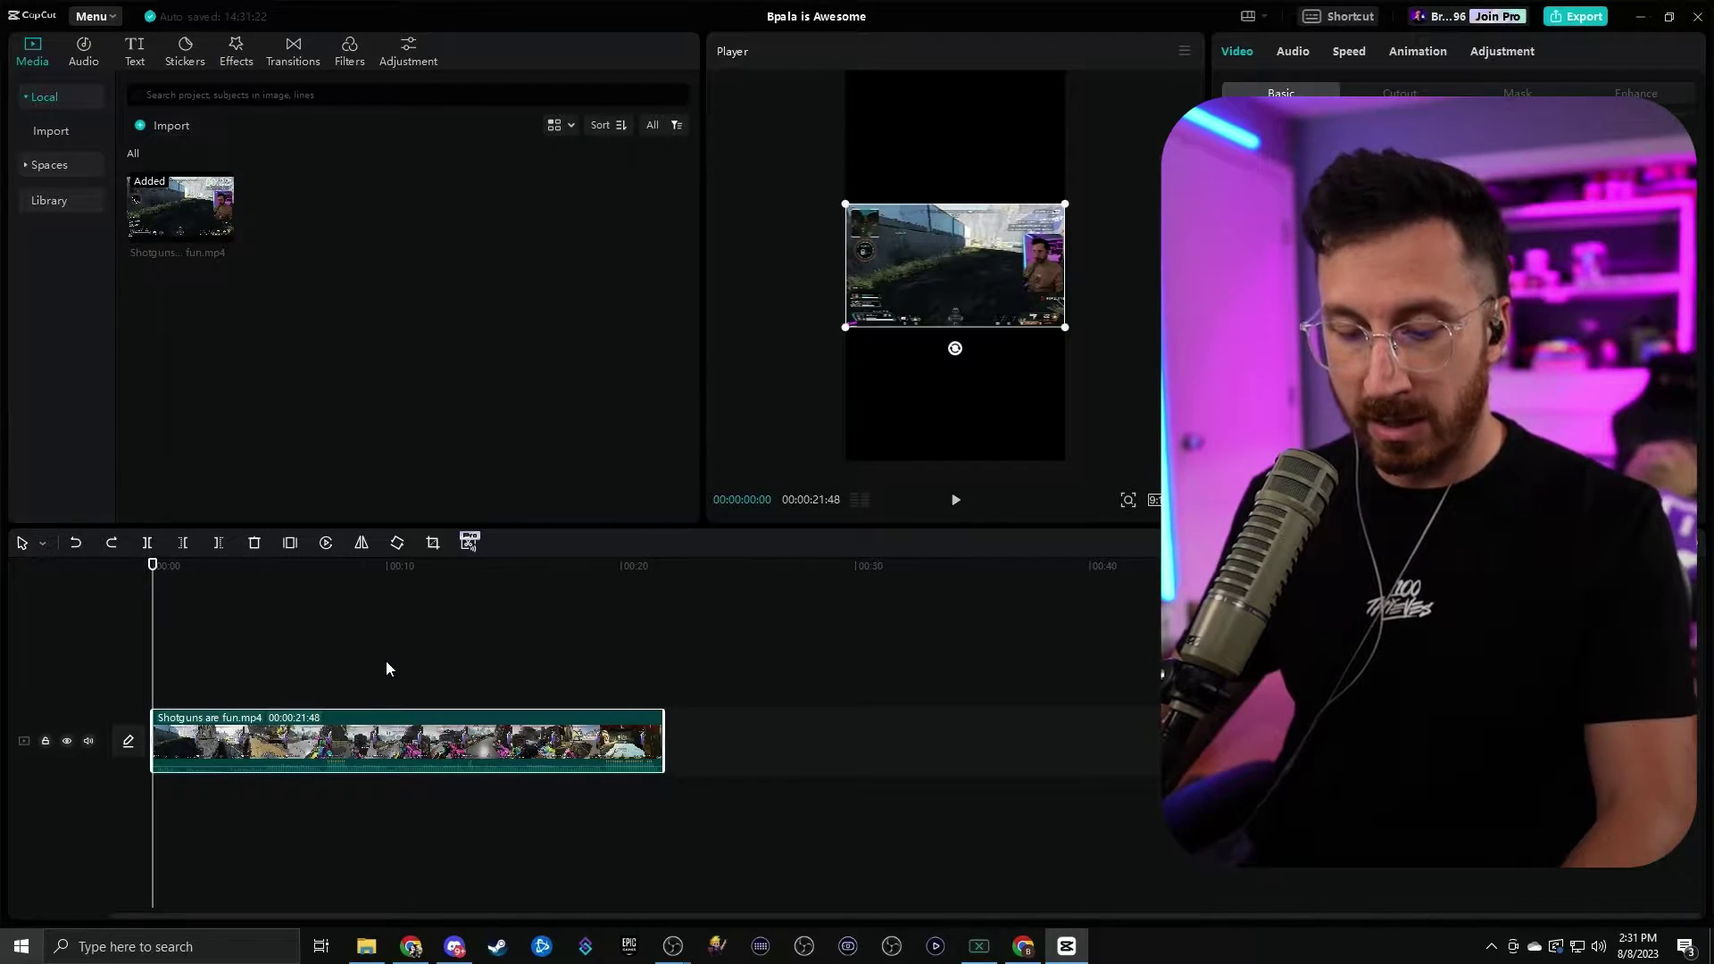
key("ctrl+c")
key("ctrl+v")
key("ctrl+v")
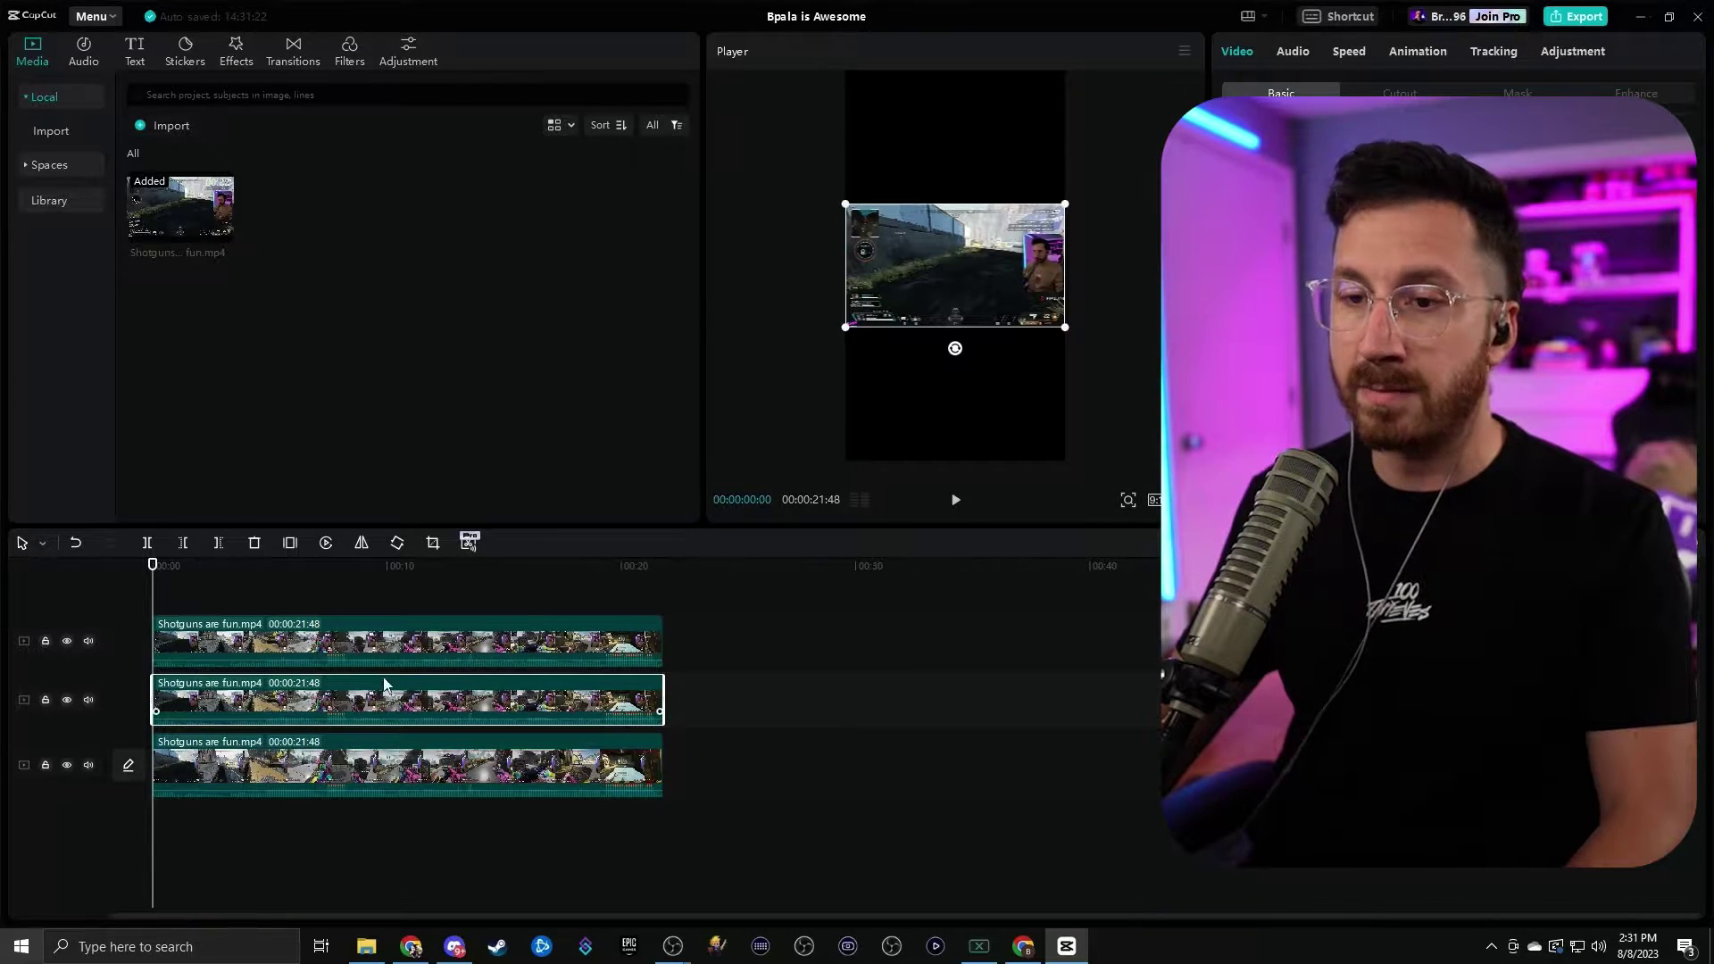
key("ctrl+v")
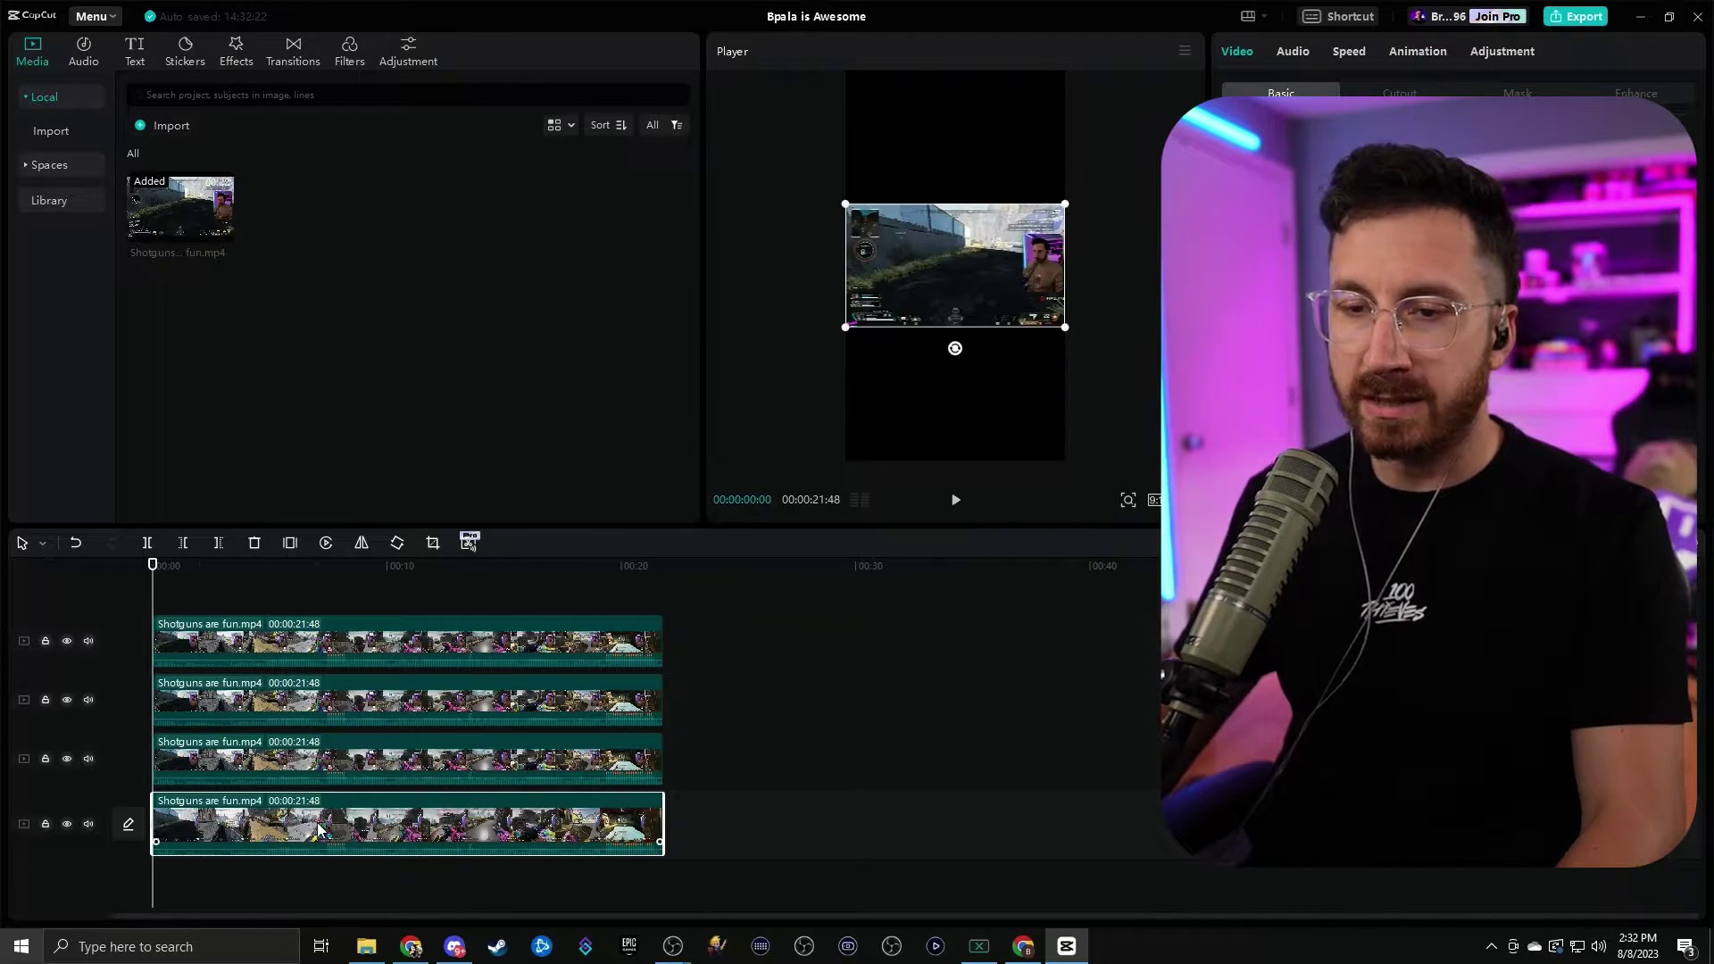
- Delete the clip copy on the main track, keeping the three stacked copies above it
key("Delete")
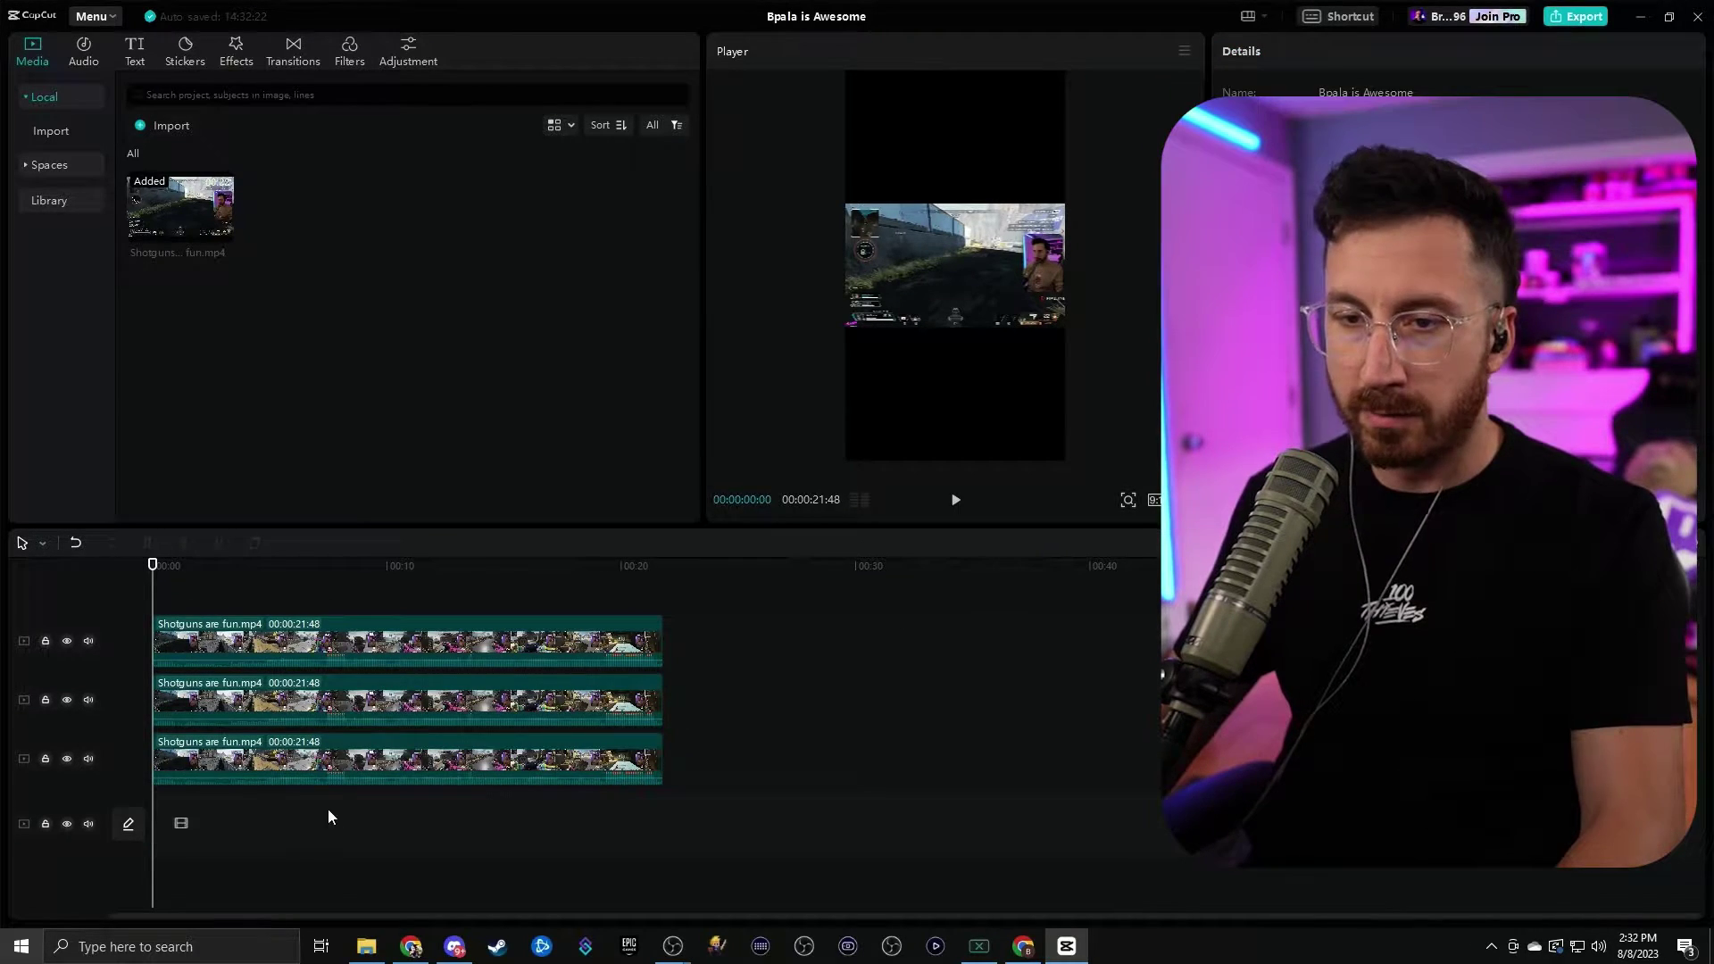
left_click(282, 627)
left_click(284, 699)
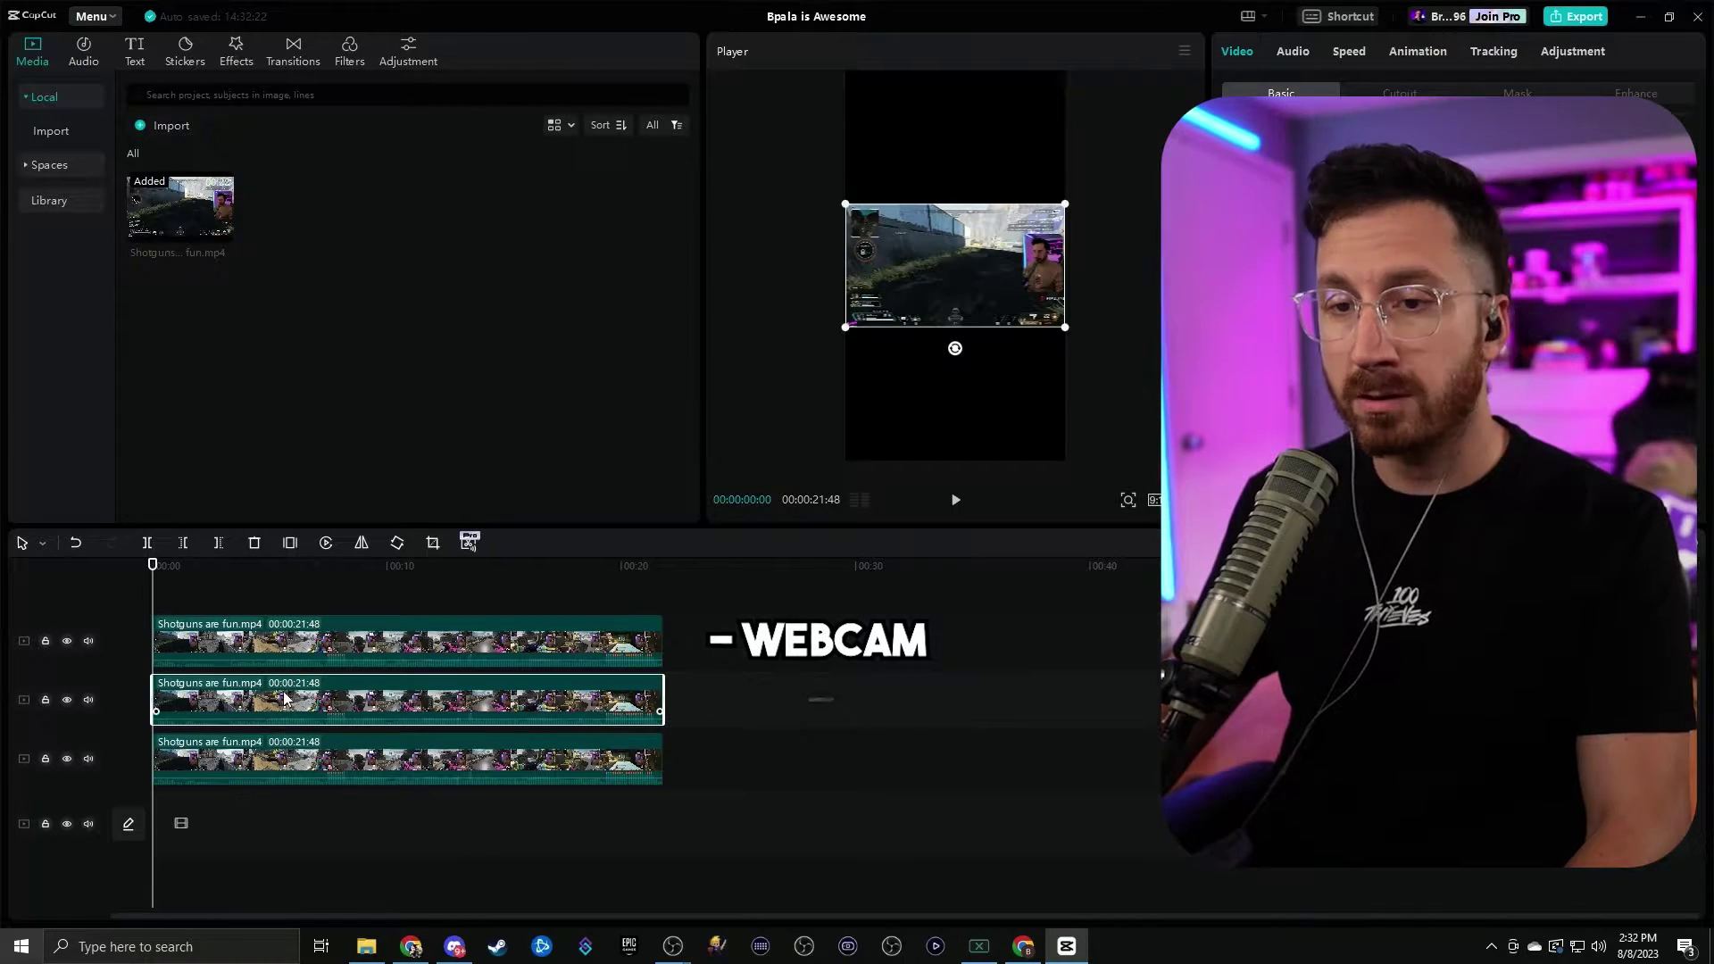
left_click(323, 756)
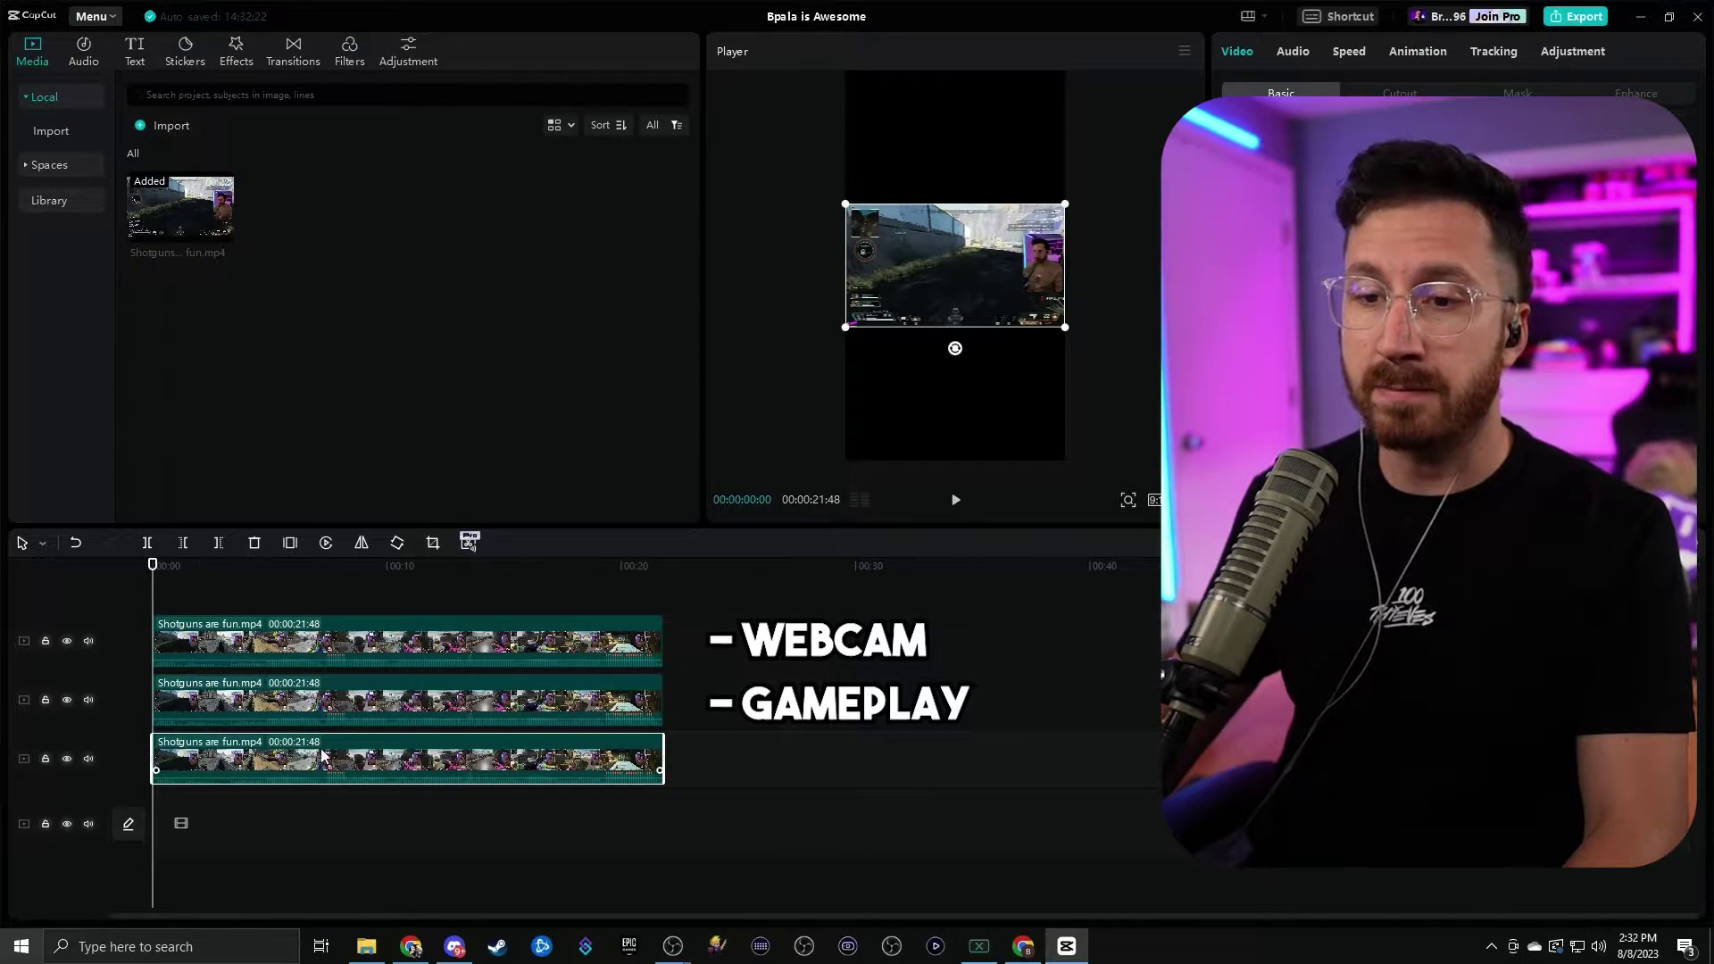
- Assign layer 3 to the top clip, layer 2 to the middle clip, and layer 1 to the bottom clip
left_click(336, 634)
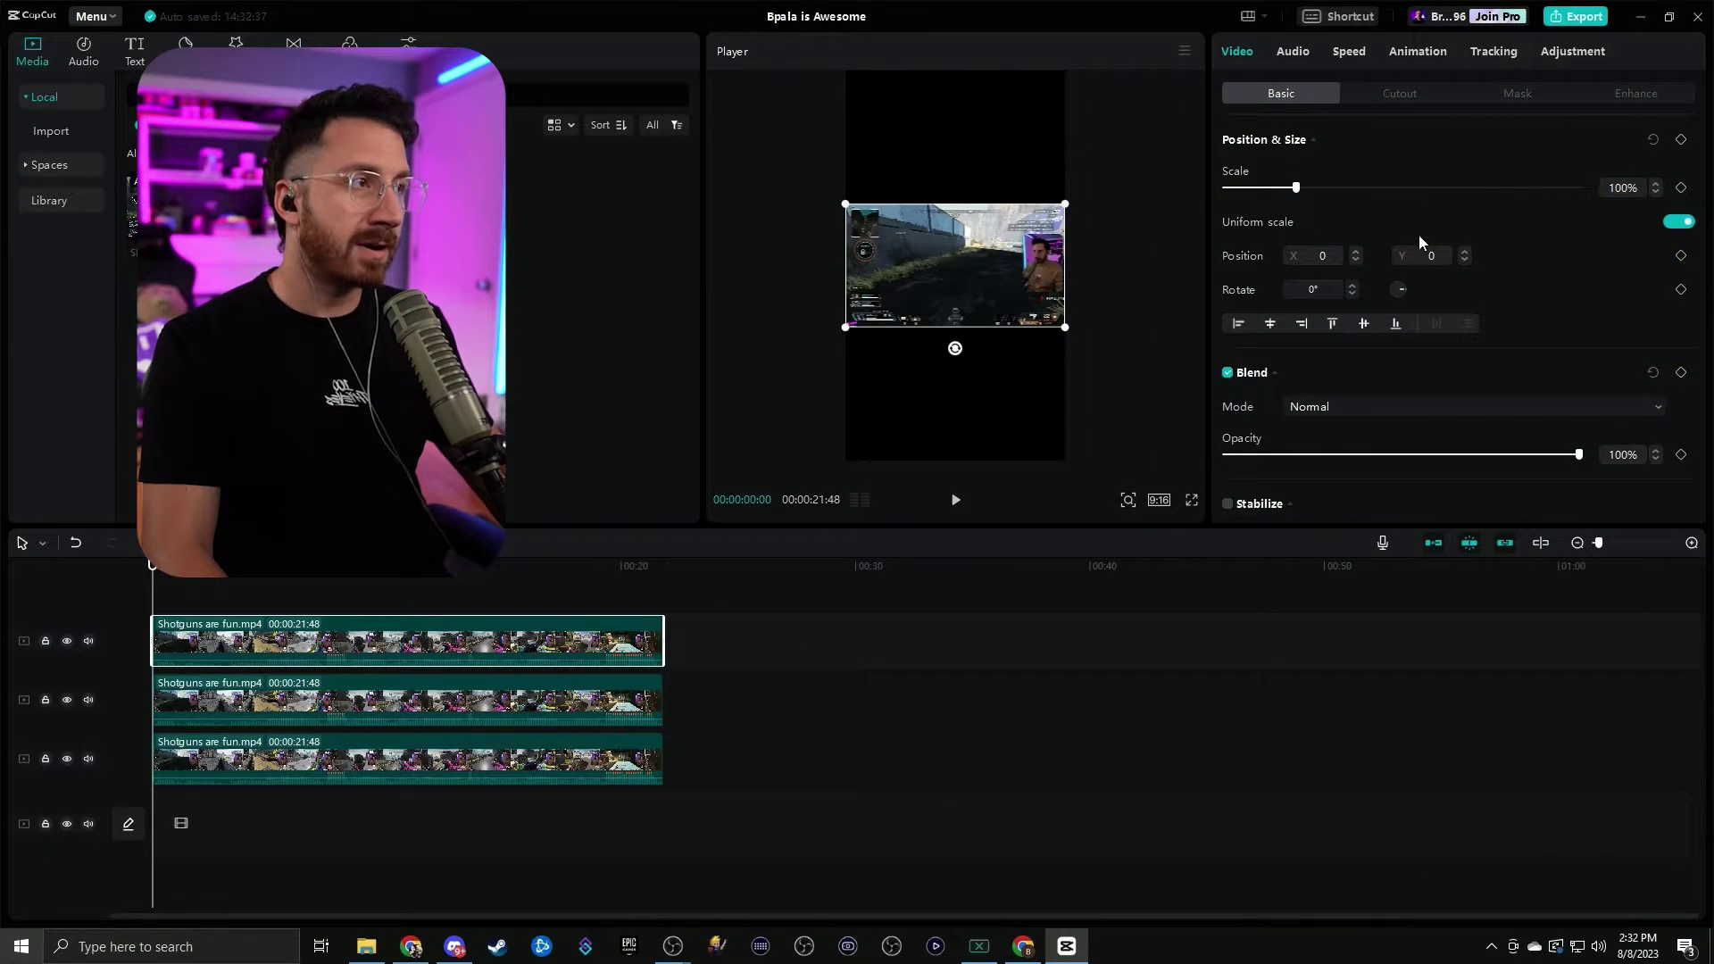
scroll(1358, 223, "down", 8)
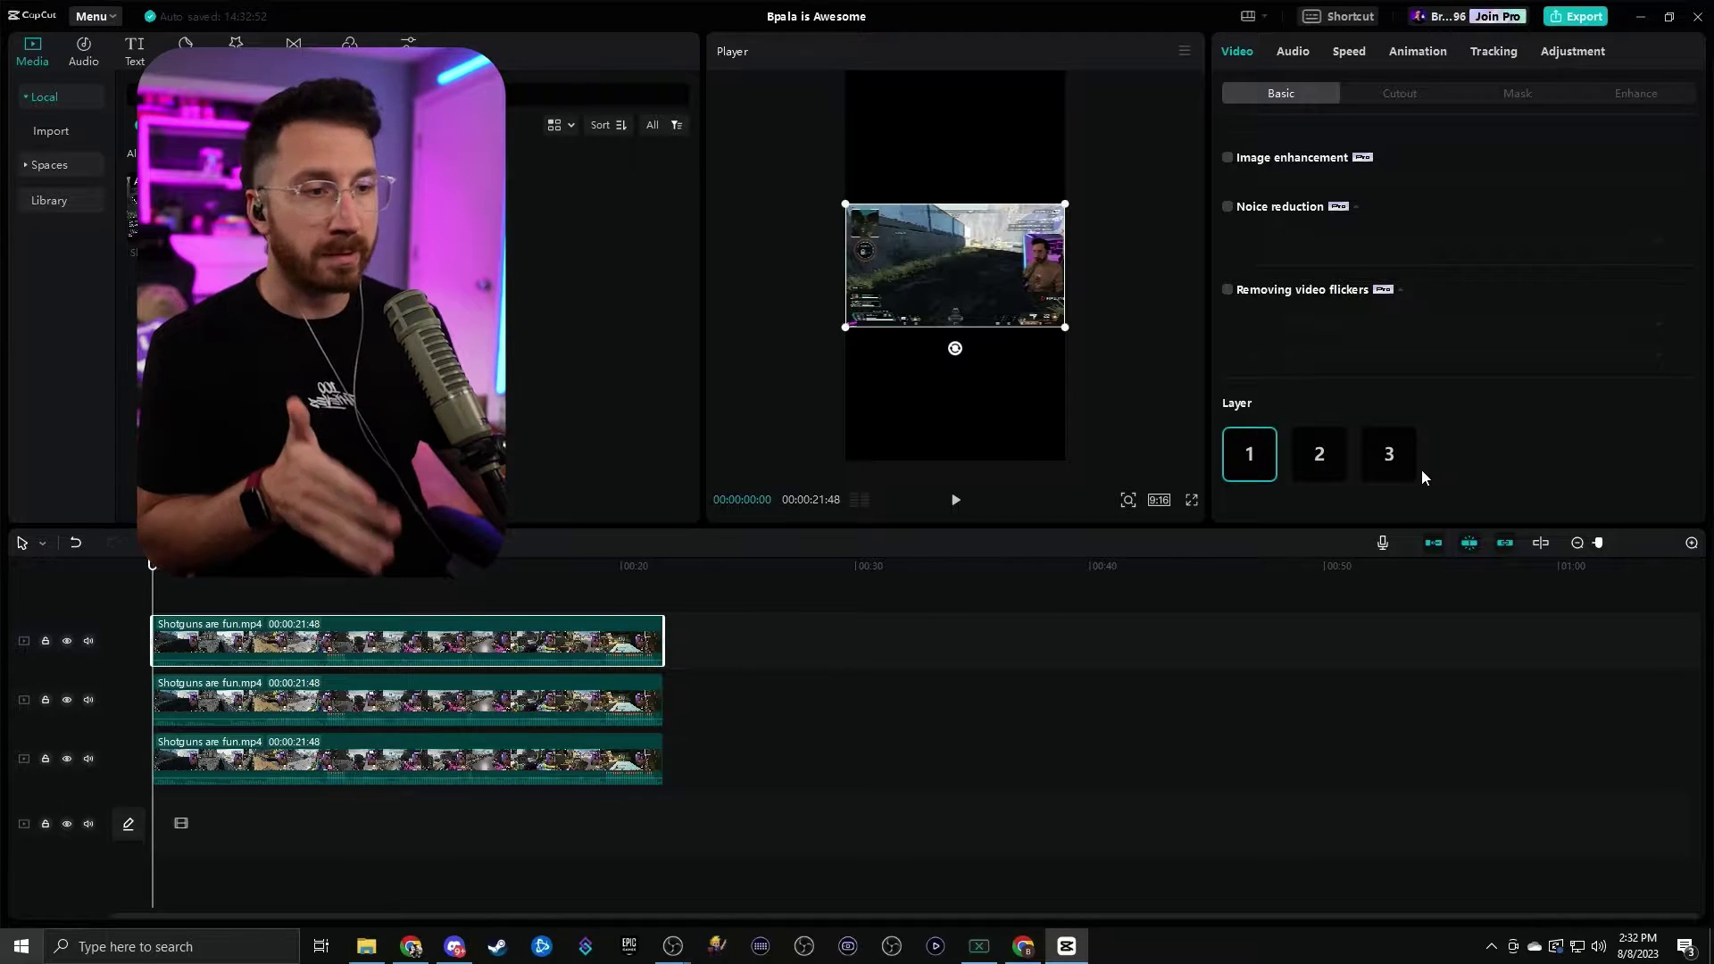
left_click(1392, 460)
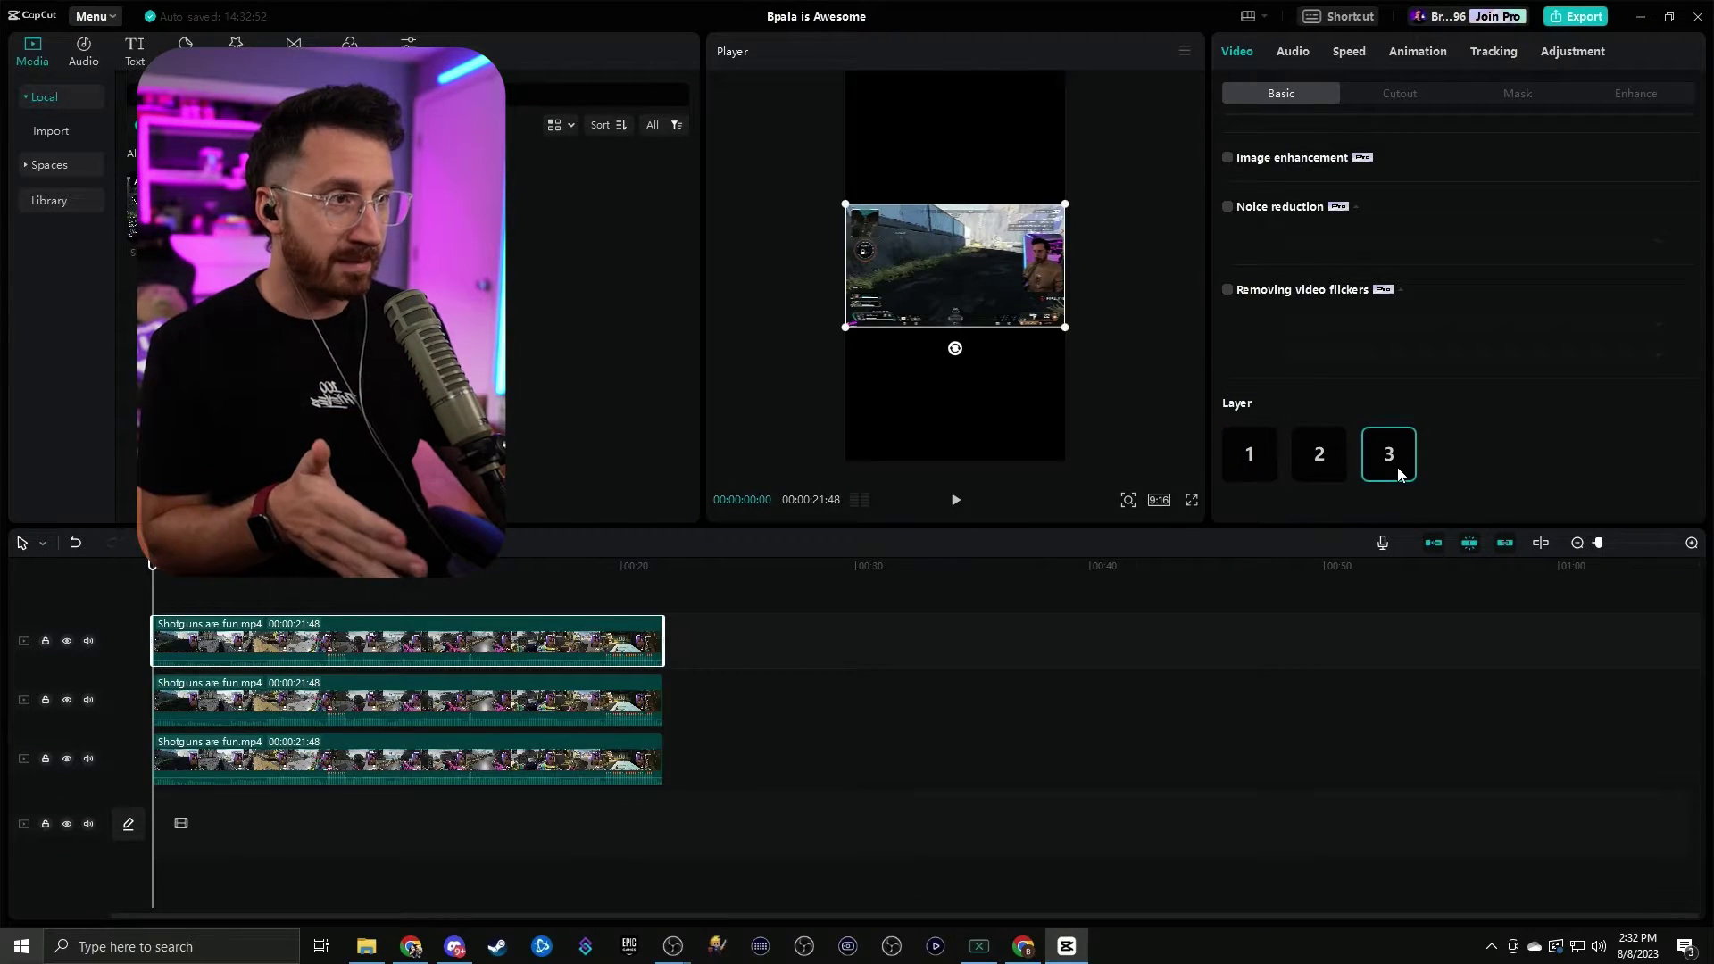
left_click(370, 707)
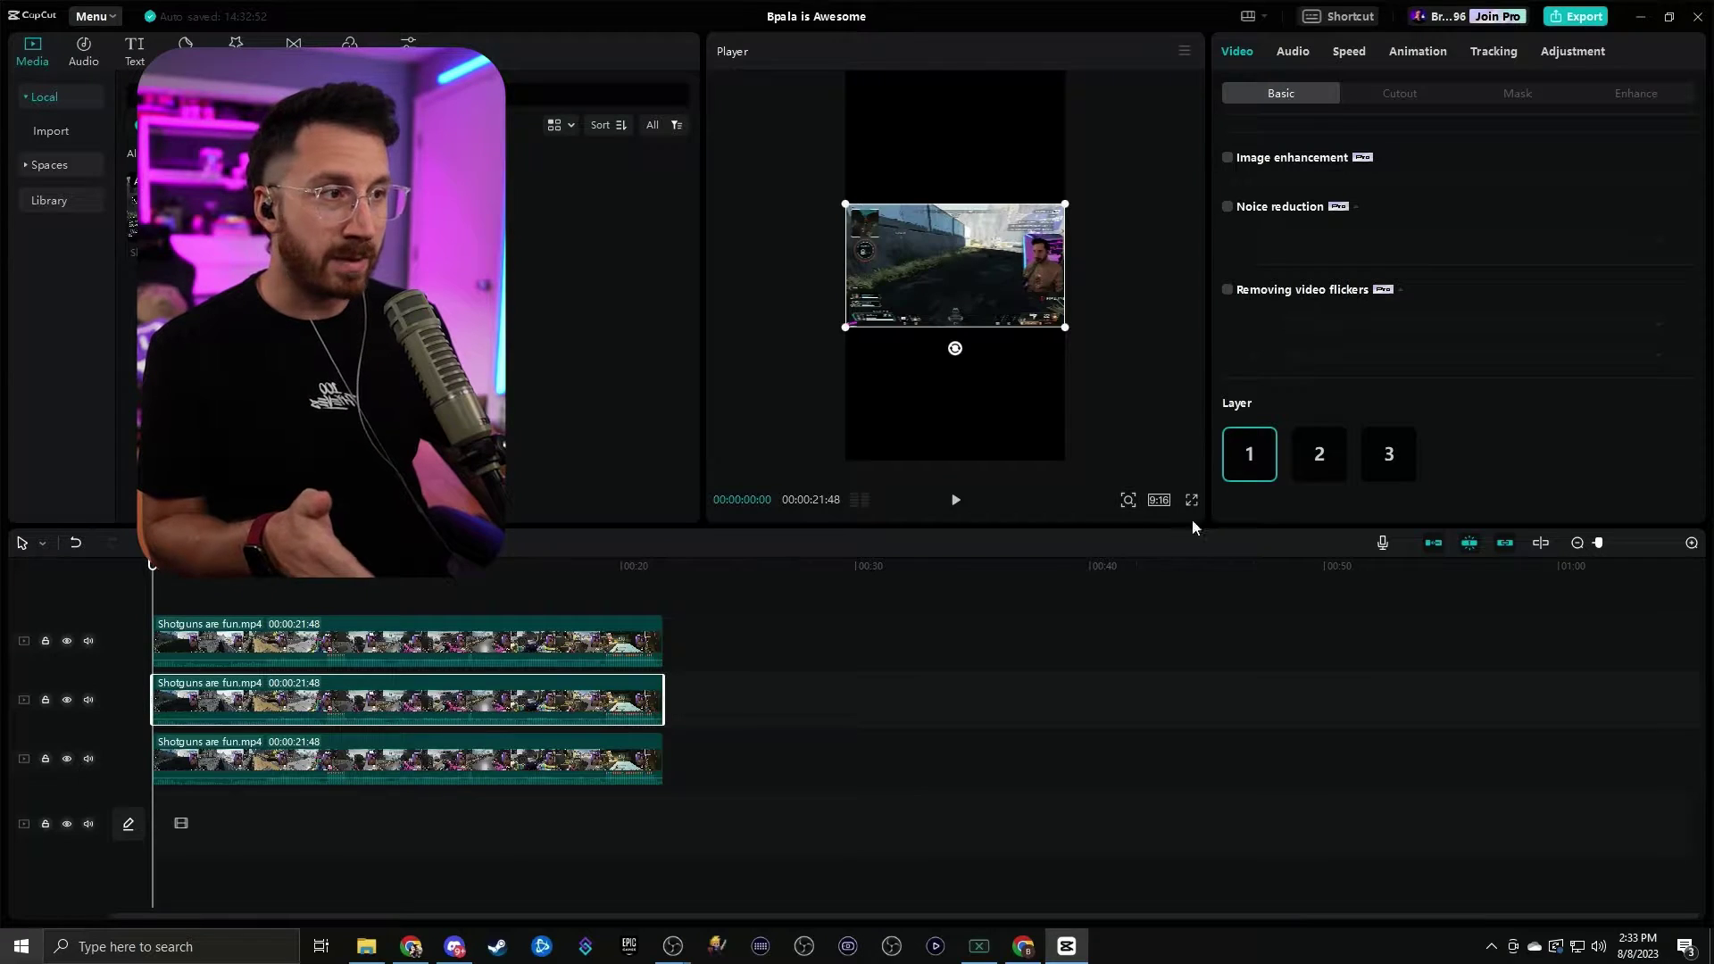
left_click(1321, 455)
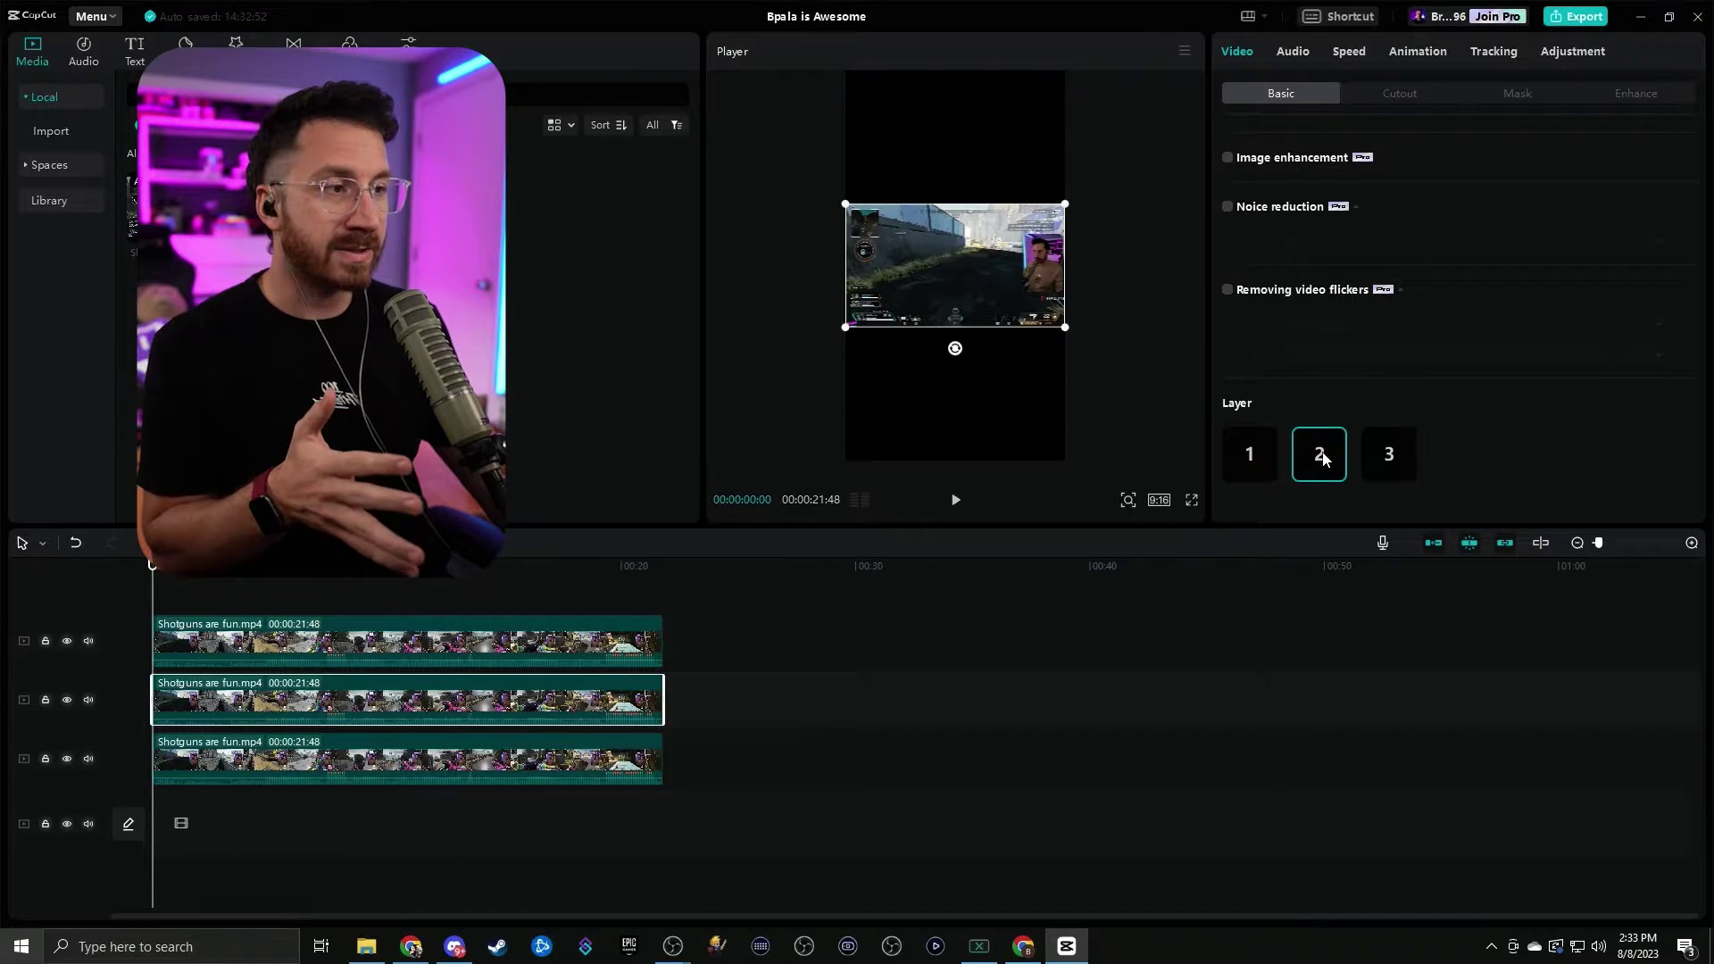
left_click(616, 759)
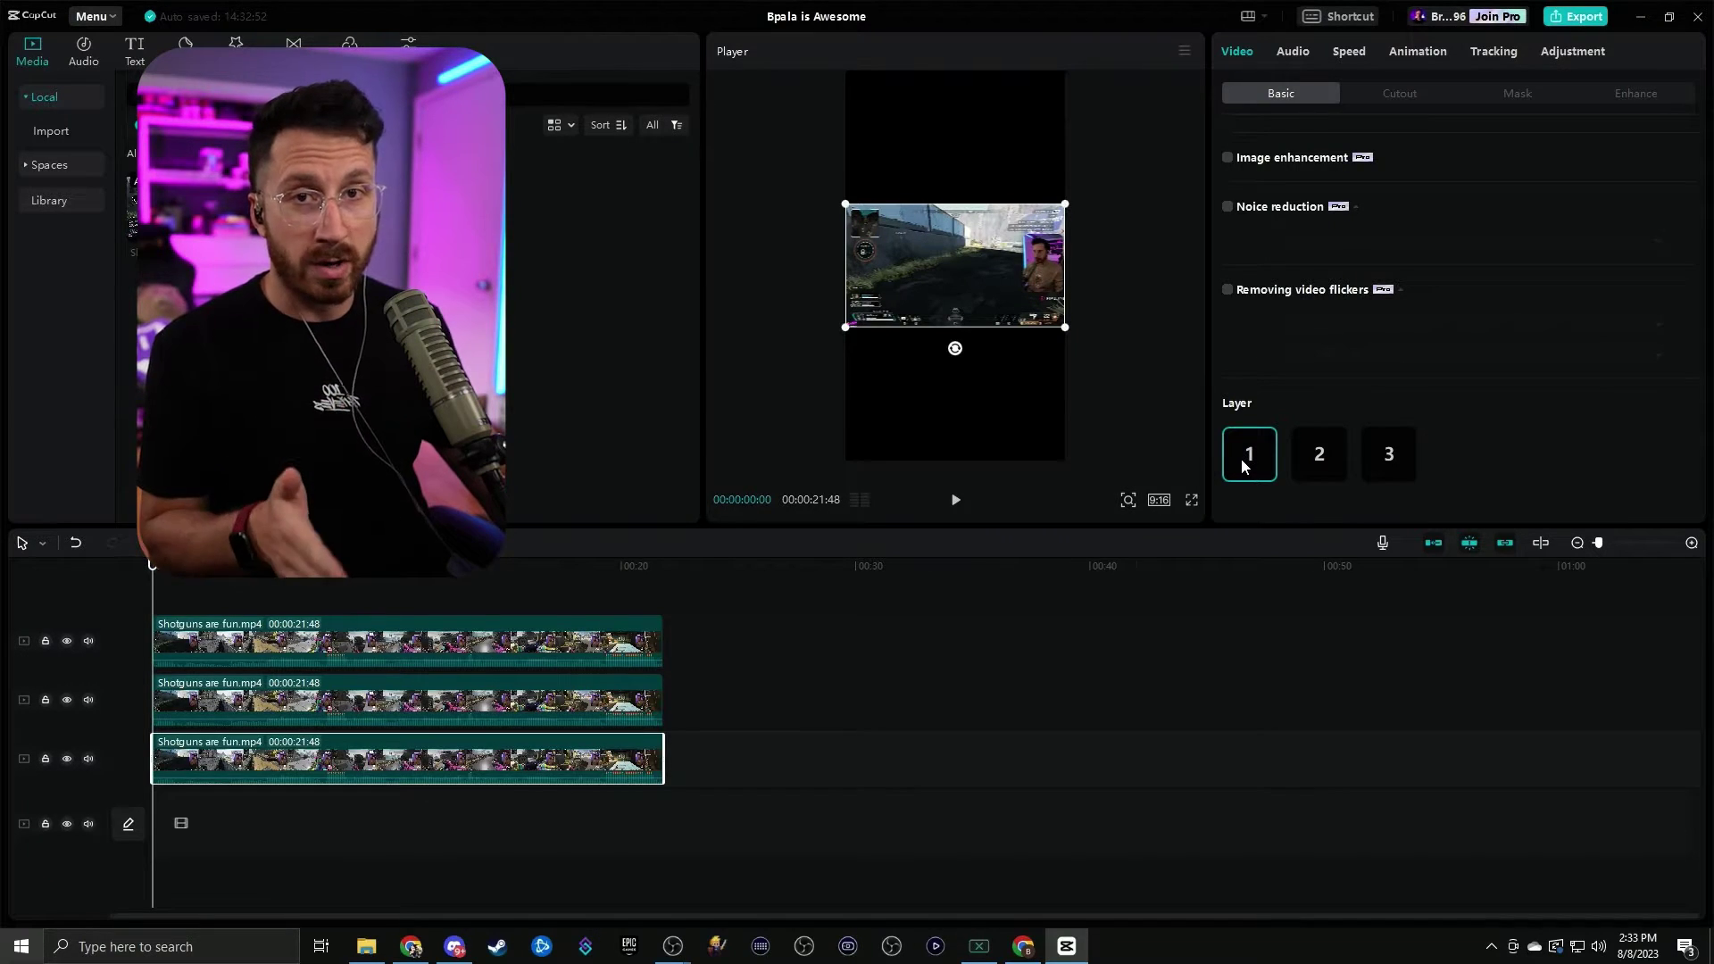
- Enlarge the top clip to about 252% and place it at about X -2248, Y -48 so its webcam area sits inside the frame
left_click(1019, 345)
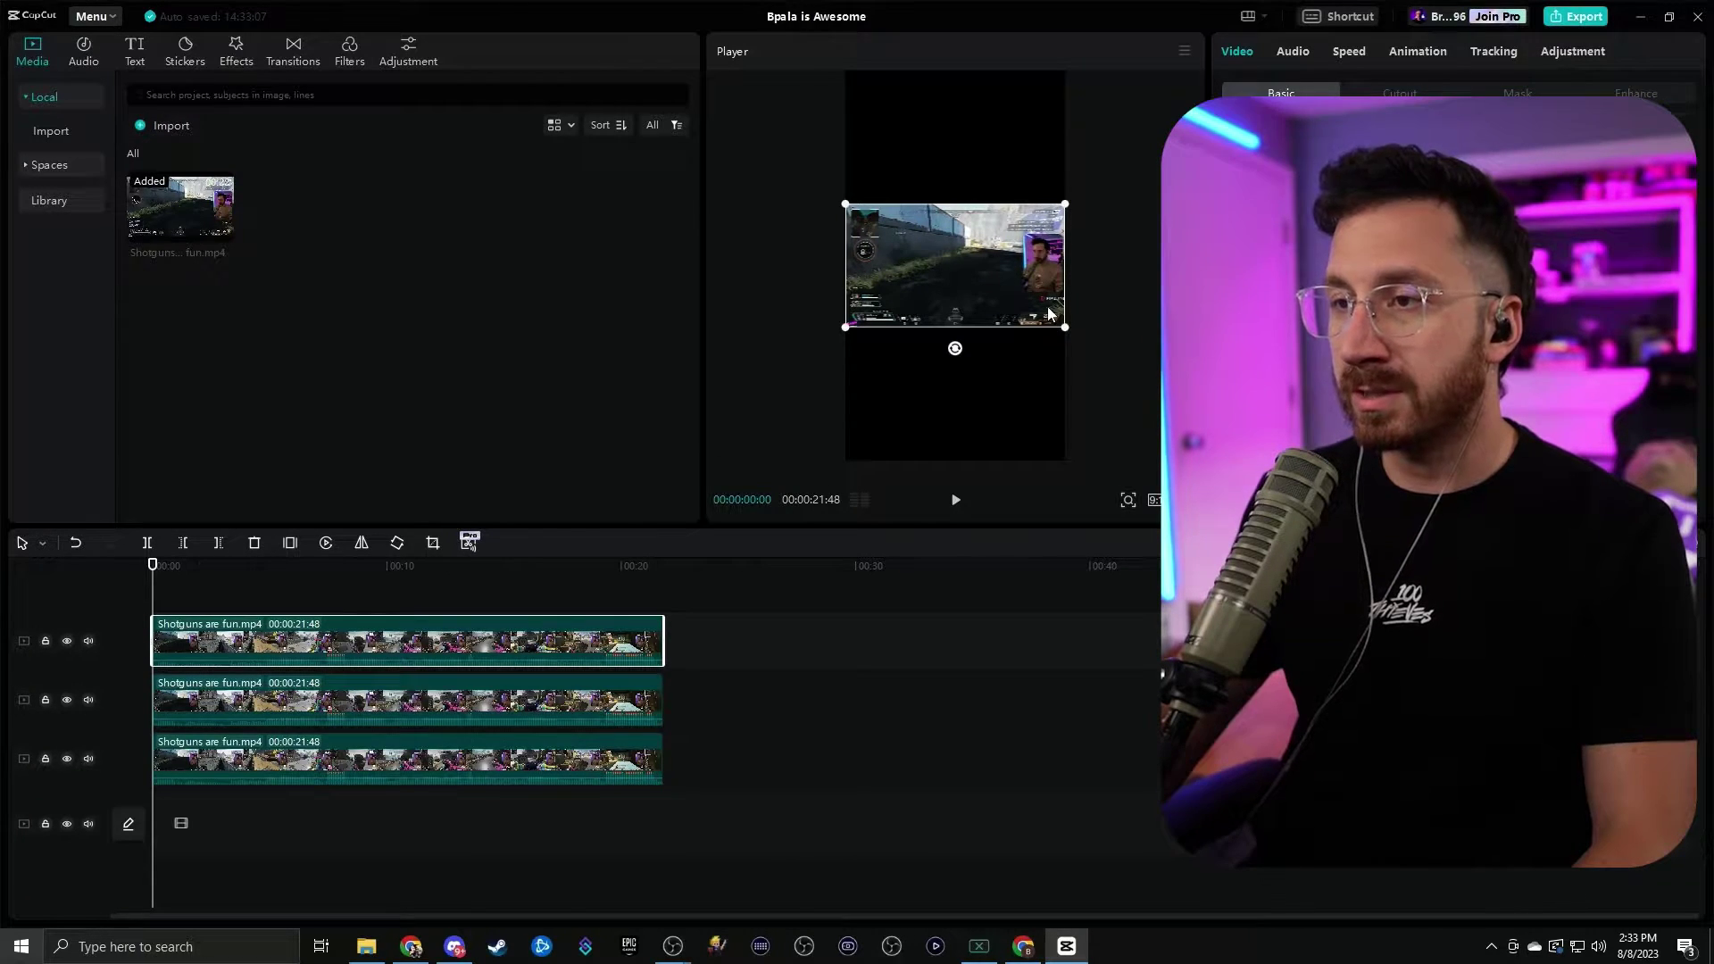
mouse_move(1047, 307)
left_mouse_down()
mouse_move(949, 226)
mouse_move(1062, 307)
left_mouse_up()
left_click_drag(1001, 250, 1063, 489)
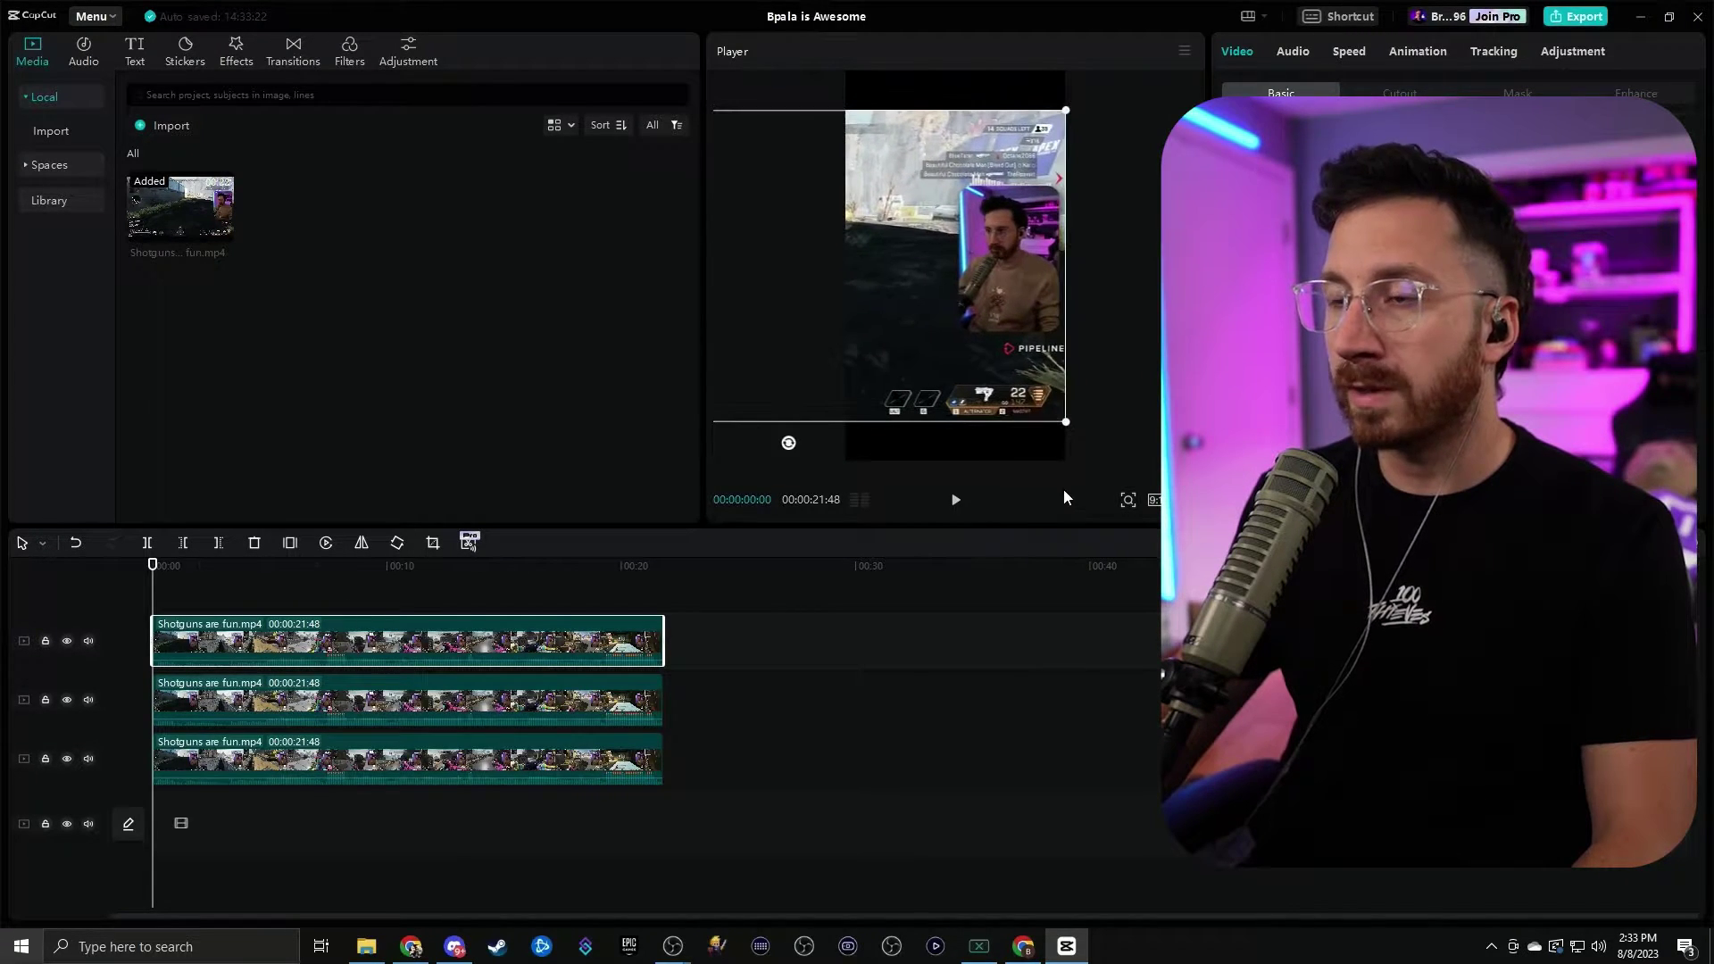
left_click_drag(1015, 373, 953, 378)
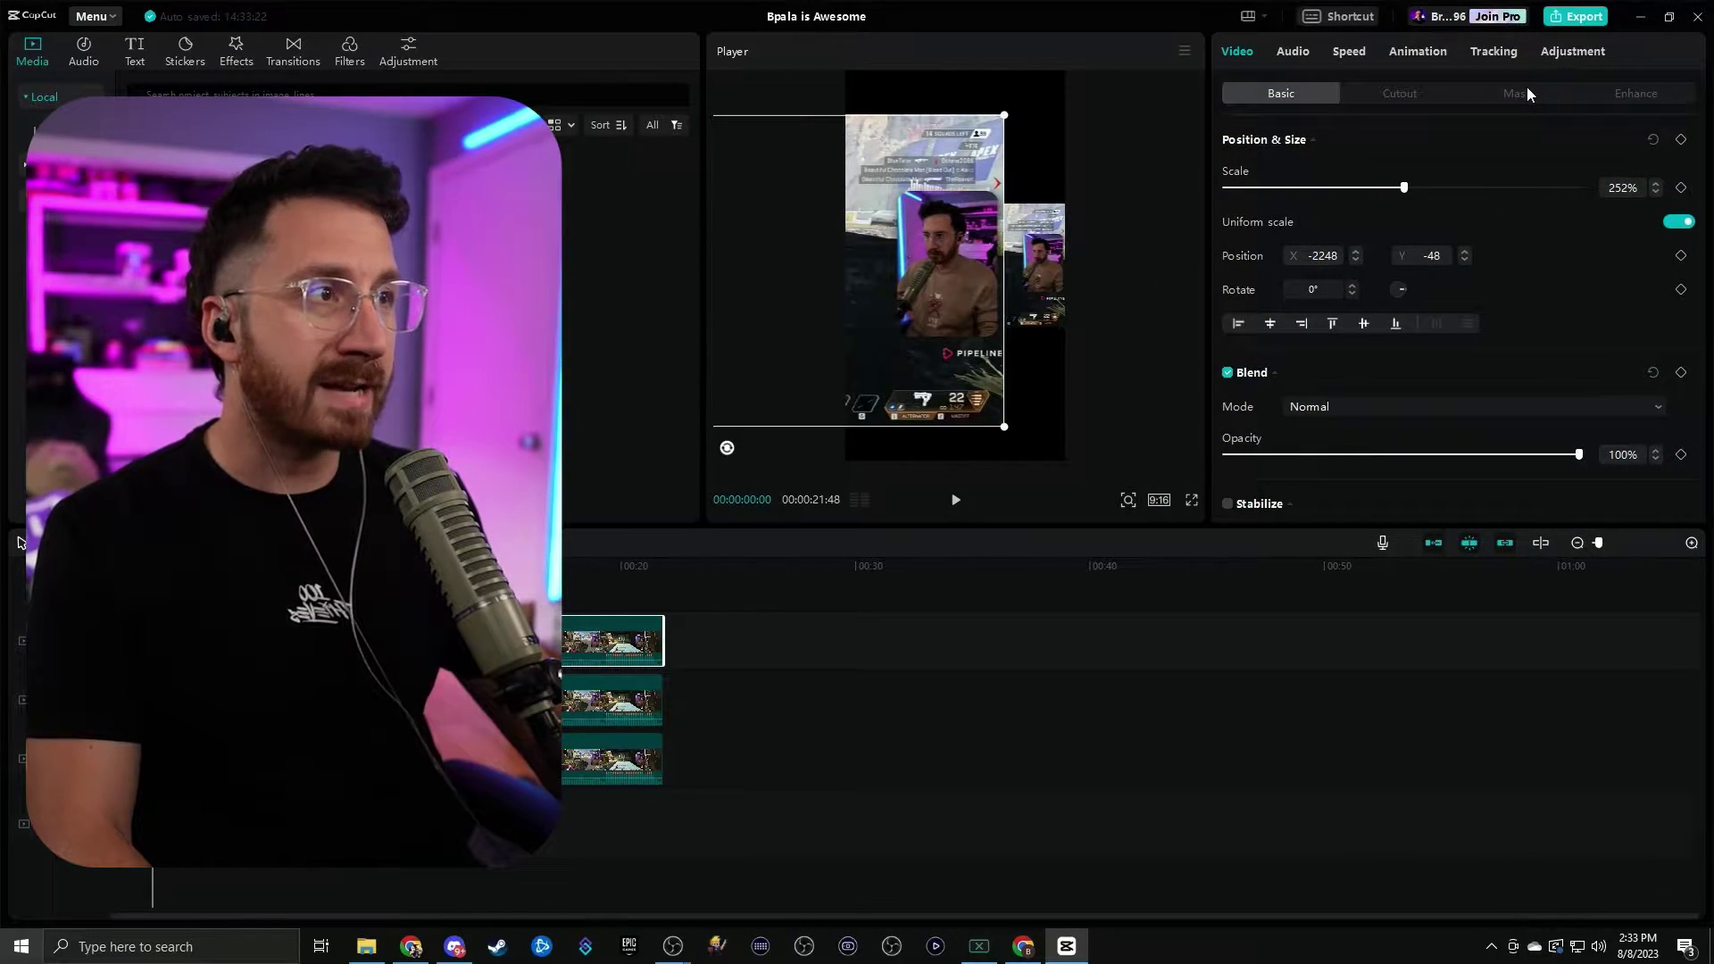
- Add a Rectangle mask to the top clip and fit it around the webcam area
left_click(1525, 95)
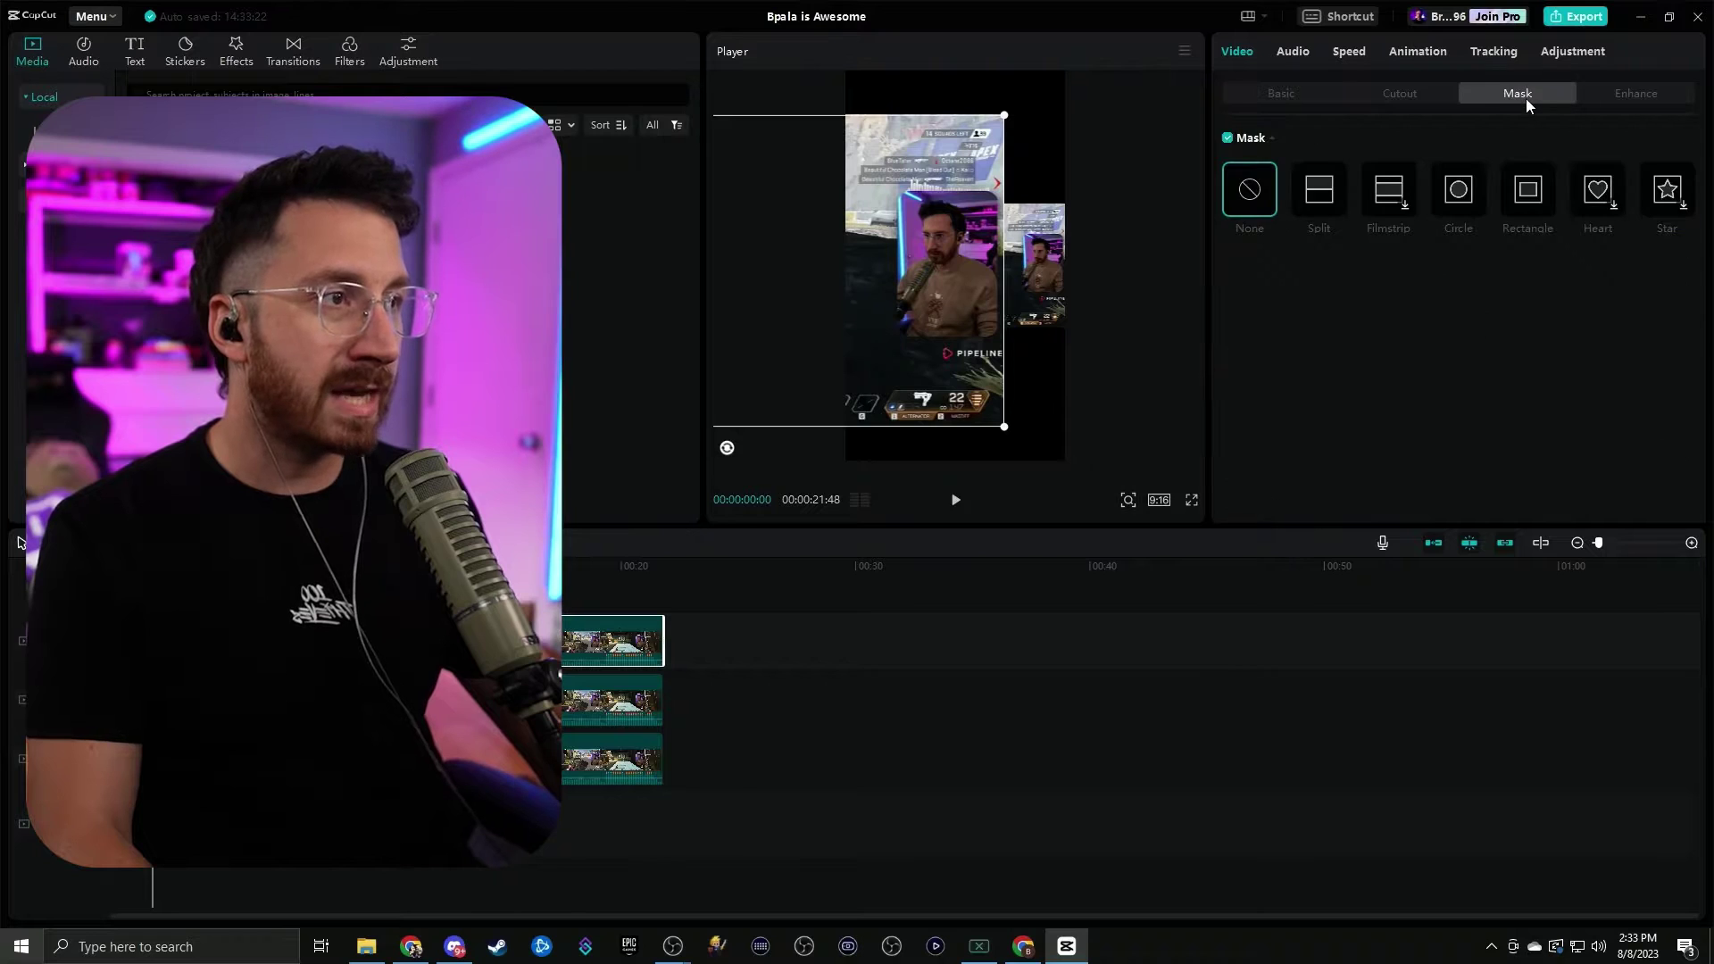
left_click(1548, 200)
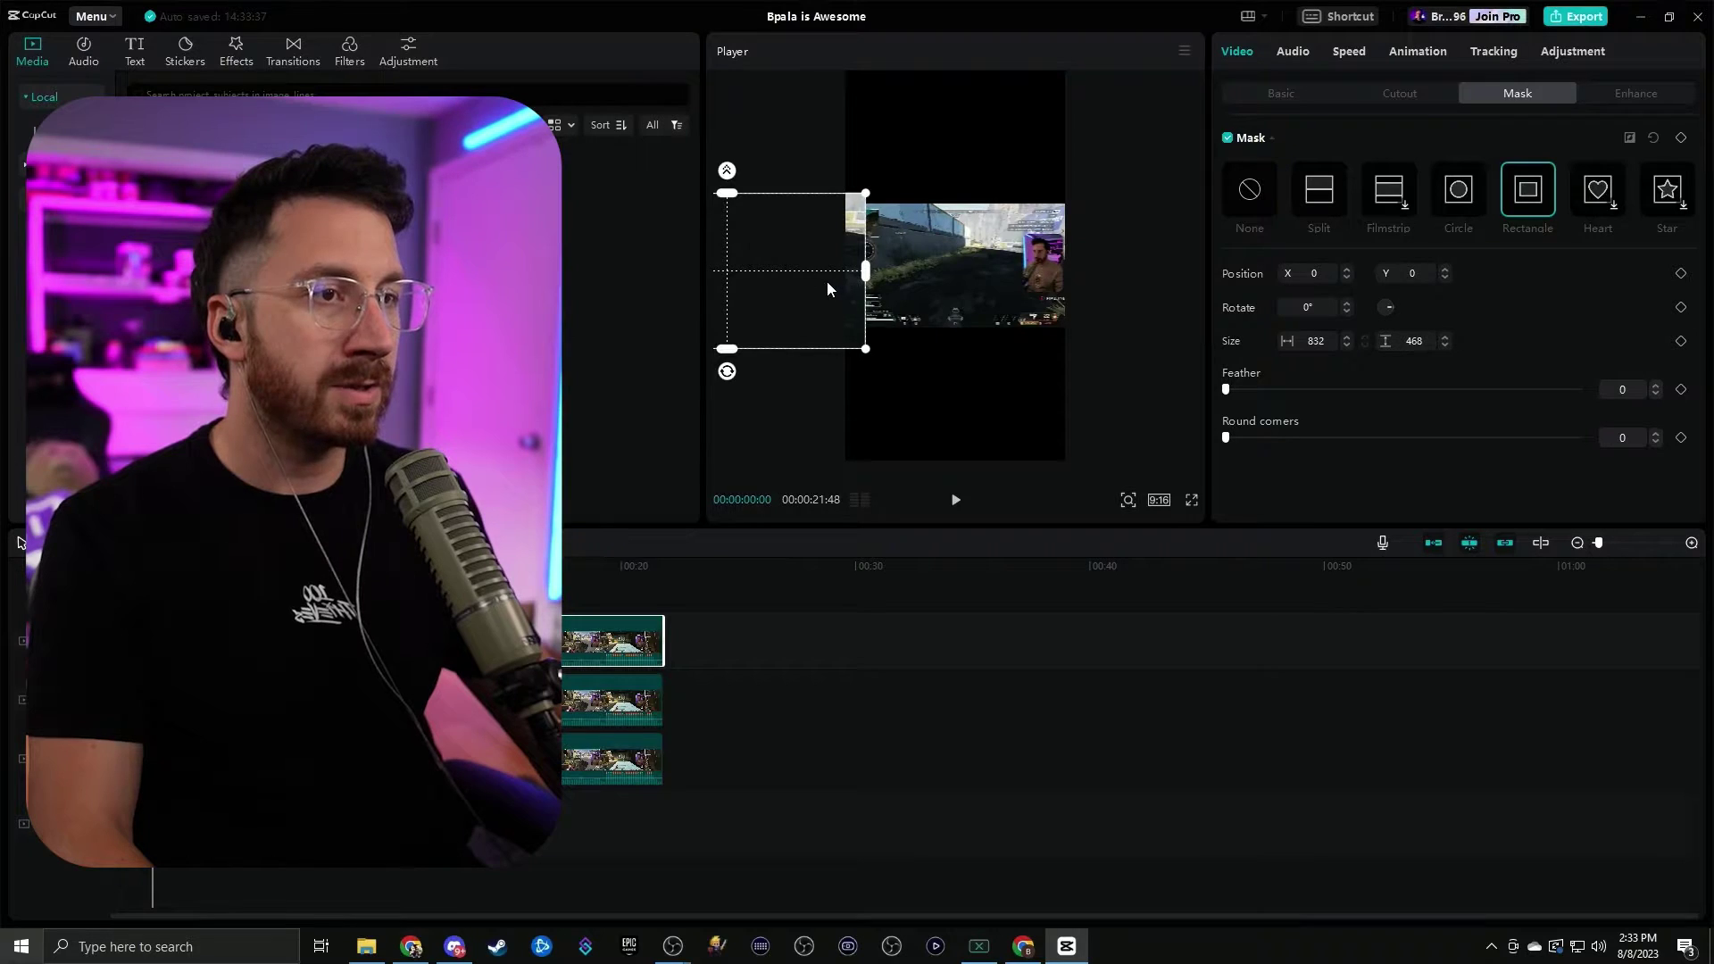
left_click_drag(826, 288, 1049, 264)
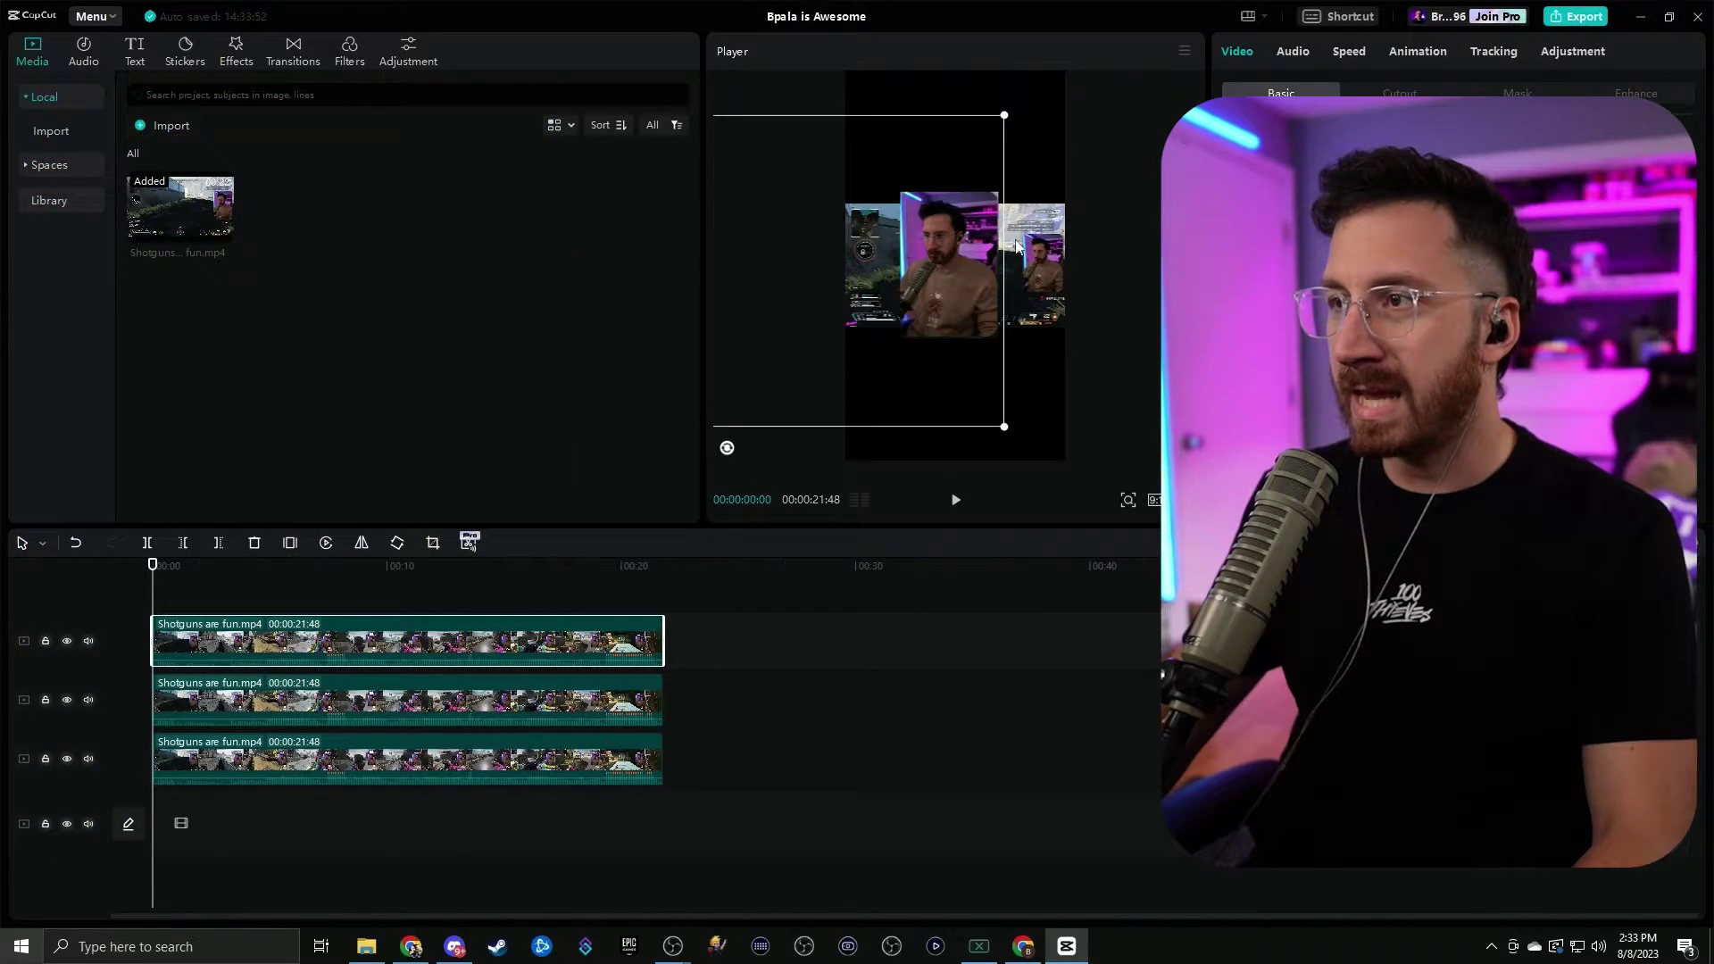
- Move the masked webcam to the upper centre of the vertical frame, leaving a small gap above it
left_click_drag(951, 298, 957, 204)
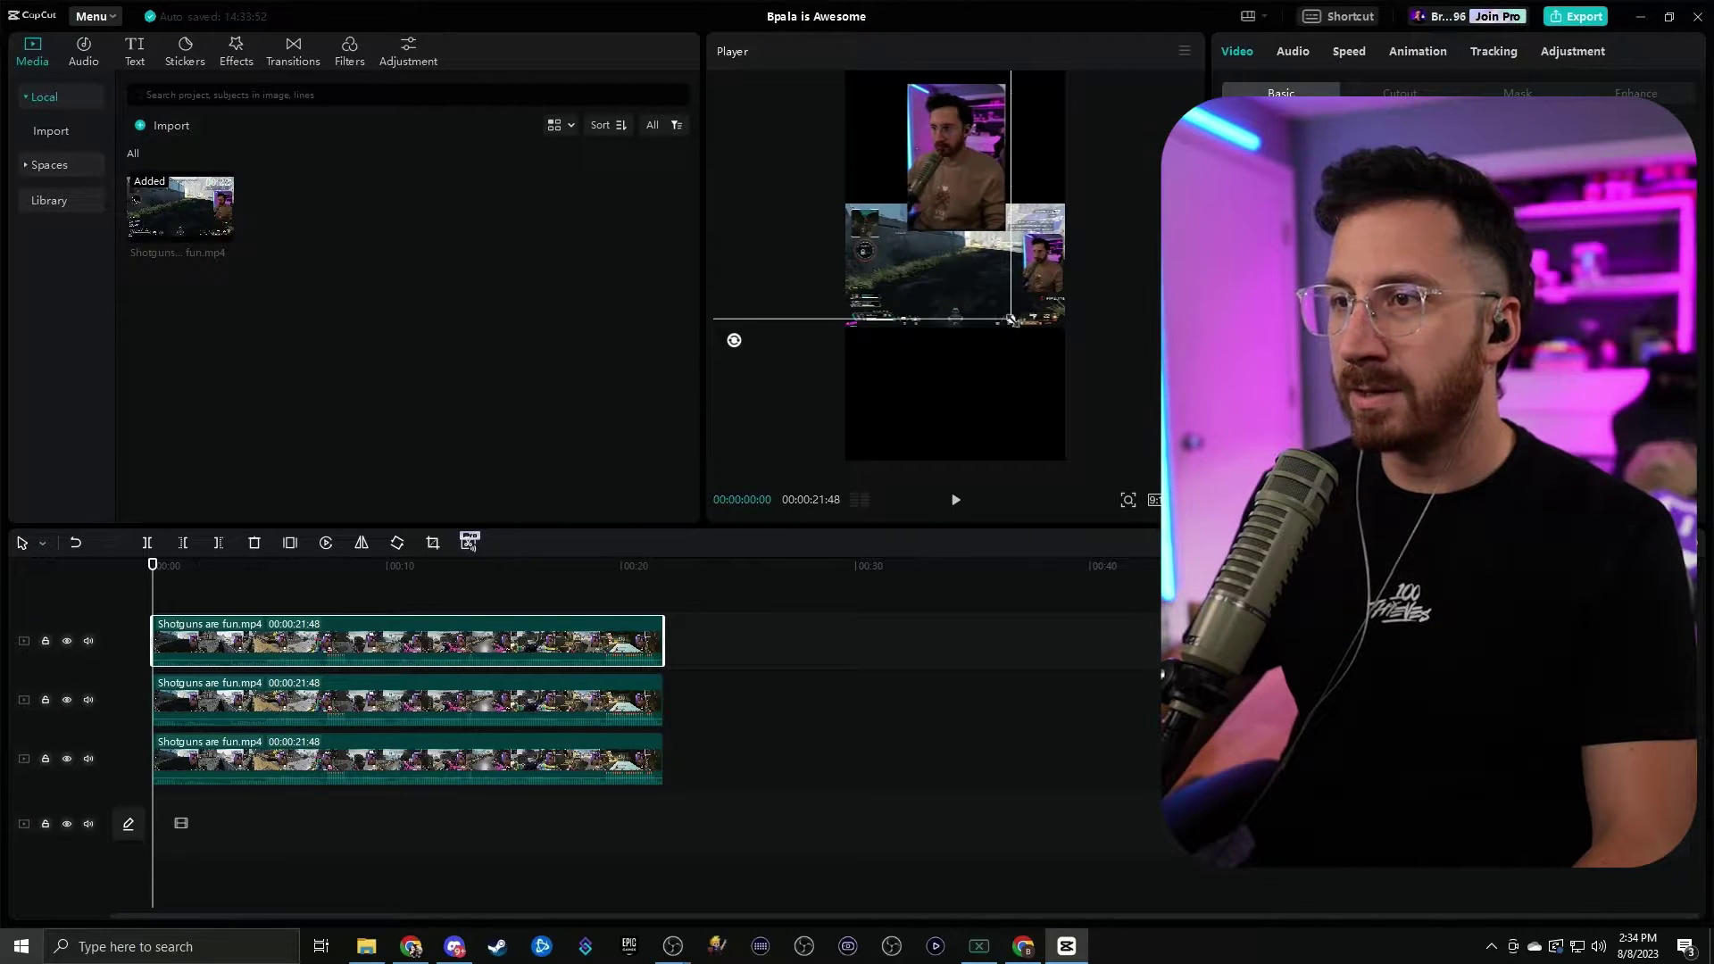
mouse_move(1008, 321)
left_mouse_down()
mouse_move(952, 283)
mouse_move(1056, 340)
mouse_move(918, 259)
mouse_move(1127, 492)
mouse_move(935, 279)
mouse_move(994, 347)
left_mouse_up()
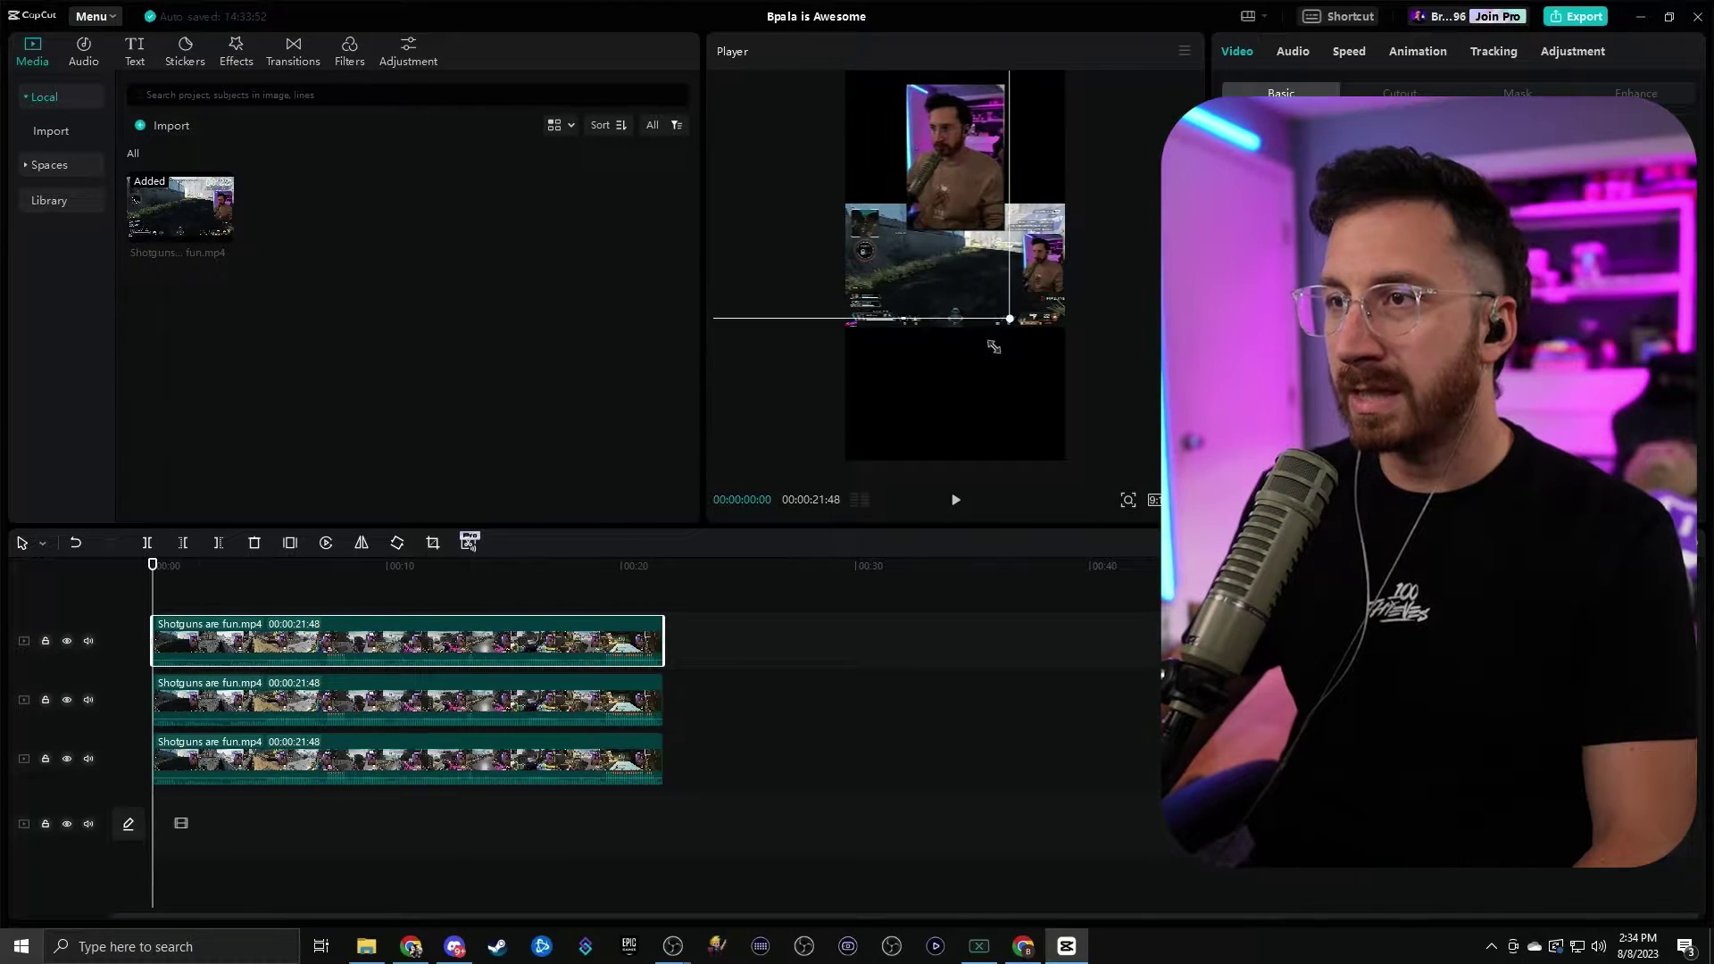
left_click_drag(975, 204, 971, 211)
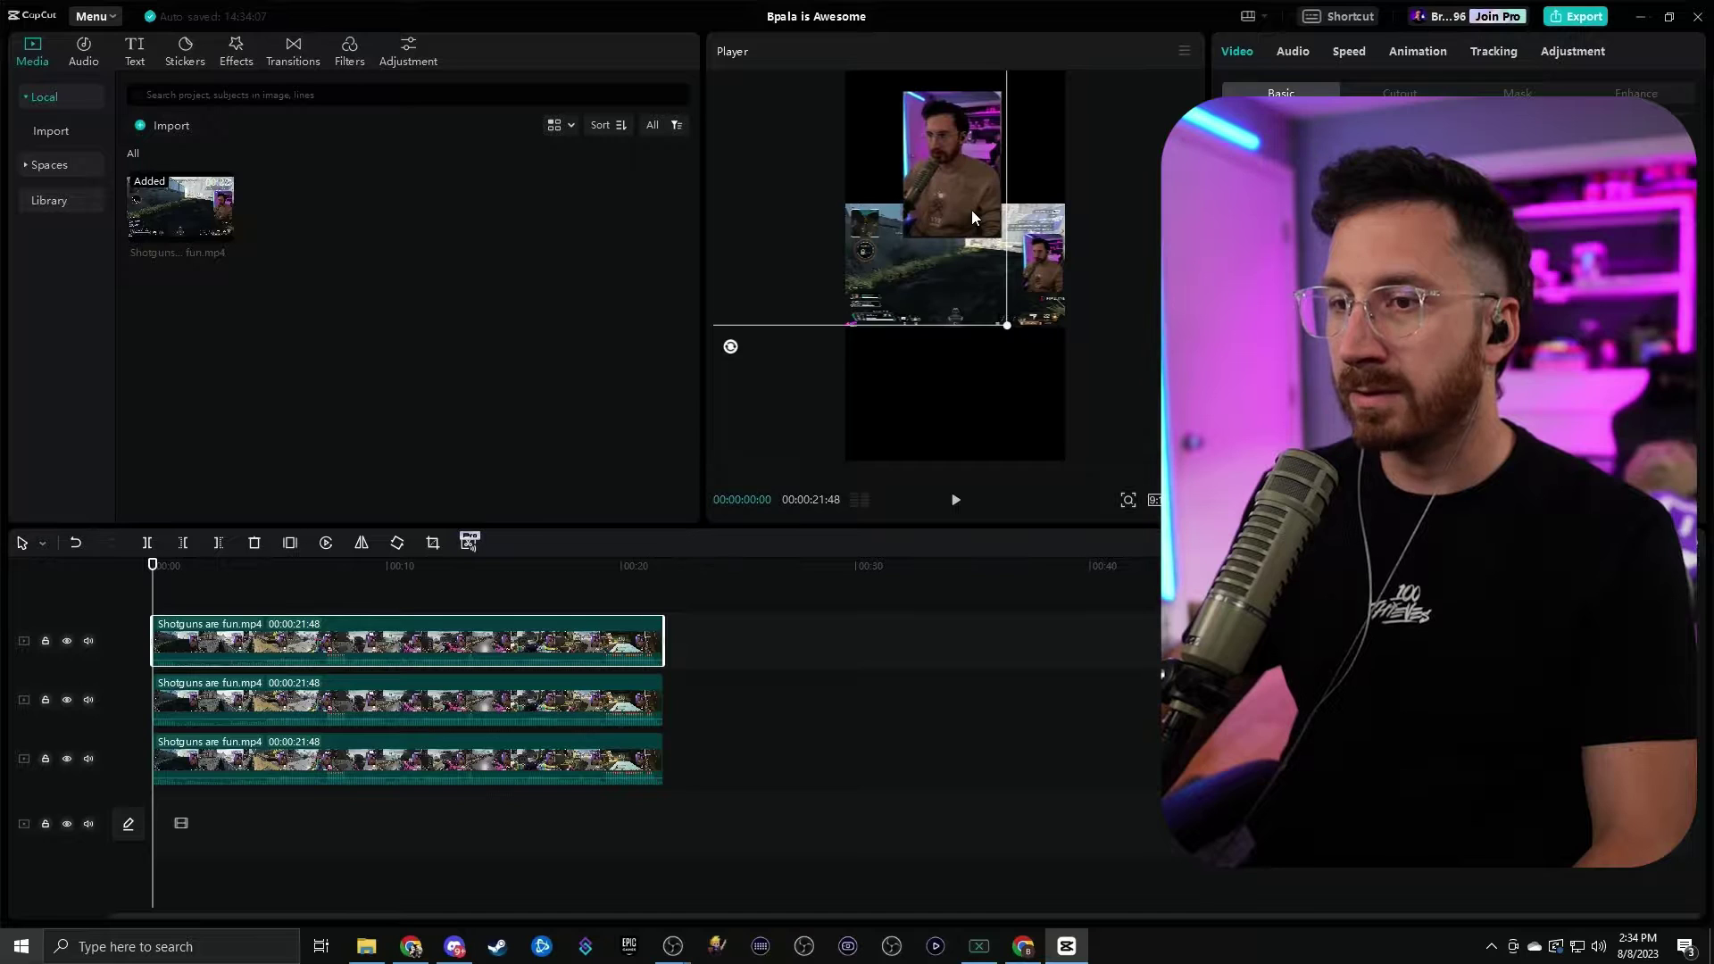
- Enlarge the middle clip so the central gameplay spans the frame's width, leaving narrow bands above and below
left_click(542, 705)
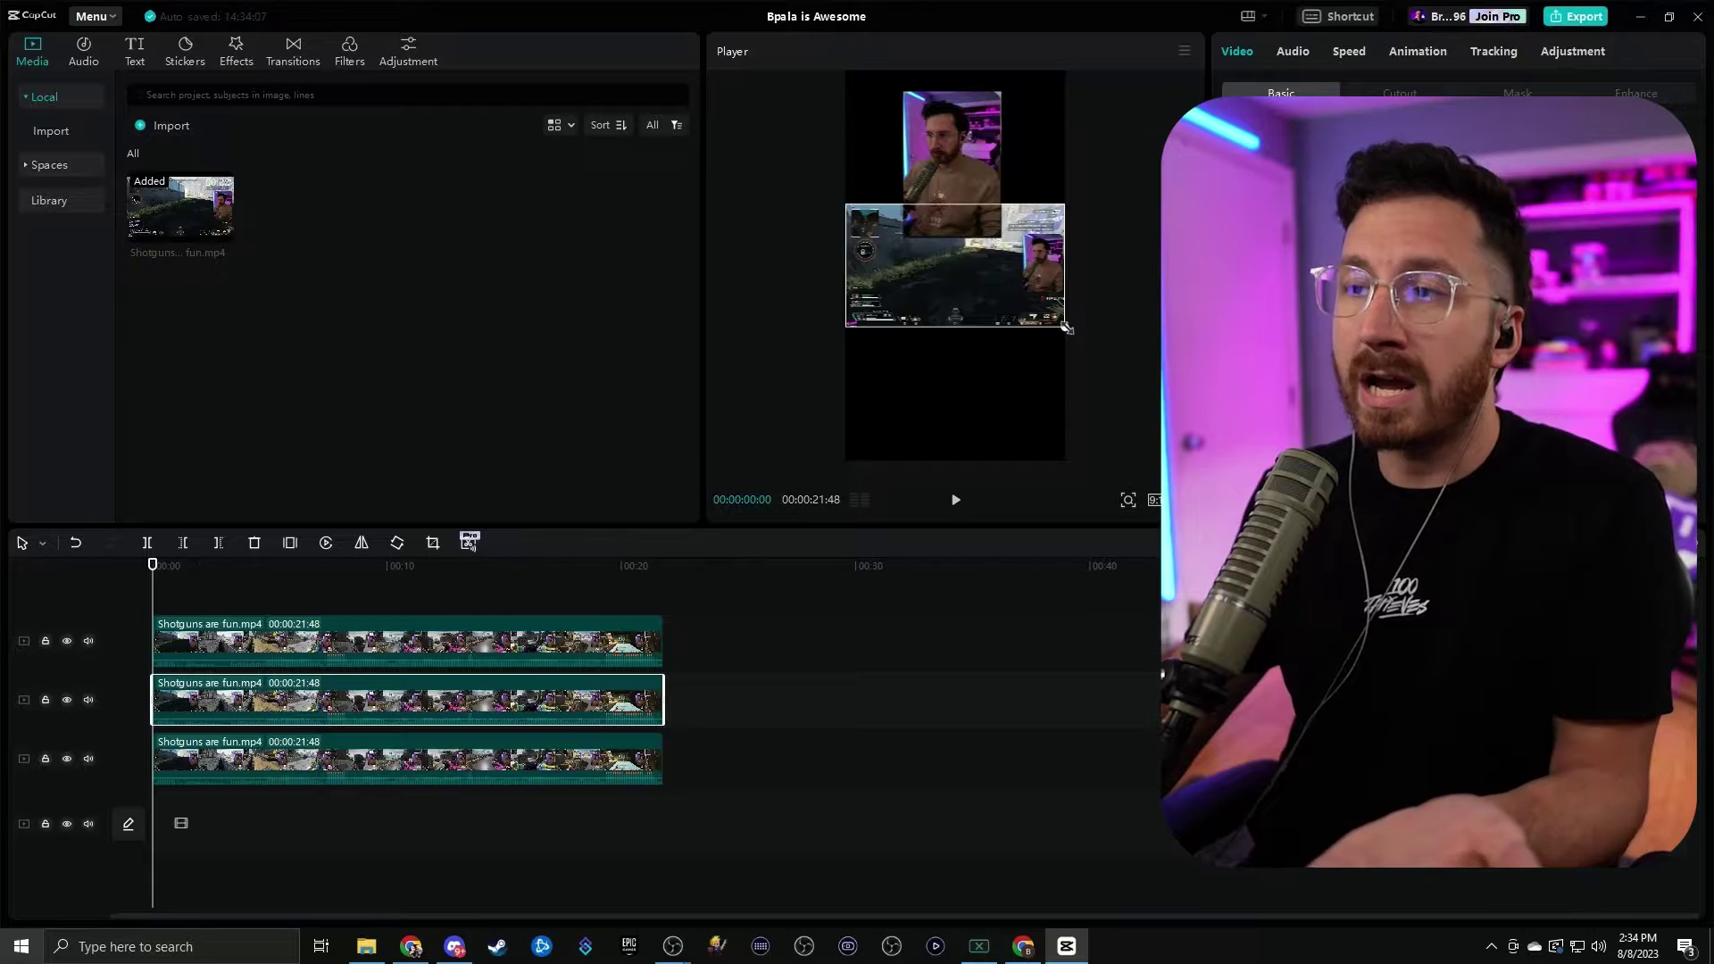
left_click_drag(1065, 327, 1196, 407)
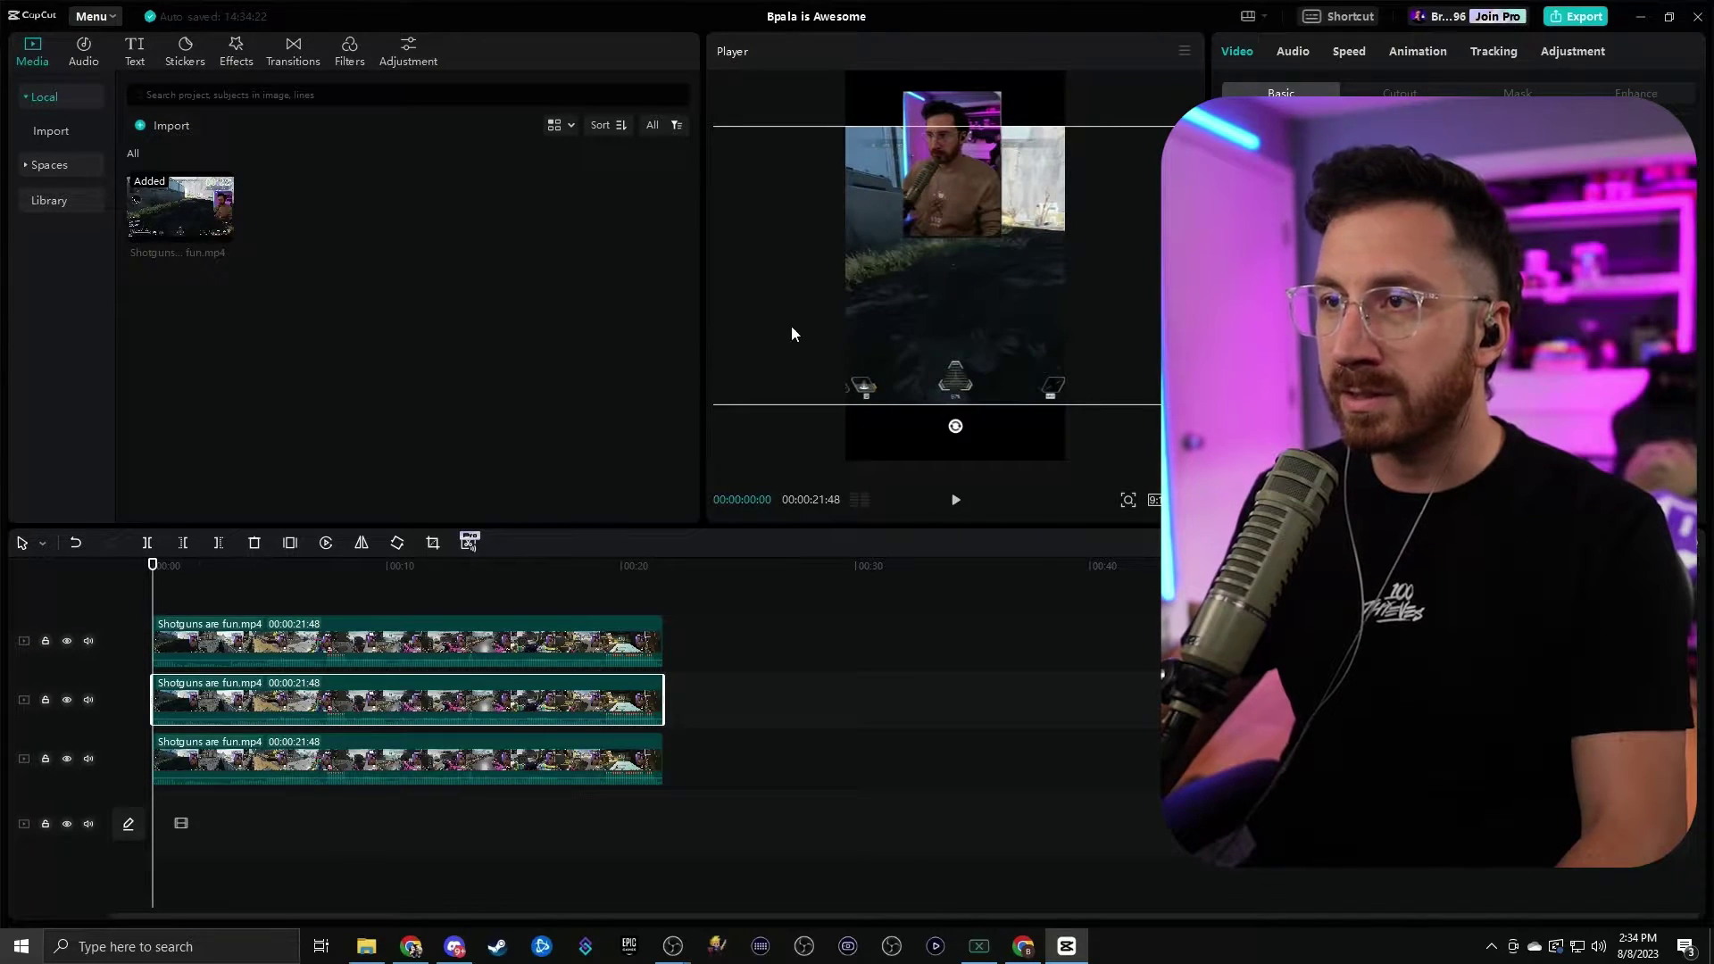
left_click(921, 637)
- Enlarge the bottom clip from the start of the timeline until it fills the whole vertical frame as a background
left_click(419, 765)
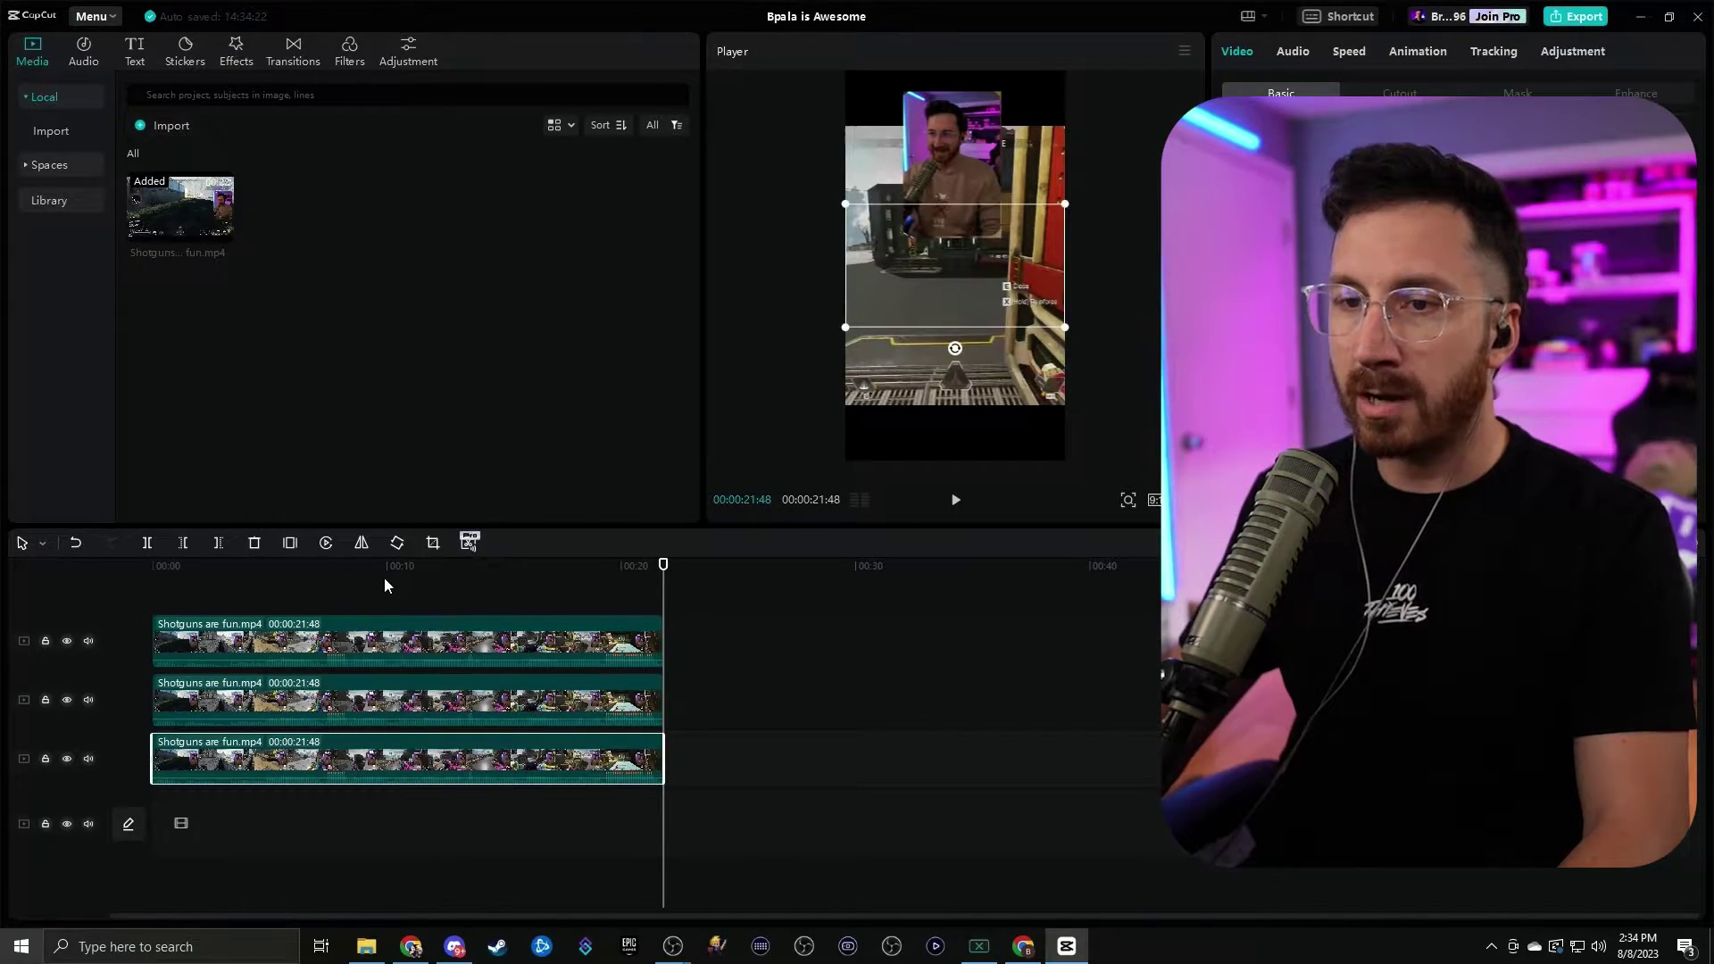
key("Home")
left_click_drag(1067, 329, 1312, 473)
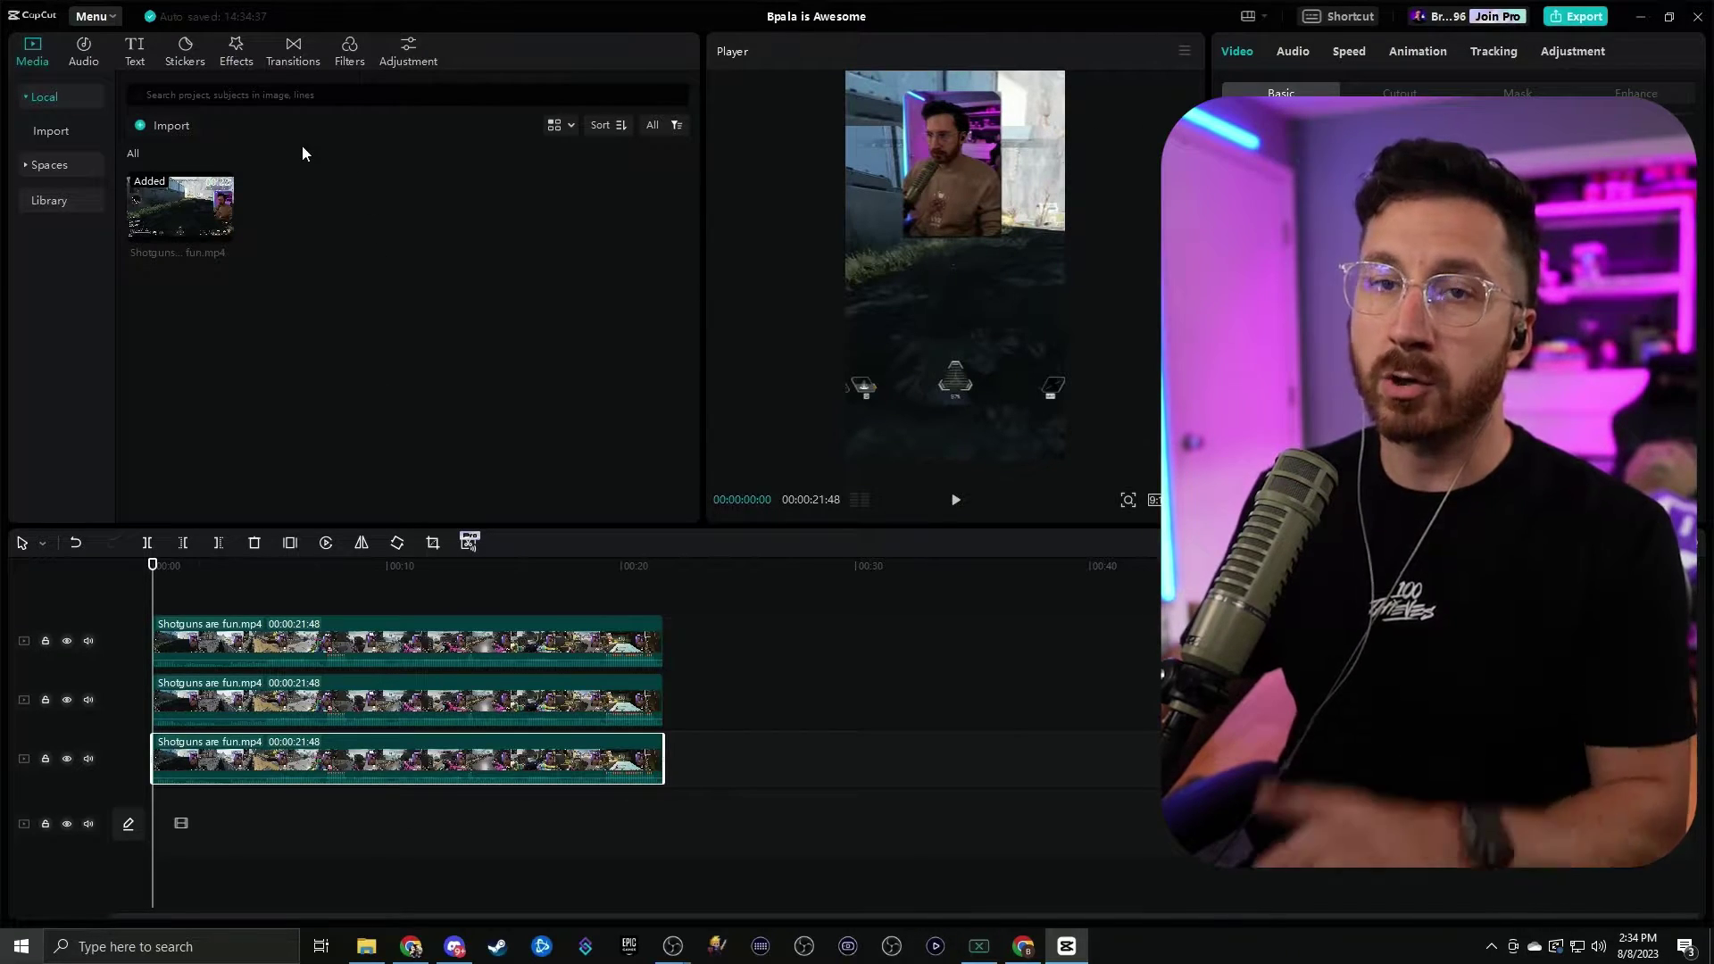
- Apply the Blur video effect from the Lens category to the bottom background clip and set its blur to 30
left_click(240, 54)
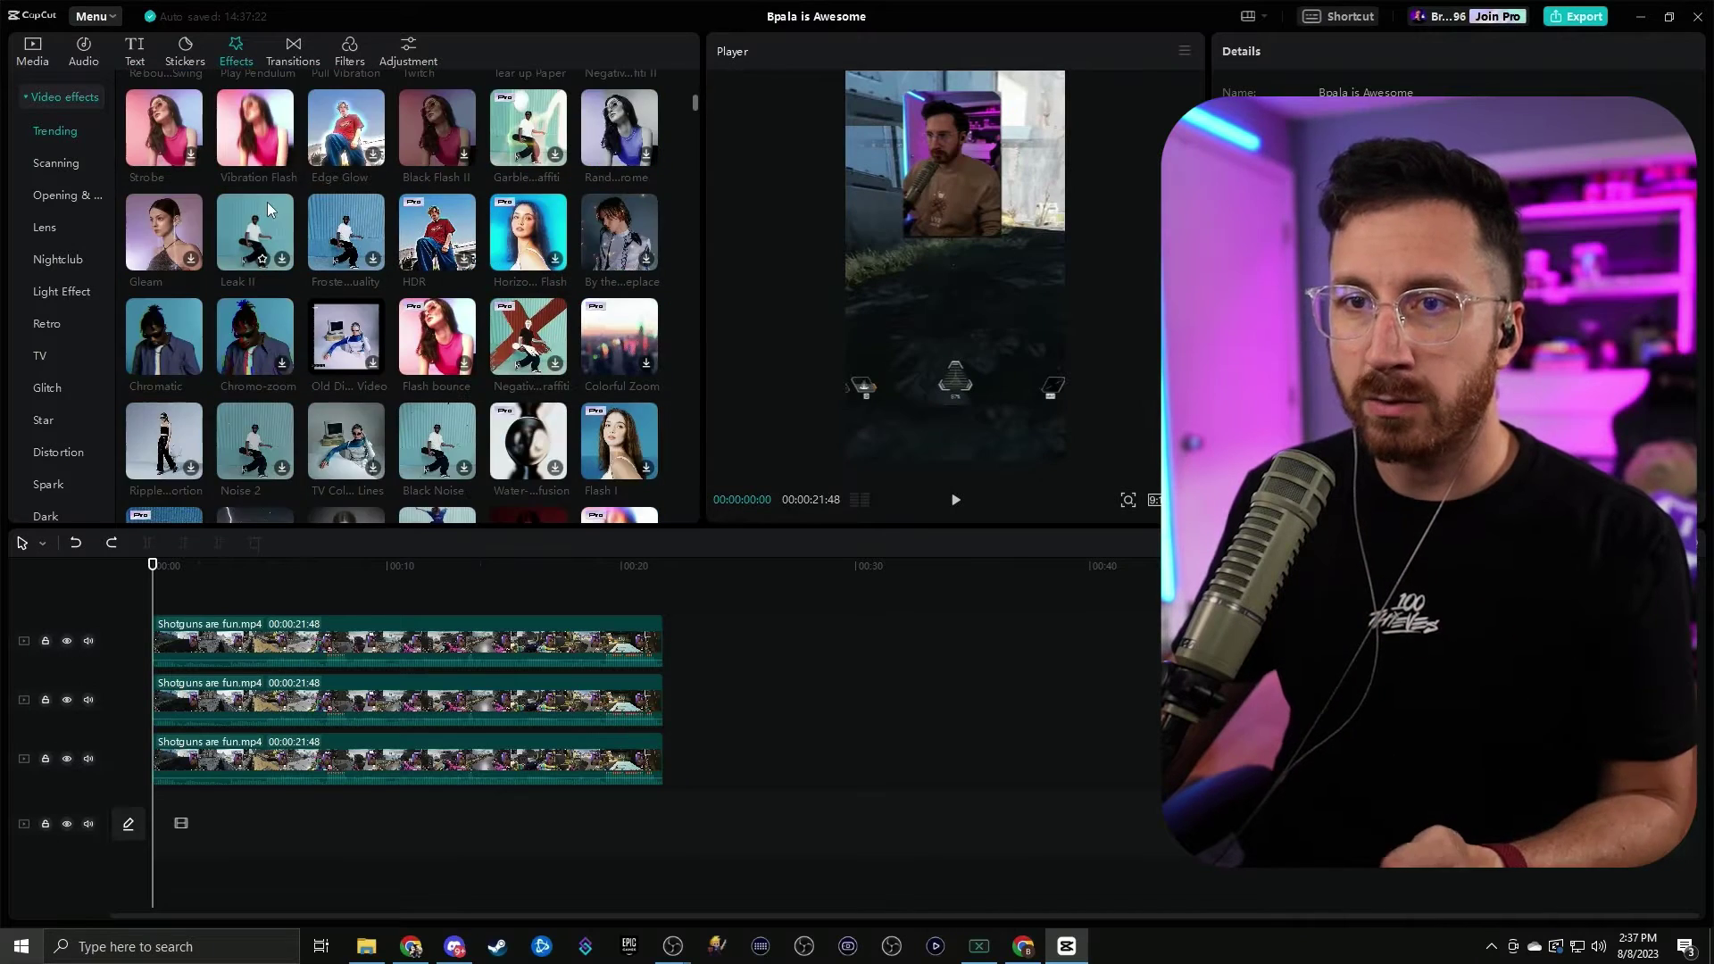
scroll(270, 195, "down", 10)
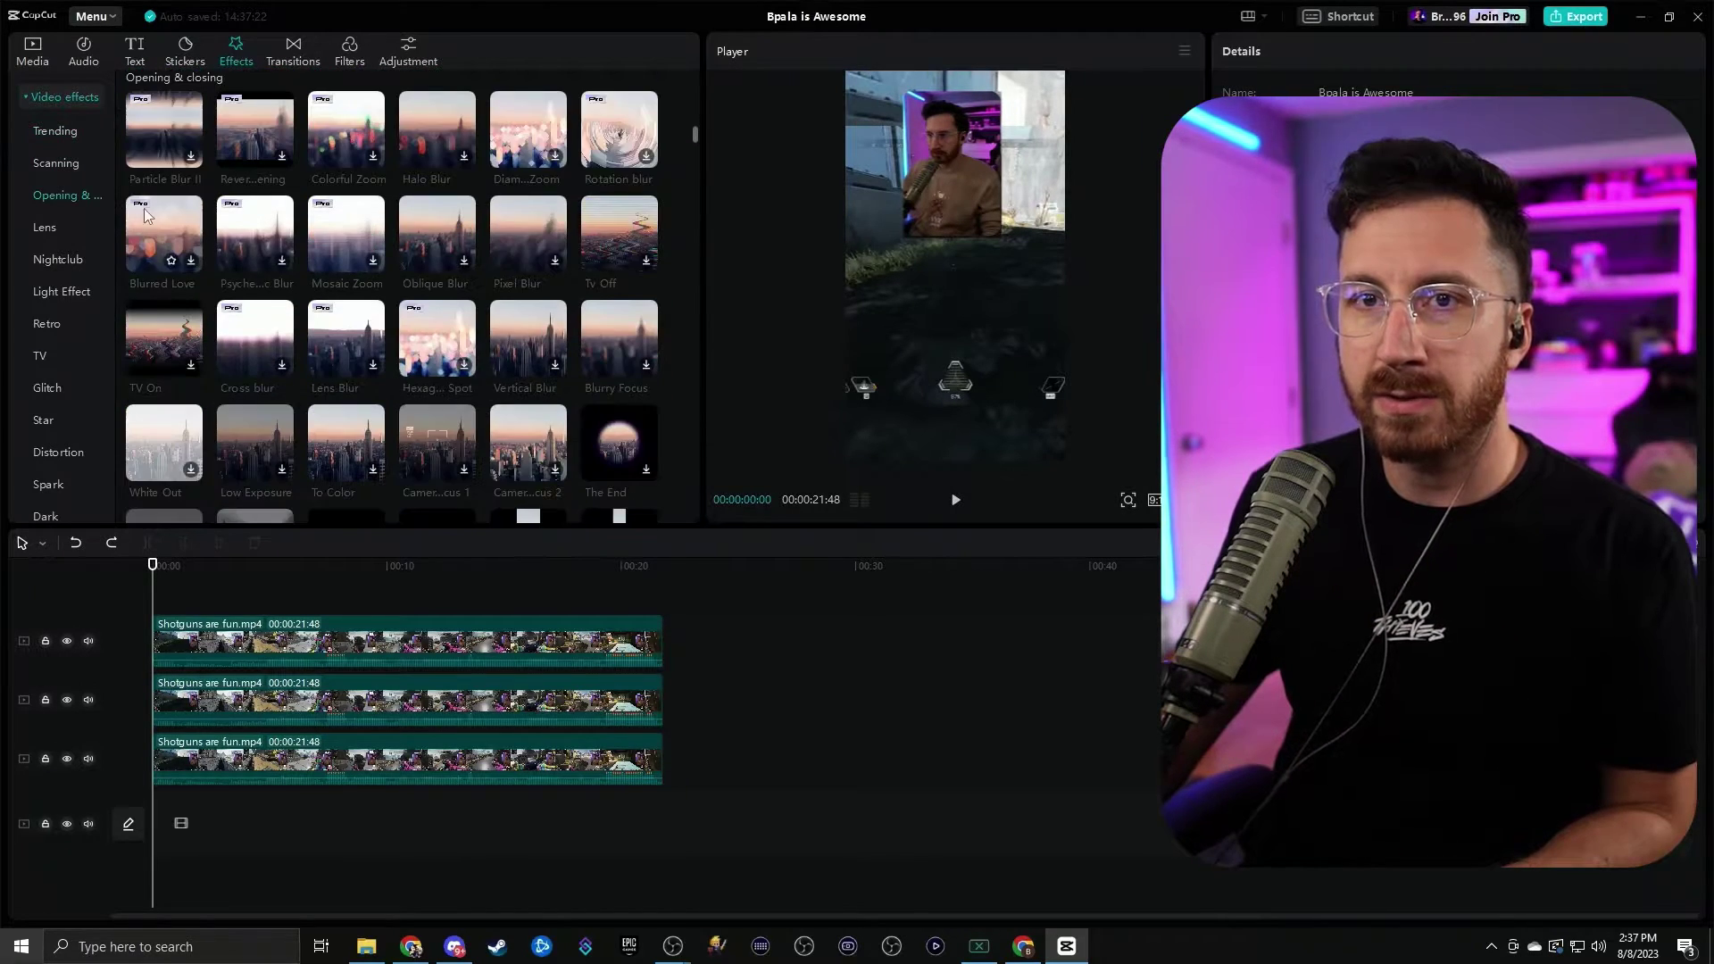
left_click(41, 226)
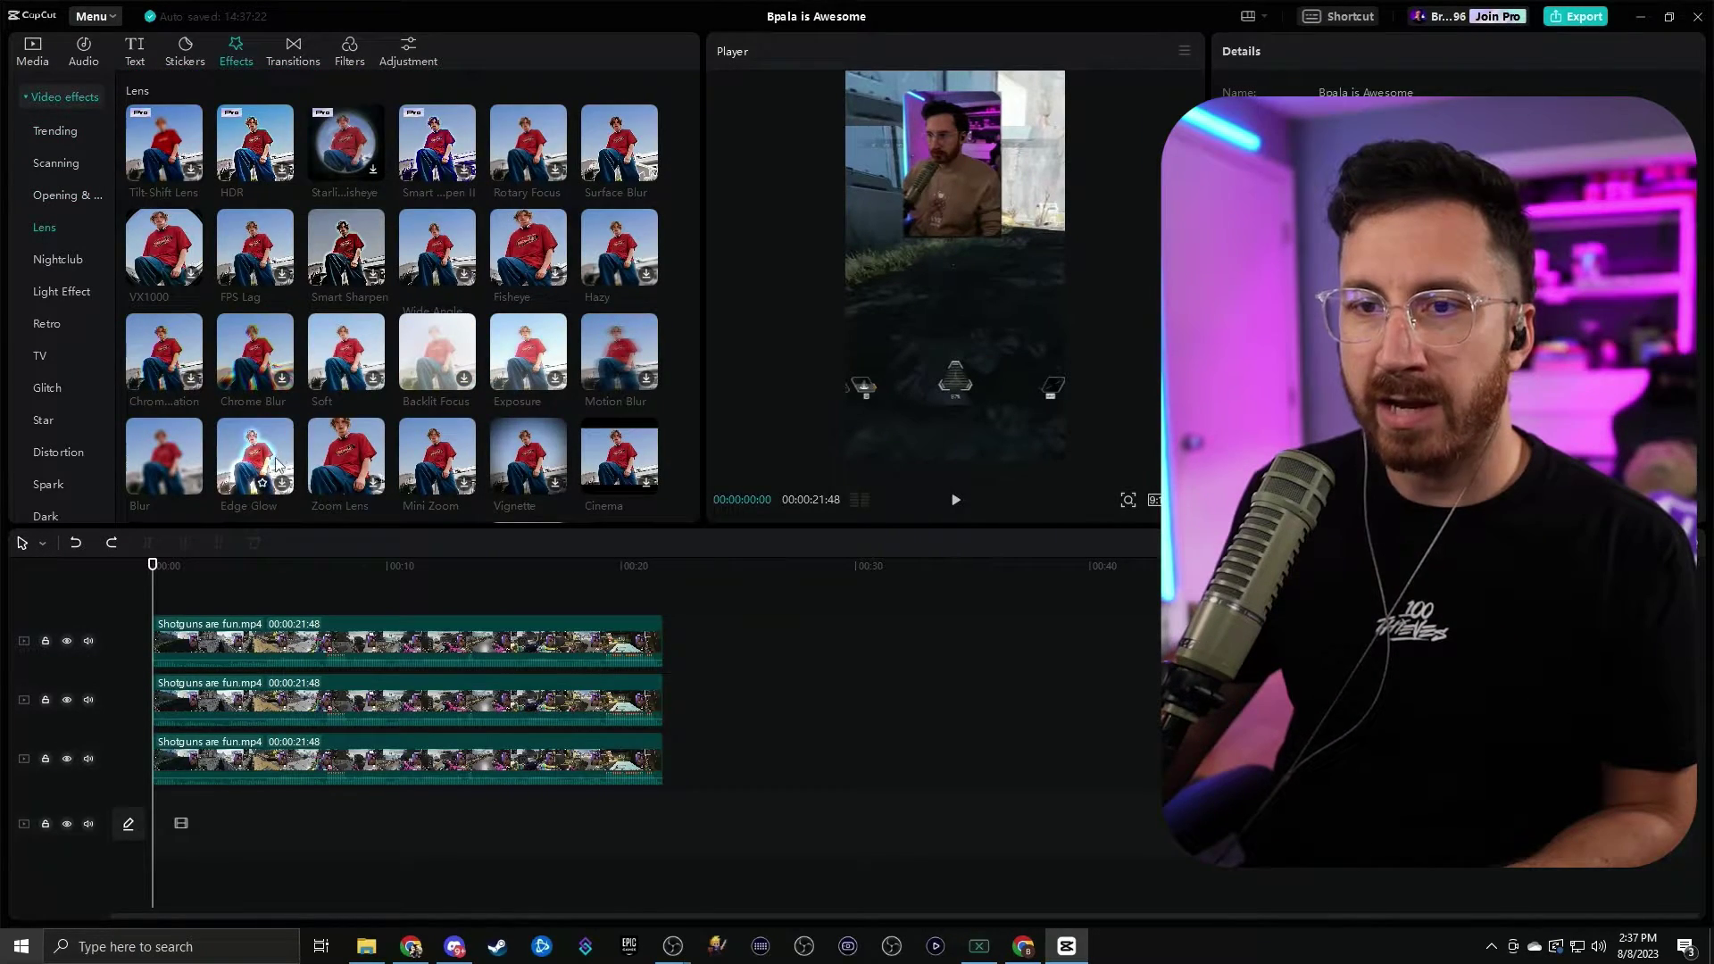
left_click_drag(172, 462, 223, 753)
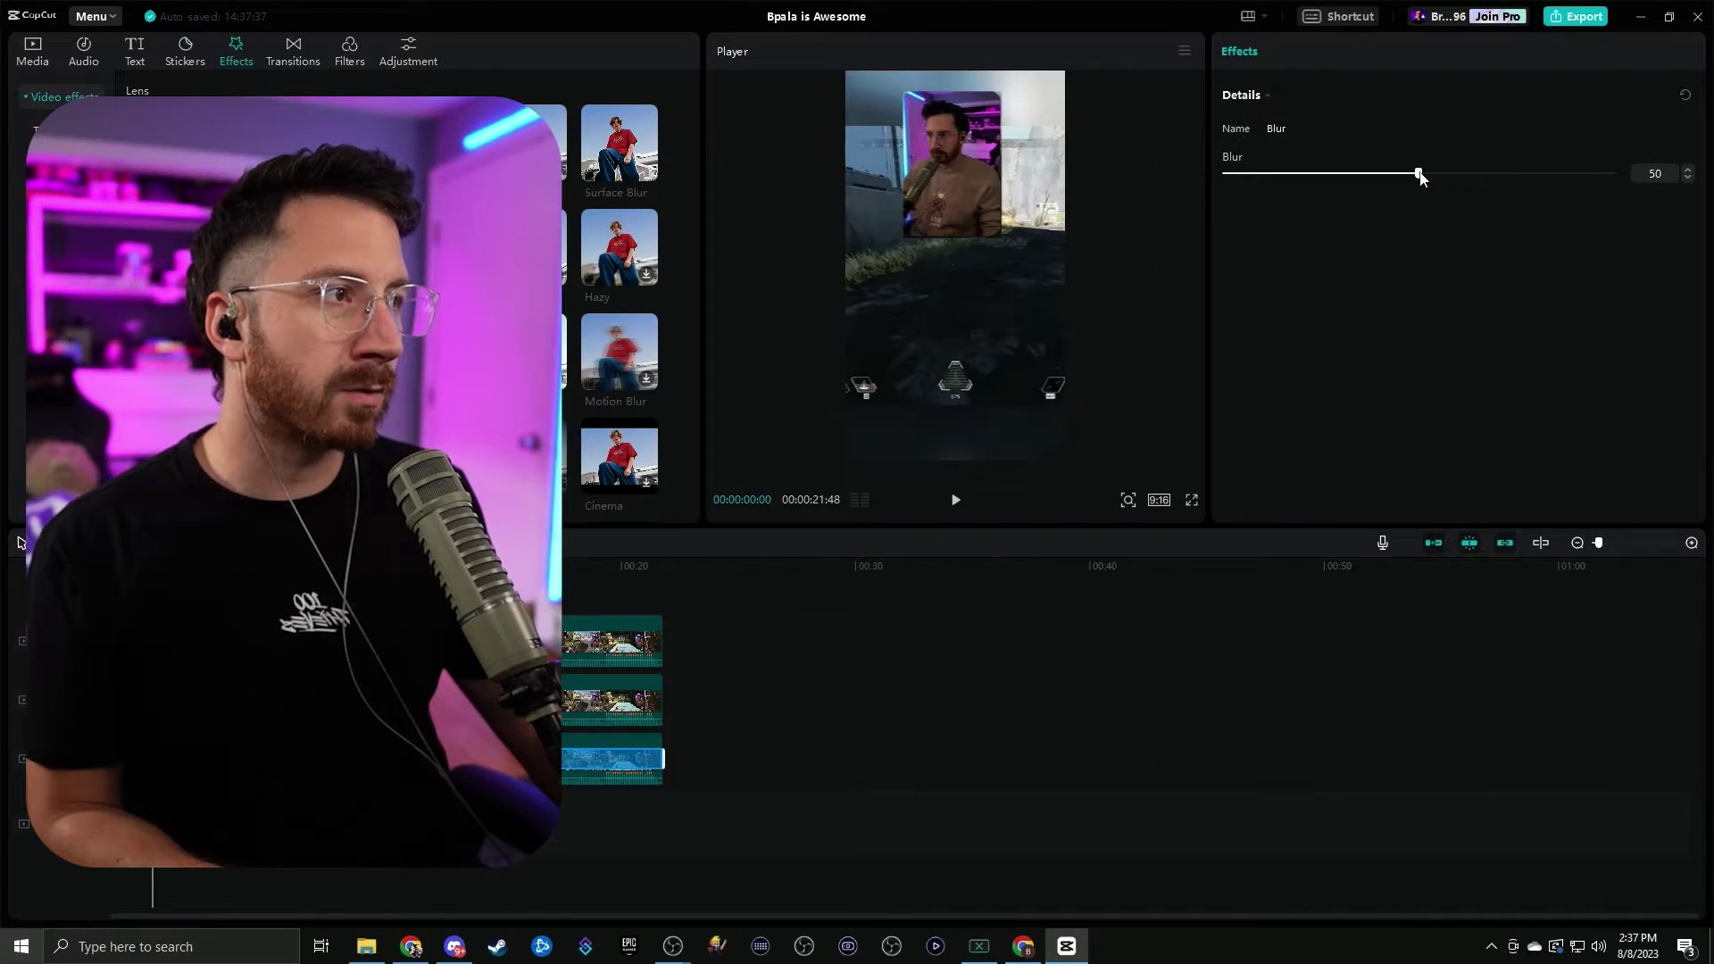
left_click_drag(1419, 177, 1473, 191)
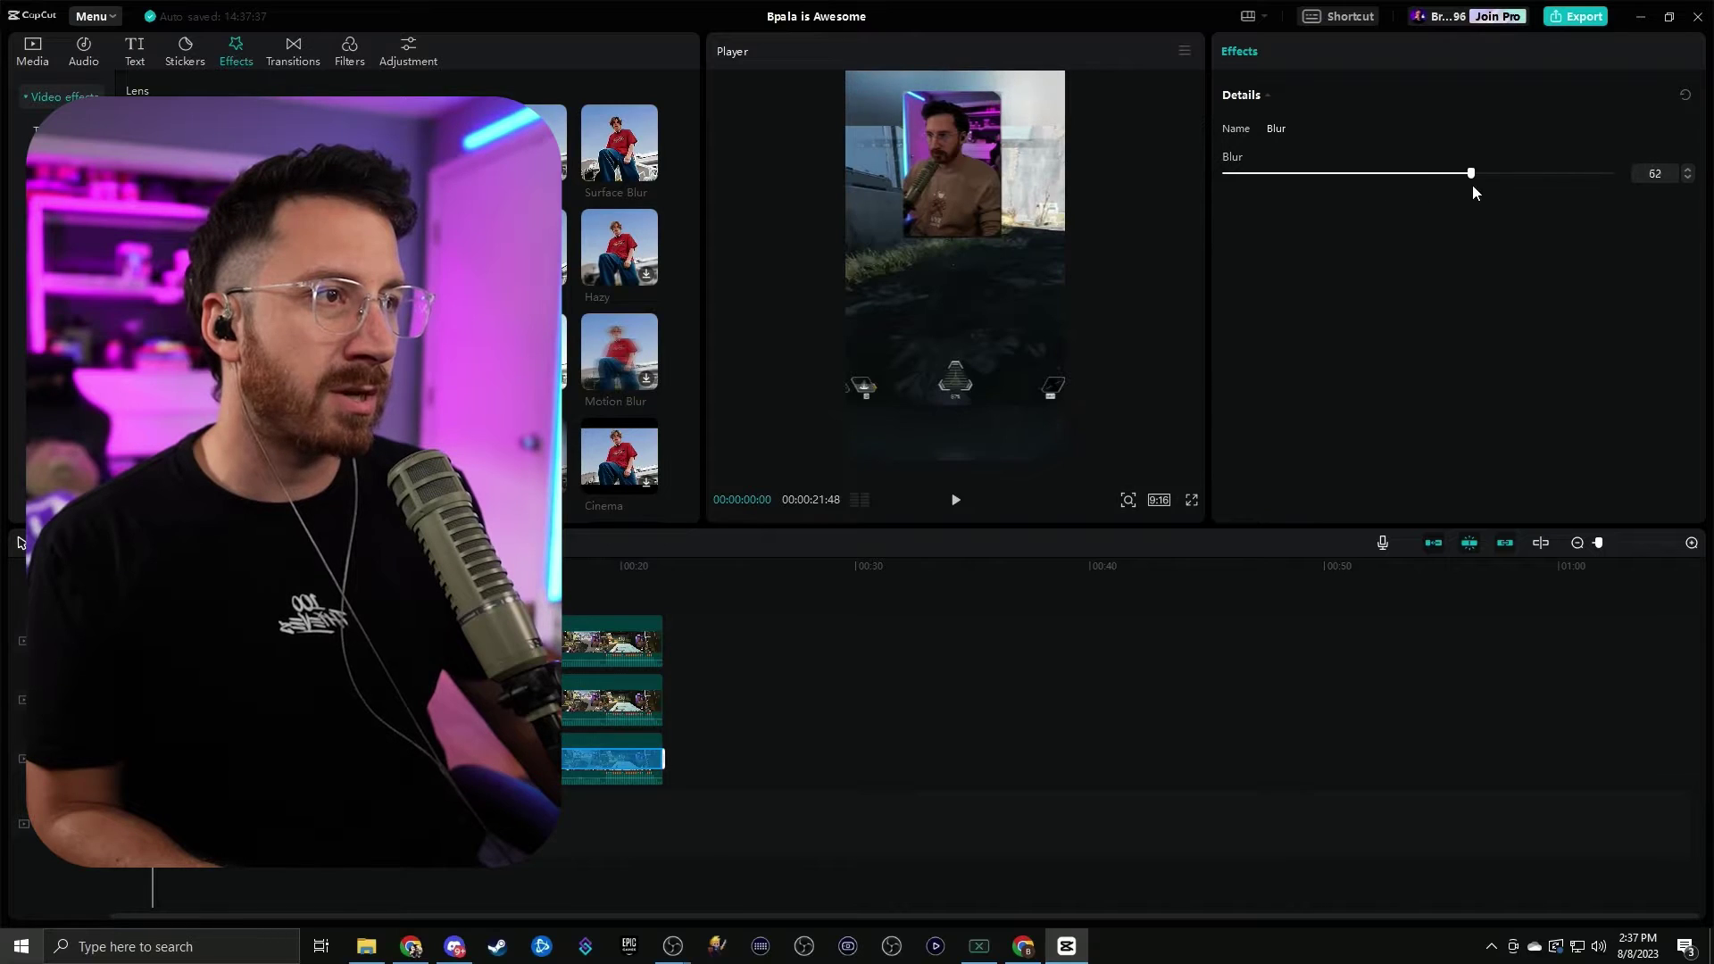
left_click_drag(1619, 183, 1315, 180)
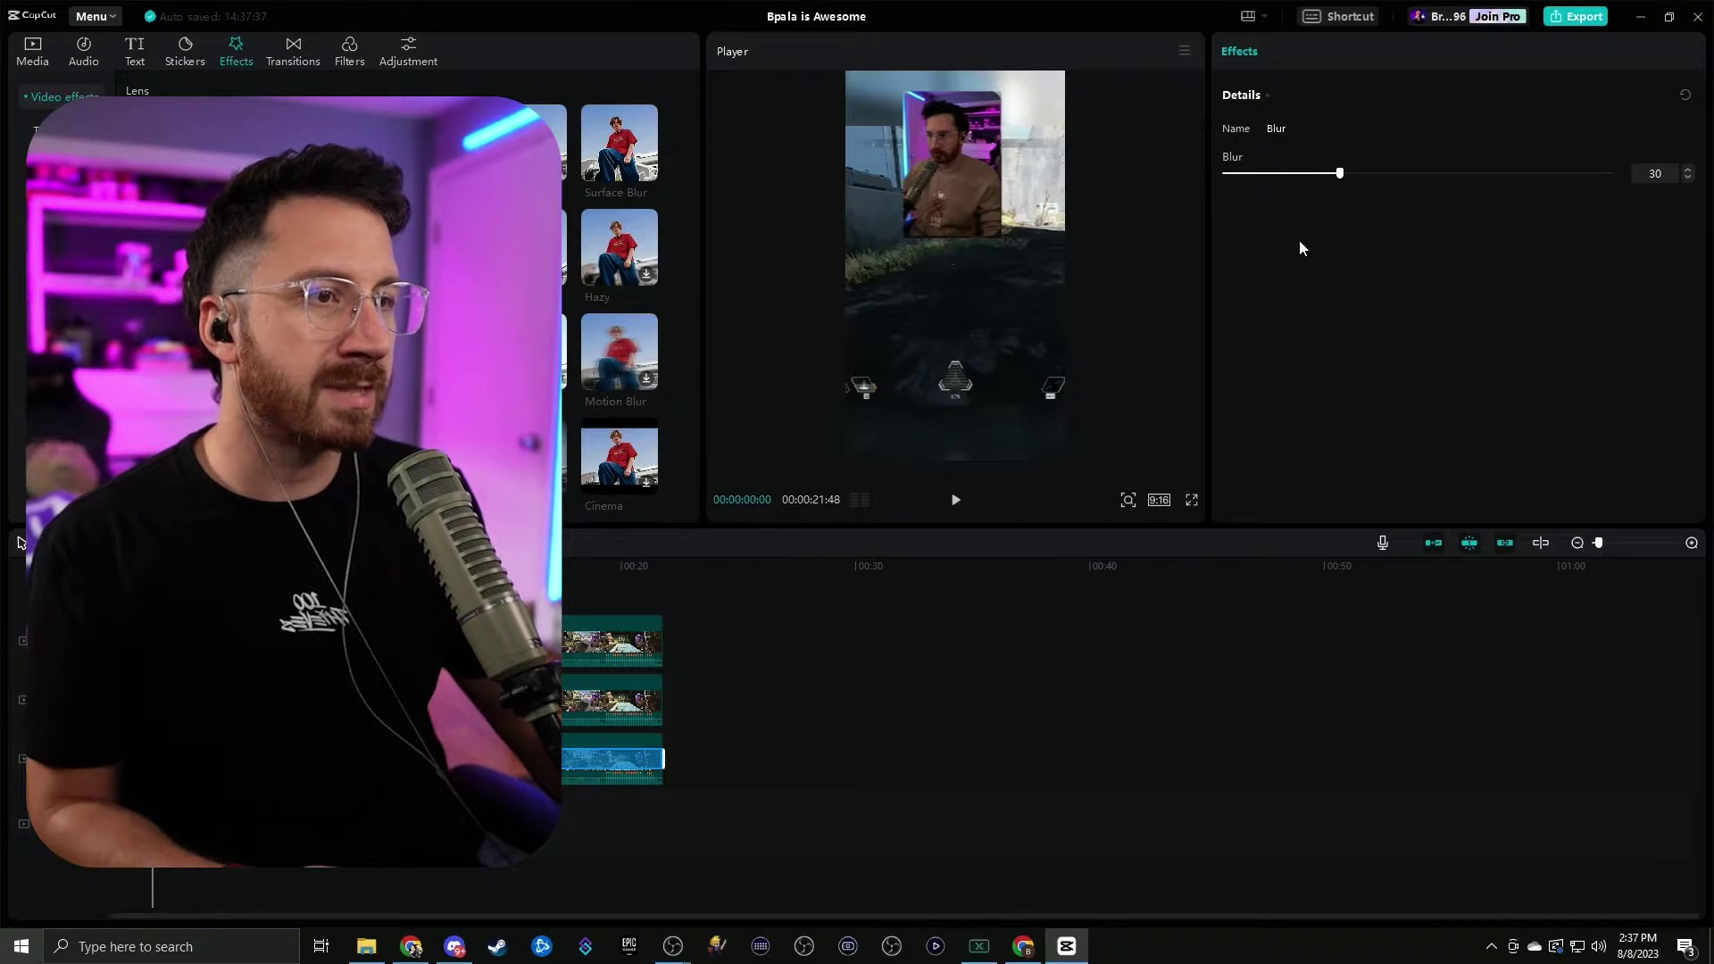
key("space")
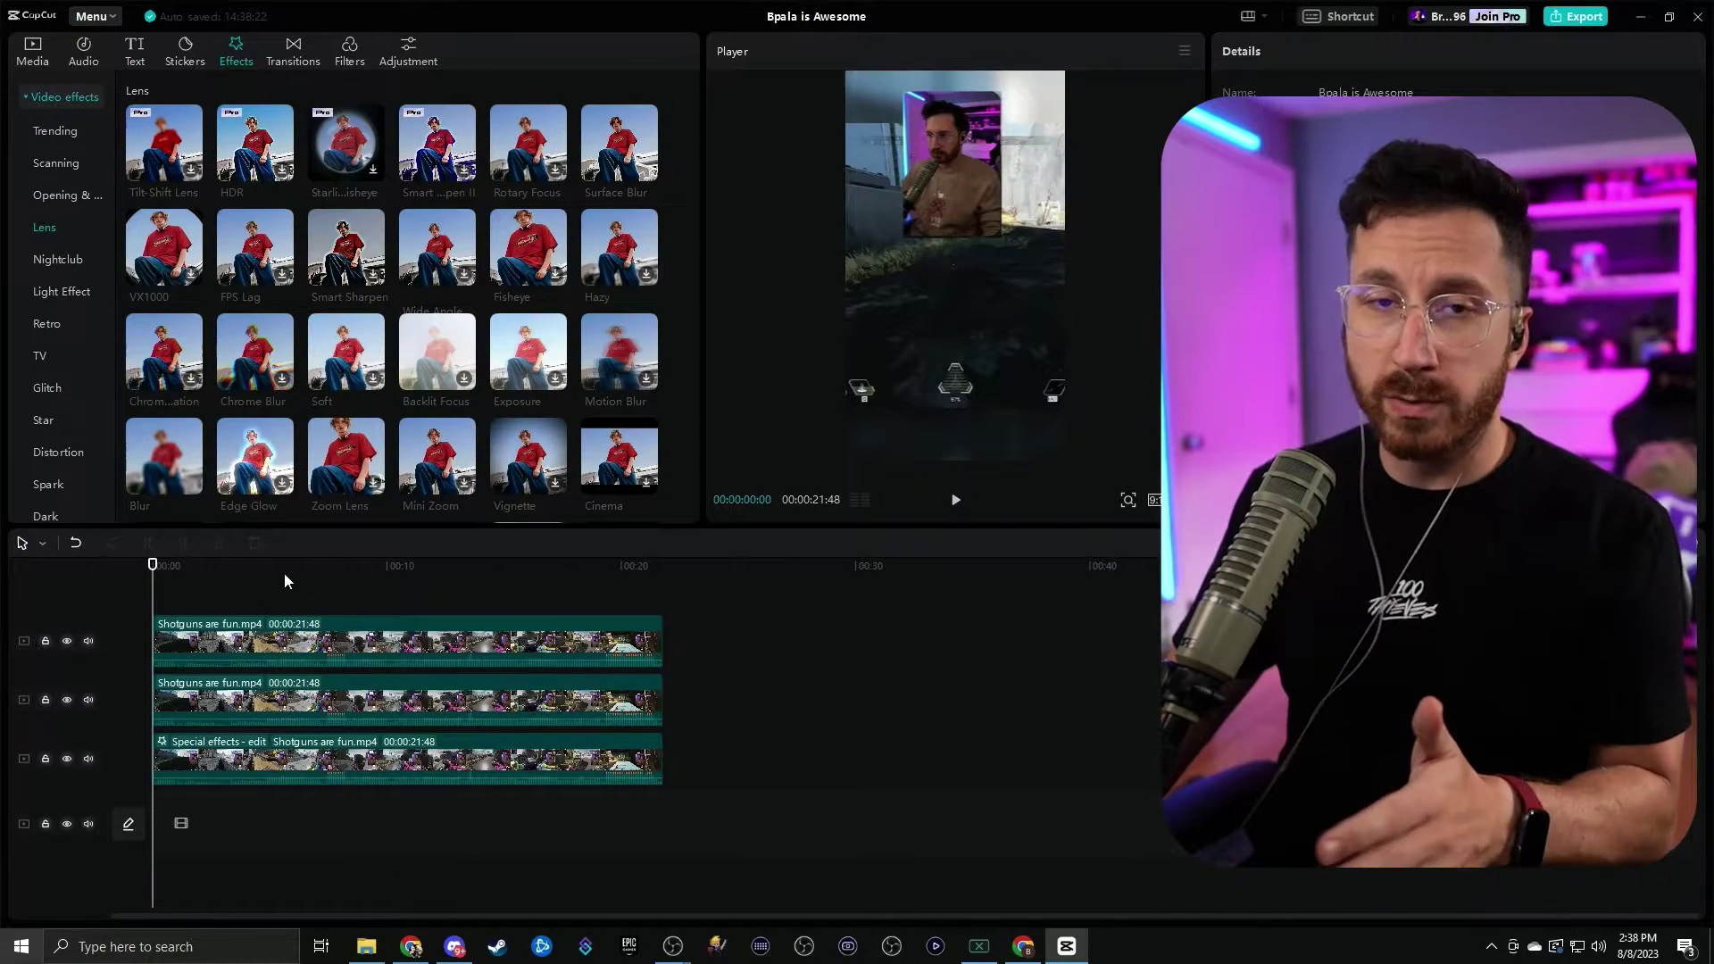
- Combine the three stacked clips into one compound clip
left_click_drag(241, 596, 367, 810)
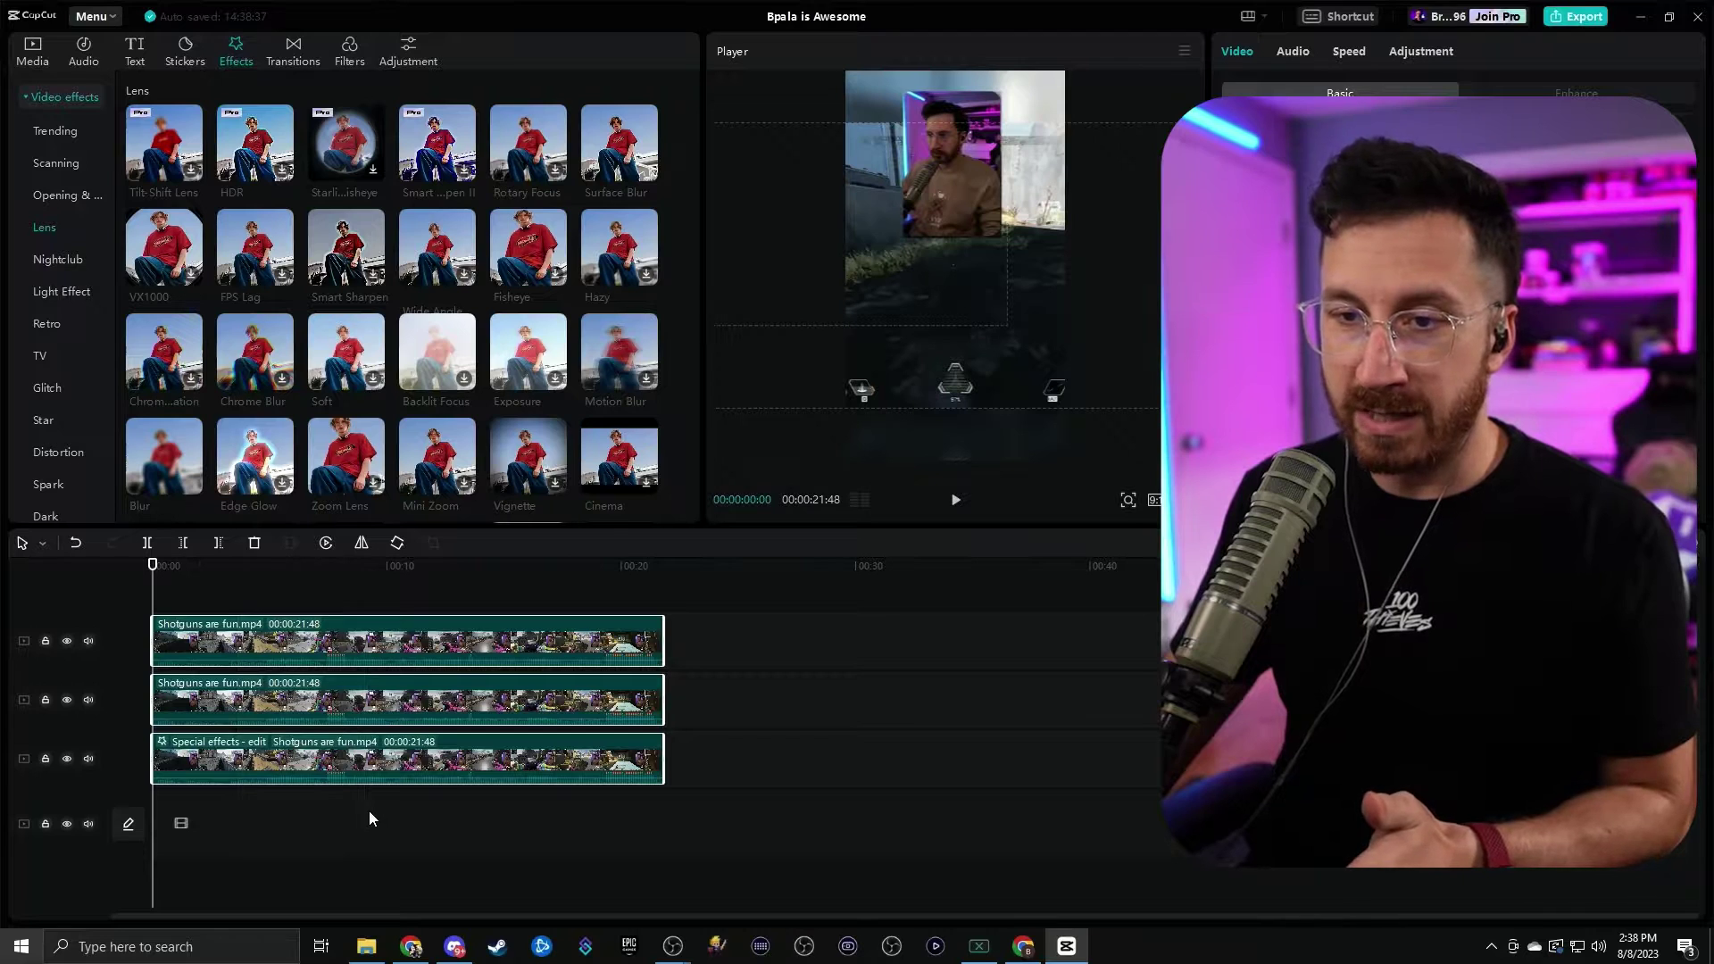
right_click(270, 641)
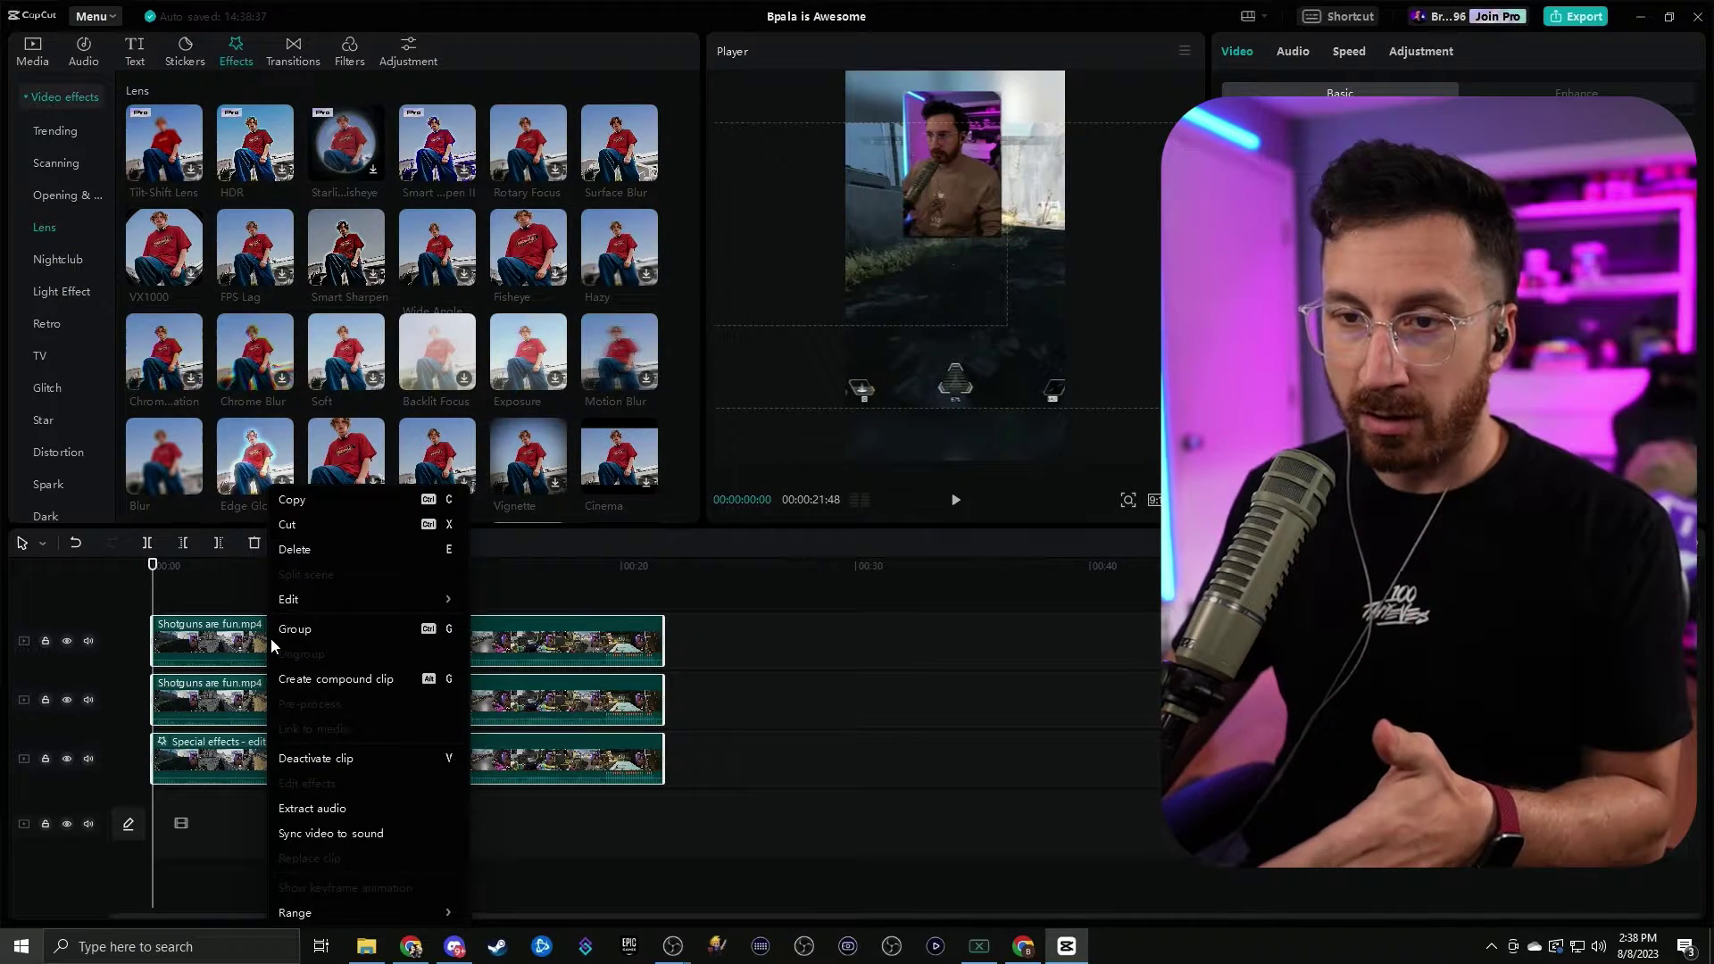
left_click(350, 681)
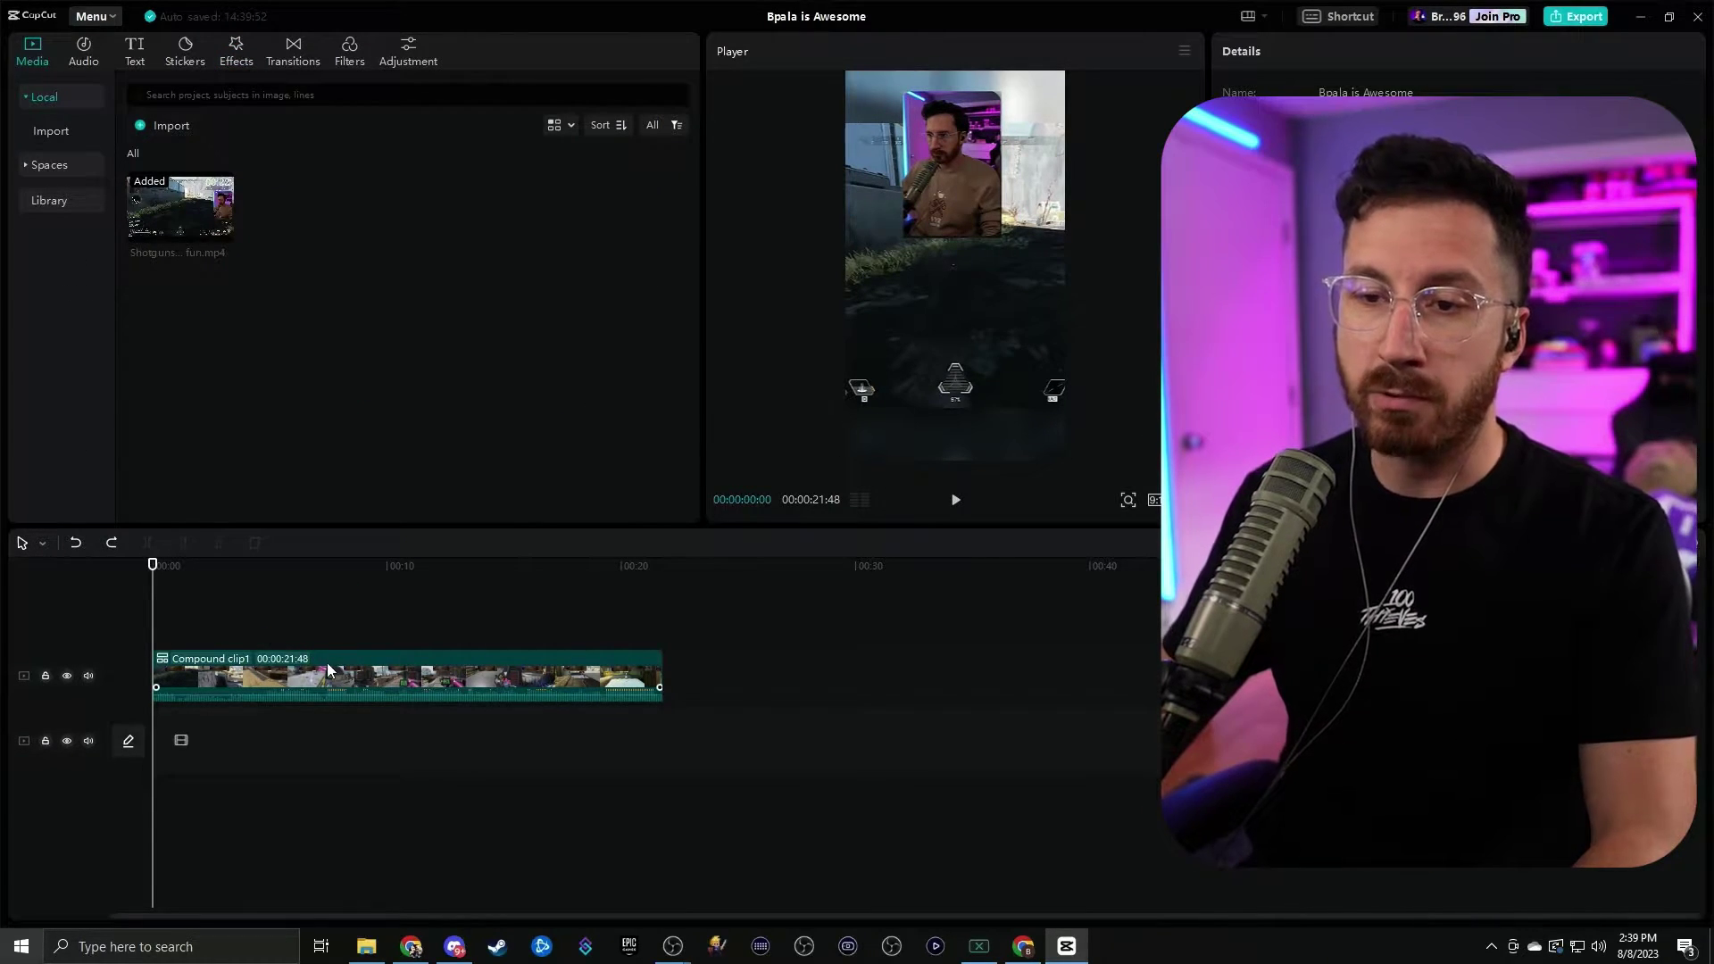
- Move the compound clip down to the main track and trim off about its first 2 seconds
left_click_drag(327, 664, 319, 748)
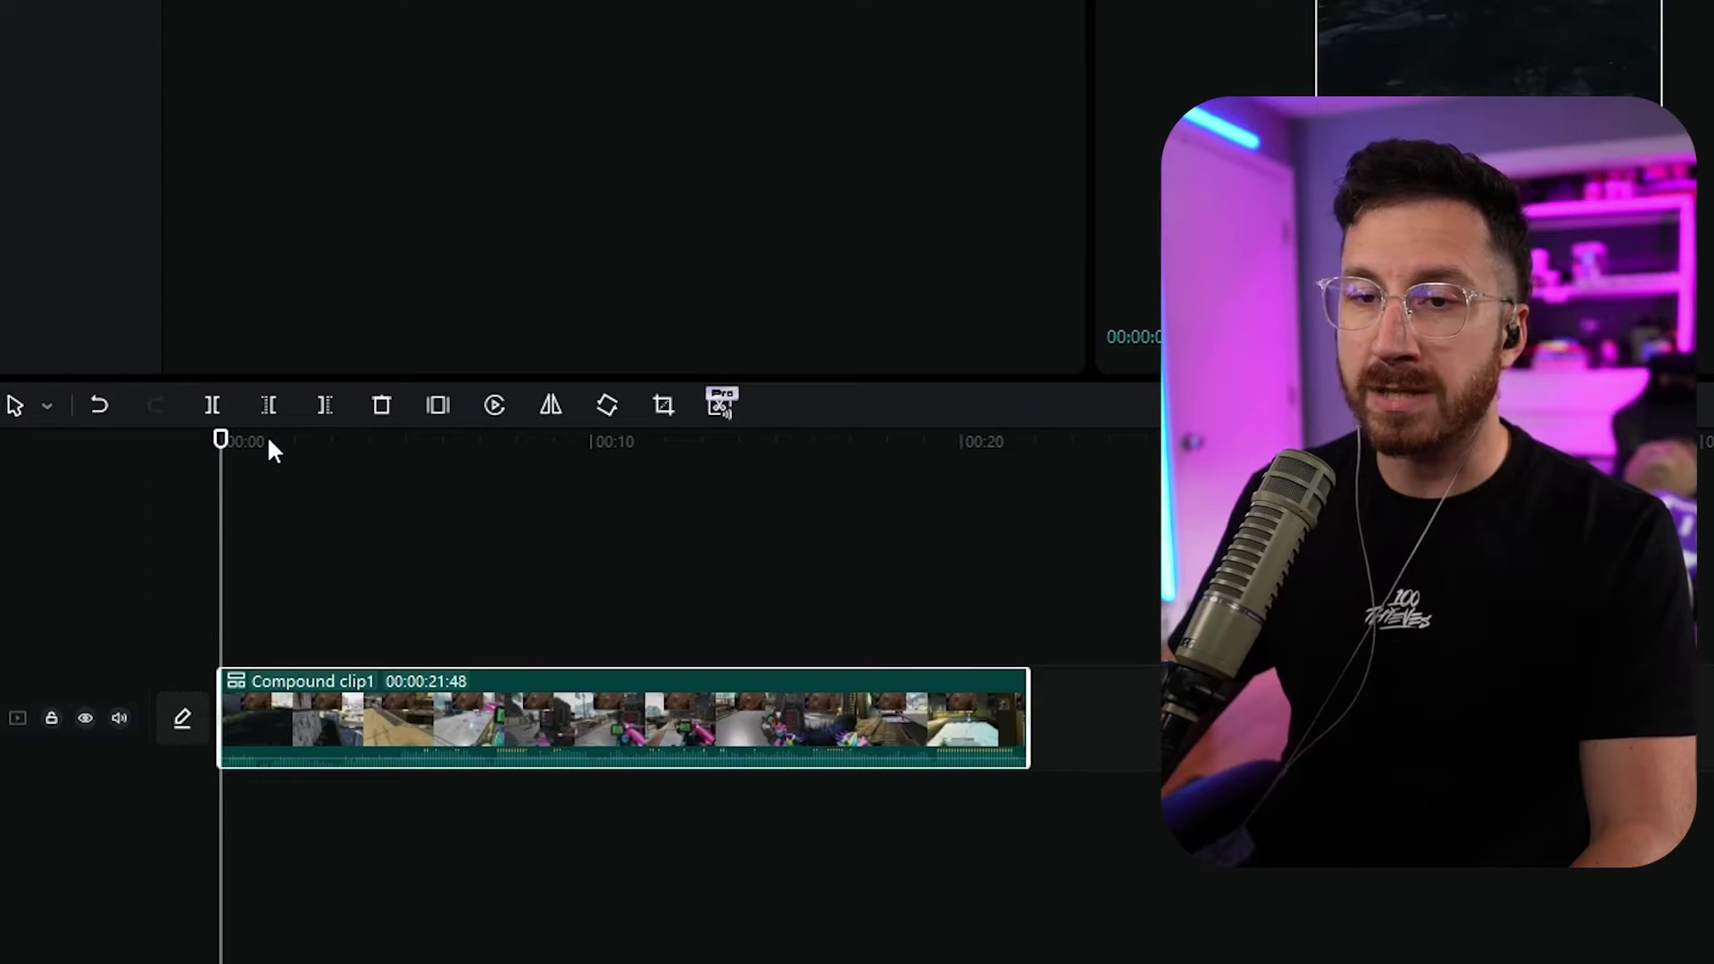
left_click_drag(260, 442, 307, 446)
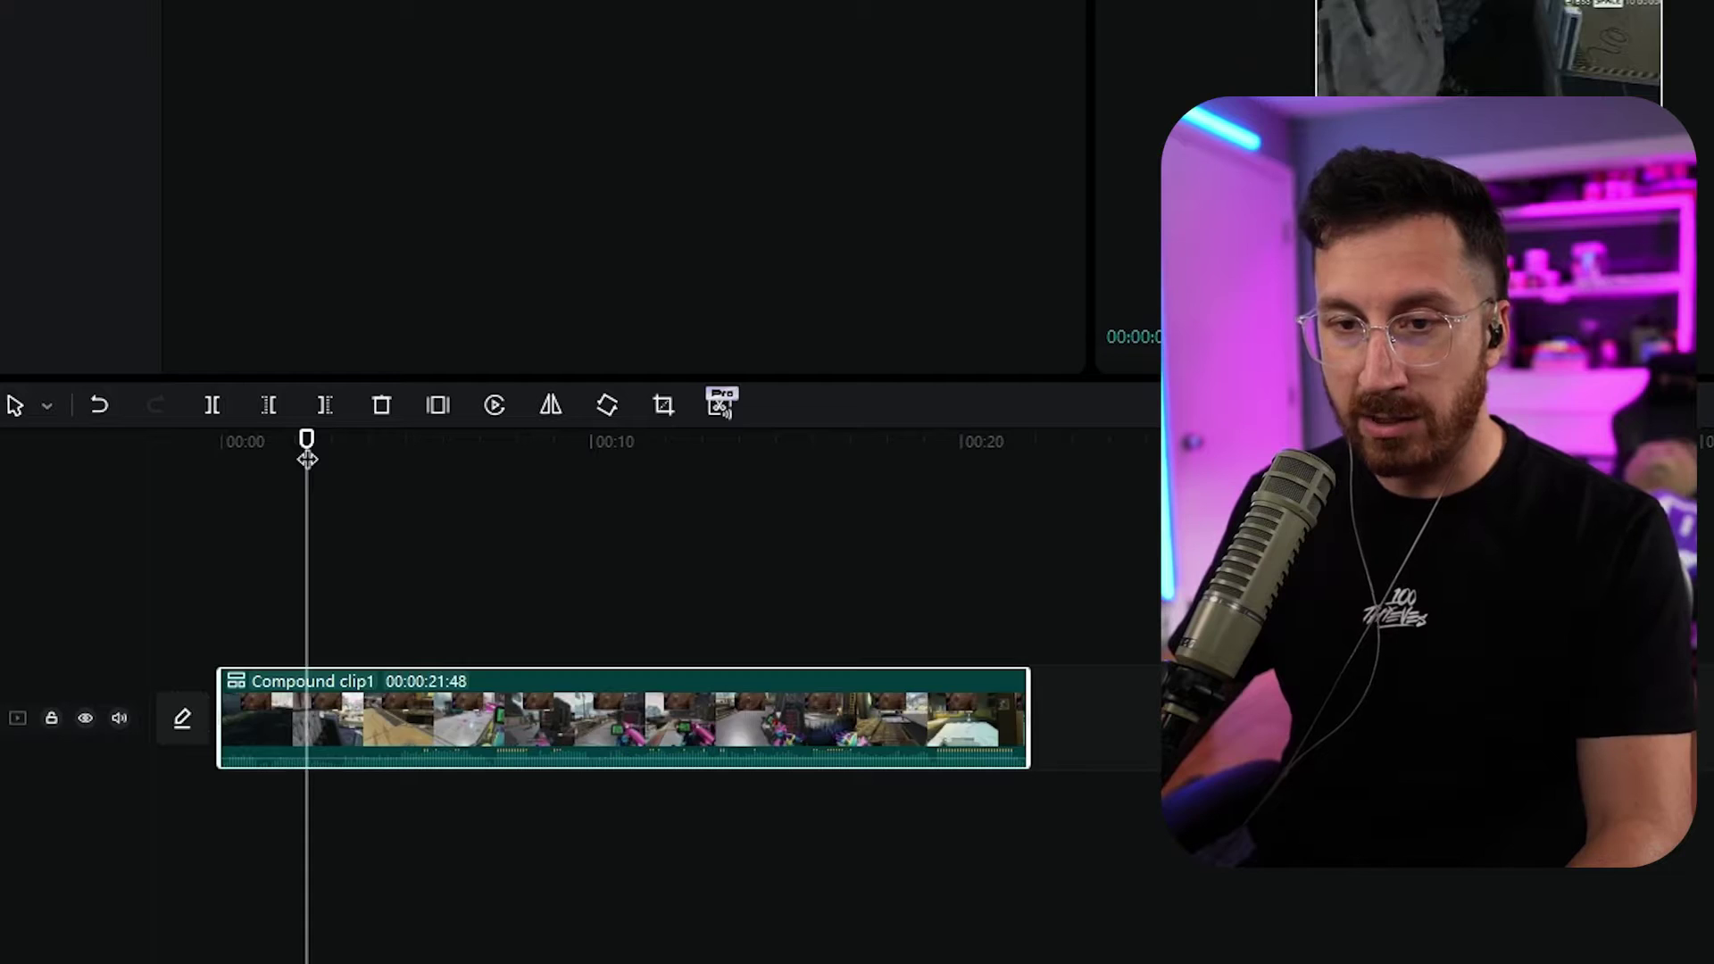
key("alt+bracketleft")
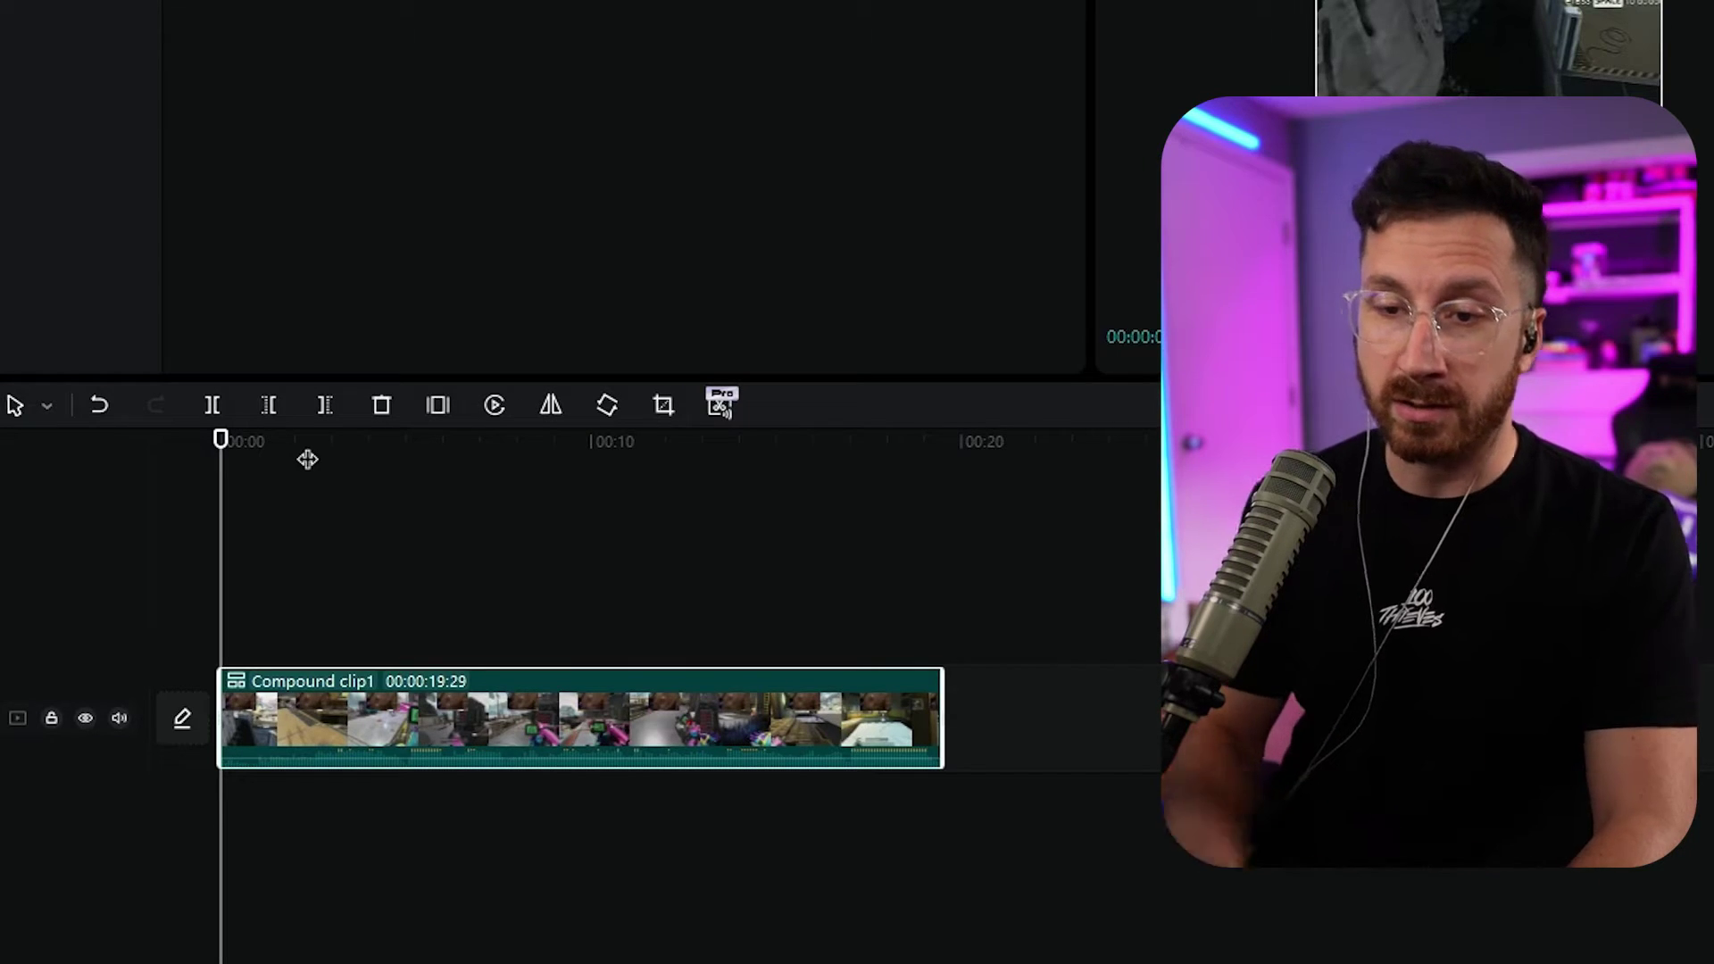
- Undo the trim of the compound clip and its move to the main track
key("ctrl+z")
key("ctrl+z")
- Split the compound clip at about 3 seconds and trim about 2 seconds off the start of its second part
left_click(321, 464)
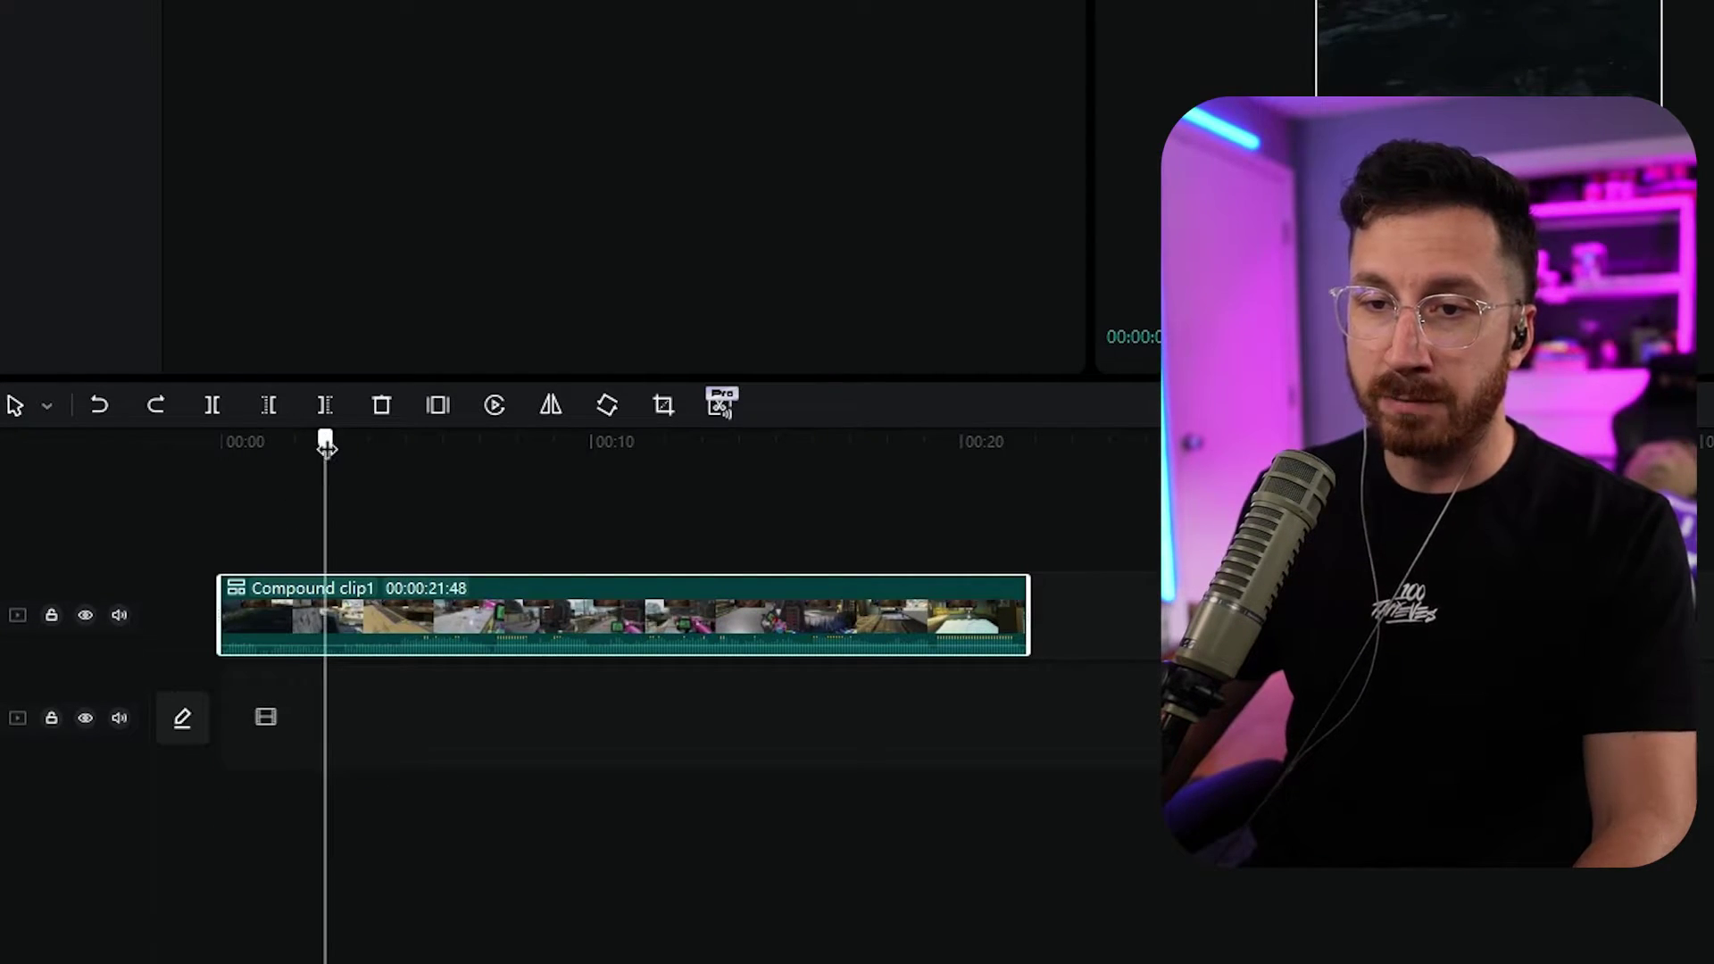
key("ctrl+b")
left_click_drag(333, 444, 416, 450)
key("q")
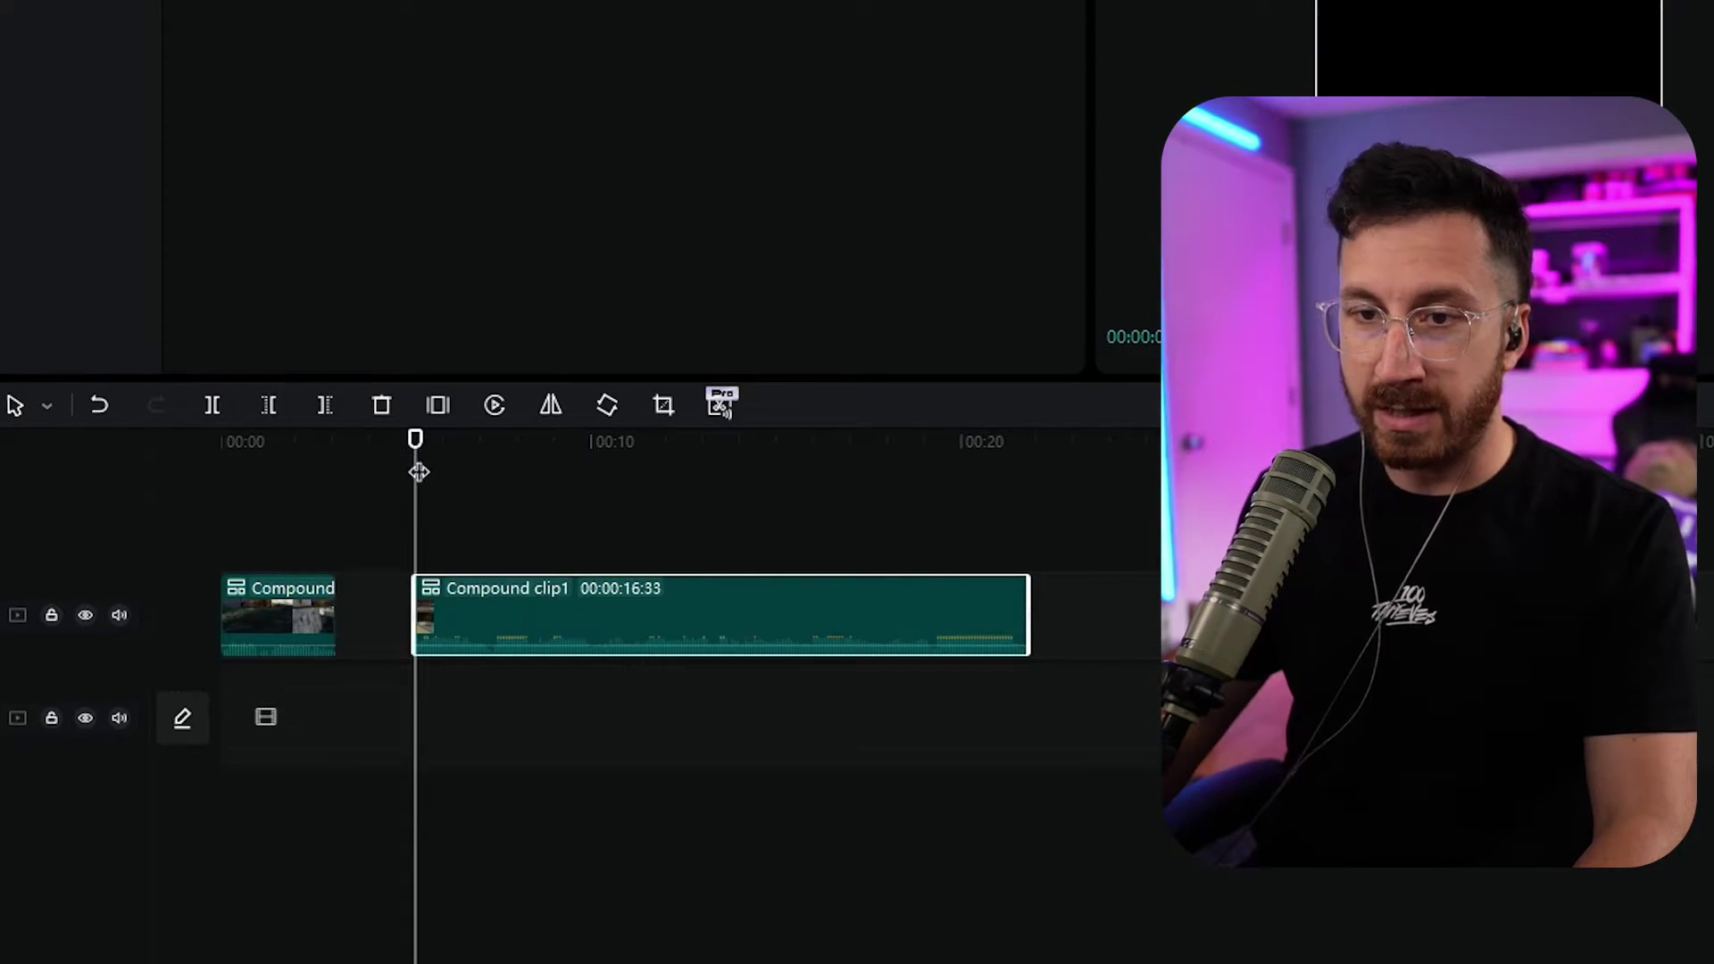
- Move the second part of the compound clip against the first part to close the gap
left_click(374, 616)
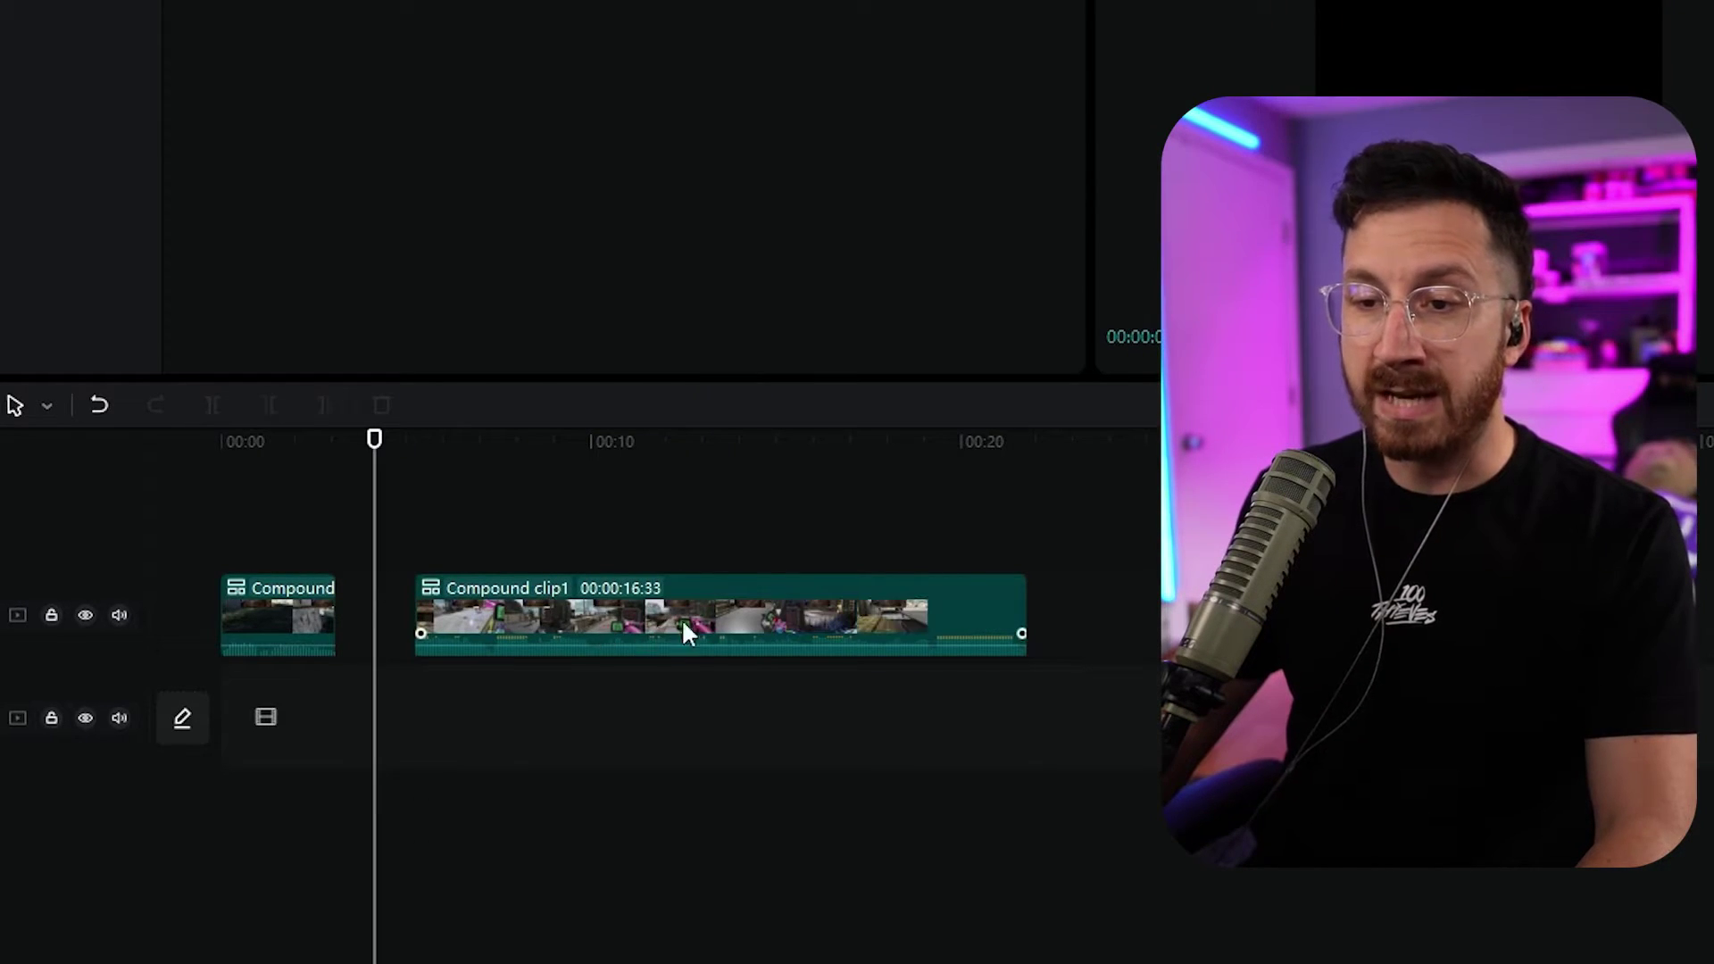
left_click_drag(902, 607, 820, 614)
left_click_drag(424, 602, 498, 628)
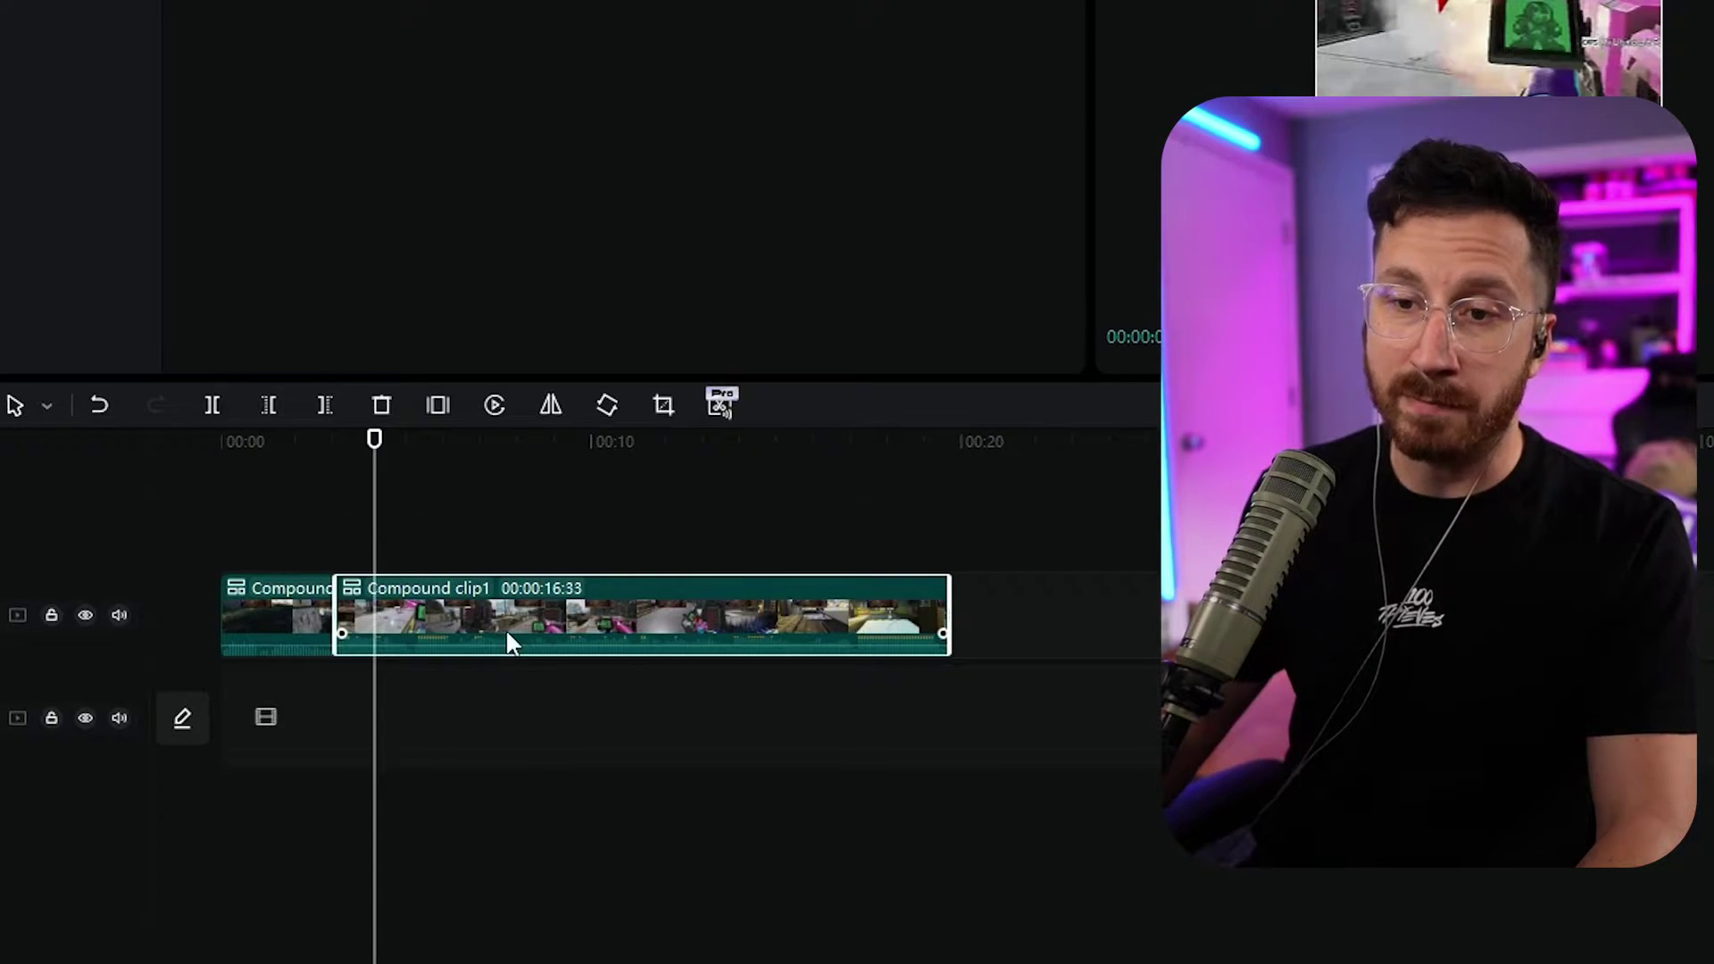
- Undo the gap closing, the trim and the split of the compound clip
key("ctrl+z")
key("ctrl+z")
key("ctrl+z")
key("ctrl+z")
key("ctrl+z")
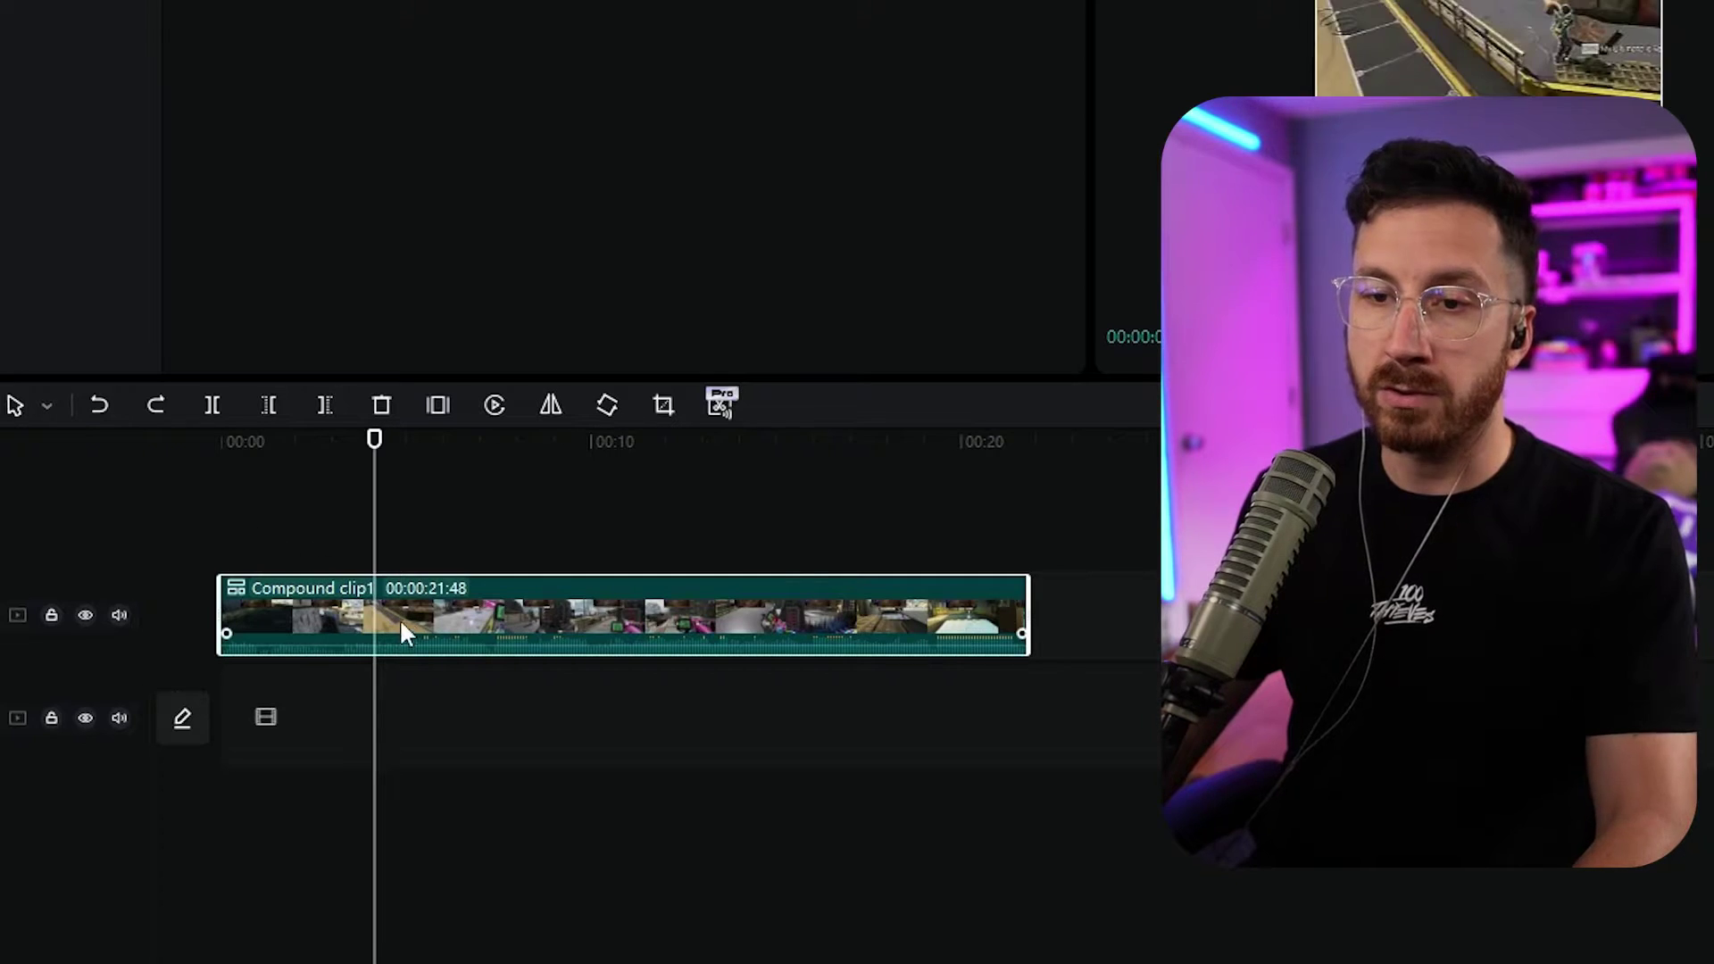
- Move the compound clip down to the main track and trim off its first 53 frames
left_click_drag(401, 631, 428, 688)
left_click_drag(282, 439, 298, 479)
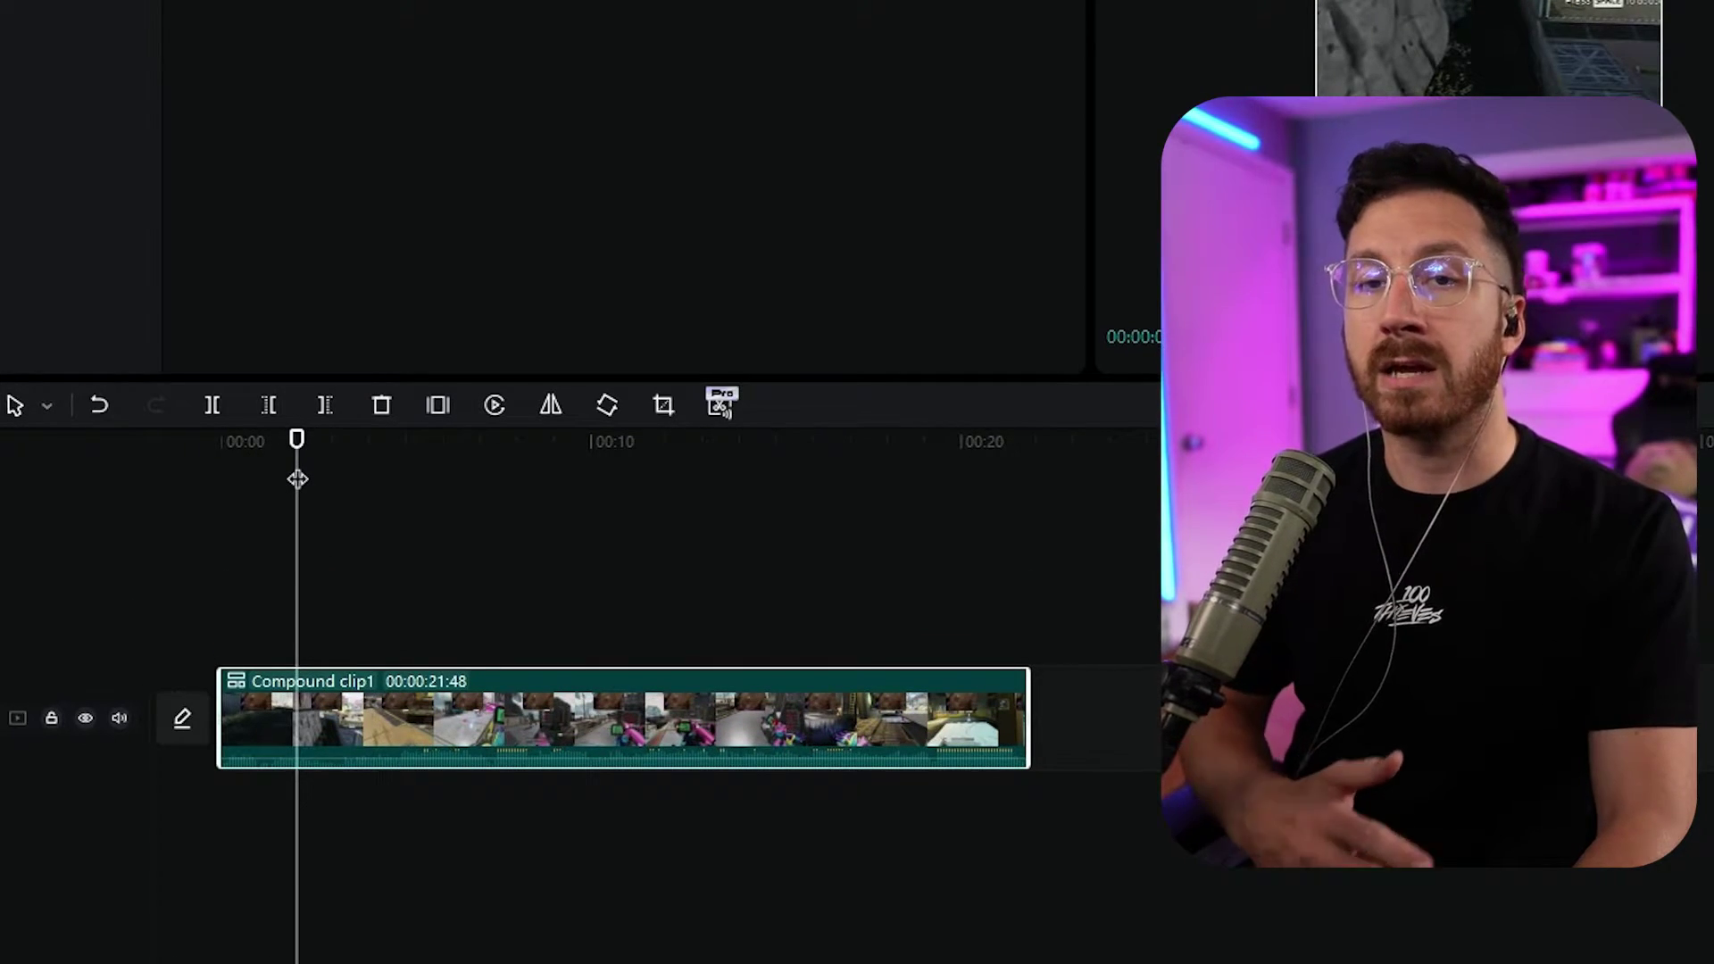
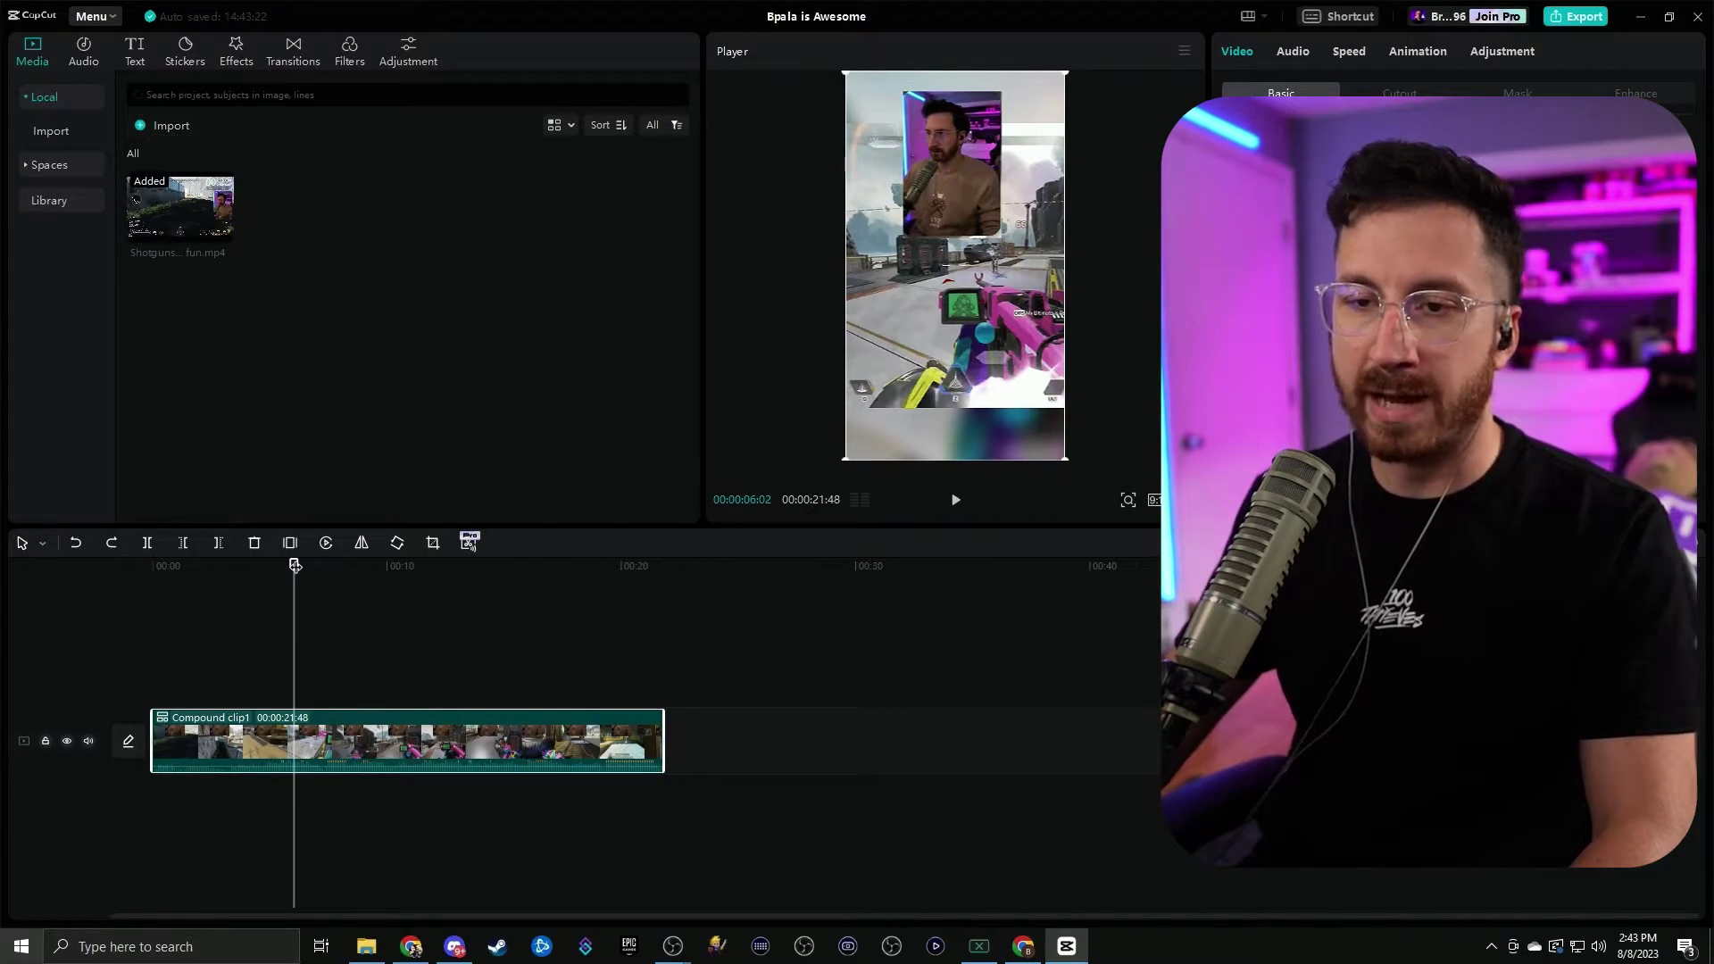
left_click_drag(282, 567, 153, 566)
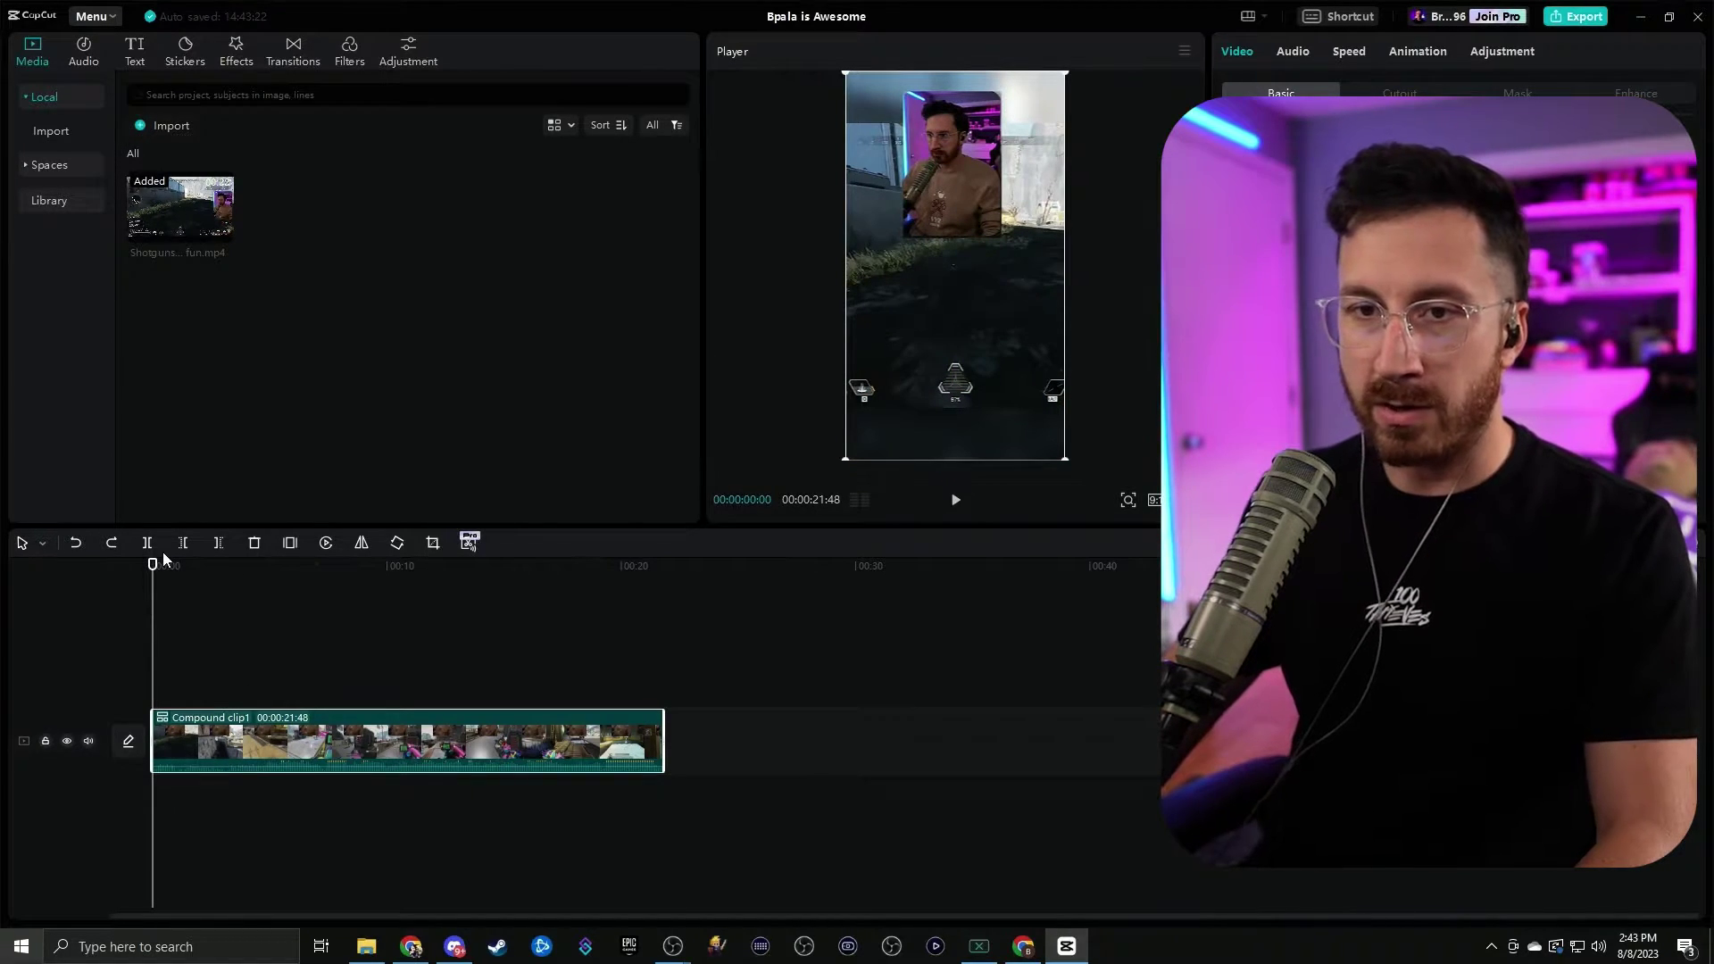
left_click_drag(155, 569, 173, 567)
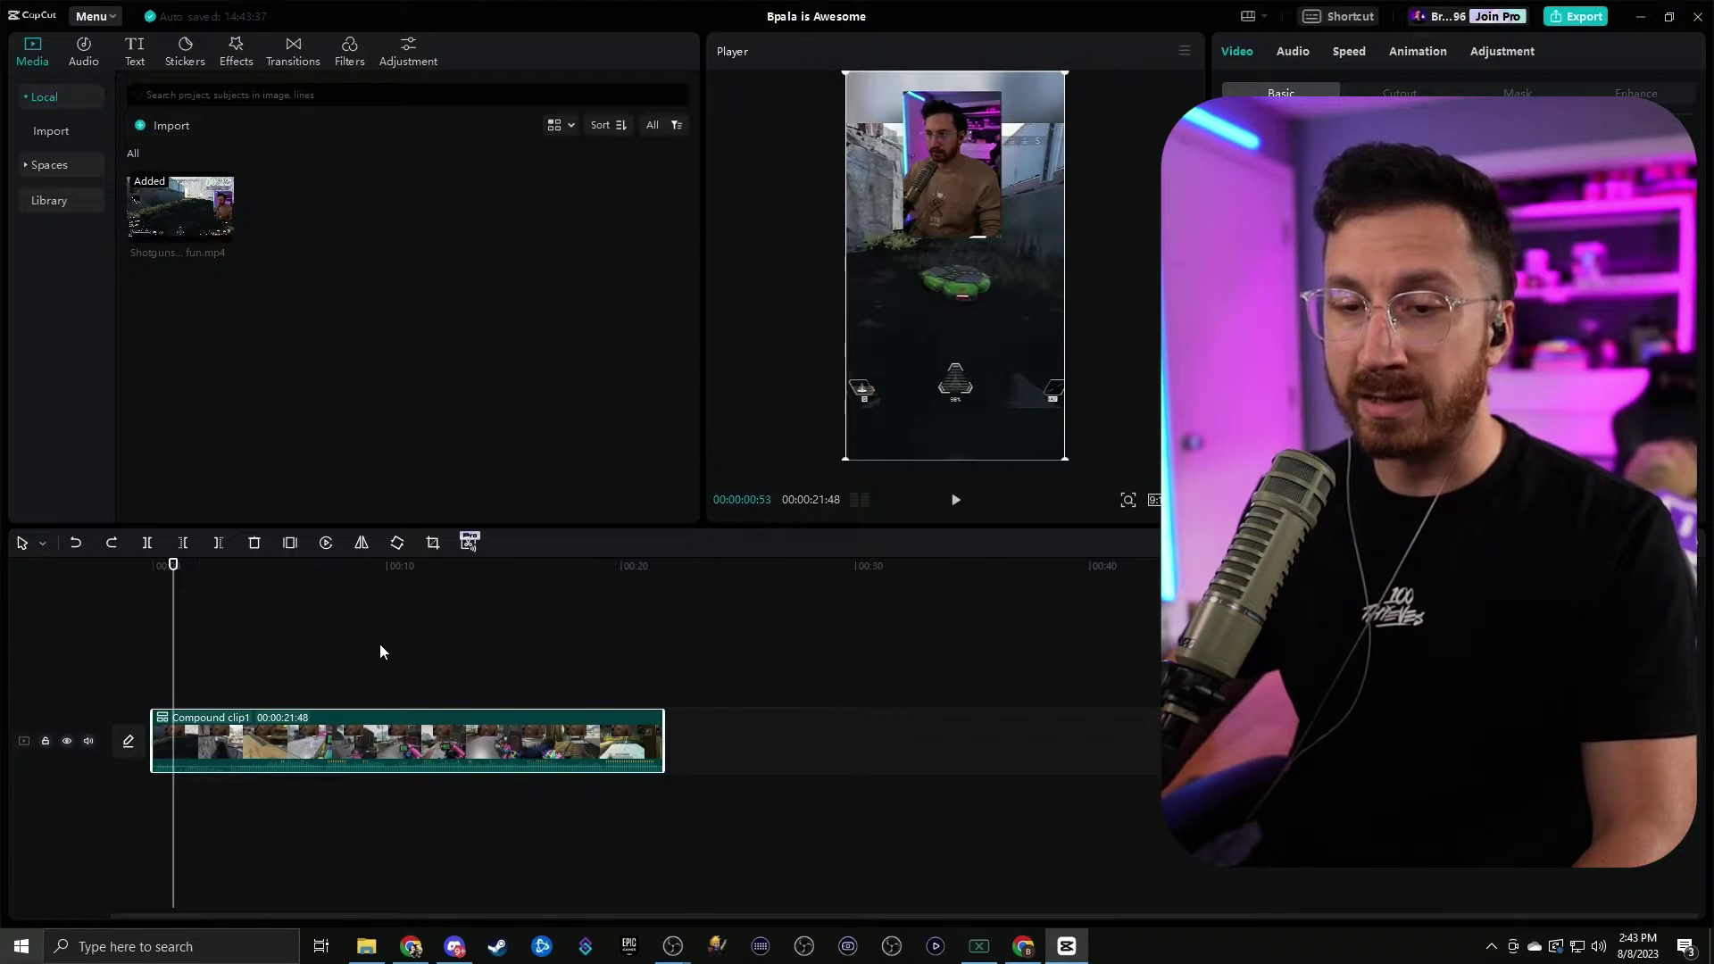
key("q")
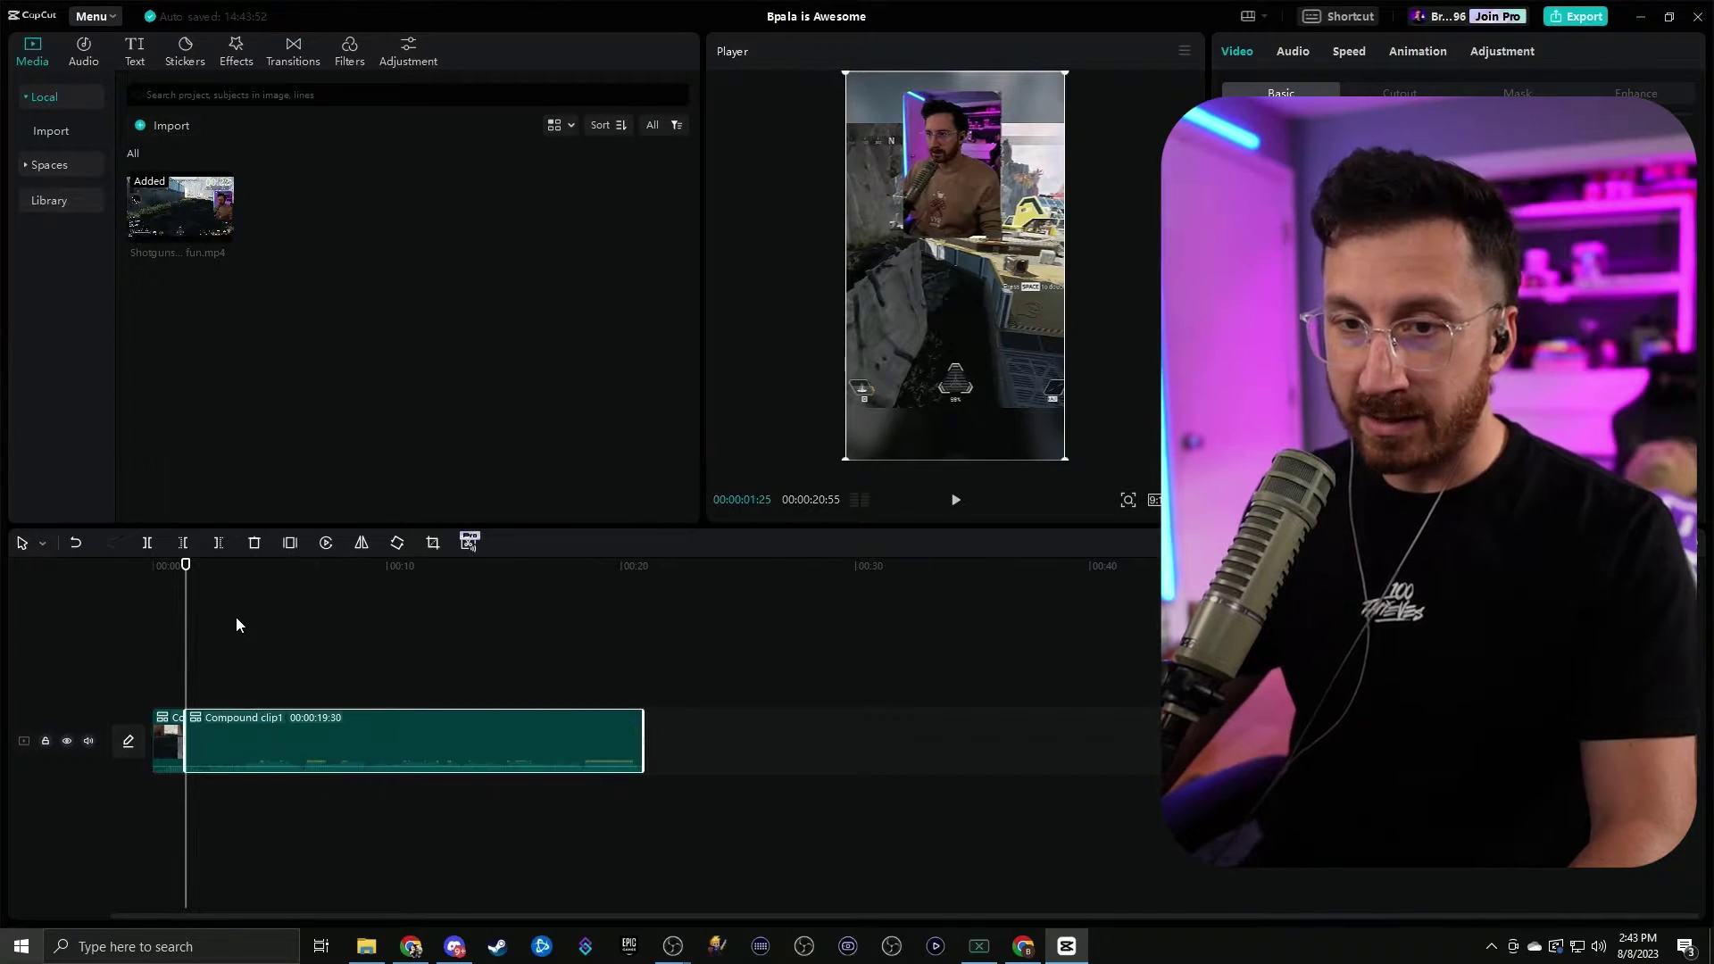
- Split the compound clip at 00:00:01:25 and trim the start of the second part up to 00:00:03:49
key("ctrl+b")
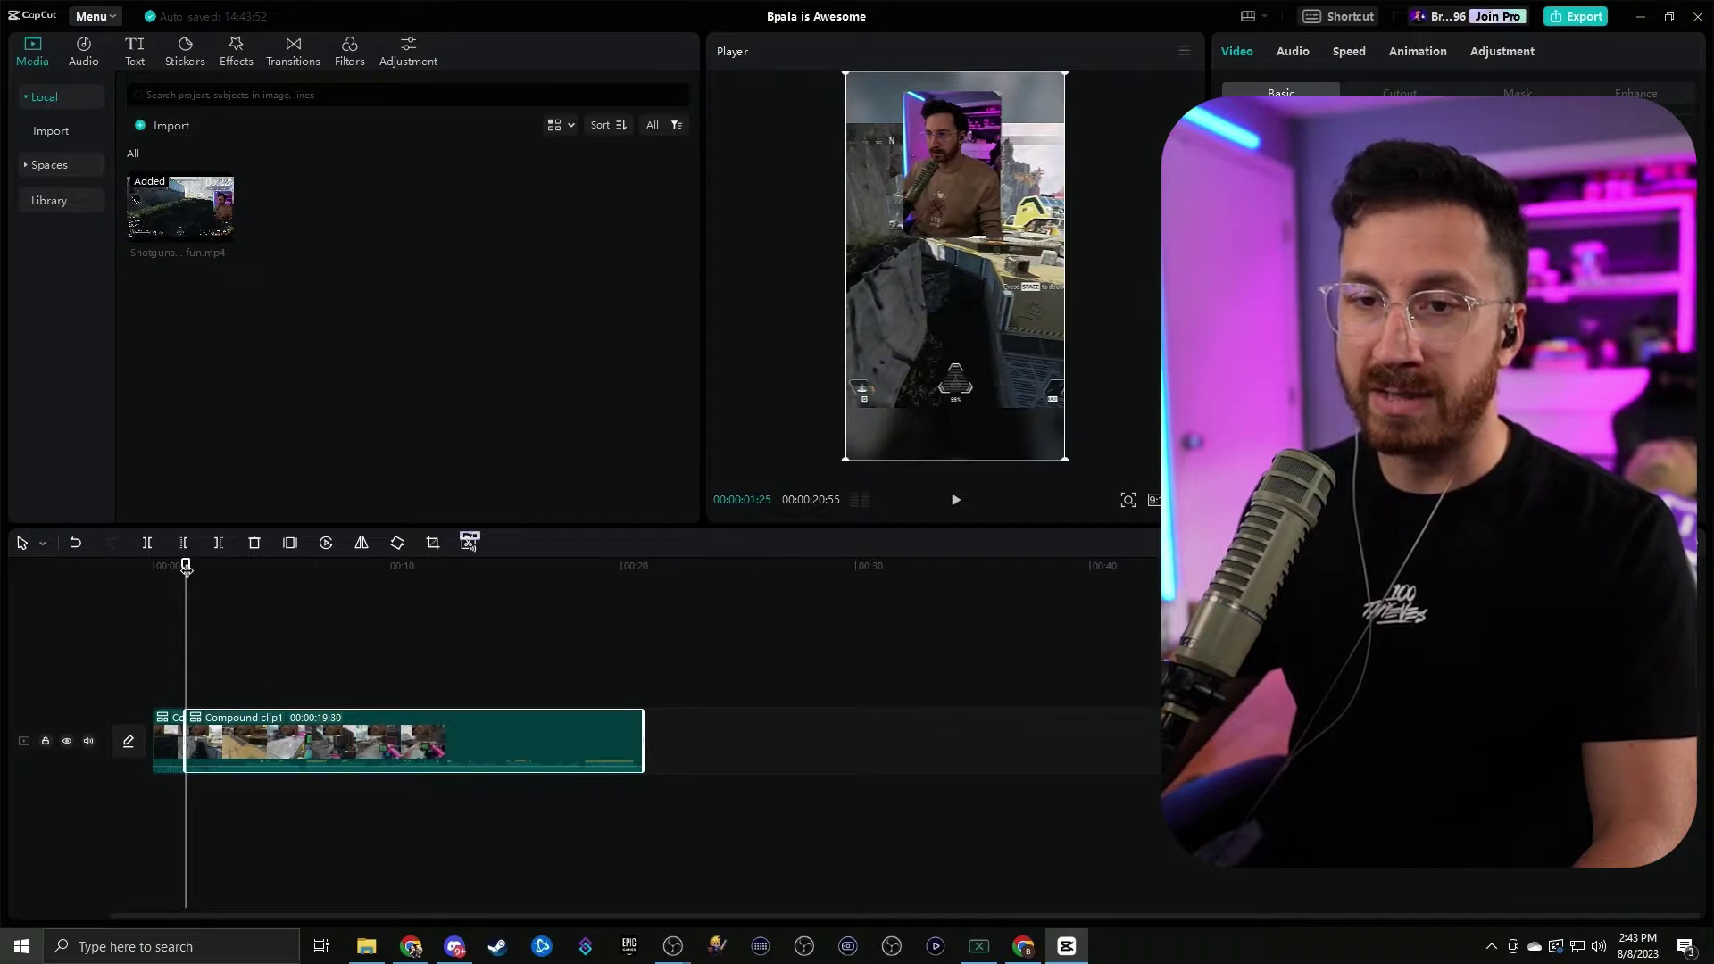
left_click_drag(186, 565, 243, 568)
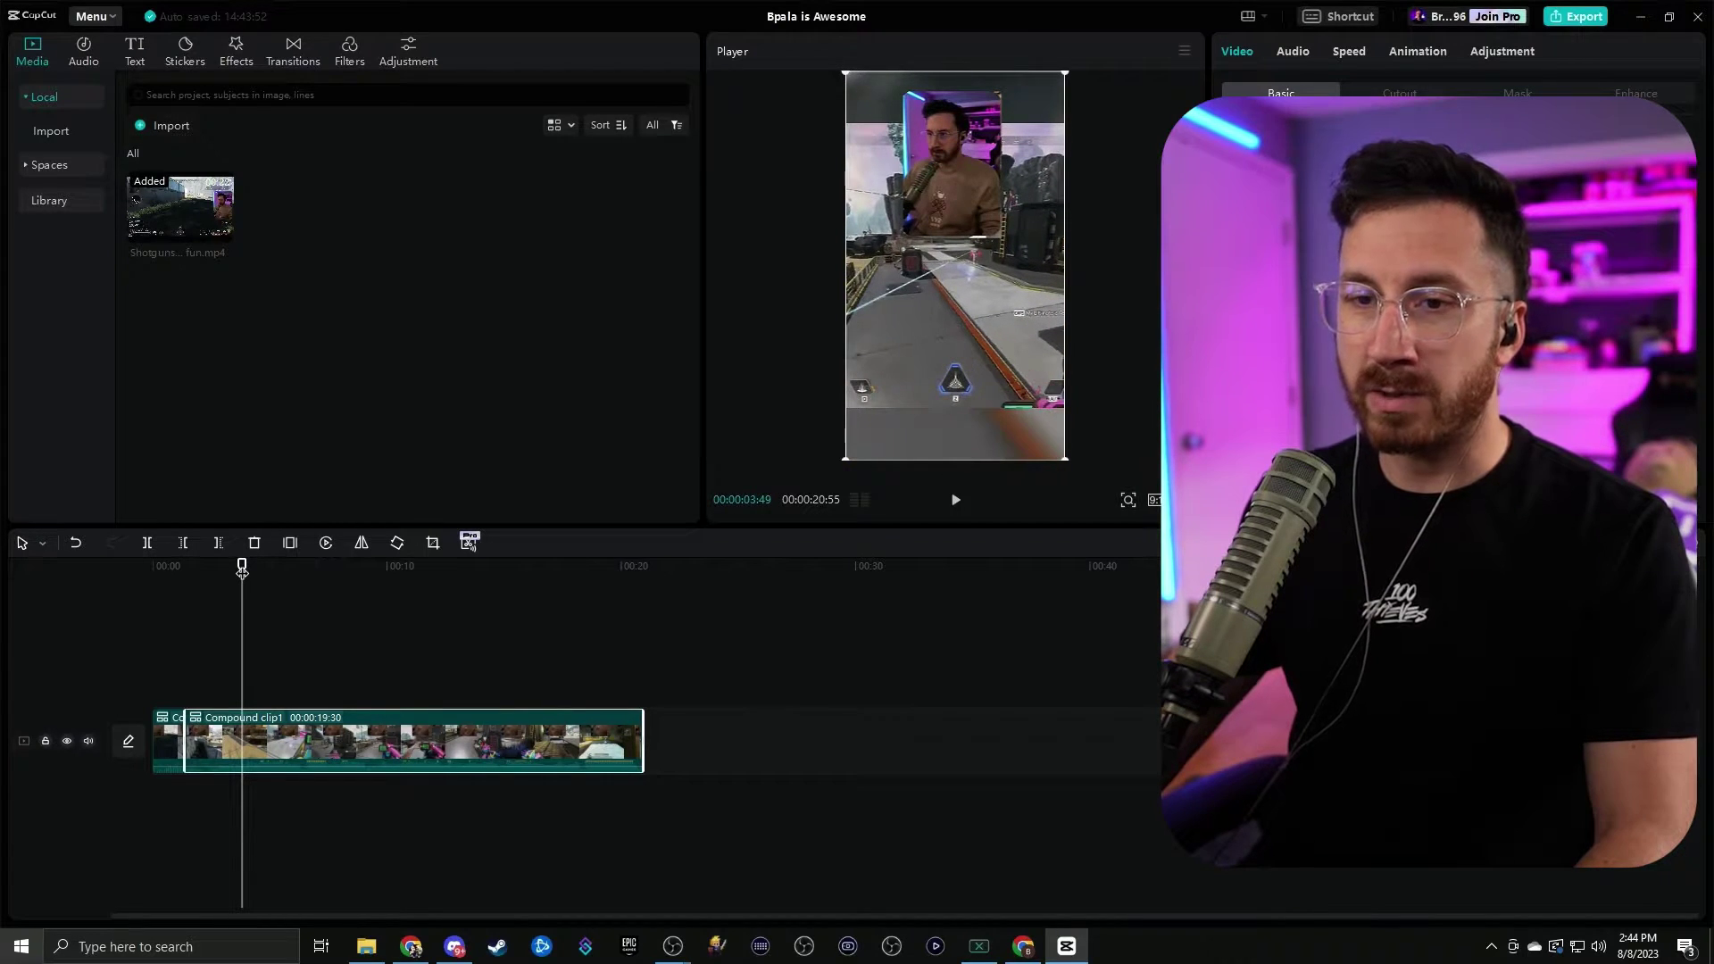
key("q")
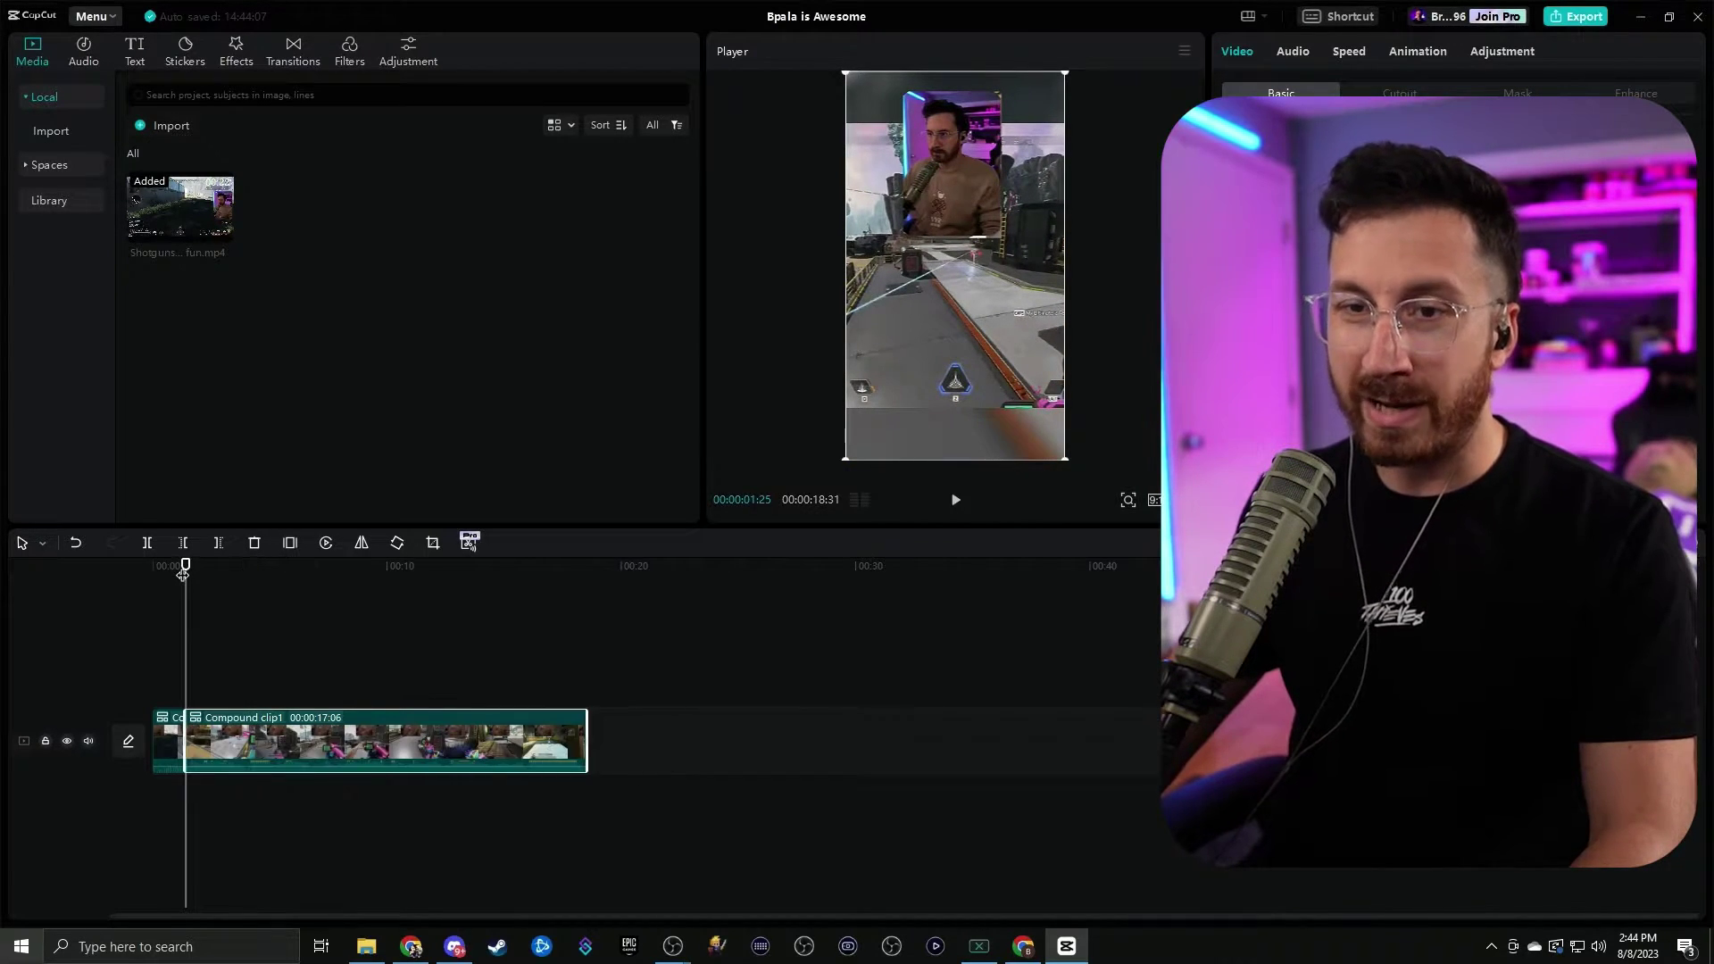
- Review the trimmed timeline from the start and play it back from about 4.6 seconds
left_click_drag(178, 568, 149, 568)
left_click(261, 566)
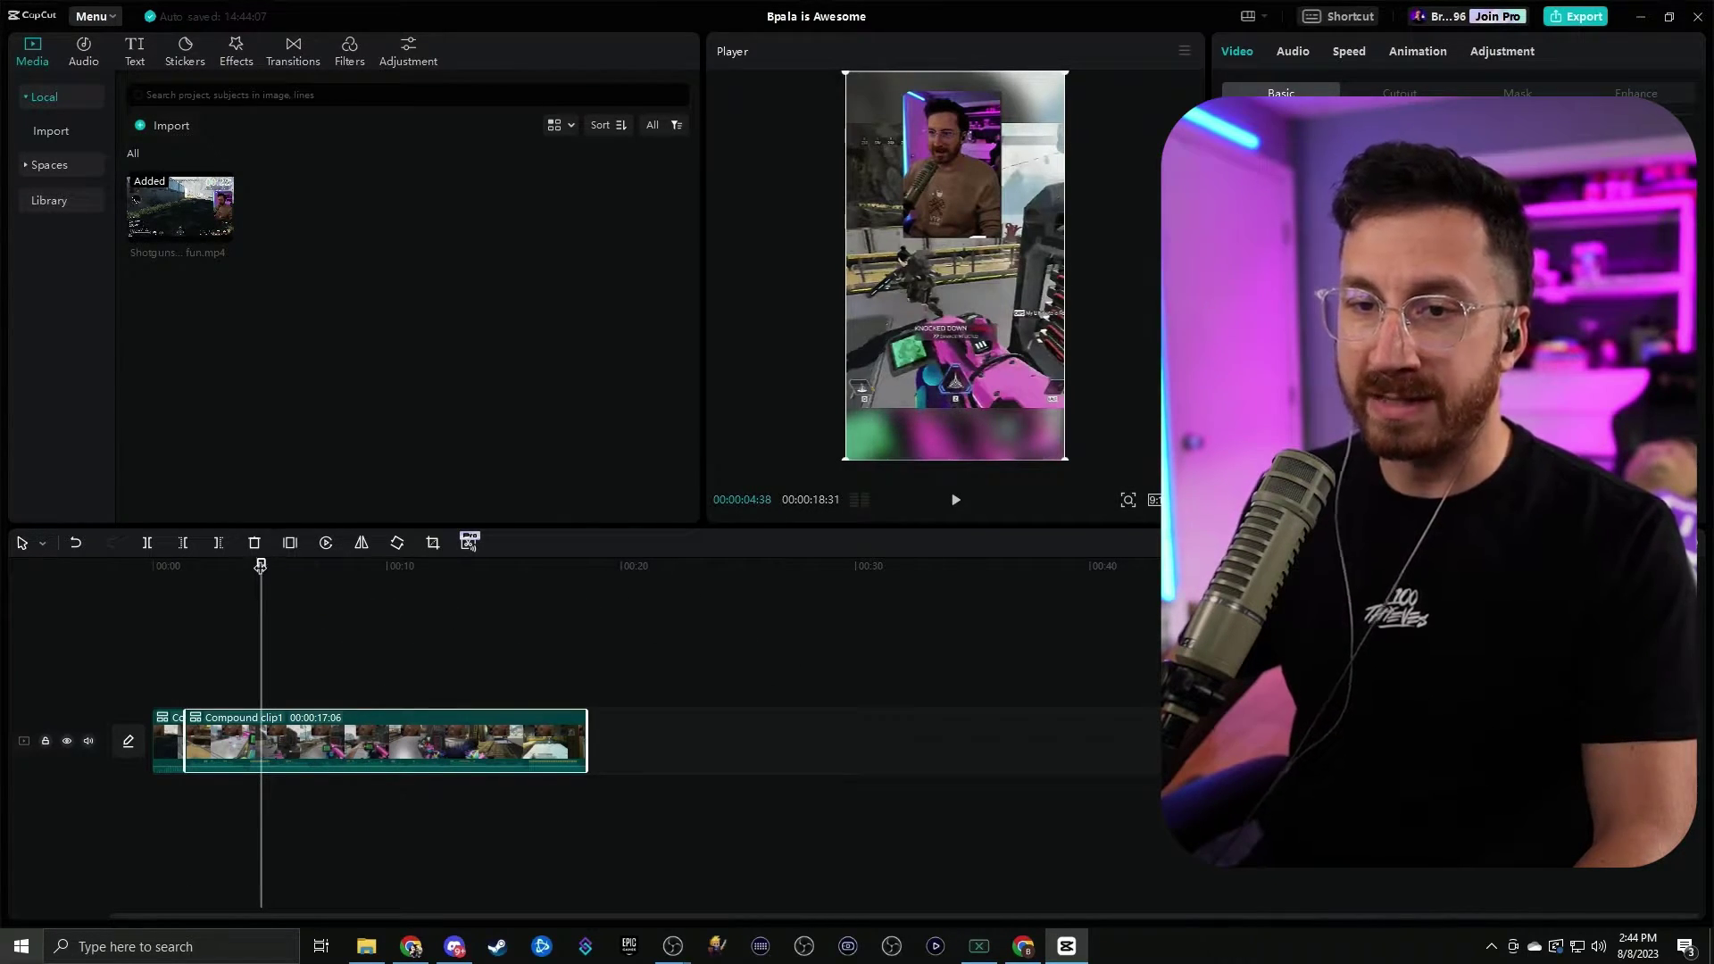
key("space")
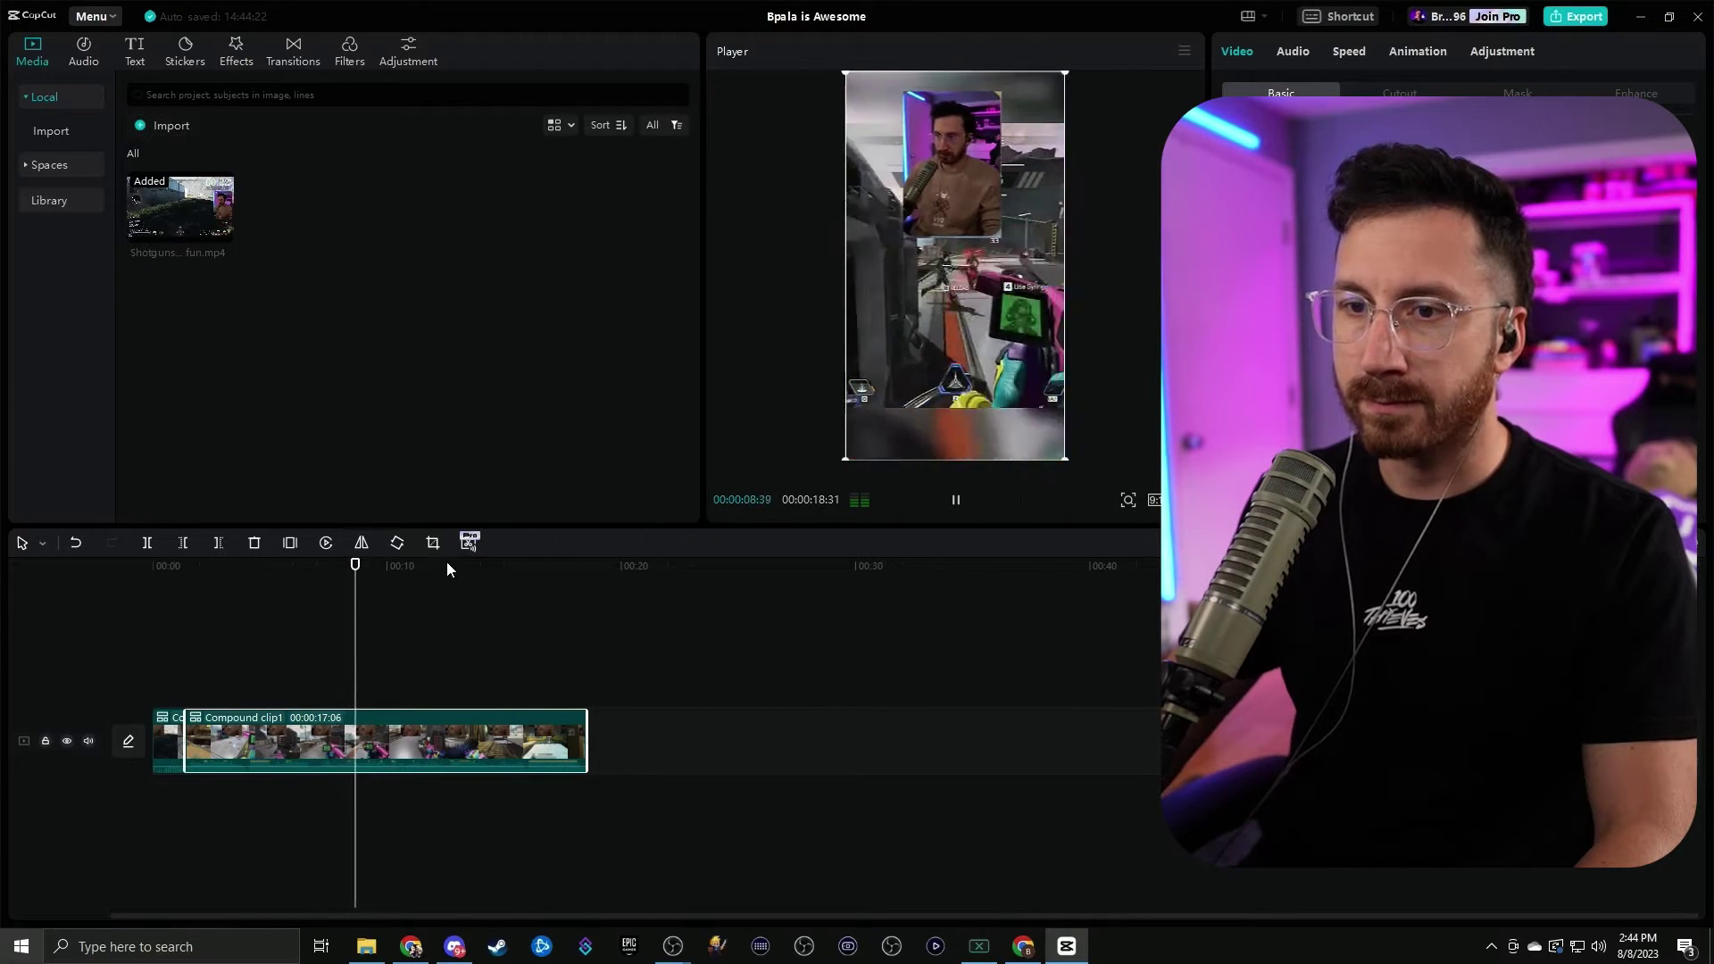
- Try trimming the end of the last clip back to 00:00:15:19, and undo that trim
left_click(583, 566)
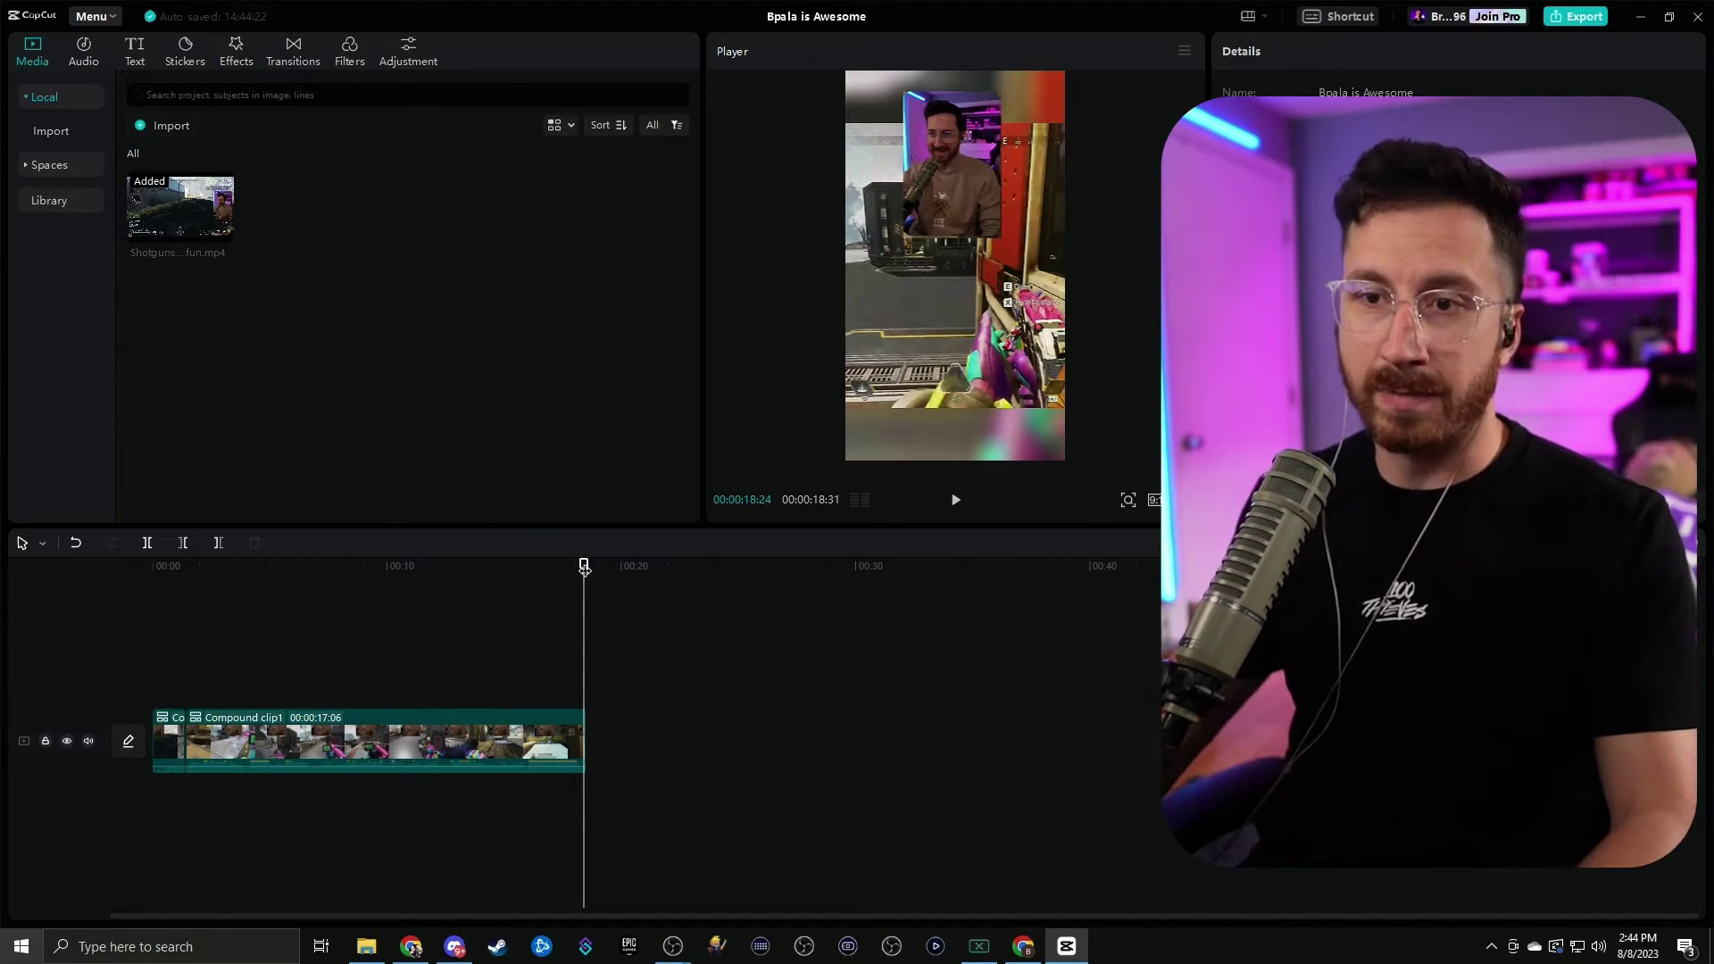
mouse_move(496, 568)
left_mouse_down()
mouse_move(459, 568)
mouse_move(511, 571)
left_mouse_up()
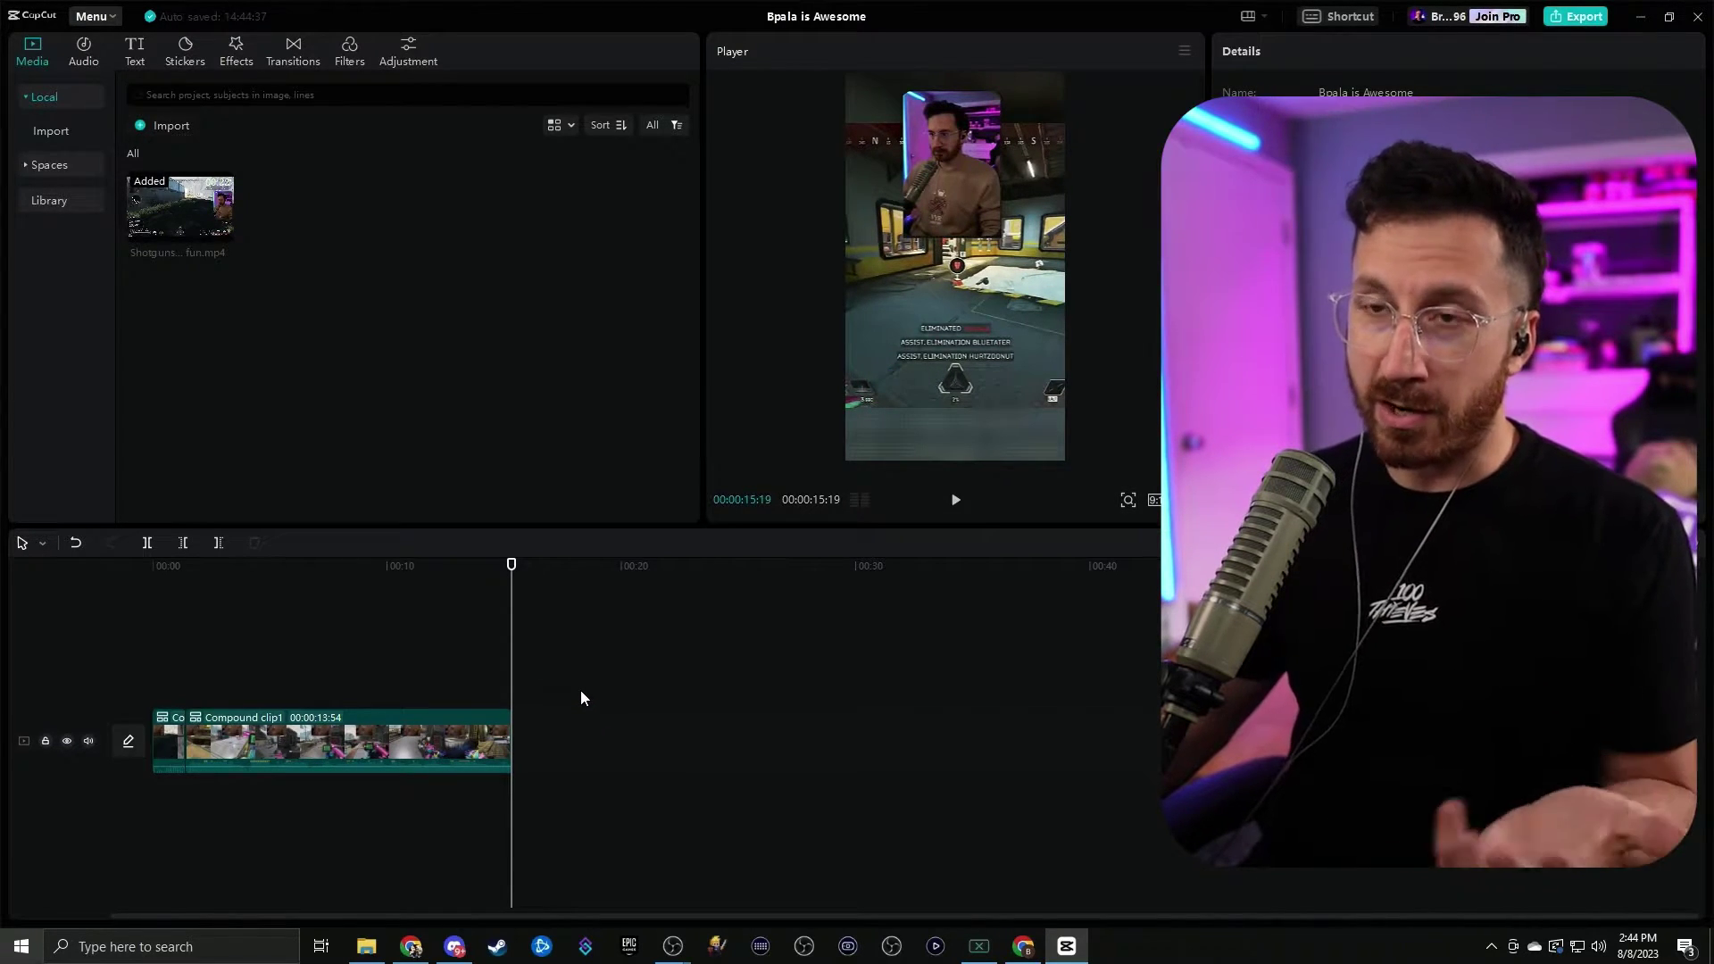
key("ctrl+z")
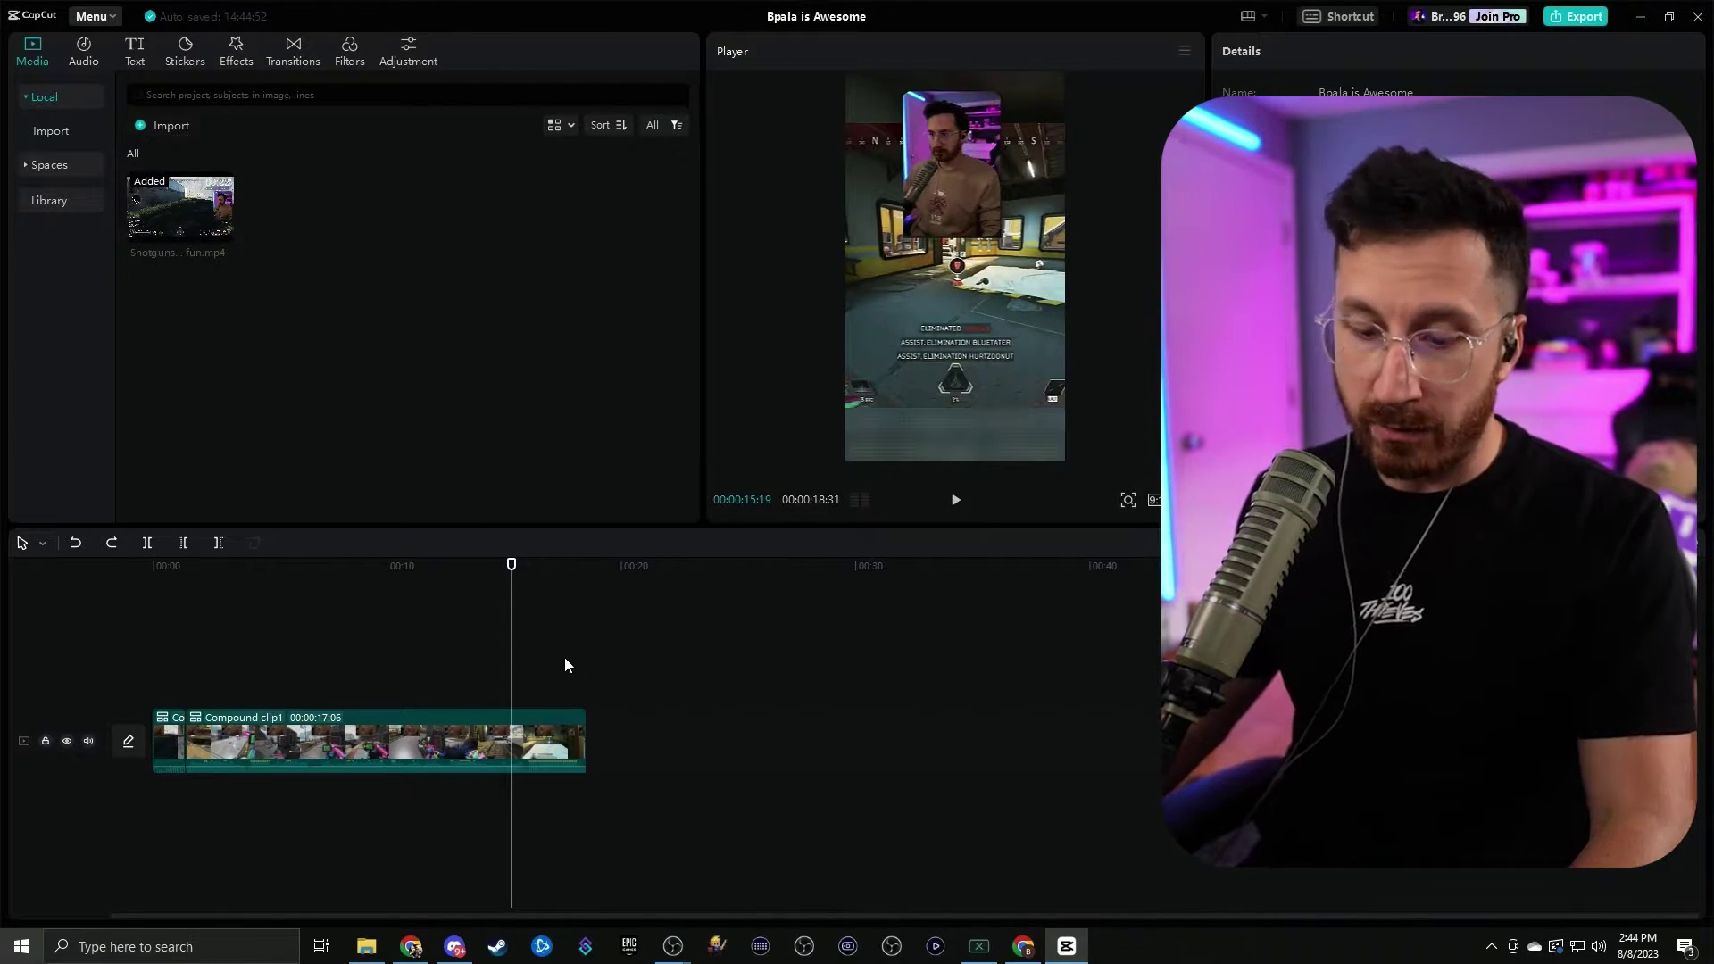
- Split the second clip at 00:00:16:00 and trim the end of the part before the cut back to 00:00:15:05
mouse_move(512, 564)
left_mouse_down()
mouse_move(479, 564)
mouse_move(528, 566)
left_mouse_up()
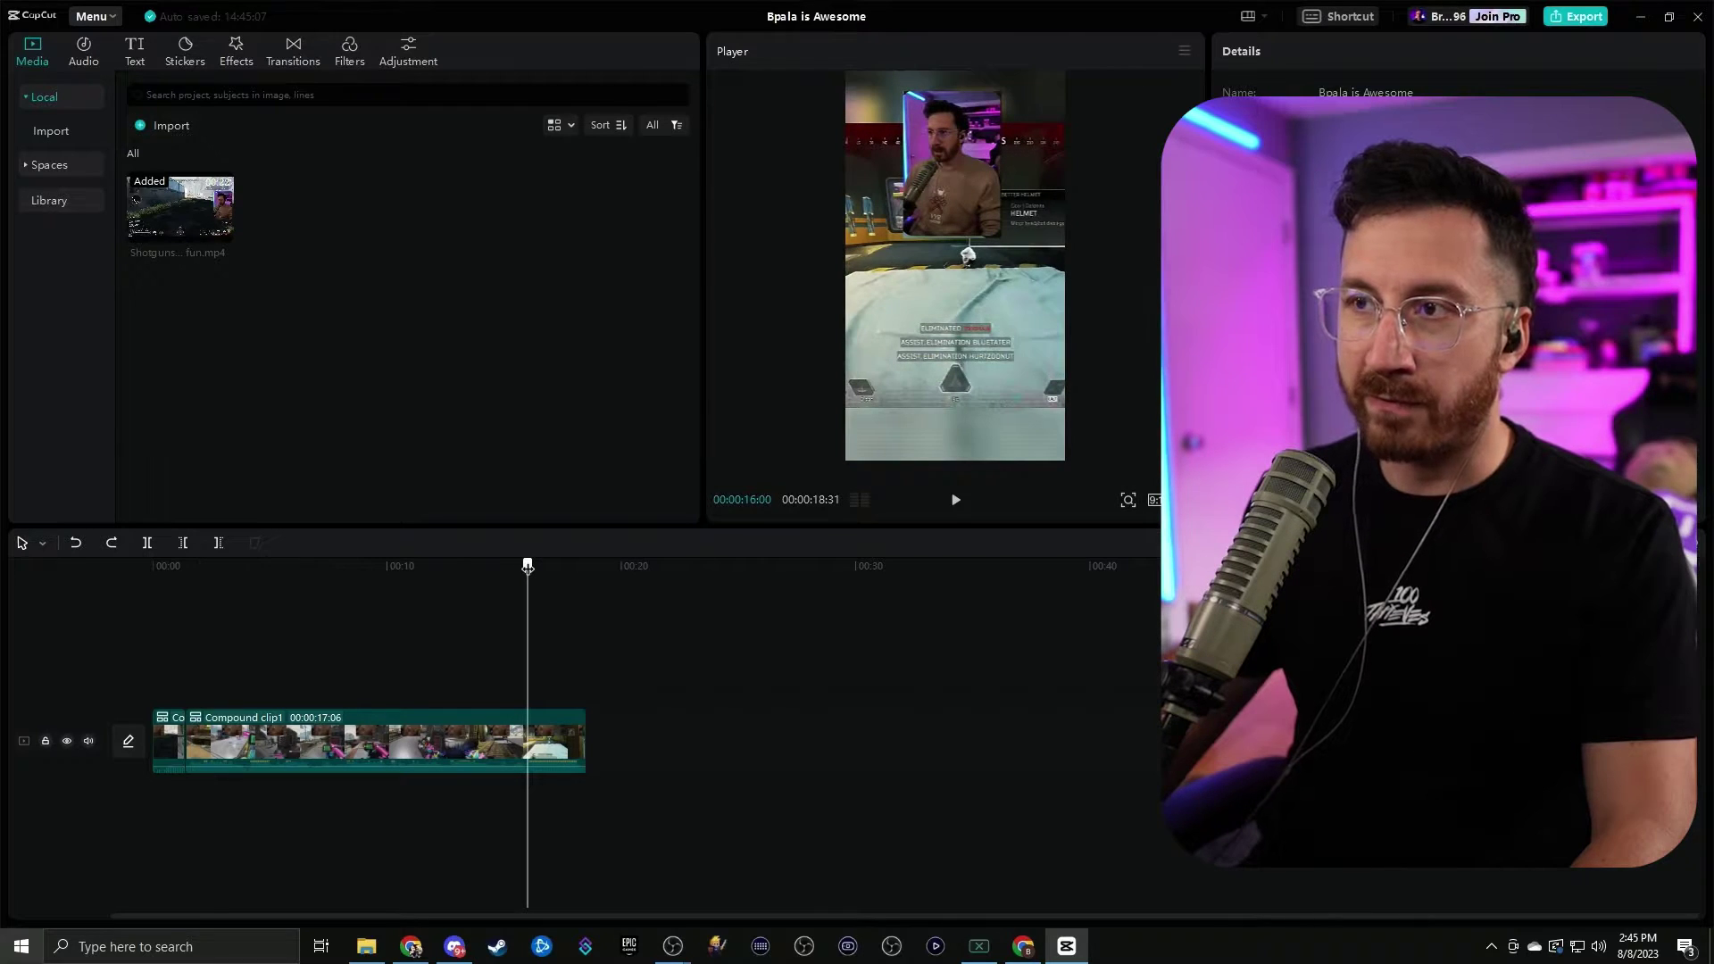
key("ctrl+b")
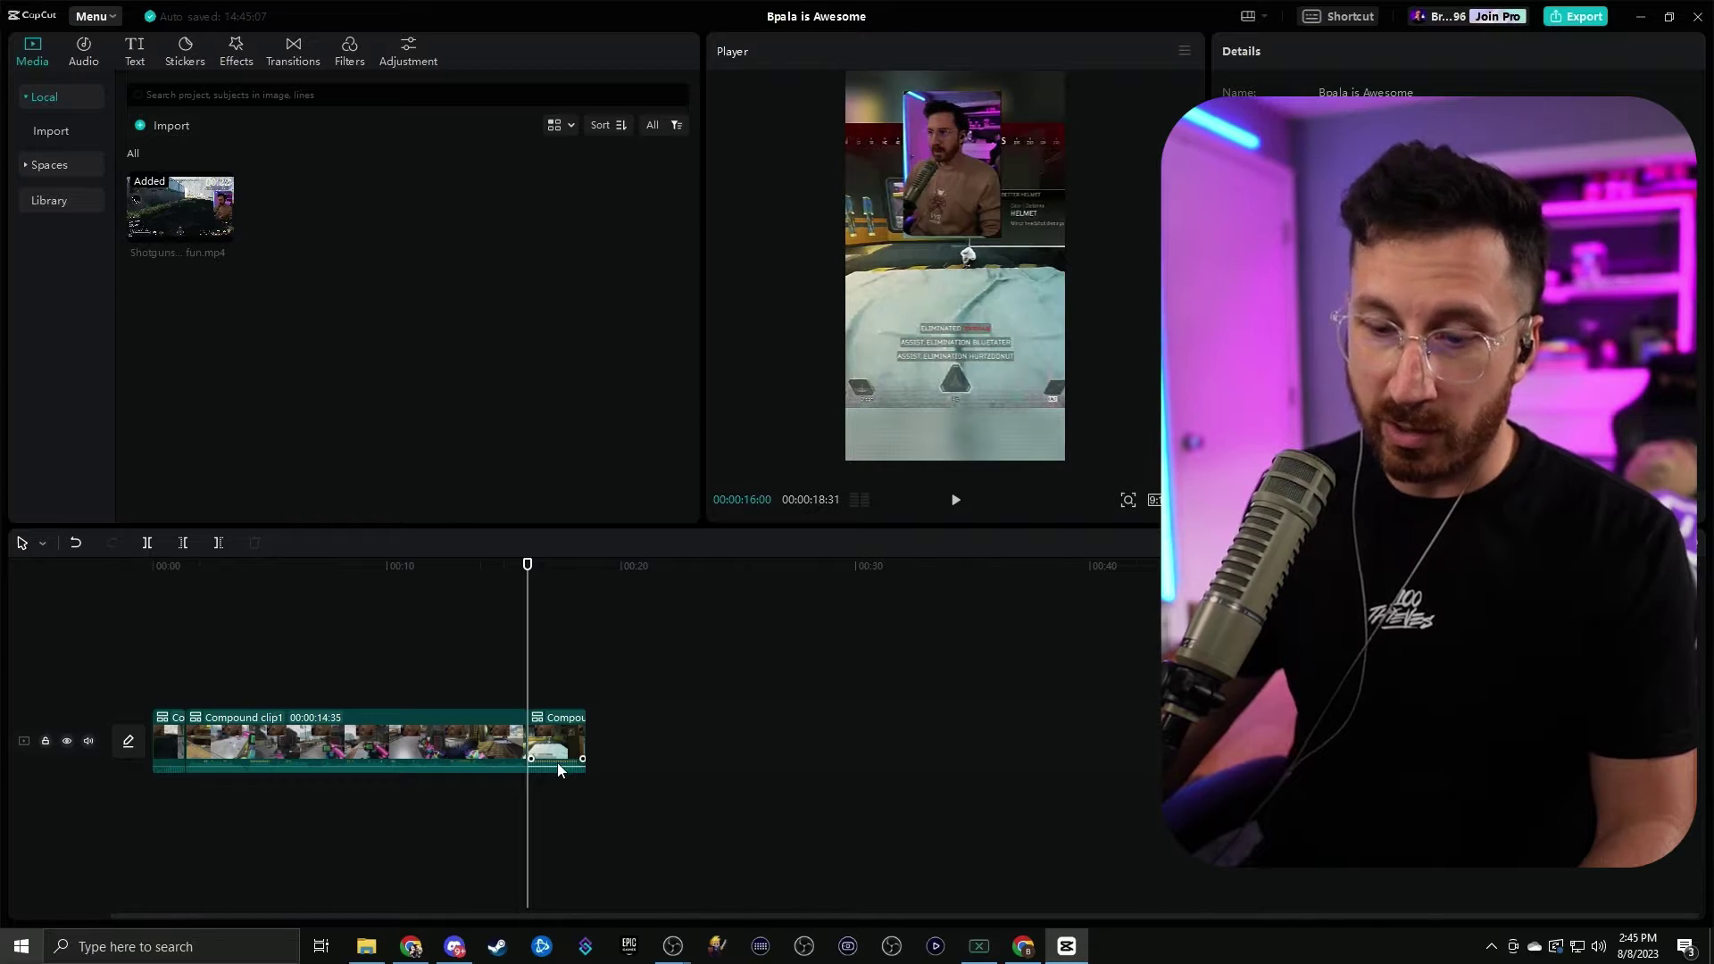
scroll(559, 762, "up", 3)
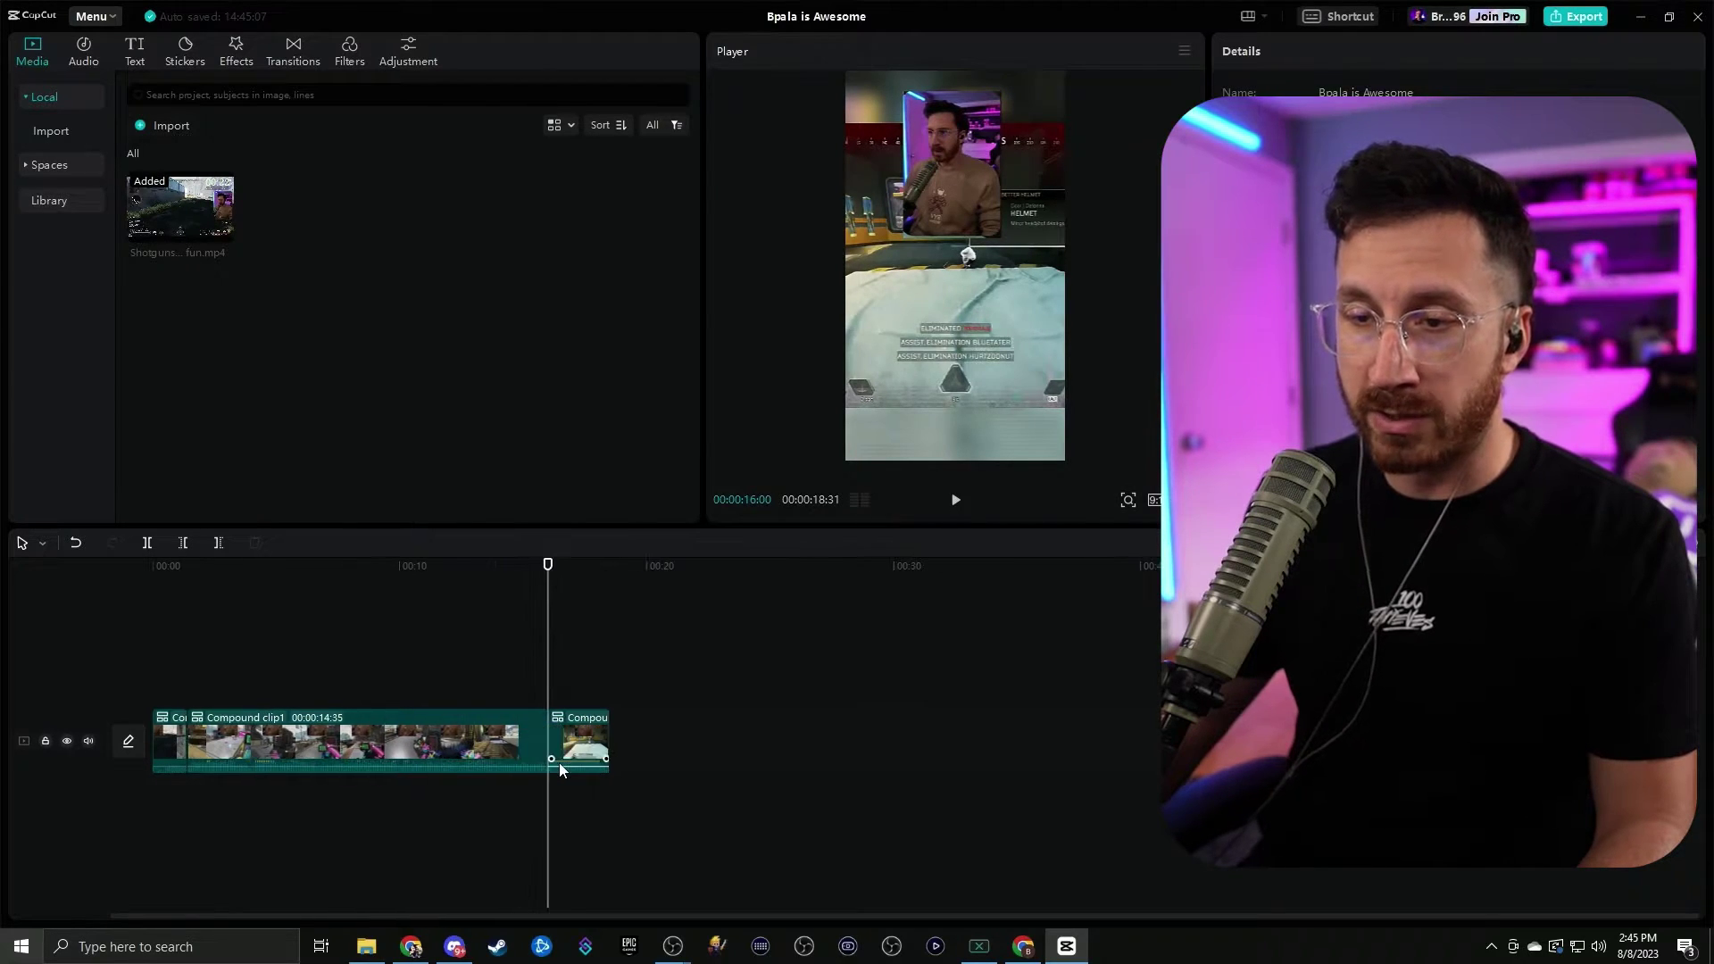
scroll(893, 791, "up", 2)
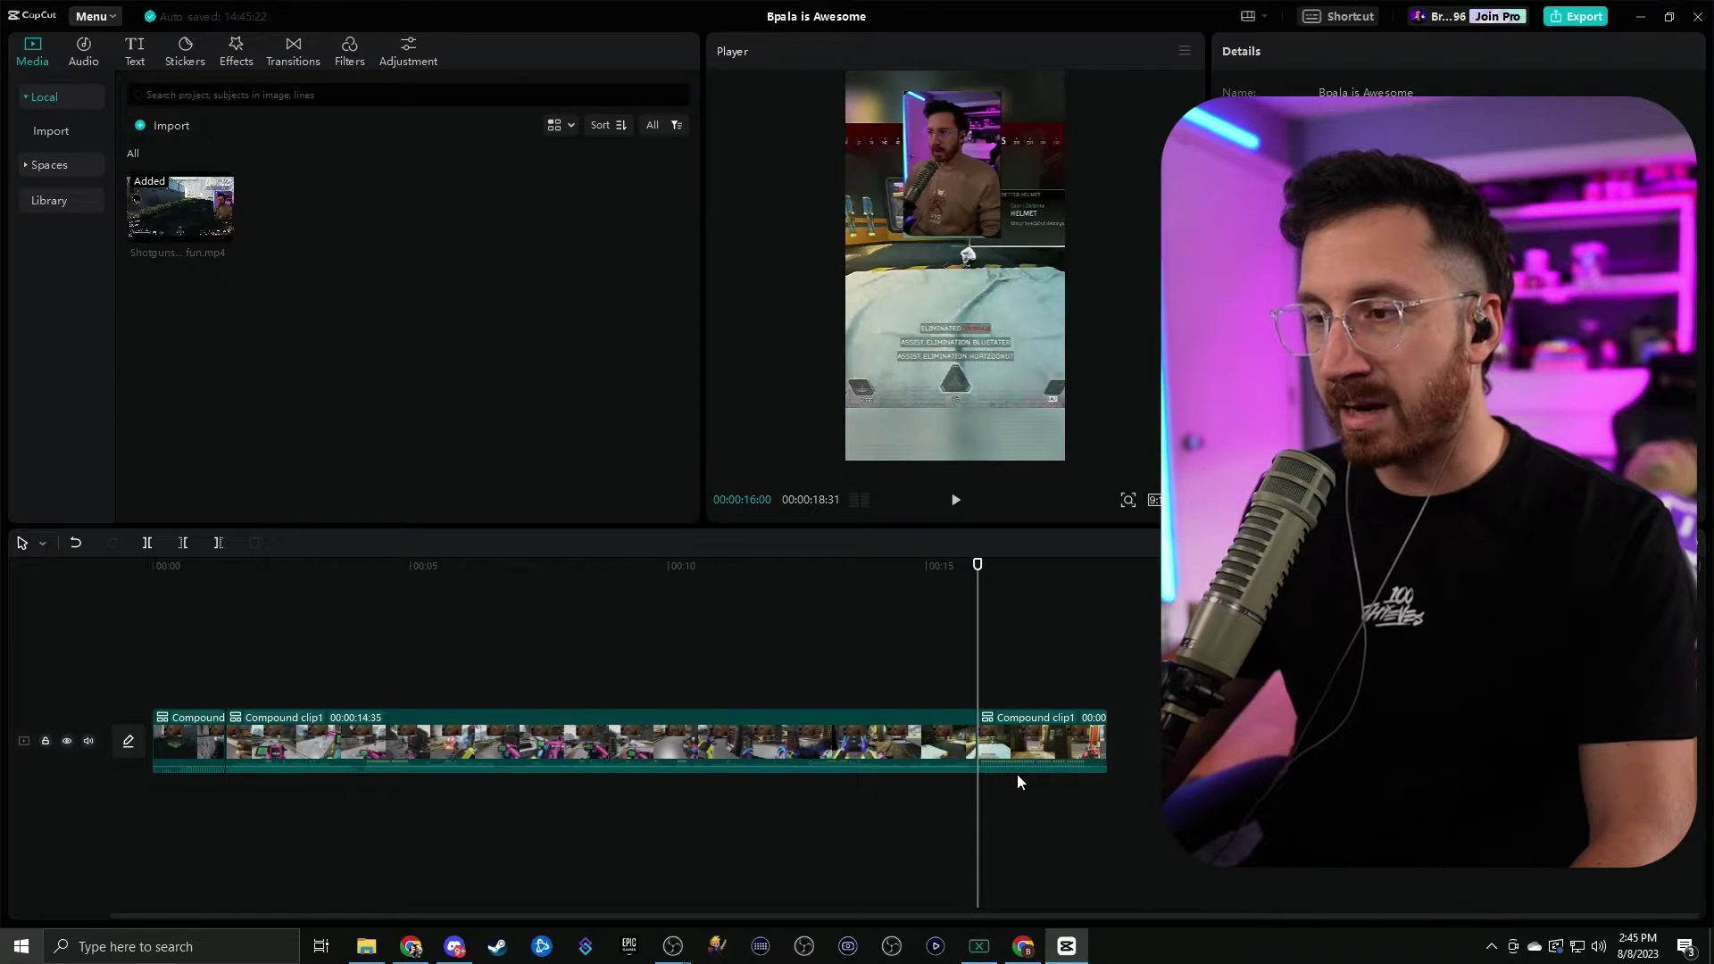
scroll(1047, 755, "up", 1)
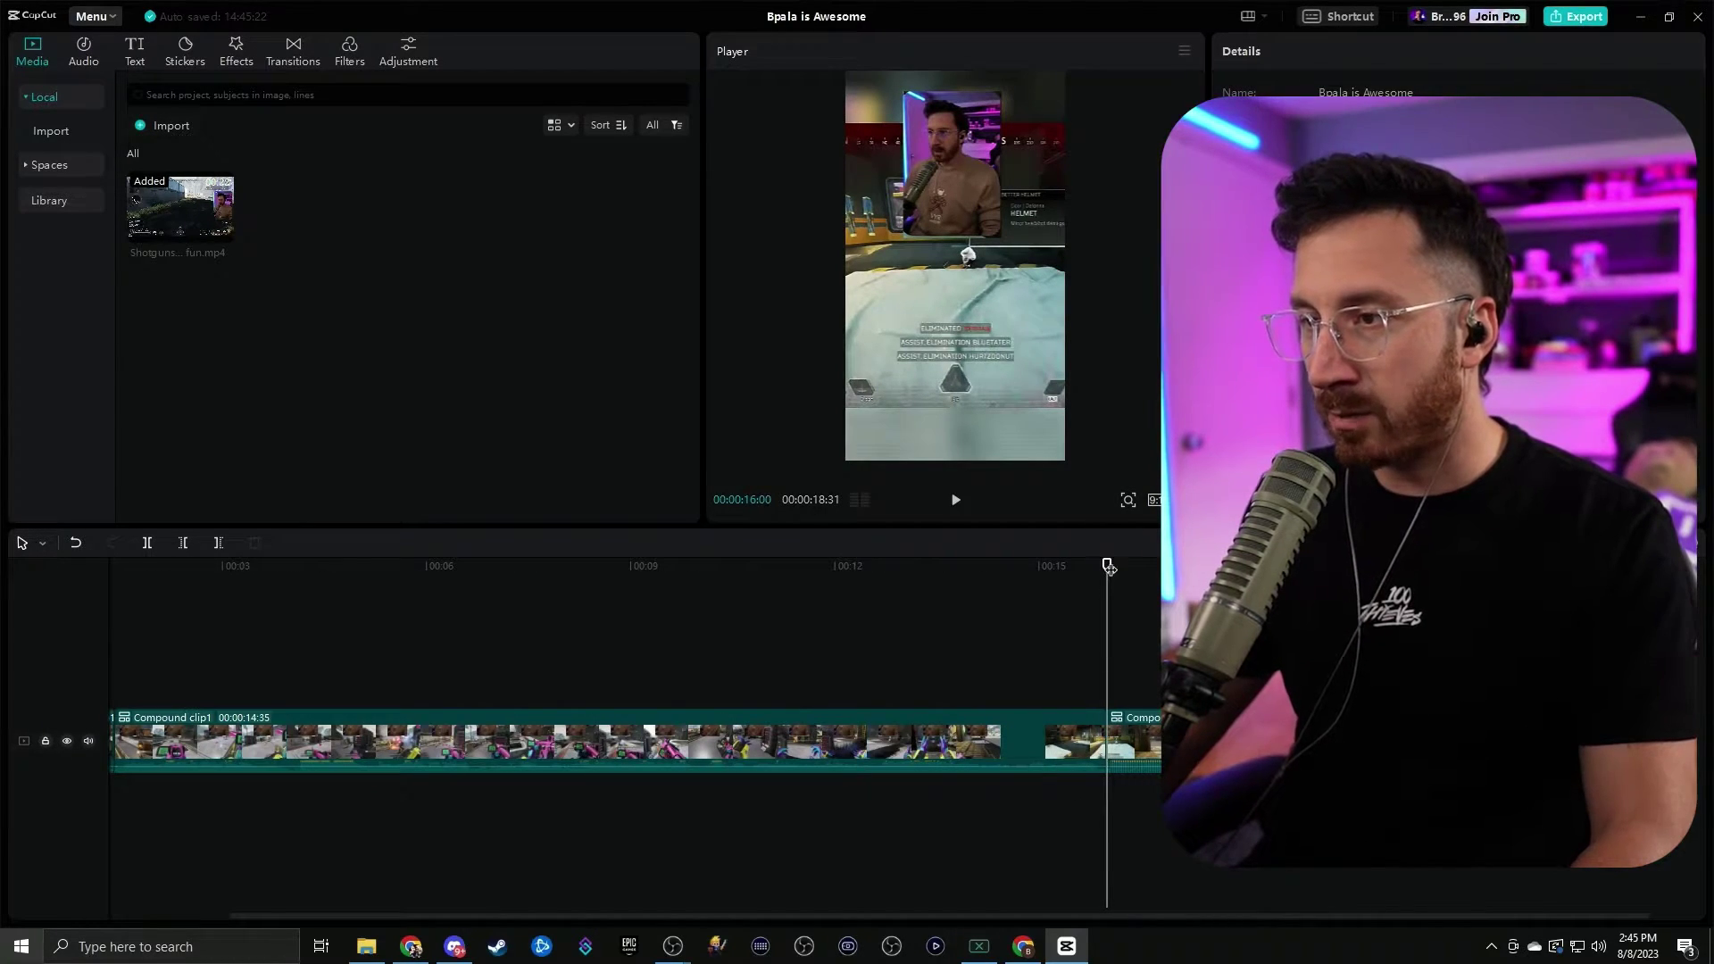
left_click_drag(1097, 566, 1044, 566)
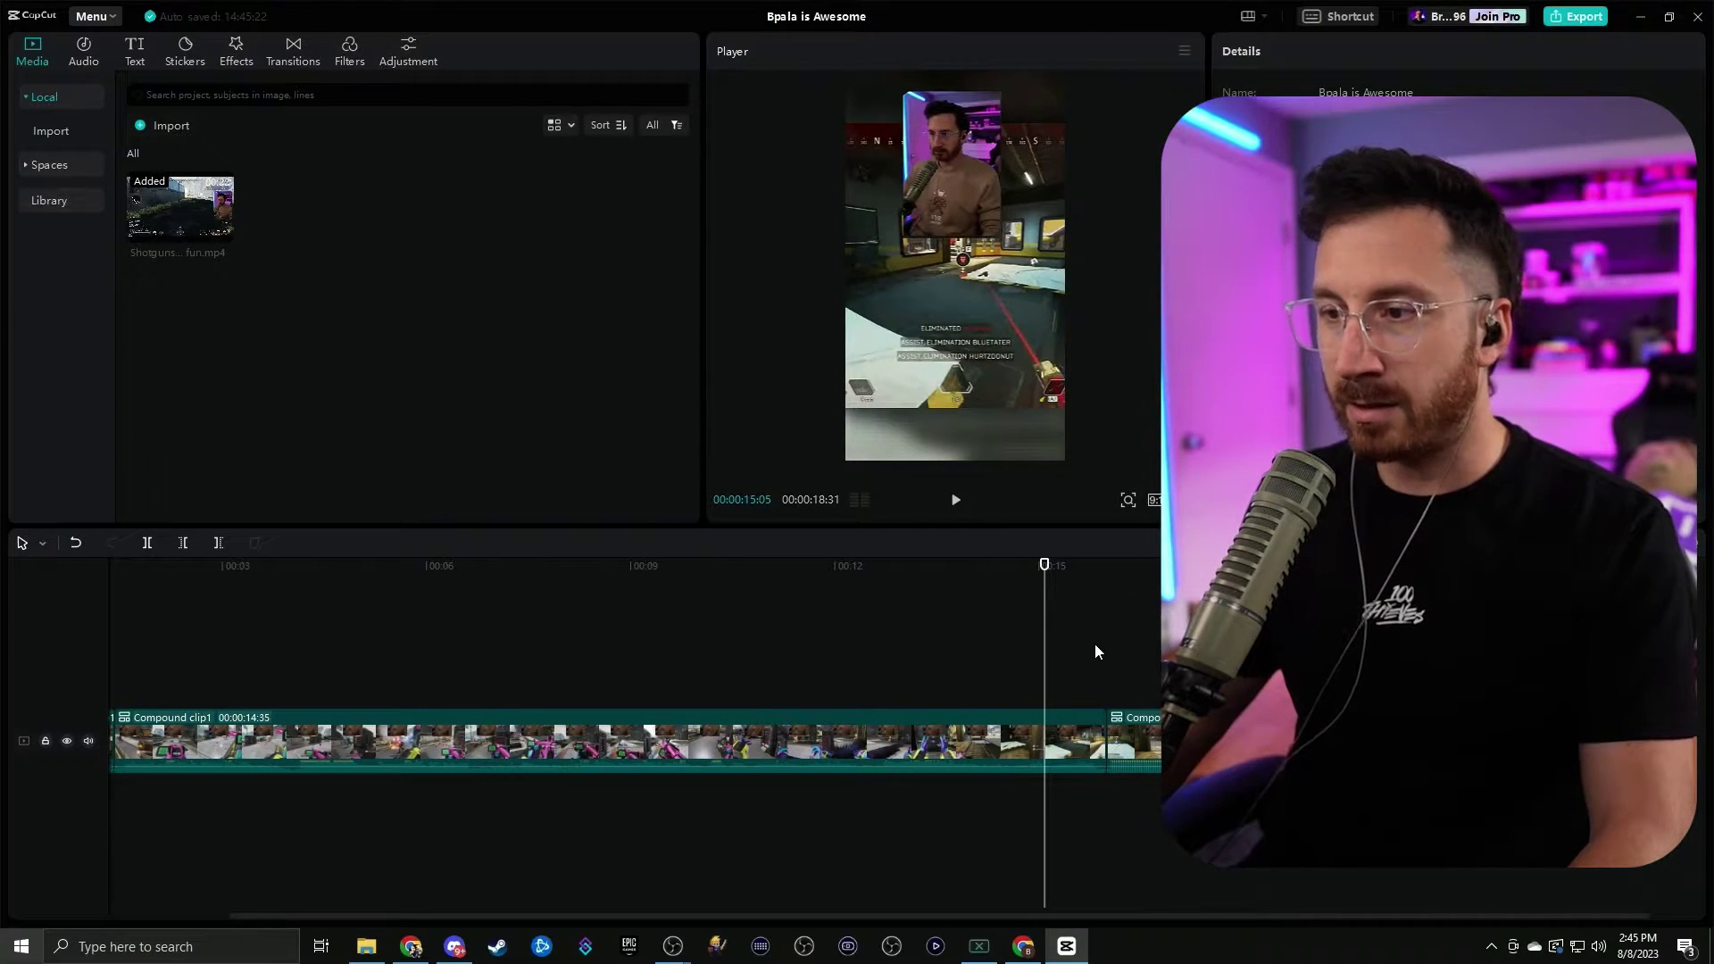
key("w")
- Play back the new cut near 15 seconds, and undo its trim and split
left_click(940, 566)
key("space")
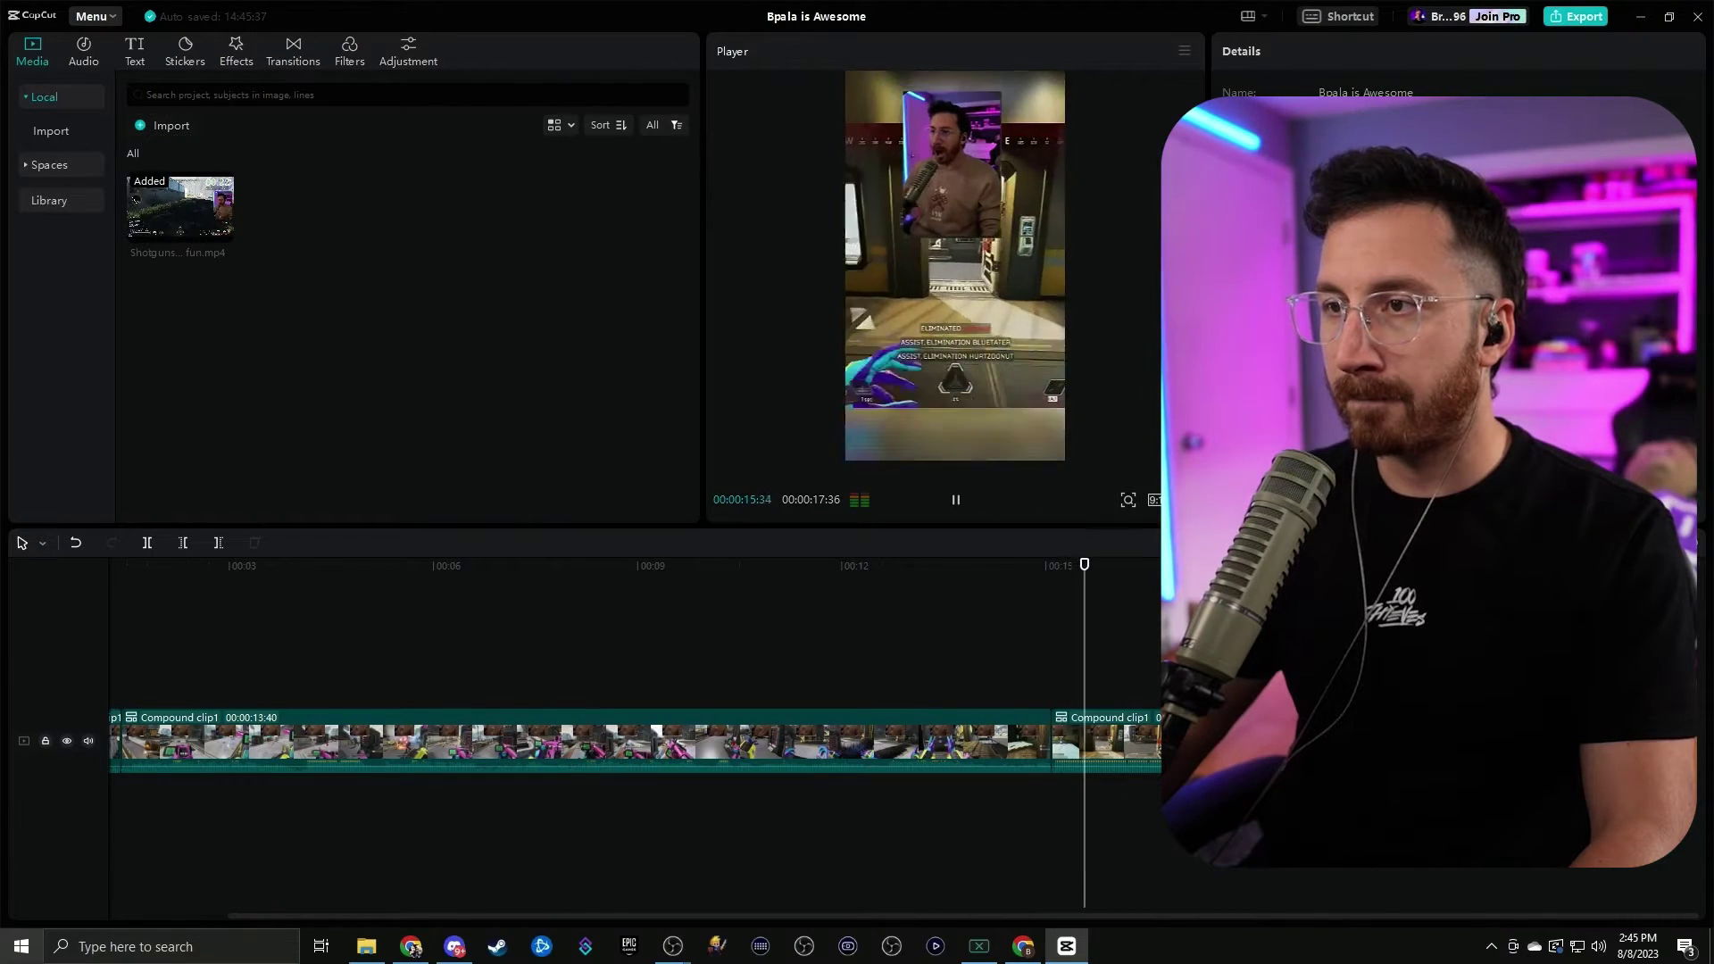
key("space")
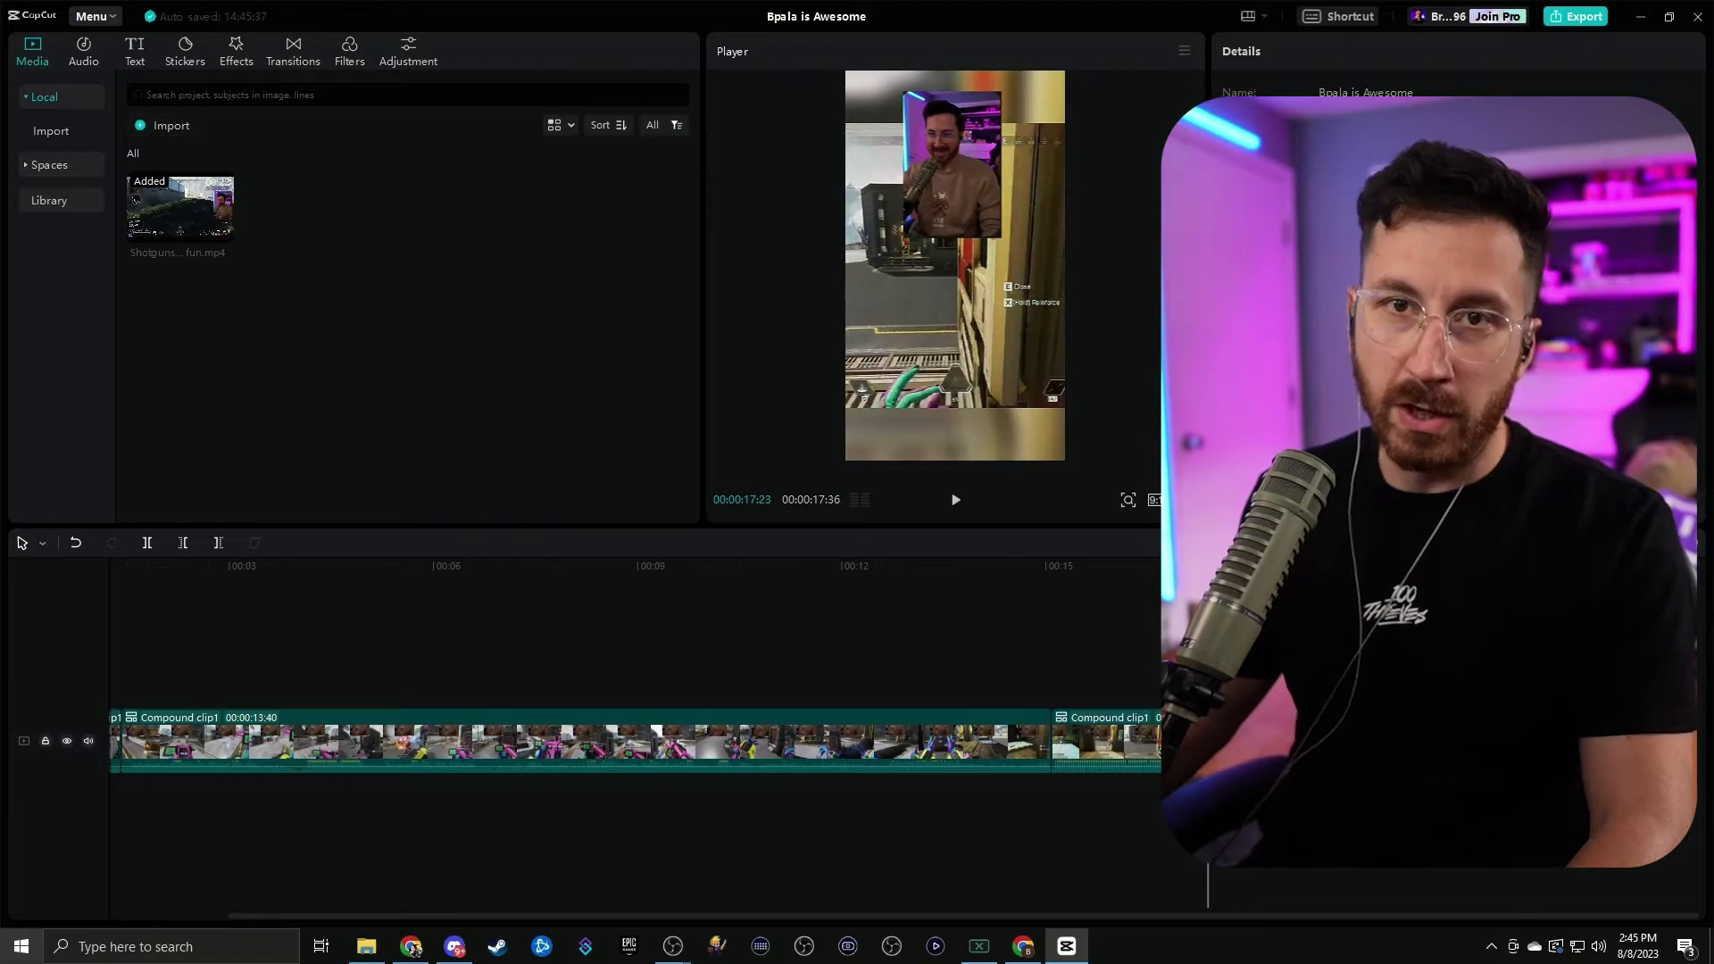
key("ctrl+z")
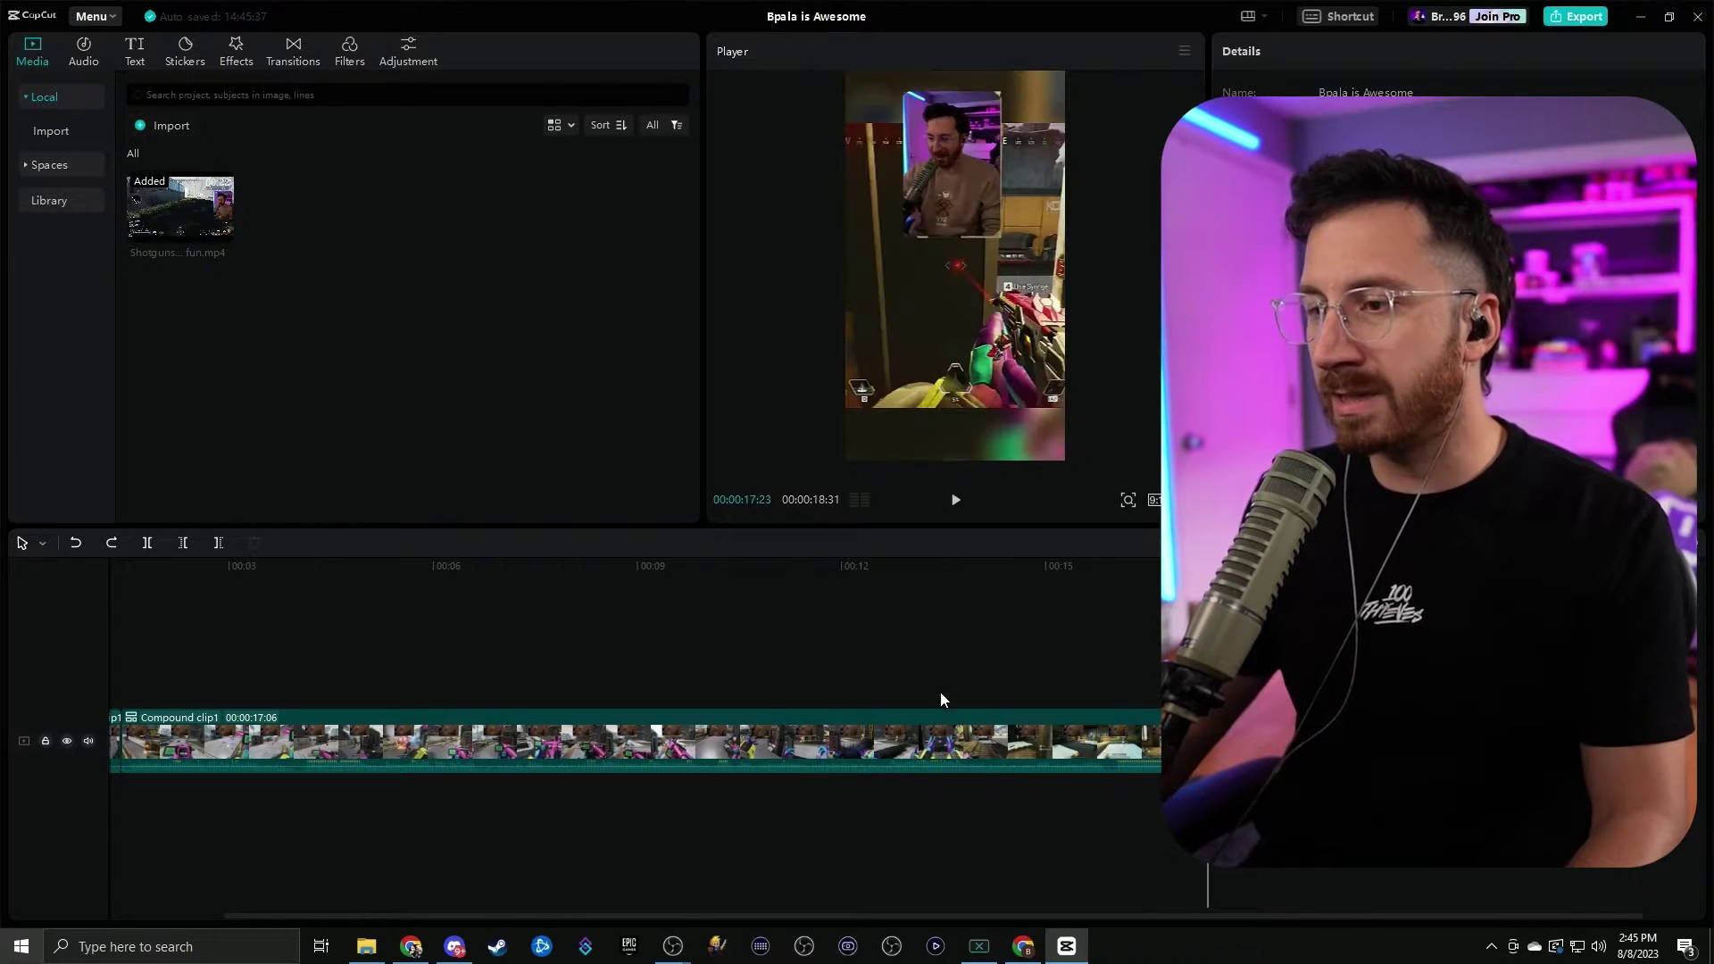
scroll(974, 760, "down", 3)
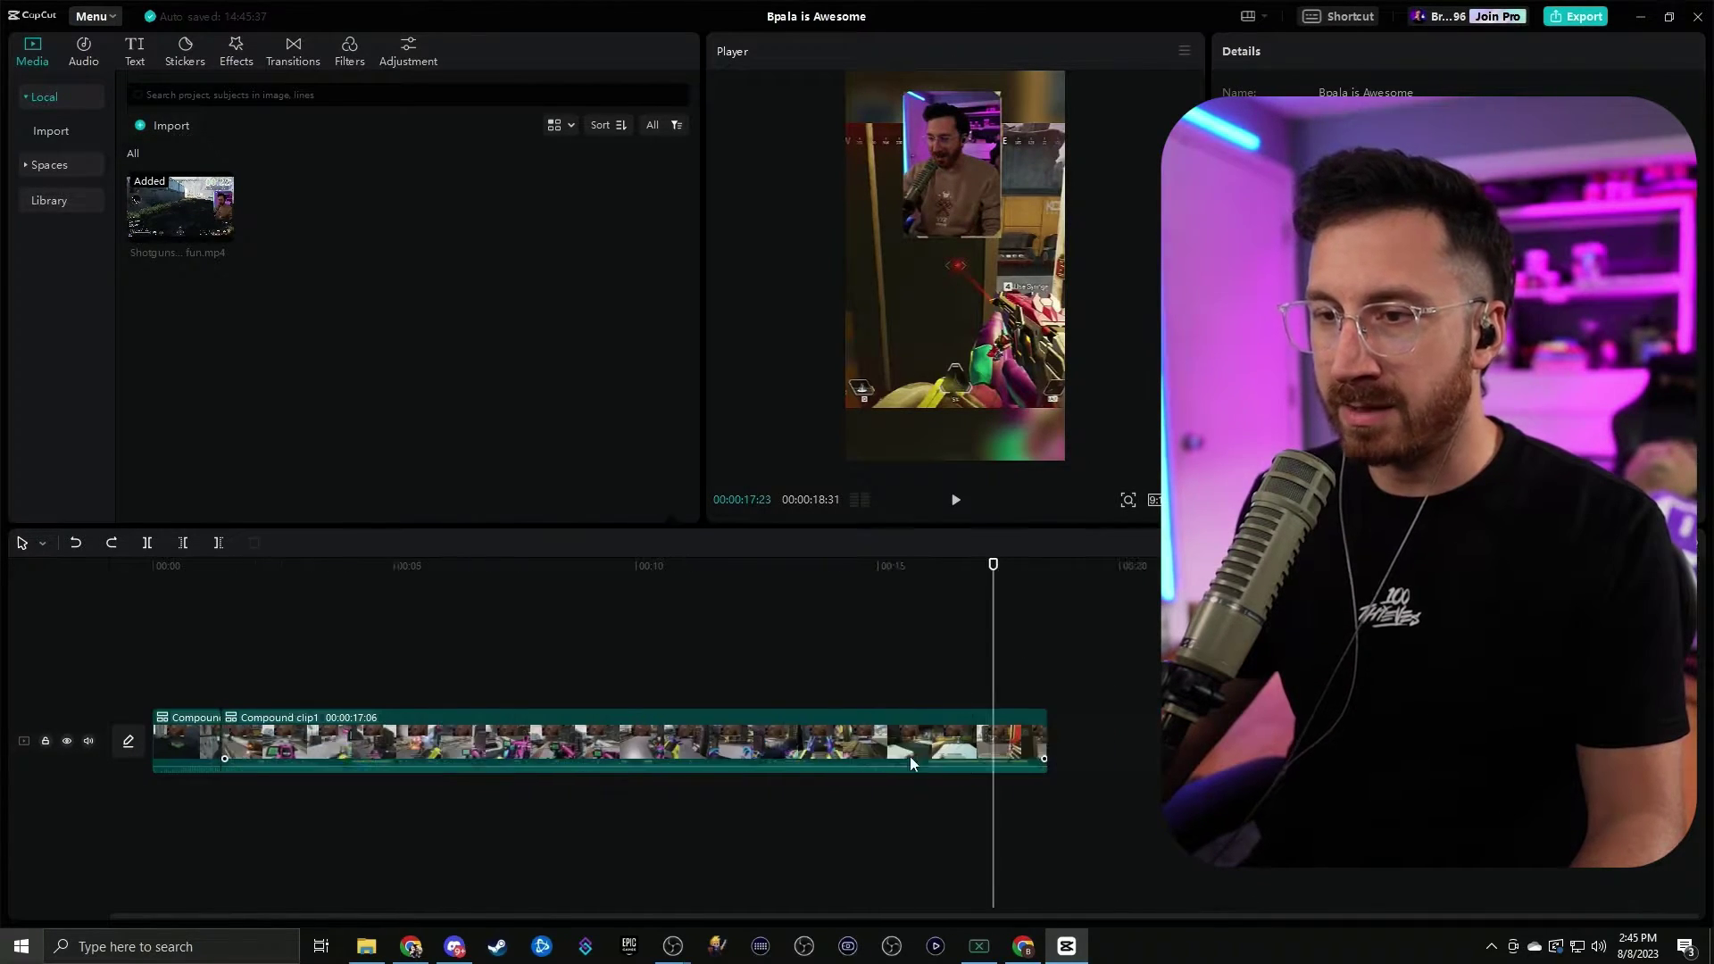
- Add the Vibration Flash effect from the Trending video effects above the second clip, starting at 00:00:02:03
left_click(707, 571)
left_click_drag(708, 572, 136, 539)
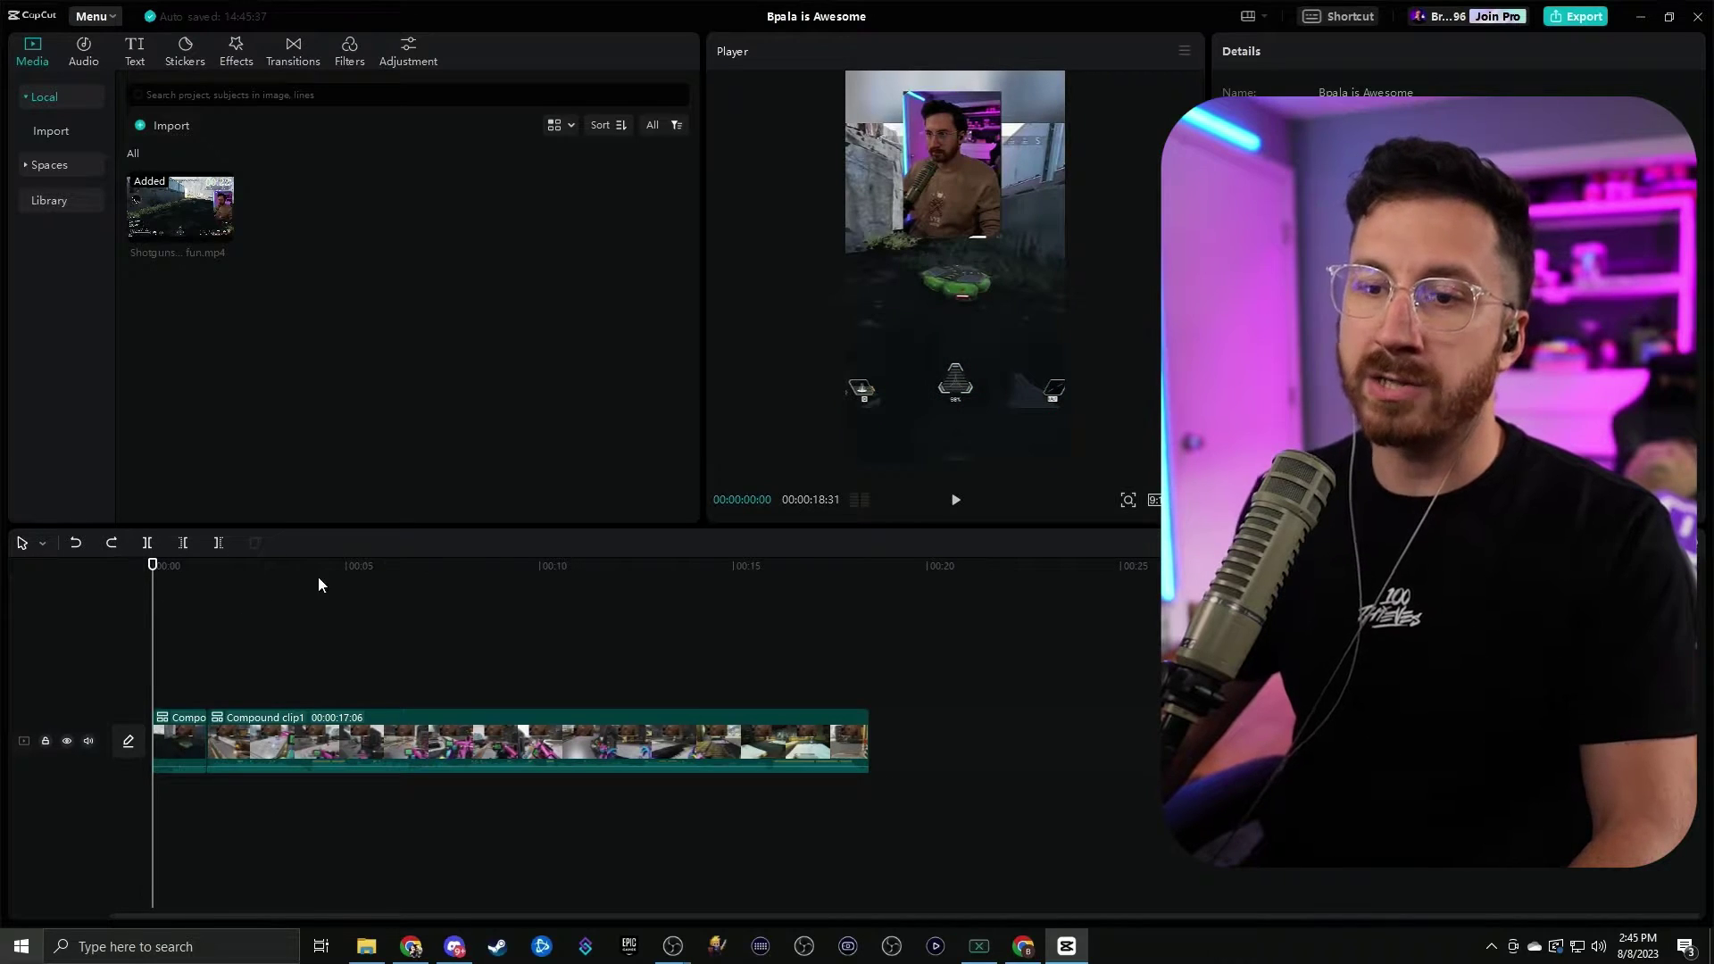
left_click_drag(404, 566, 233, 557)
left_click(235, 51)
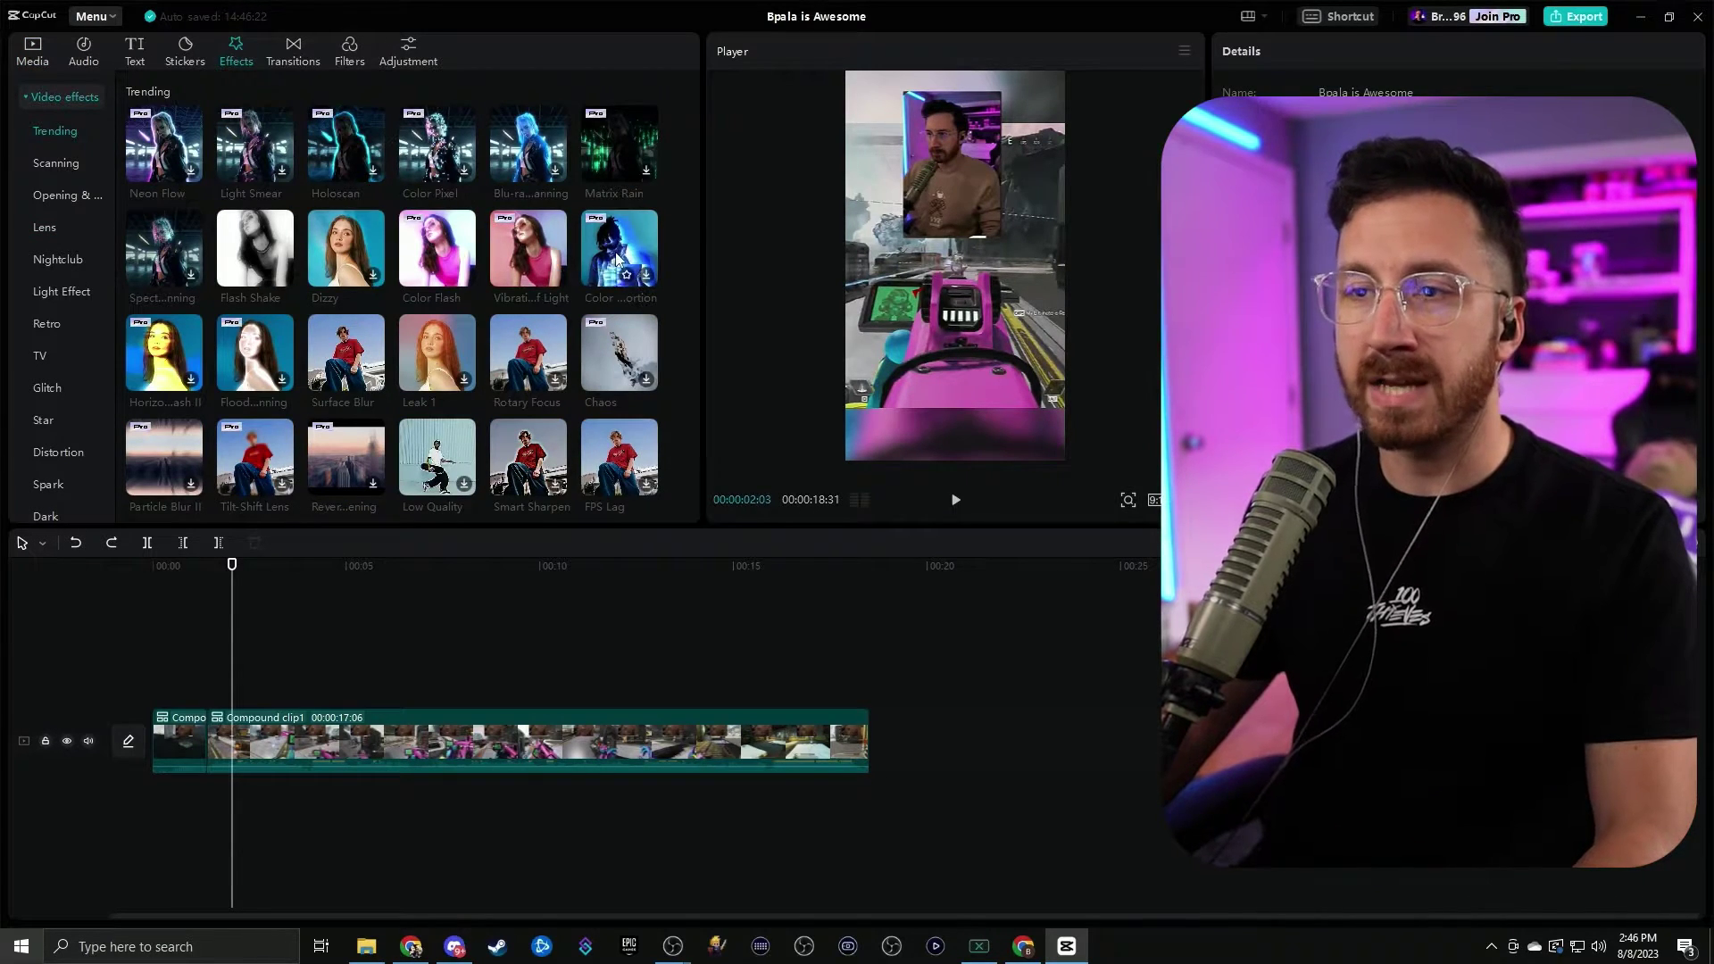
scroll(308, 259, "down", 3)
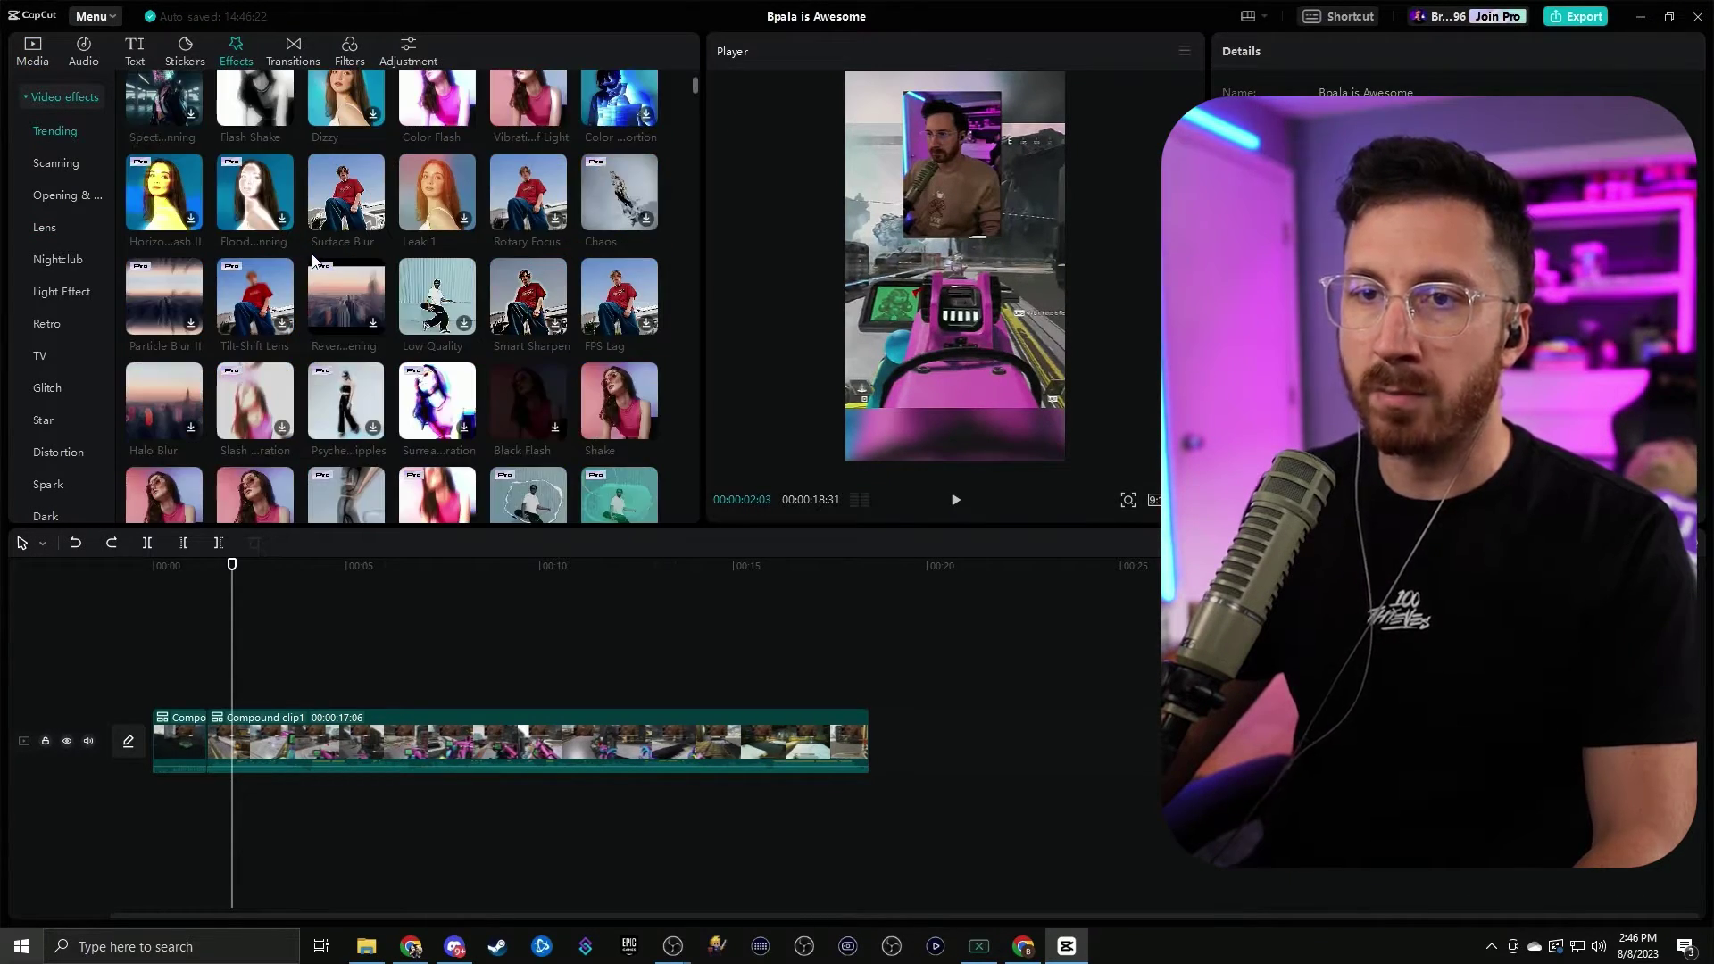
scroll(274, 307, "down", 7)
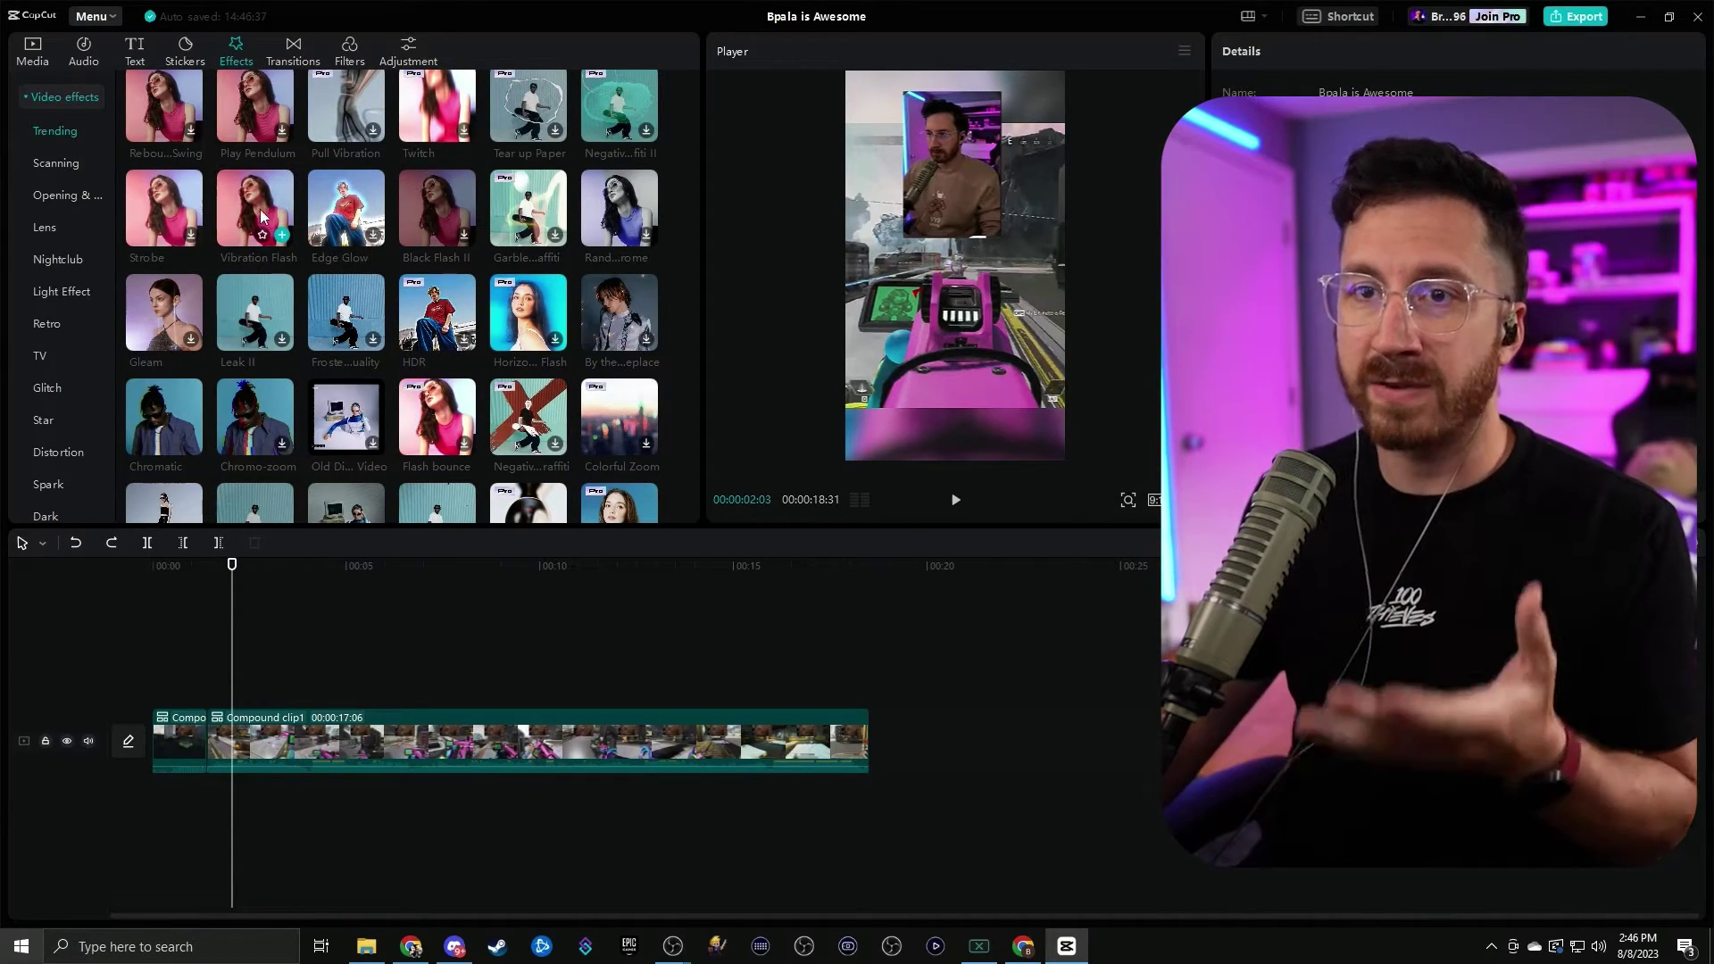
left_click_drag(262, 196, 232, 700)
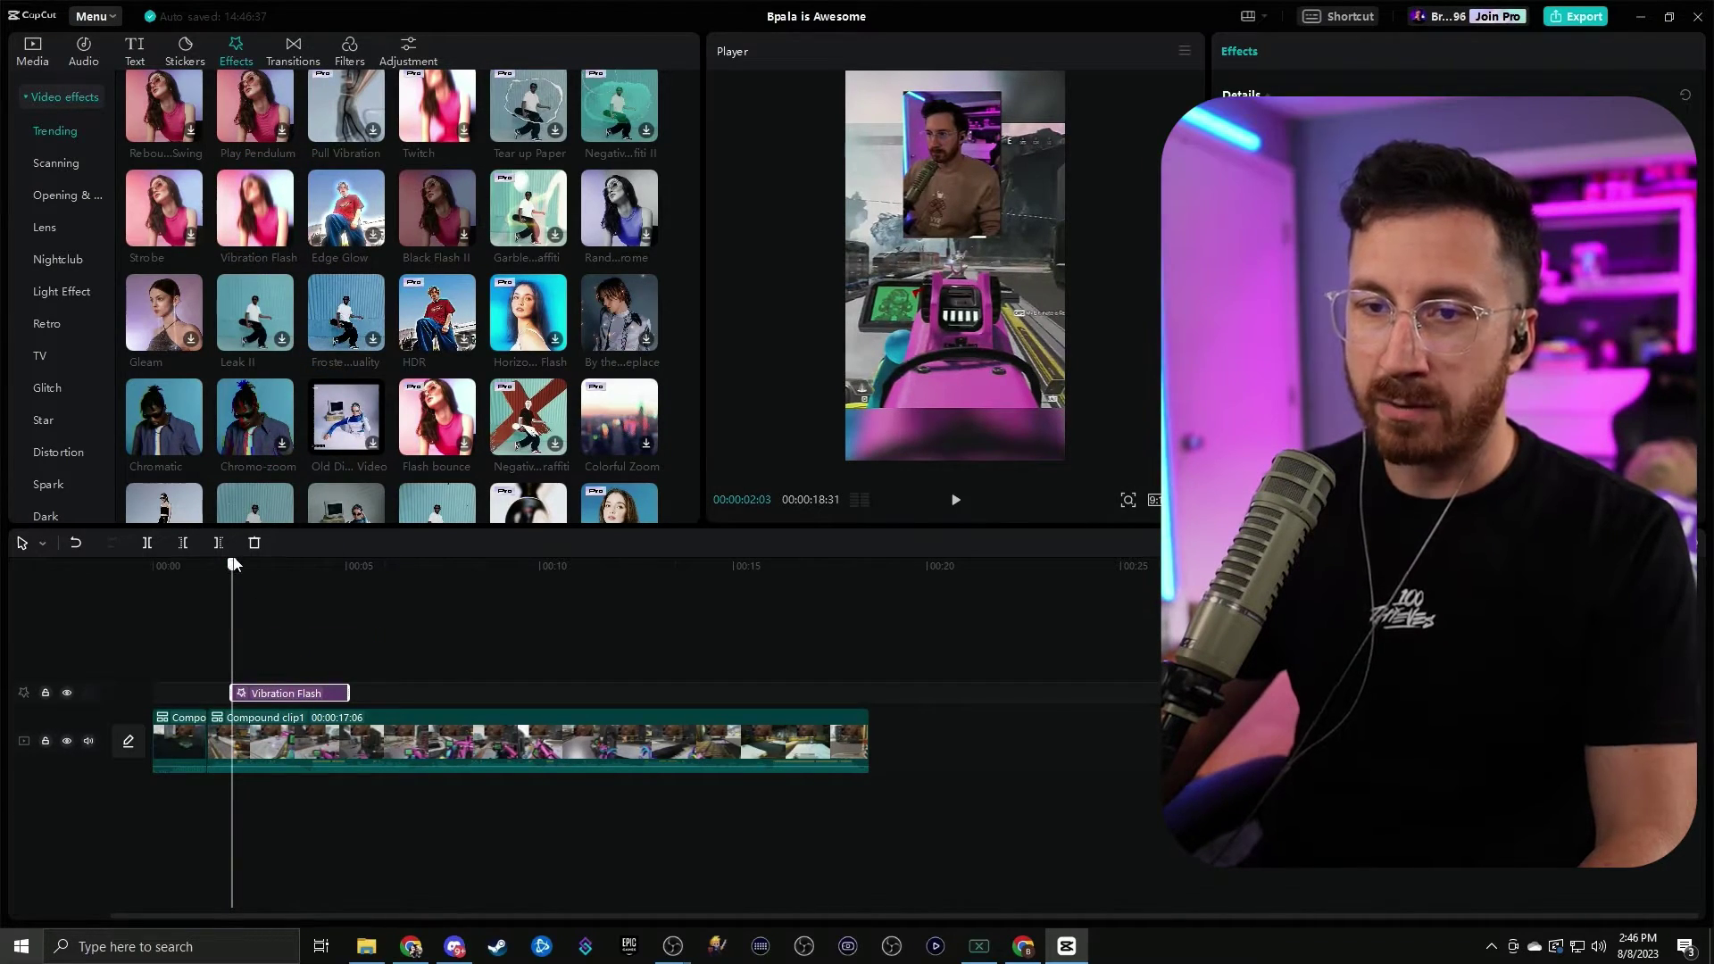
- Play back the start of the Vibration Flash effect to check how it looks
left_click_drag(232, 569, 216, 568)
key("space")
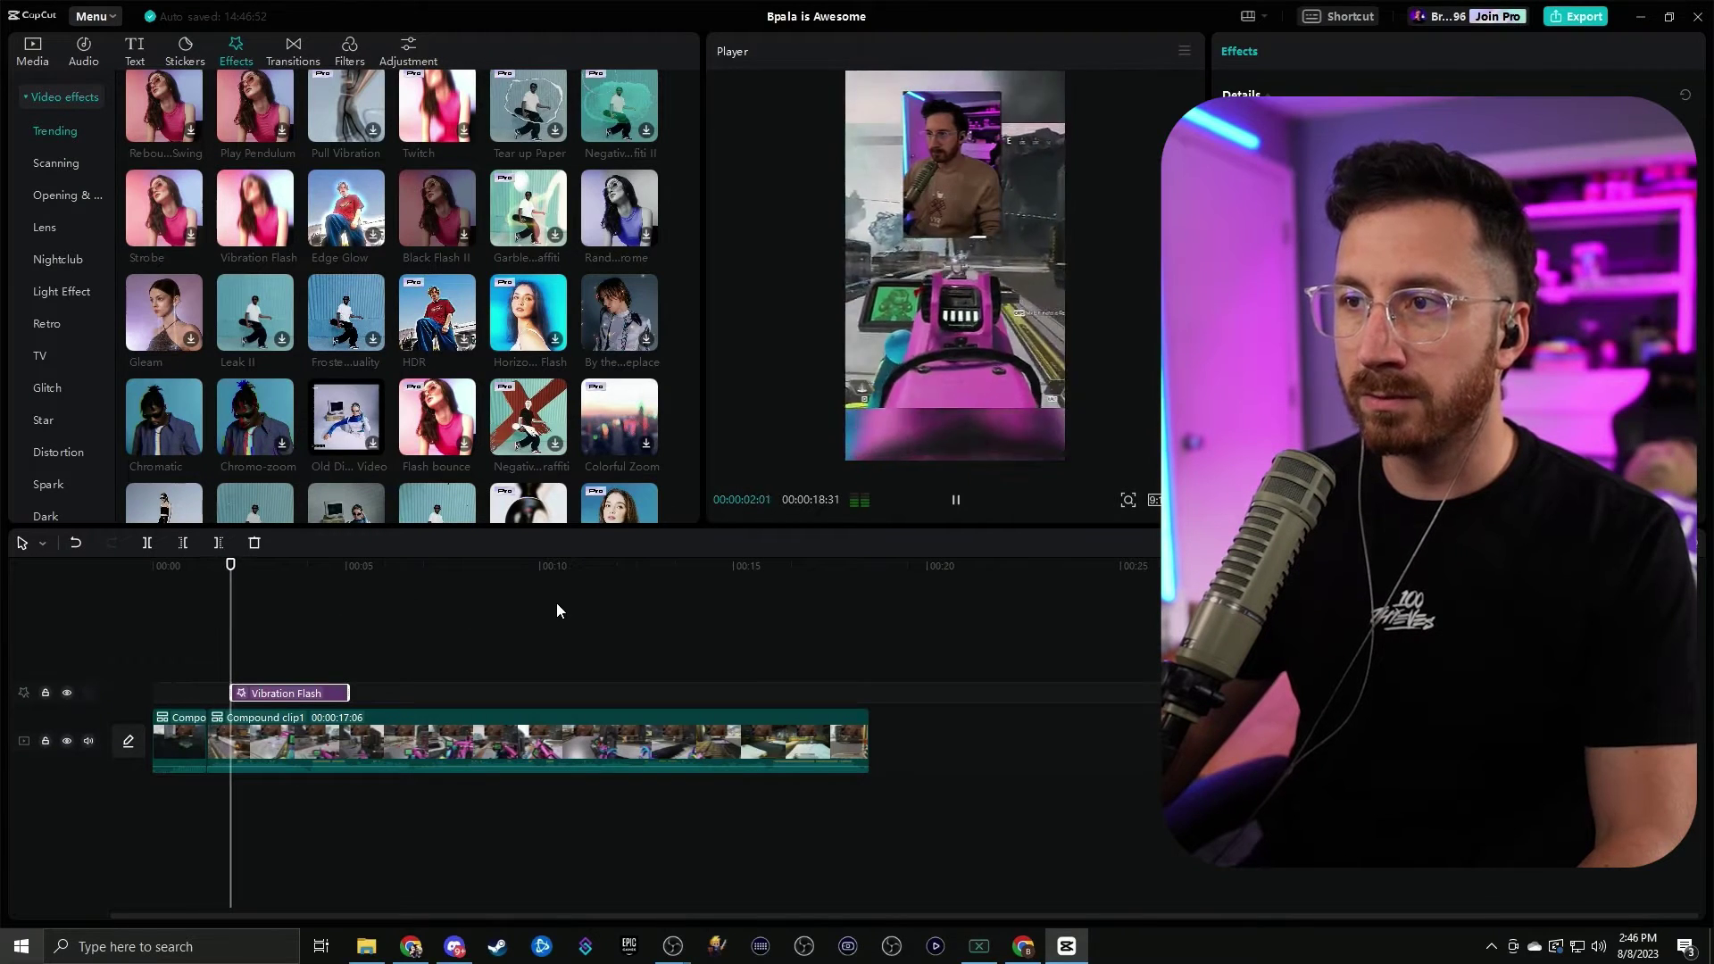
key("space")
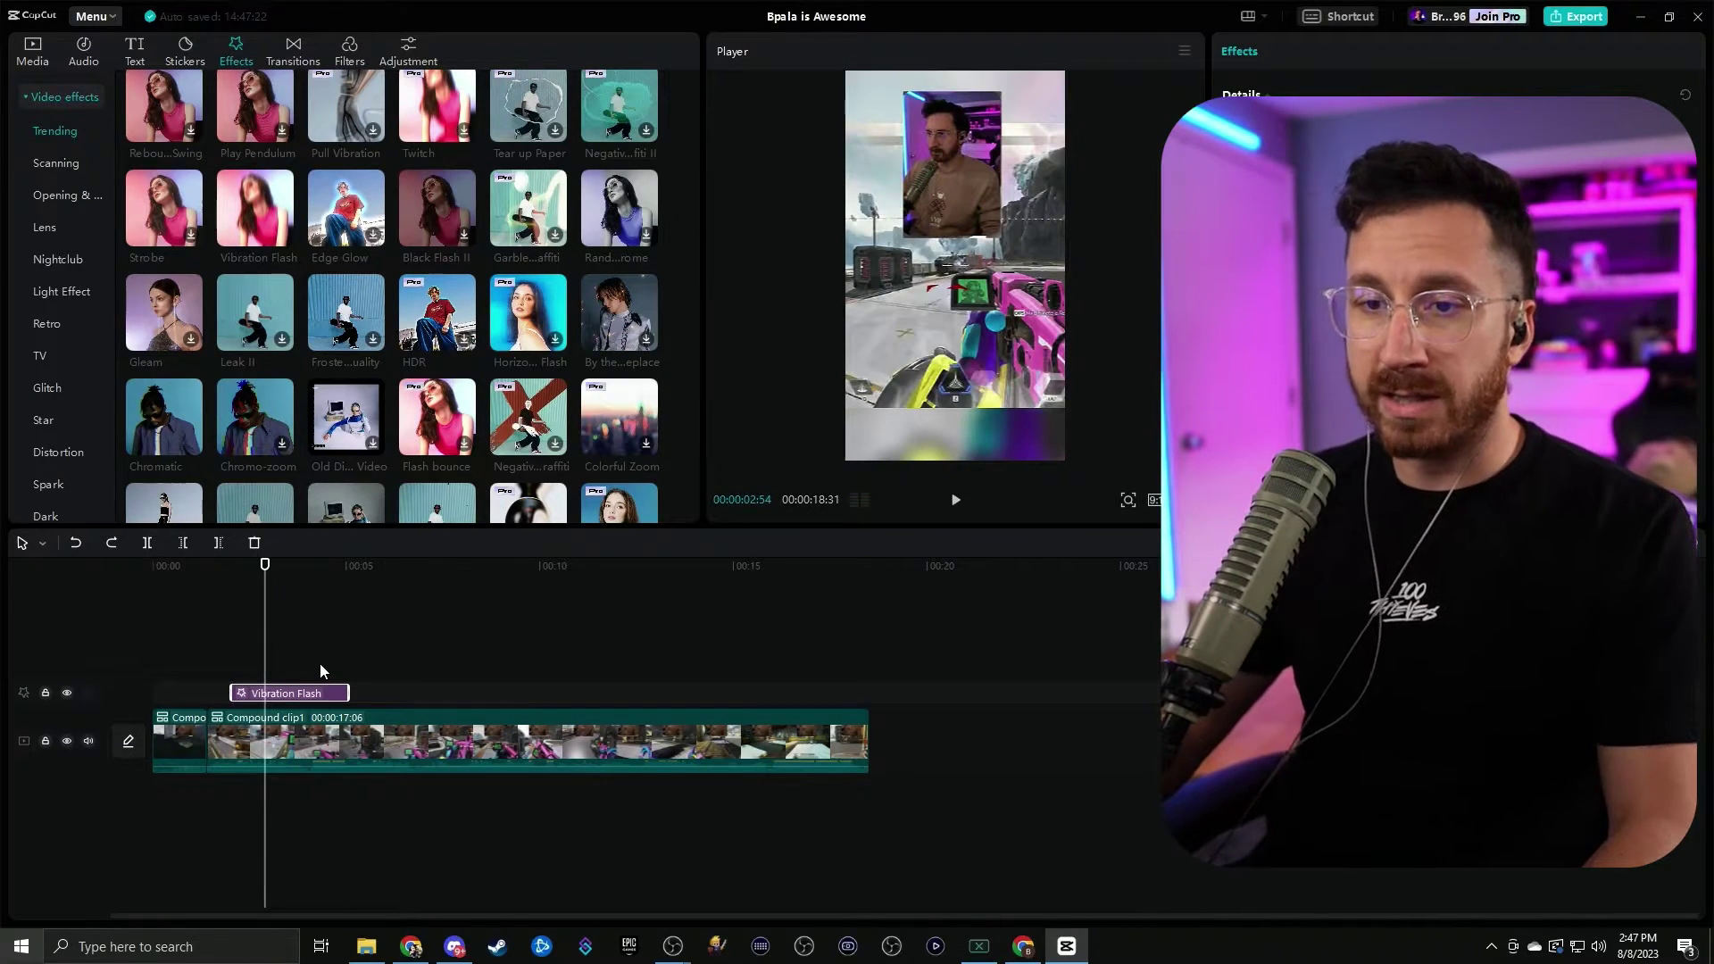
- Split the Vibration Flash effect at 00:00:02:54, start its second part at 00:00:02:59, and shorten that second part
key("ctrl+b")
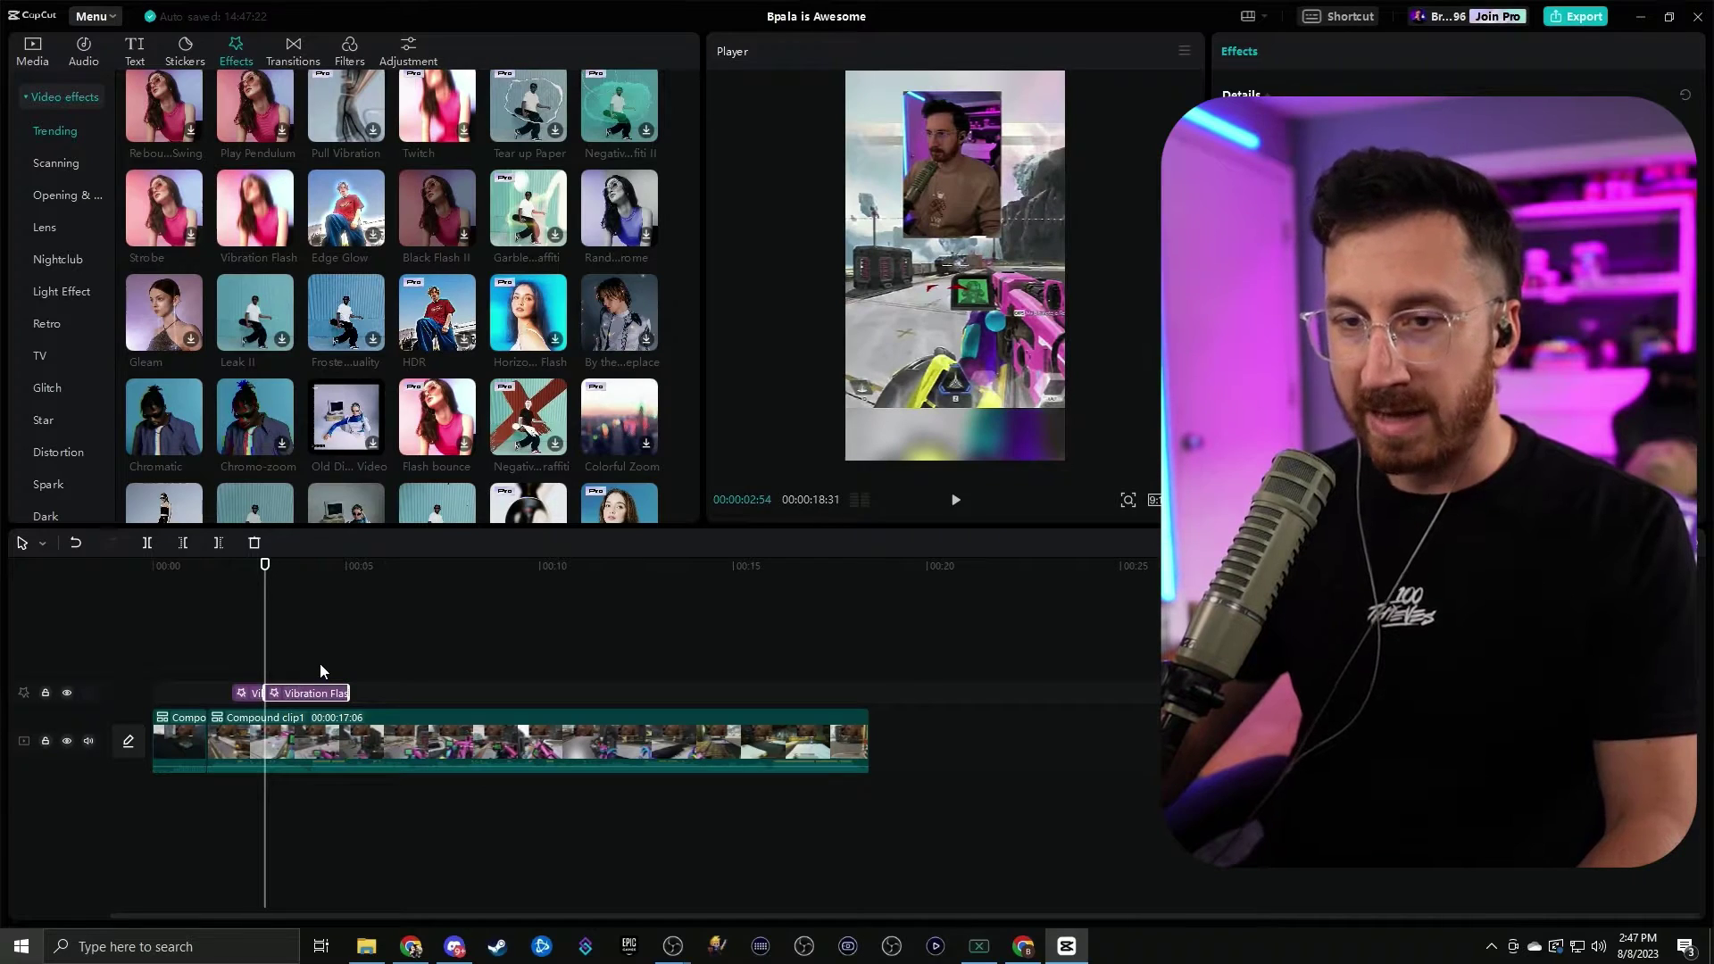
key("ctrl+equal")
left_click(341, 564)
key("q")
mouse_move(341, 564)
left_mouse_down()
mouse_move(381, 564)
mouse_move(319, 571)
left_mouse_up()
key("q")
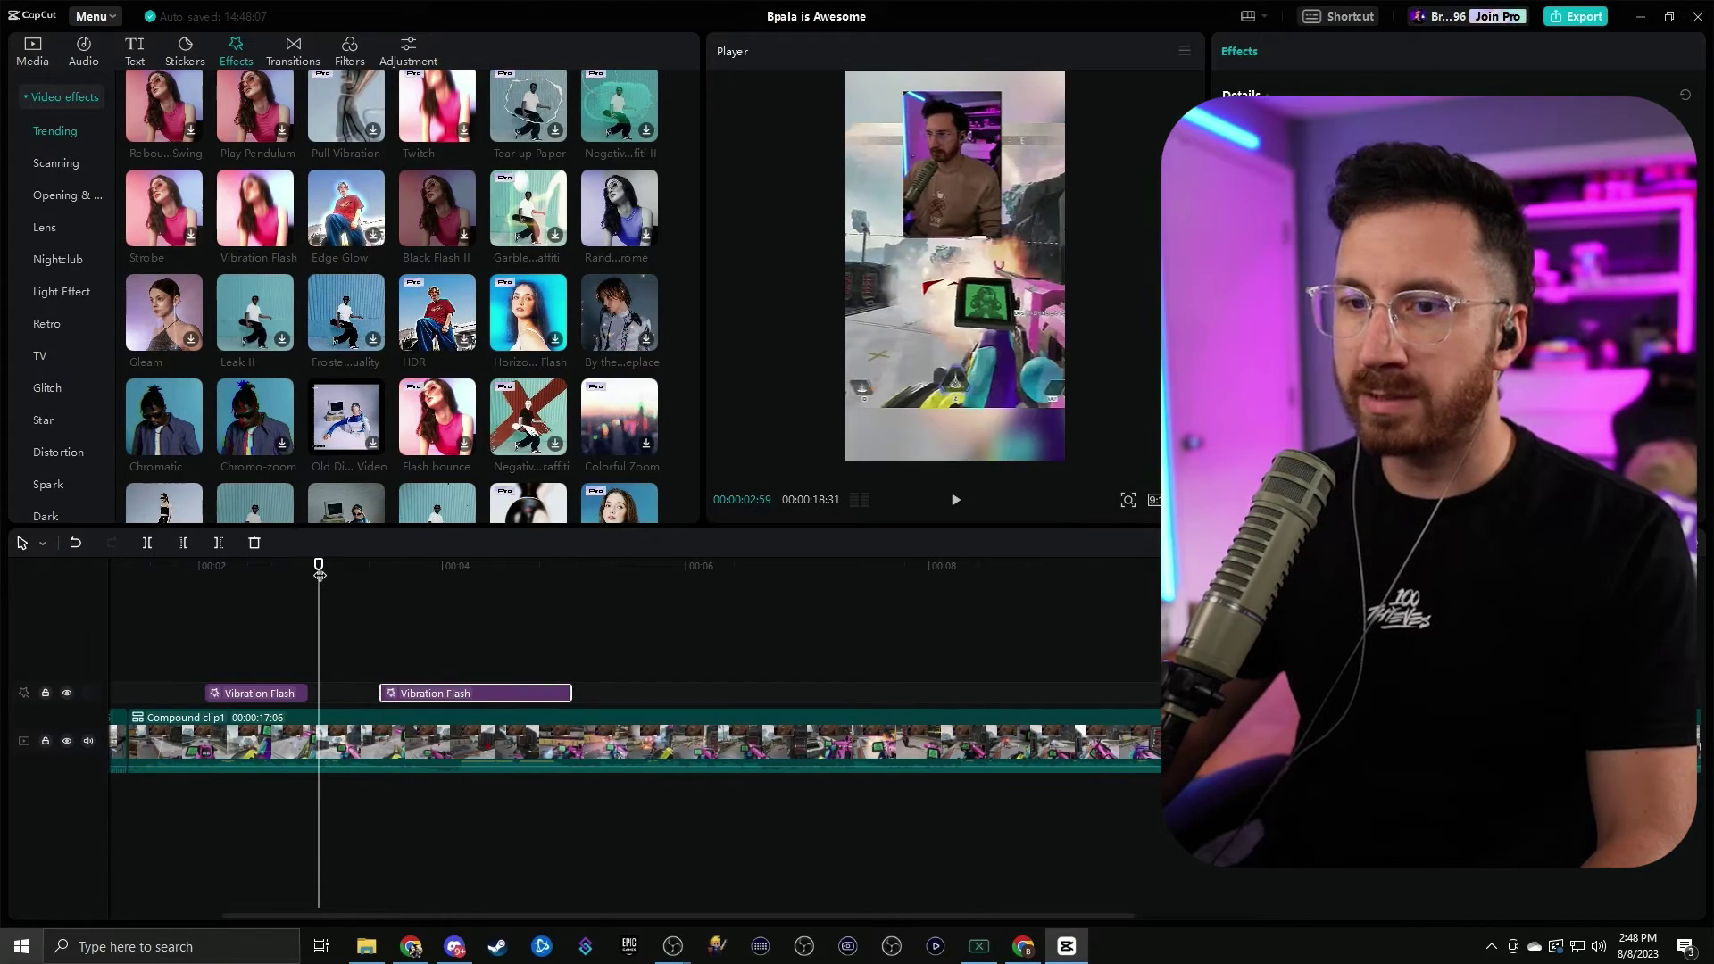
left_click_drag(428, 700, 377, 702)
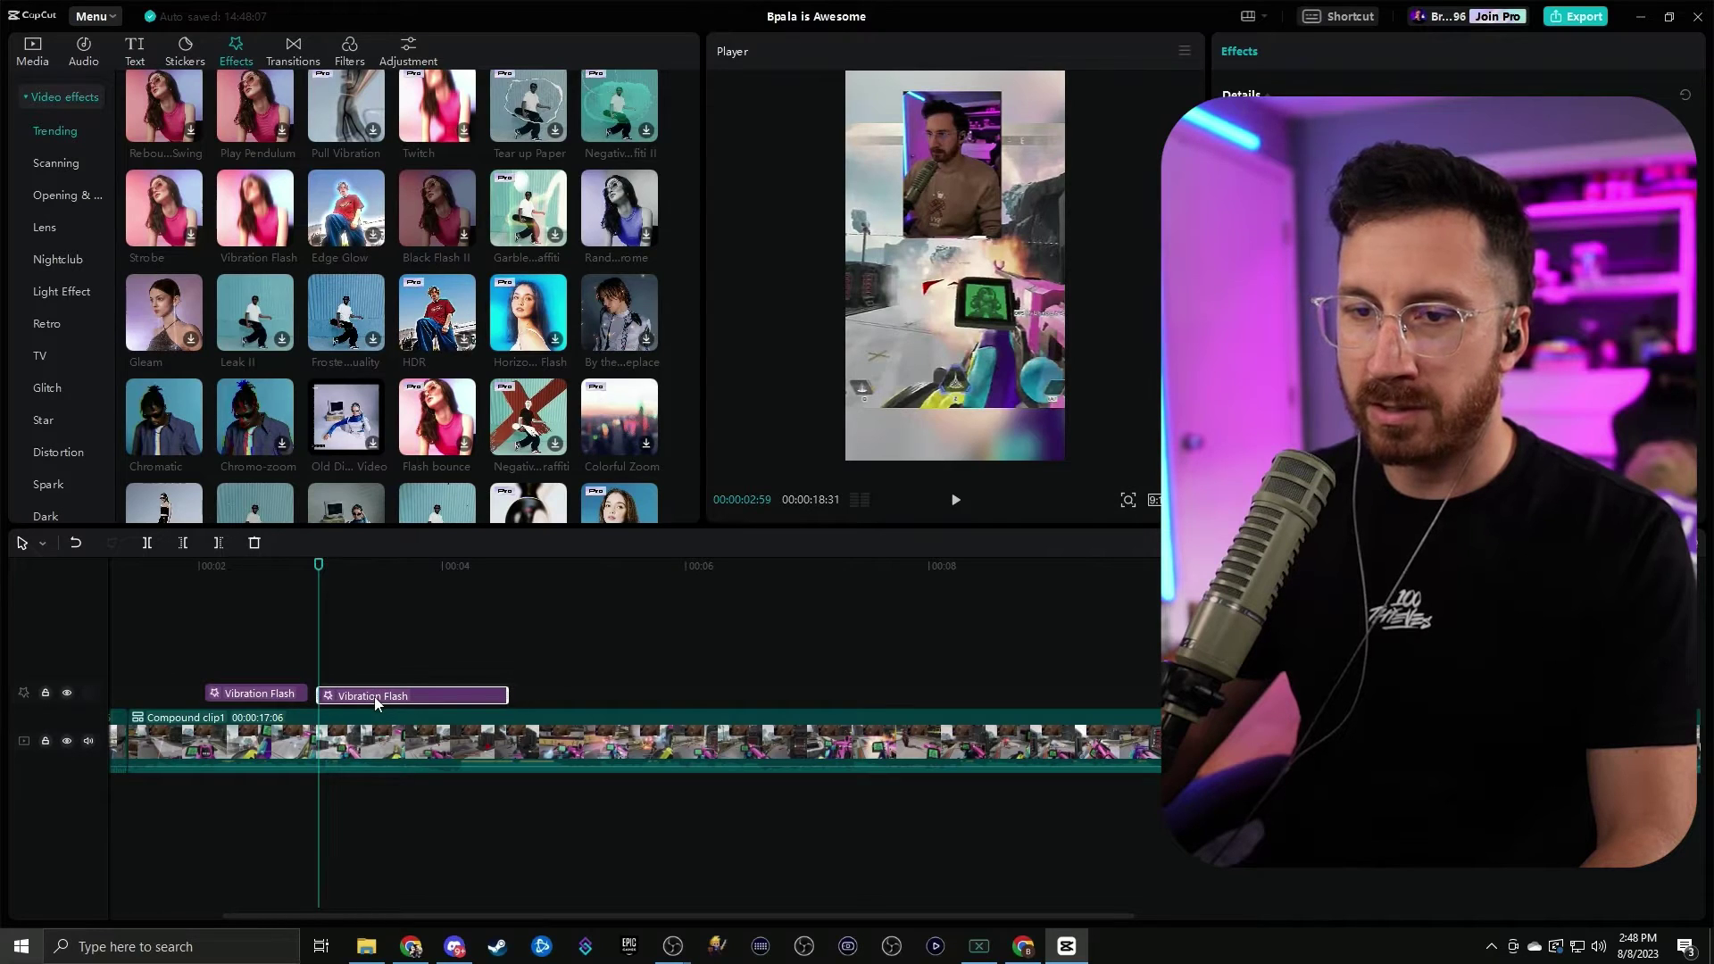
left_click(505, 643)
scroll(578, 647, "down", 3)
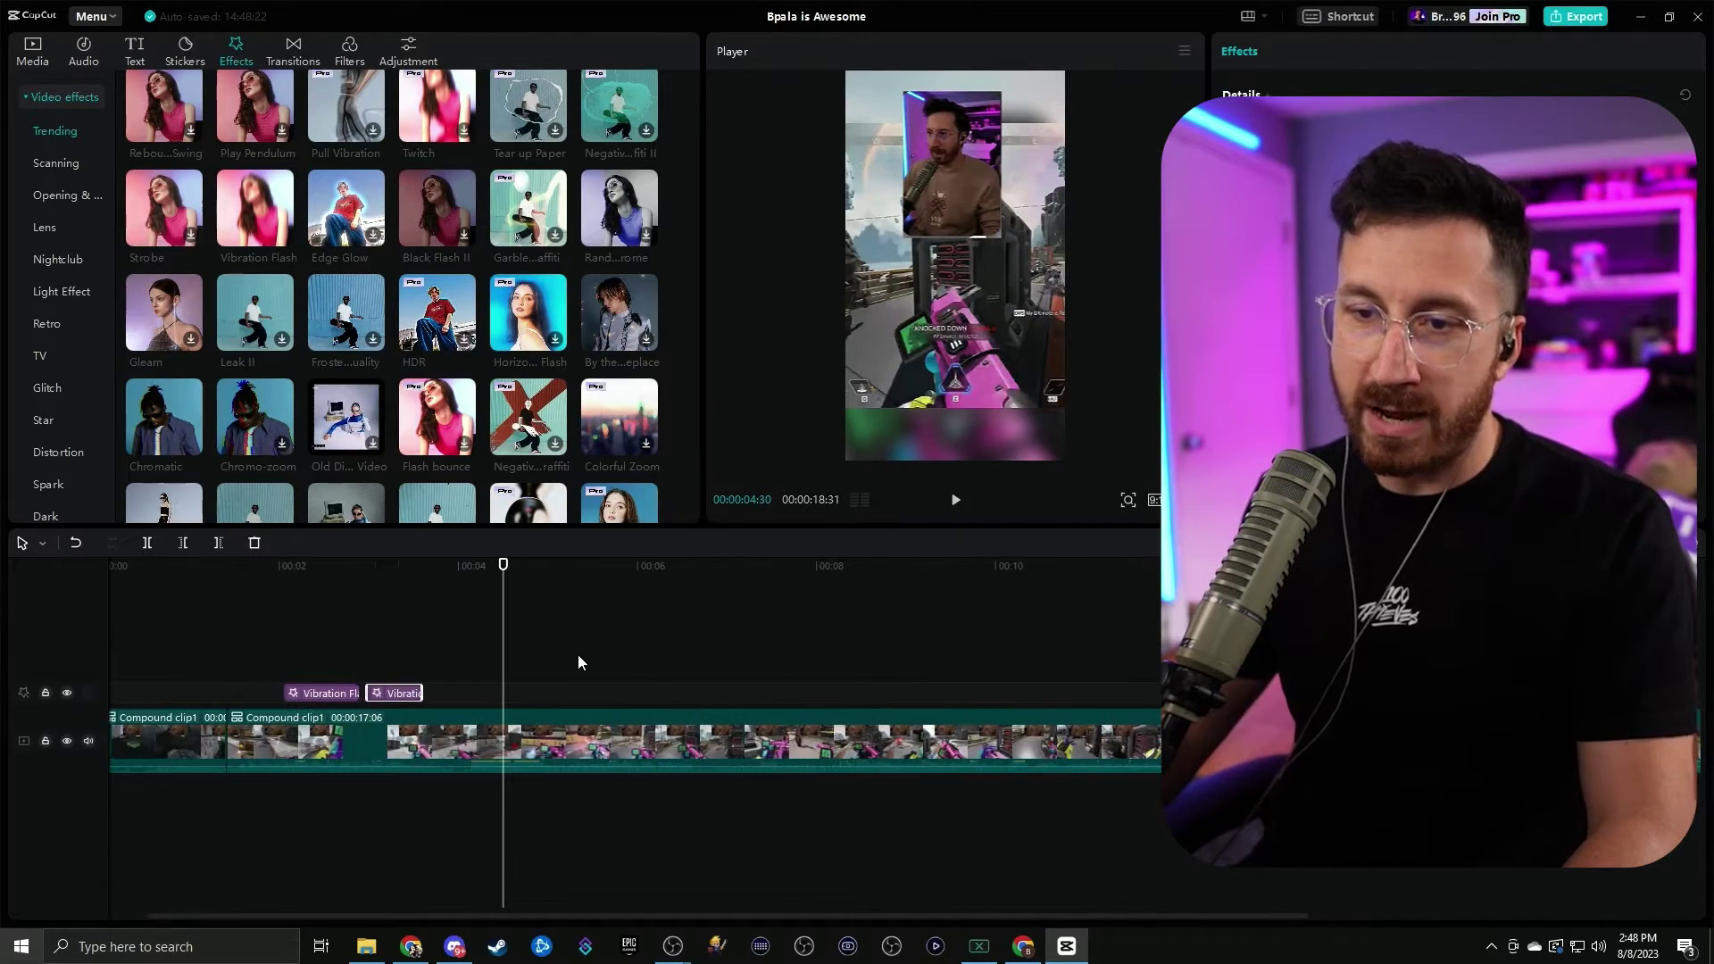
scroll(576, 653, "down", 2)
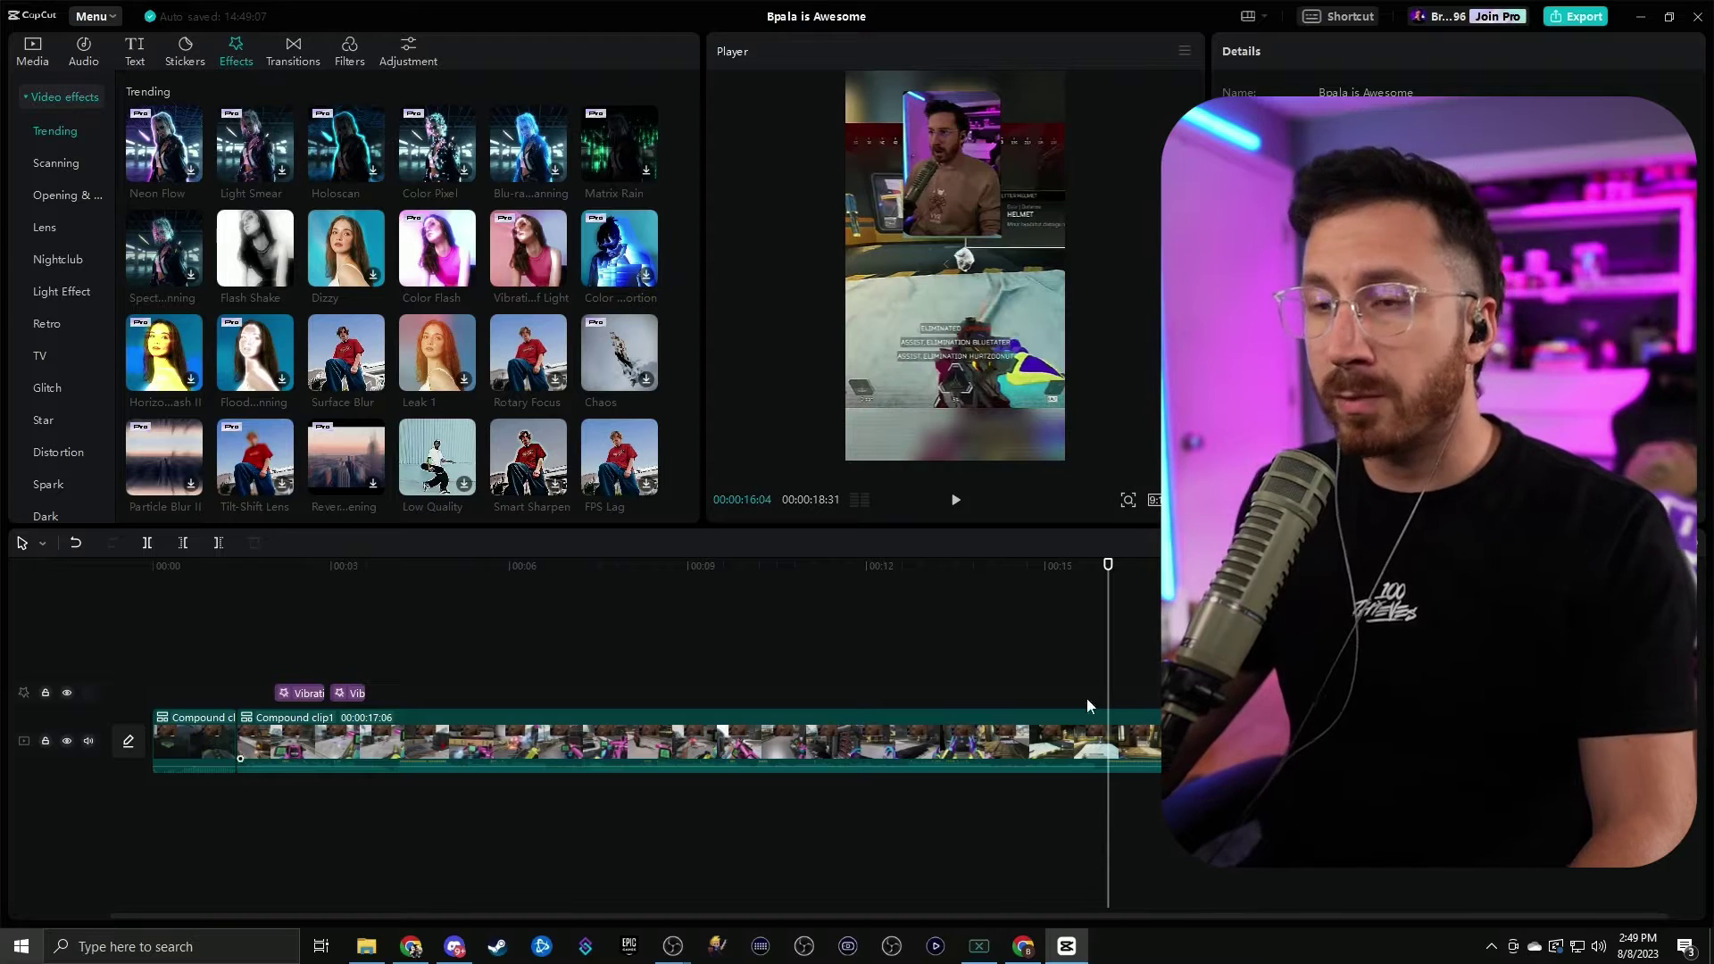
- Add the white radiating speed-lines sticker from the Trending stickers at 00:00:16:04 and enlarge it to fill the frame's height
left_click(186, 56)
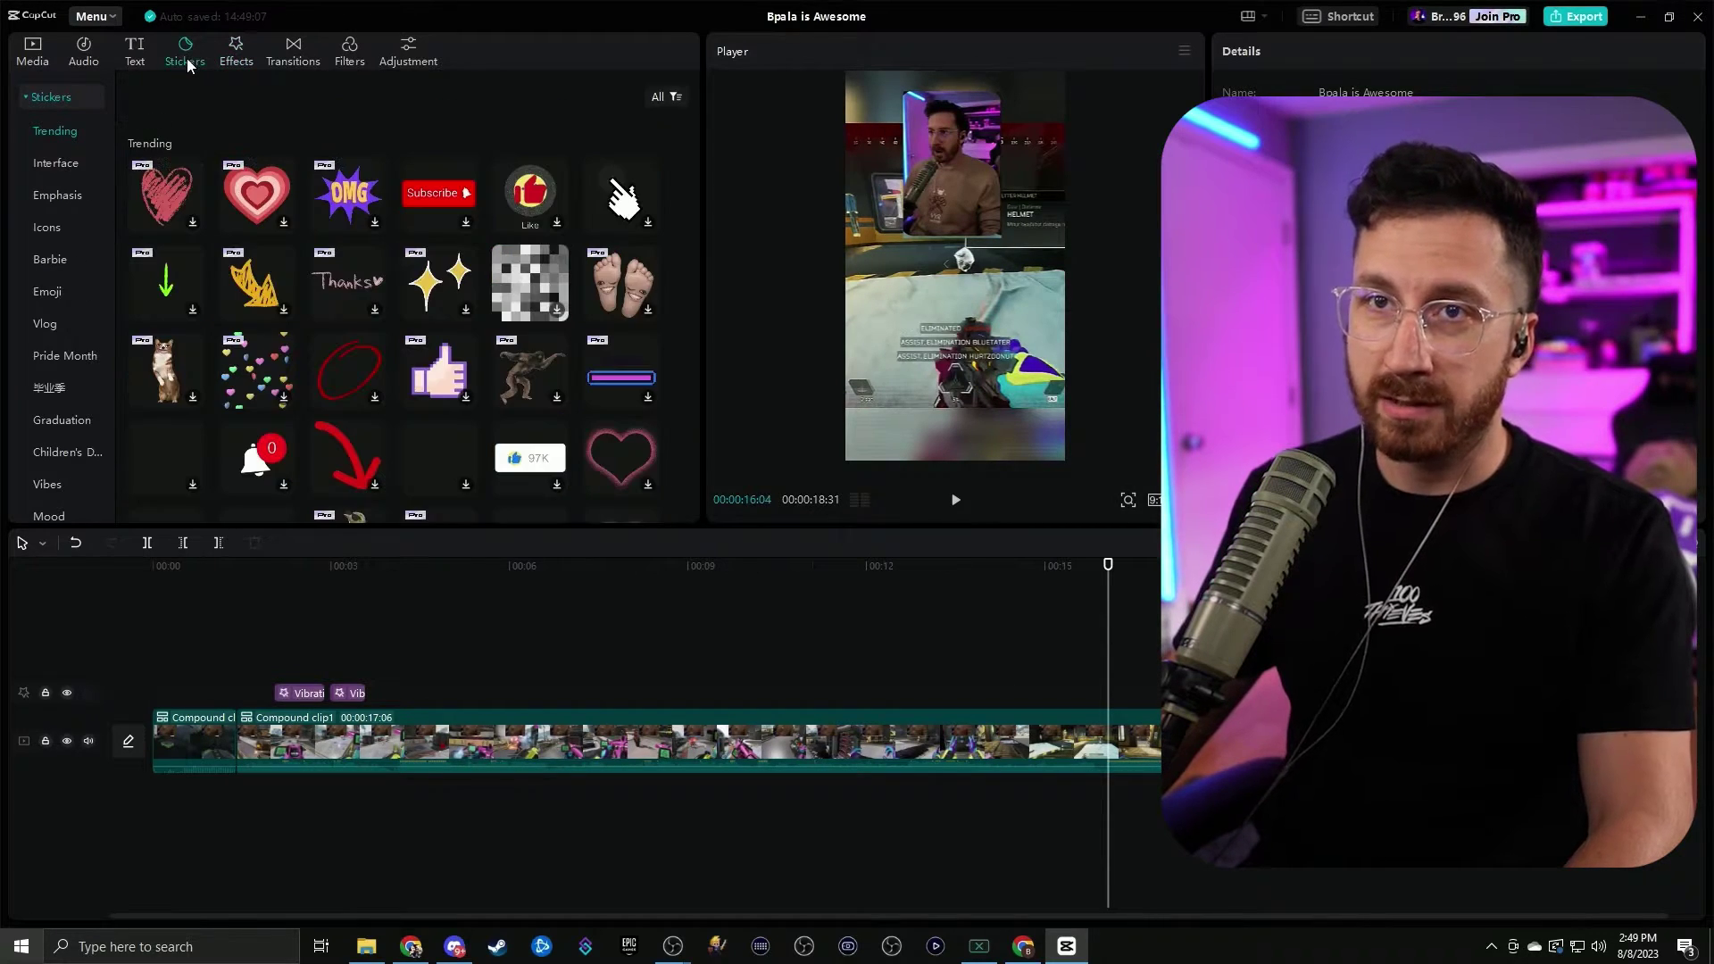
scroll(339, 349, "down", 3)
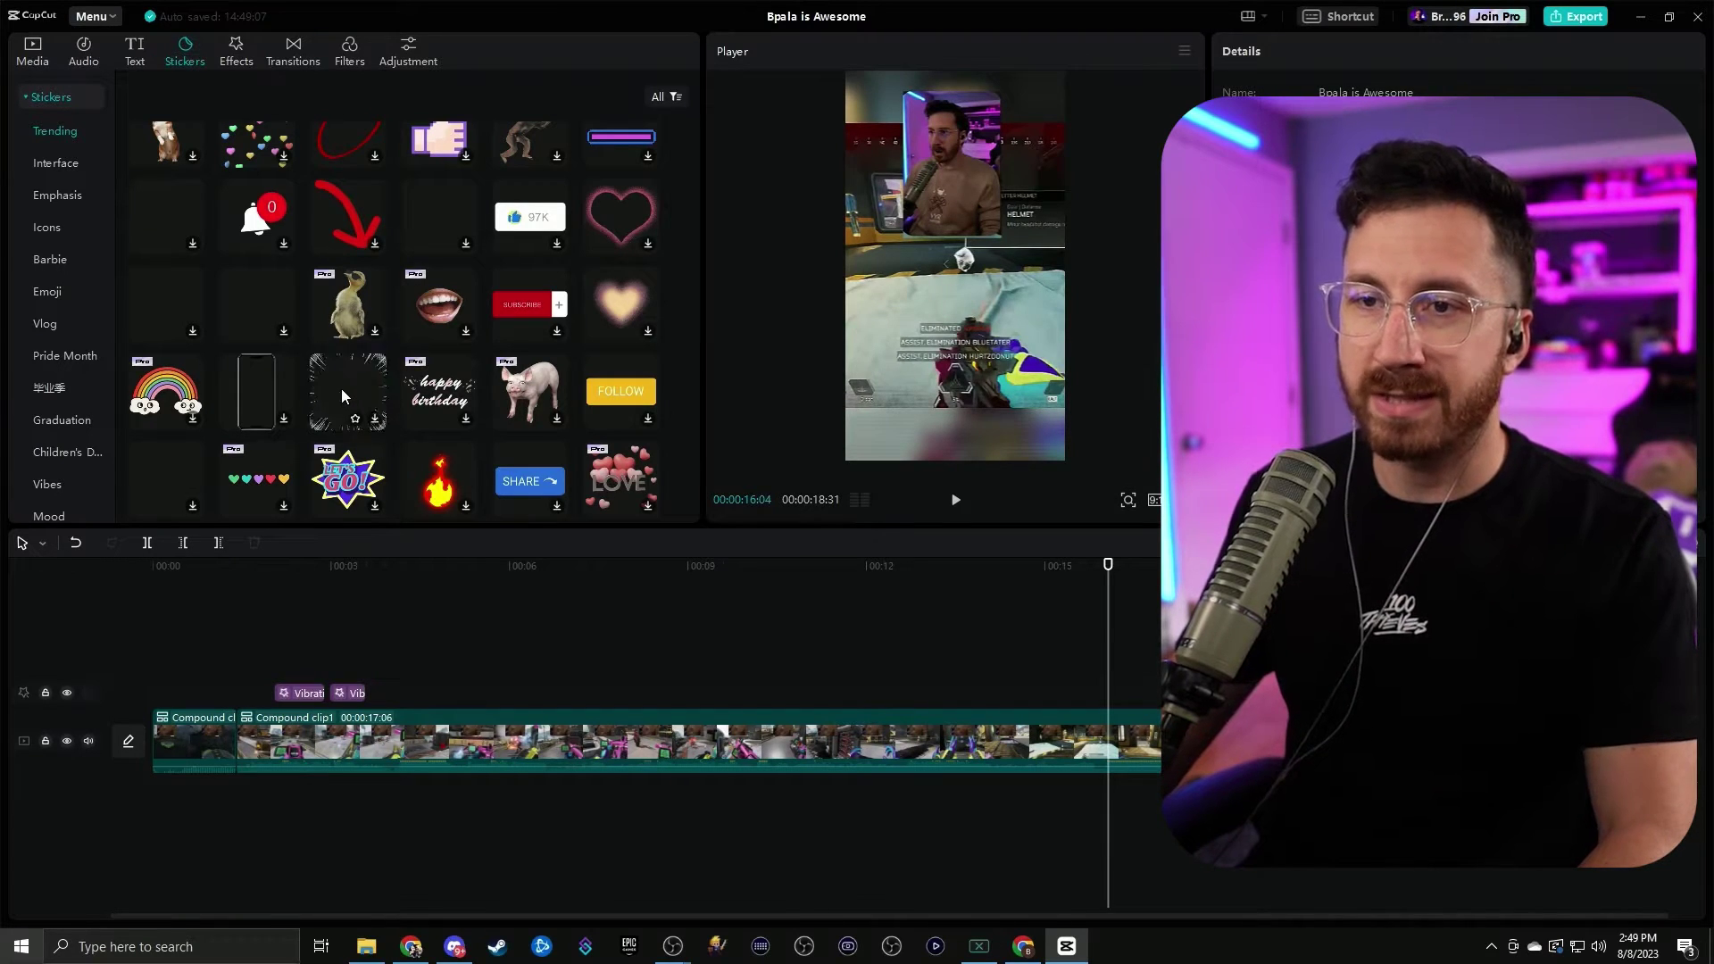
left_click_drag(341, 396, 1116, 639)
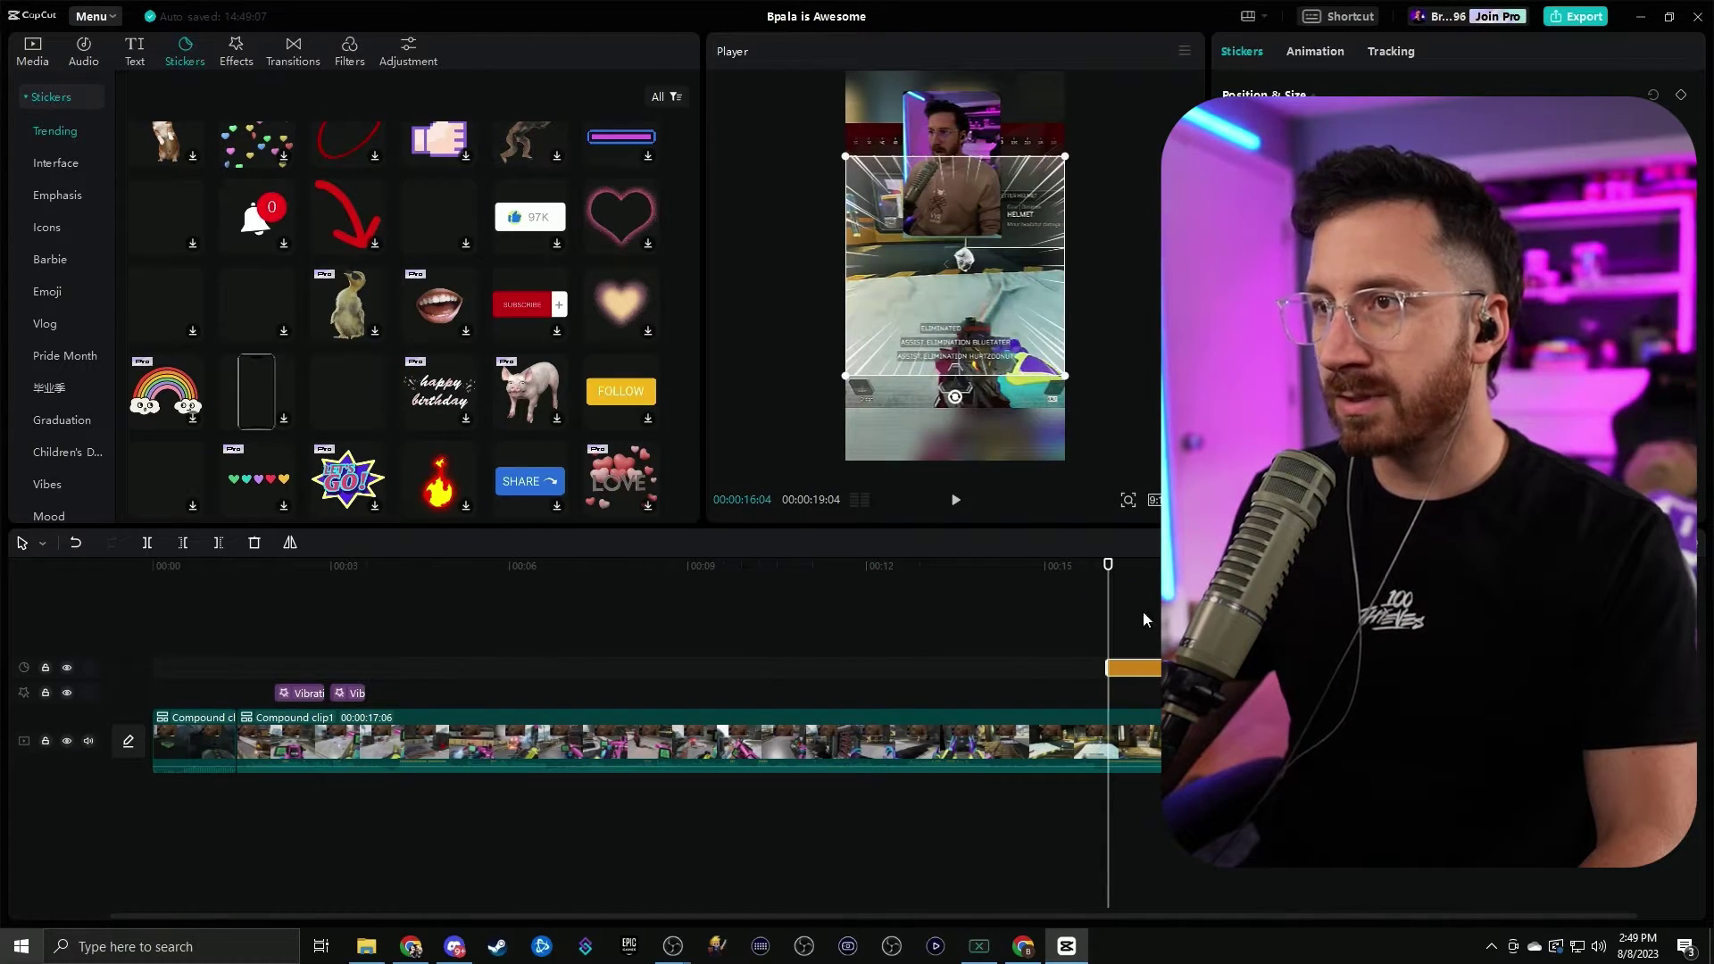
left_click_drag(1065, 375, 1150, 461)
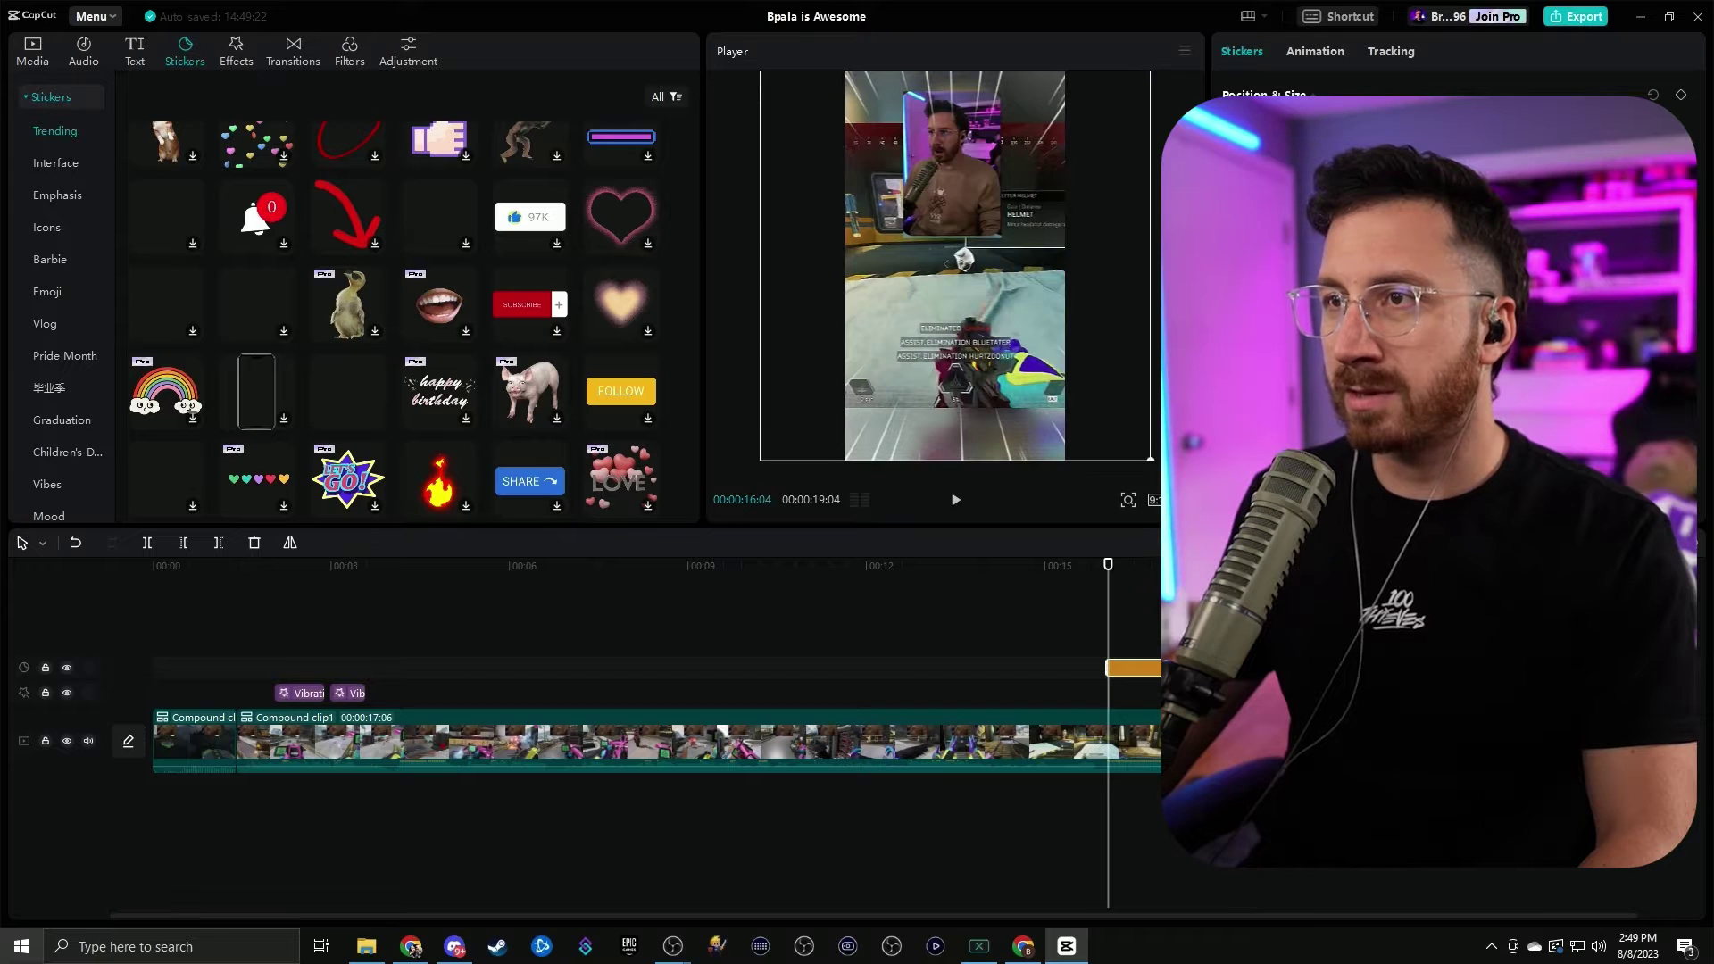
- Add the Flash Shake effect from the Trending video effects at 00:00:16:04, and end both it and the sticker where the video ends
left_click(236, 51)
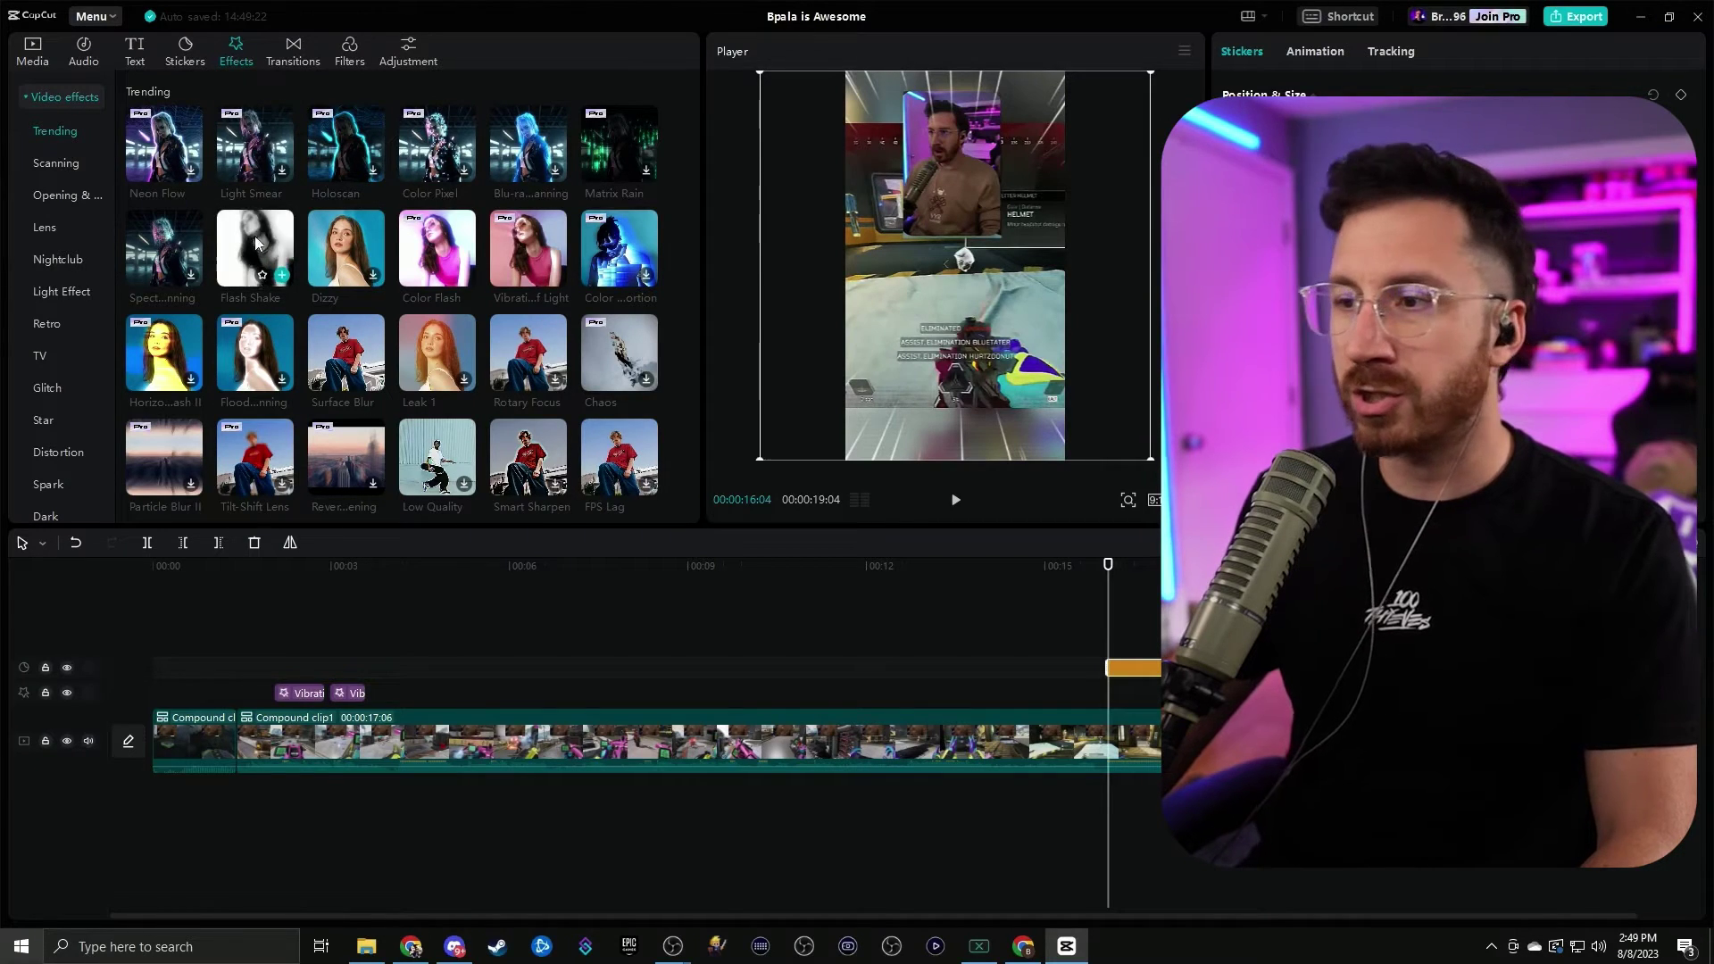
left_click_drag(254, 236, 1111, 692)
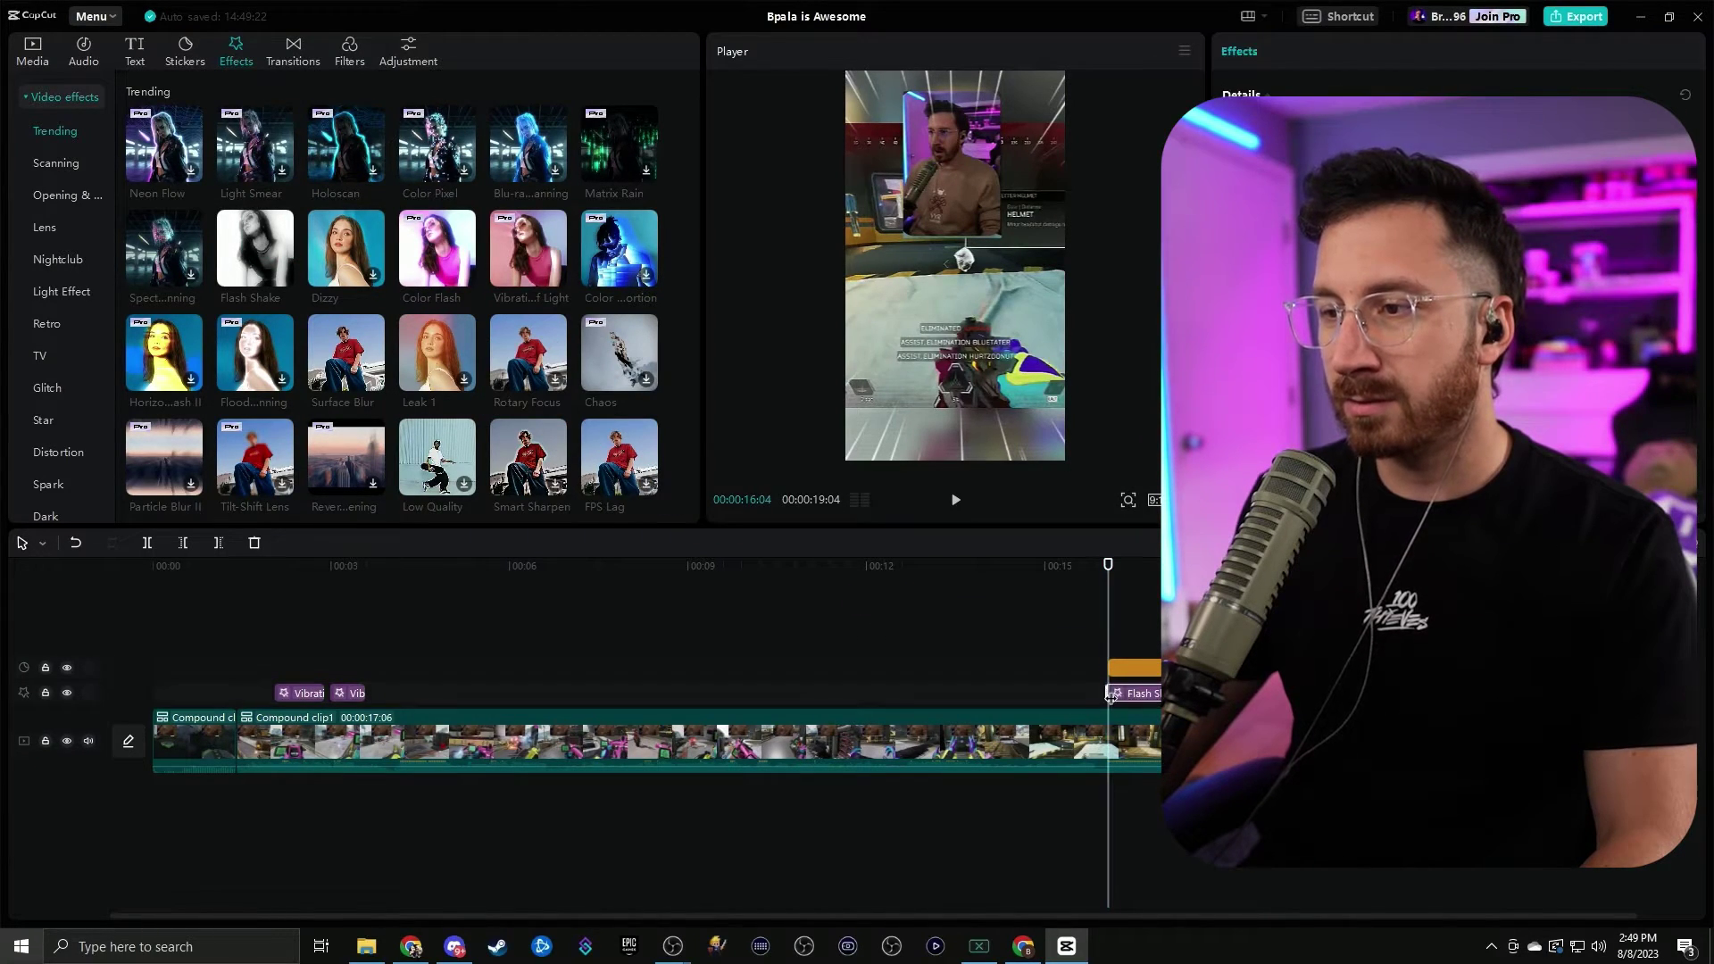
left_click(1062, 564)
key("space")
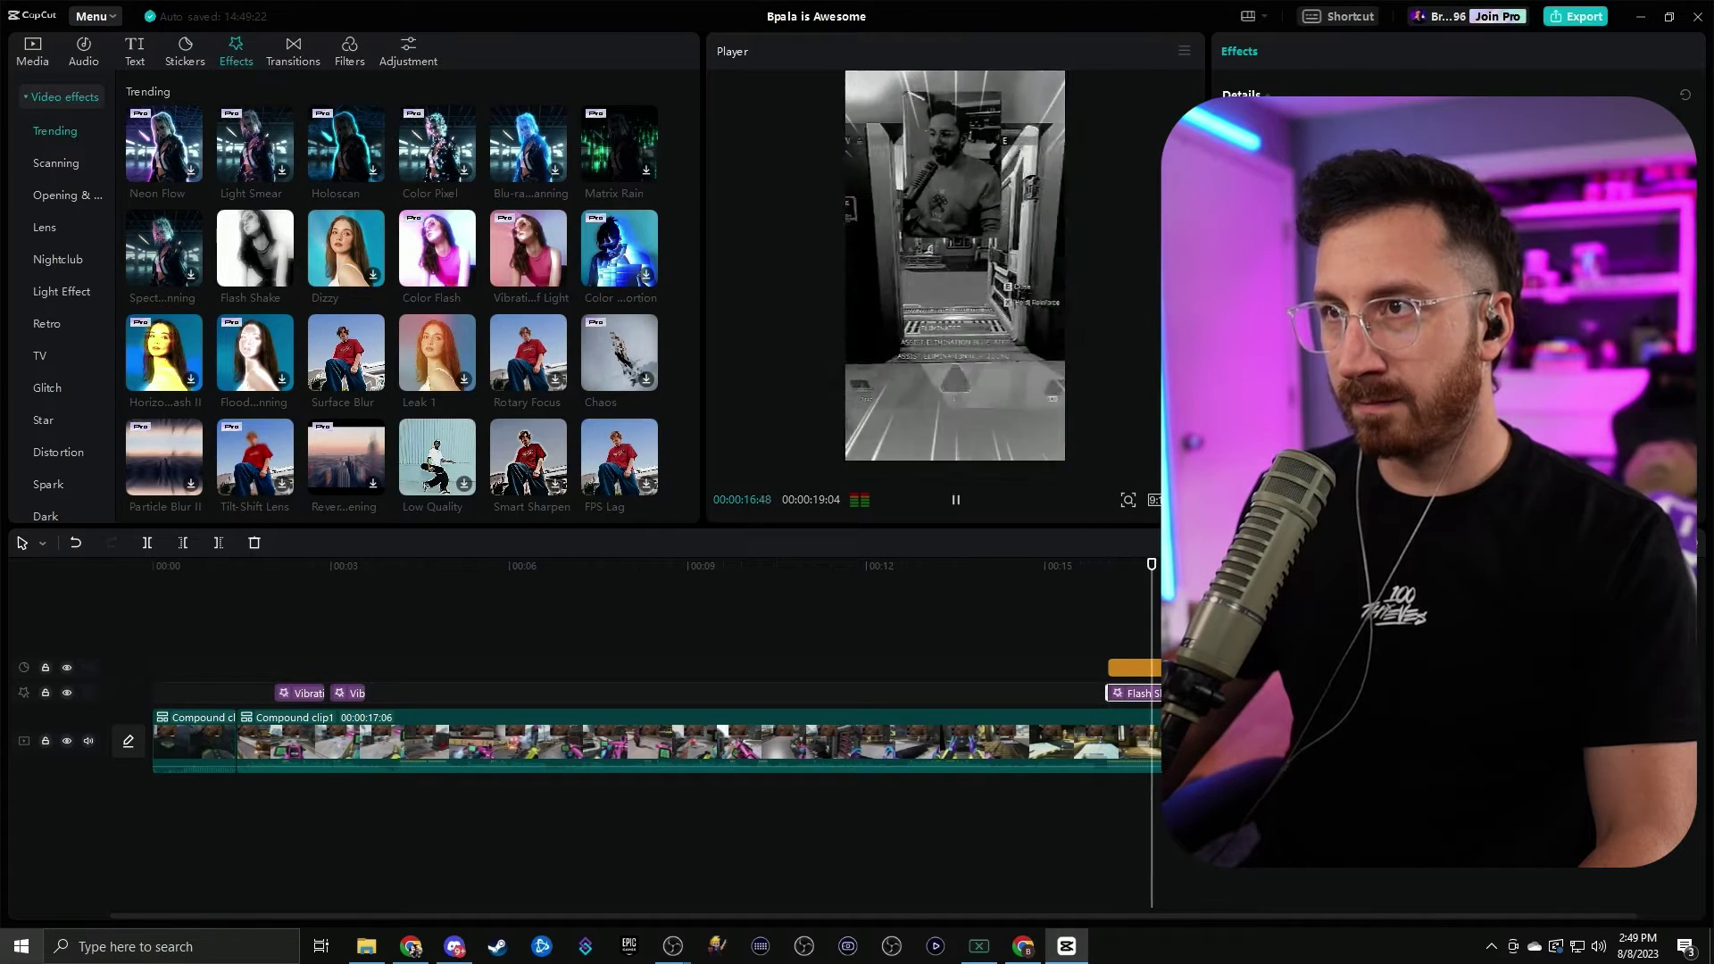
key("space")
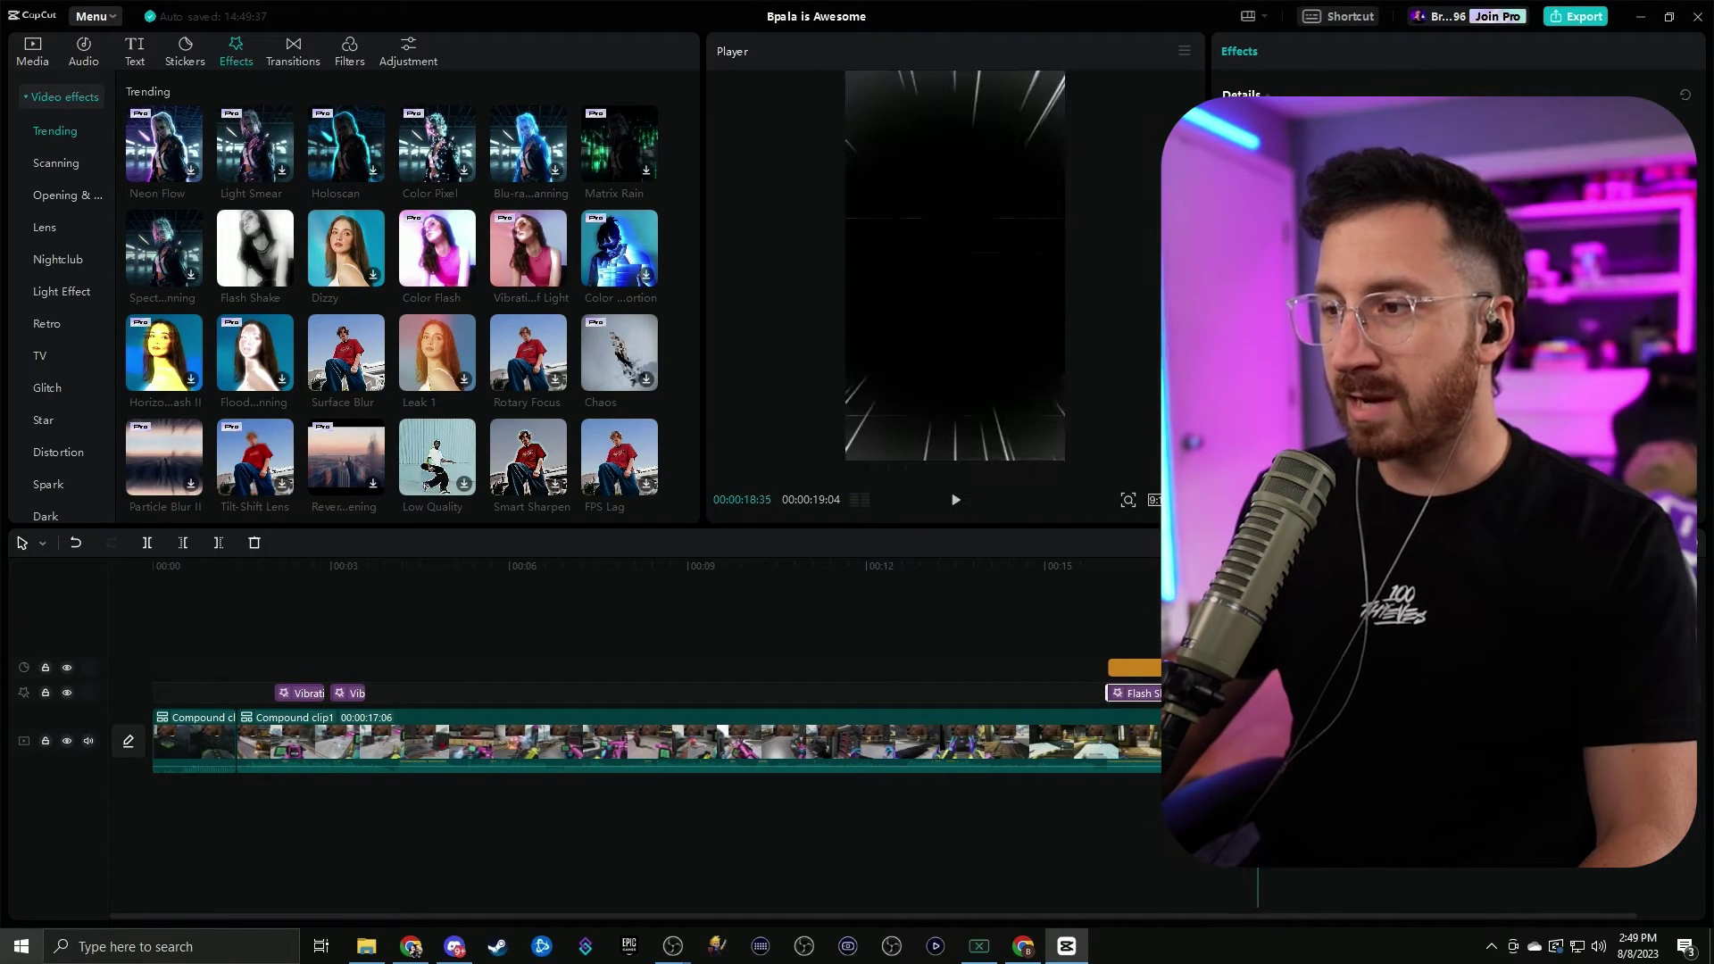
left_click(1132, 667)
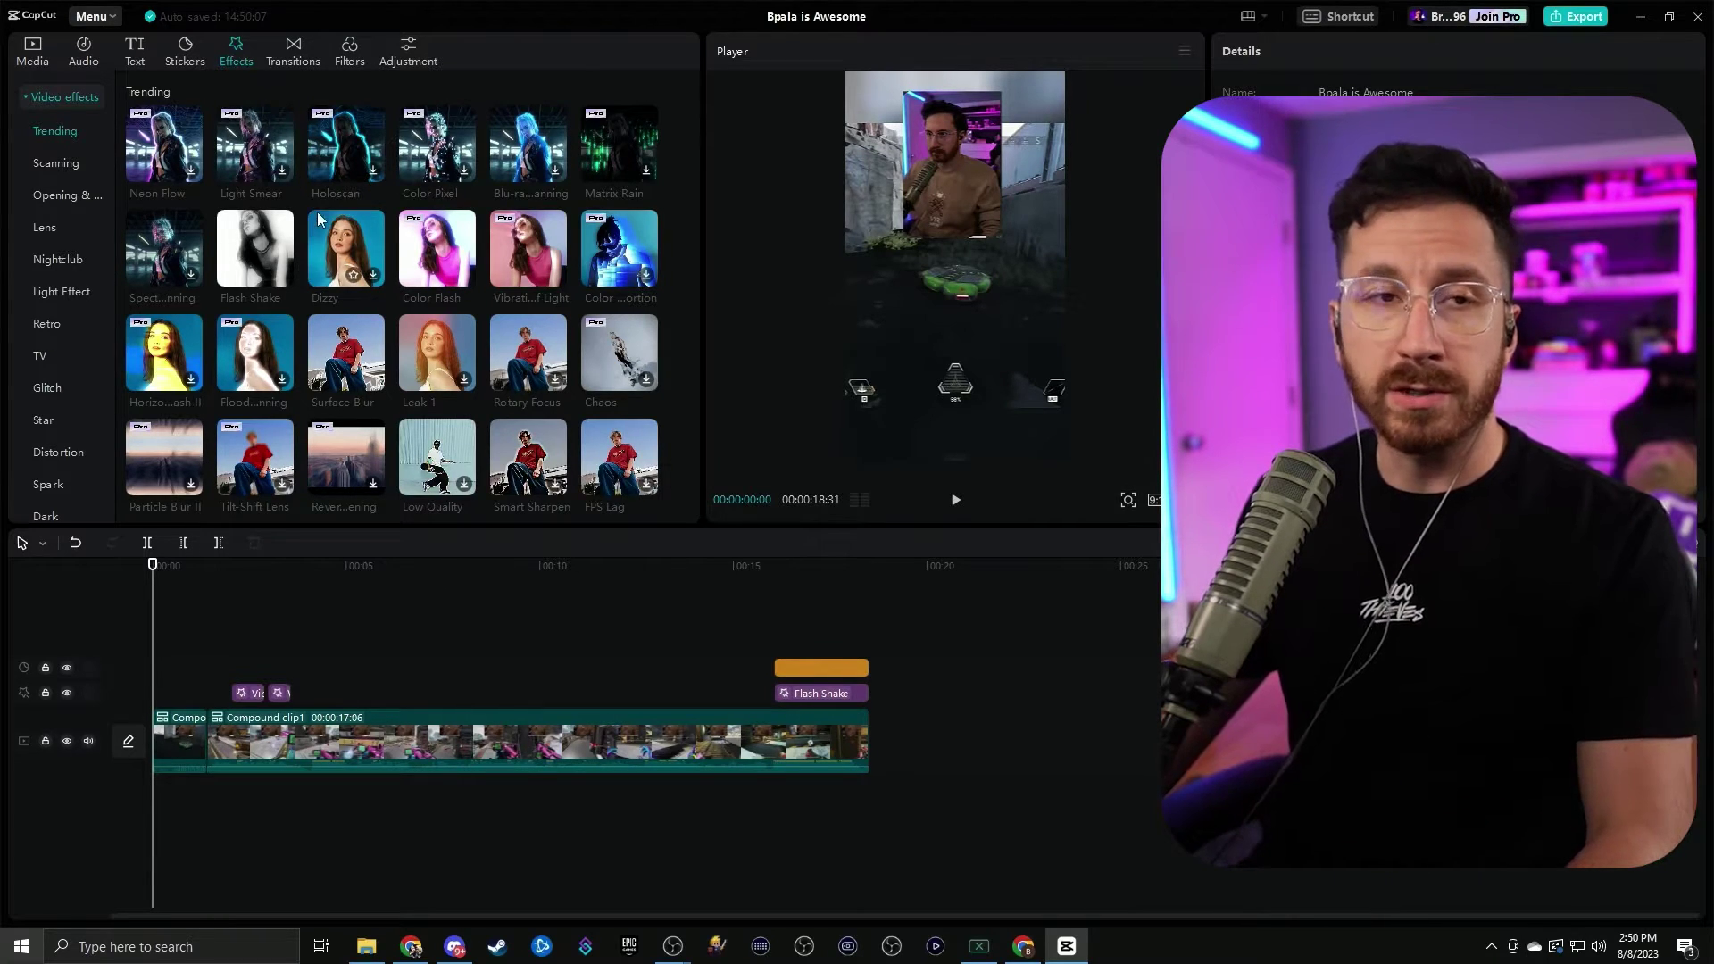
- Generate English auto captions for the video and delete the first caption
left_click(136, 51)
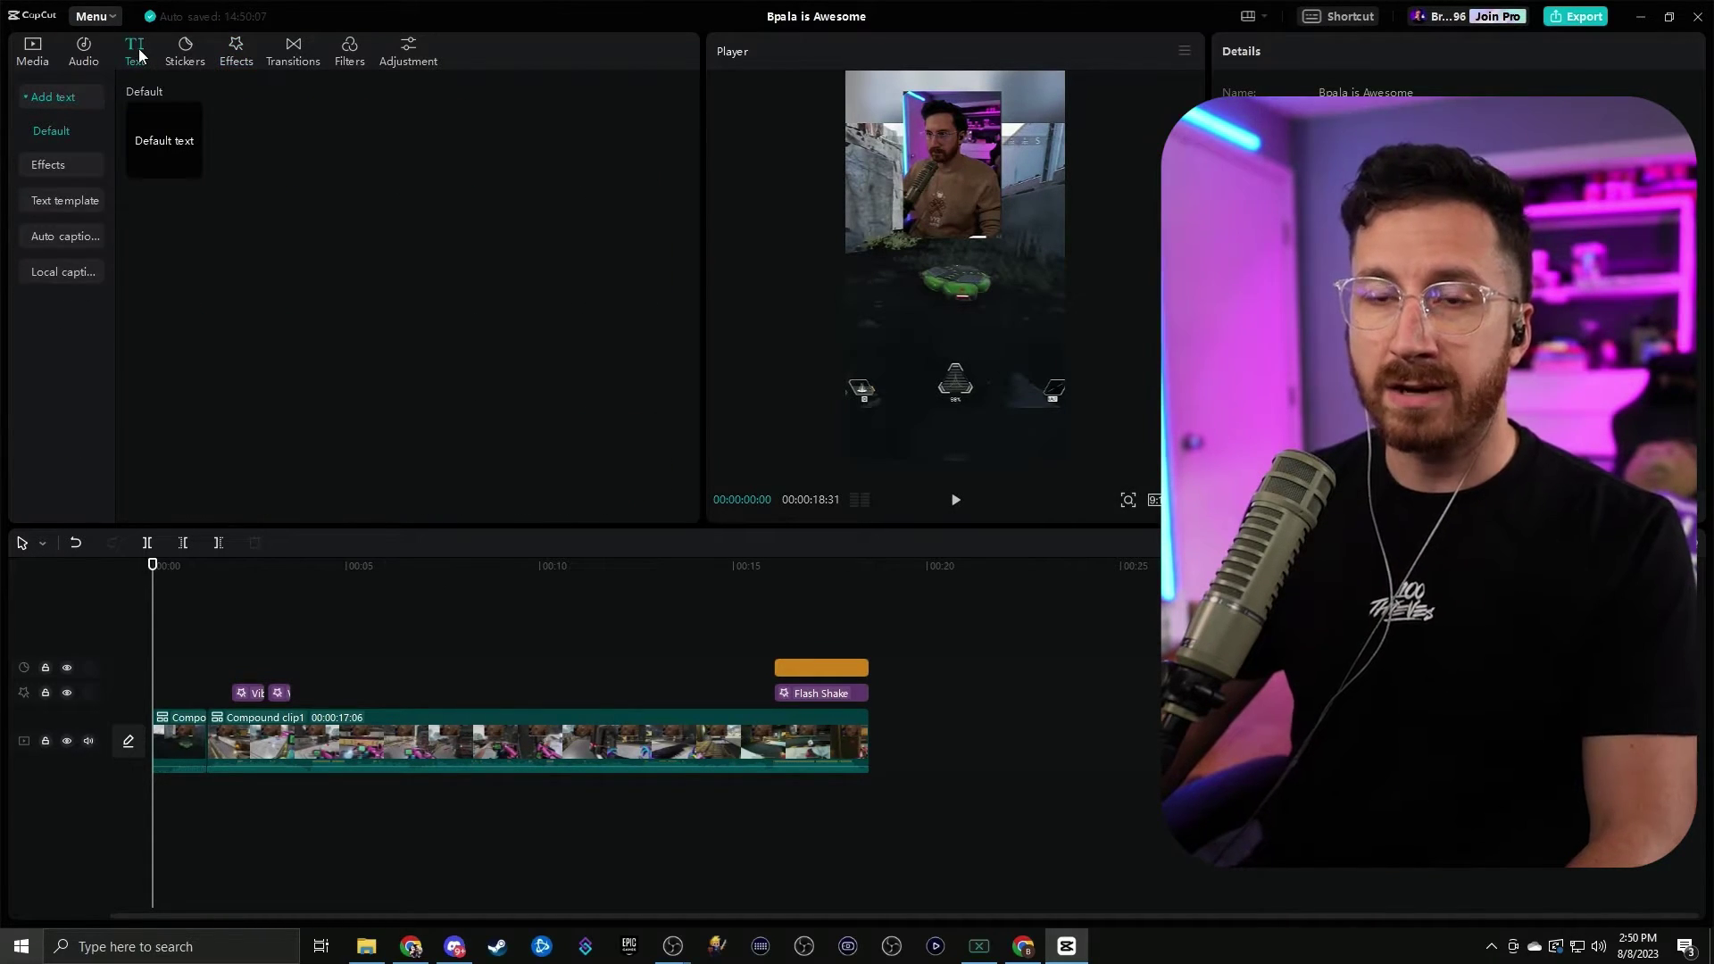
left_click(56, 239)
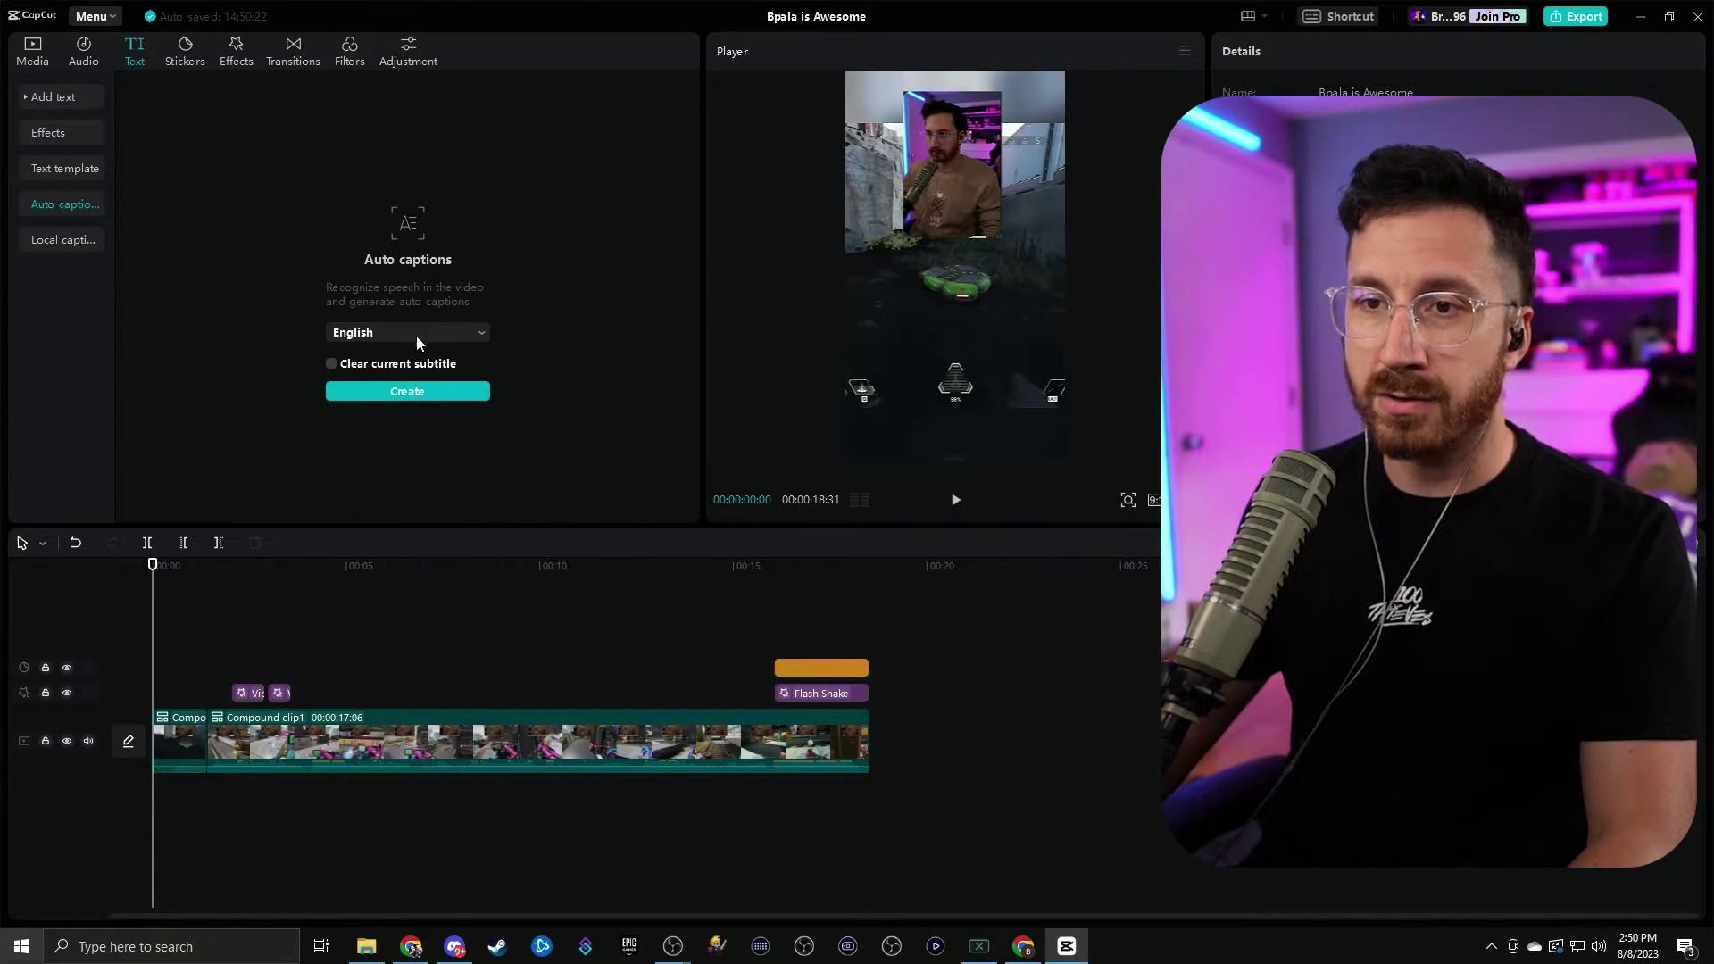
left_click(403, 393)
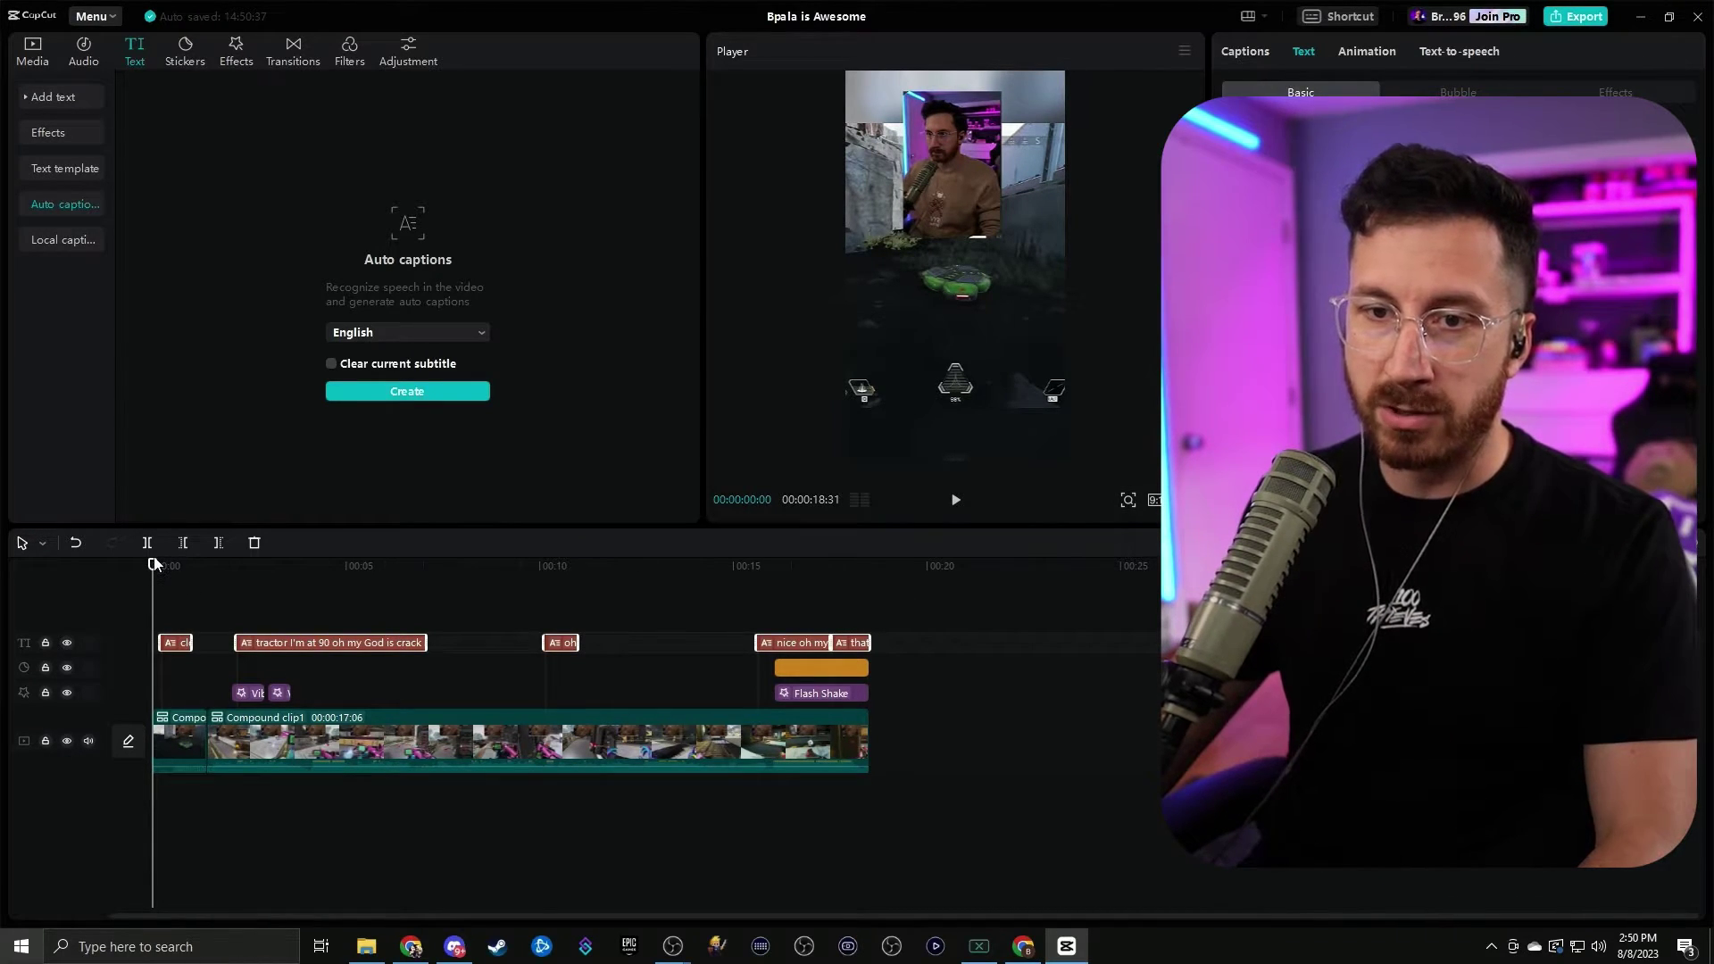
left_click(188, 642)
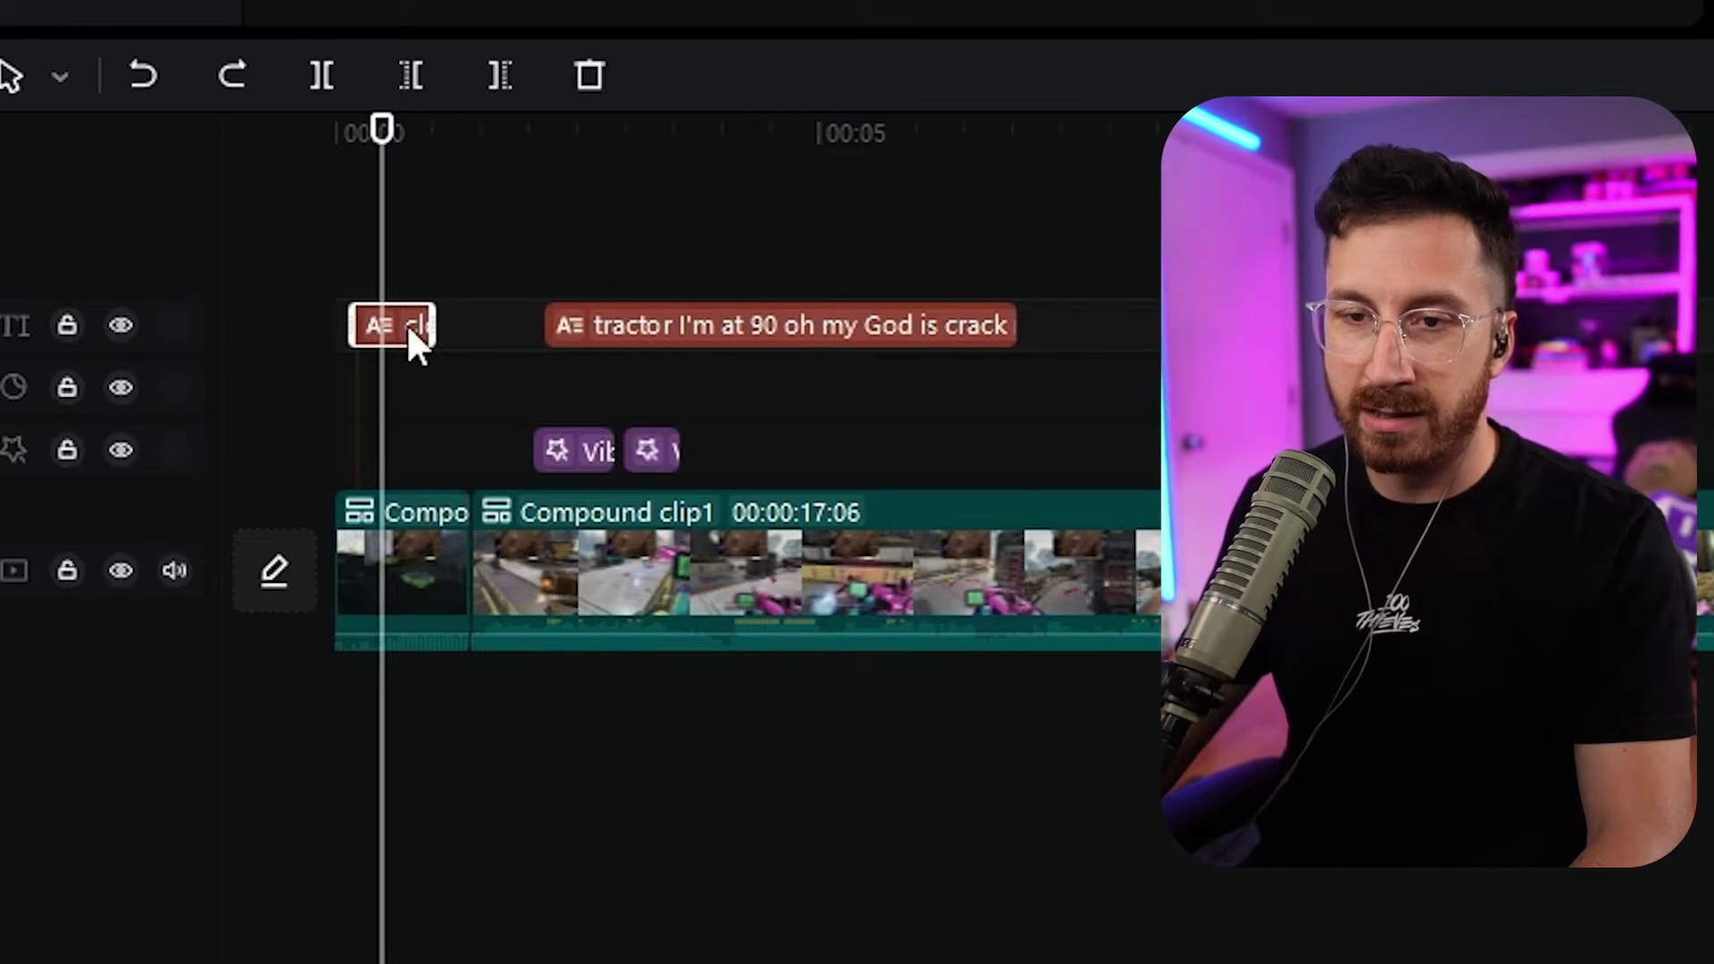
key("Delete")
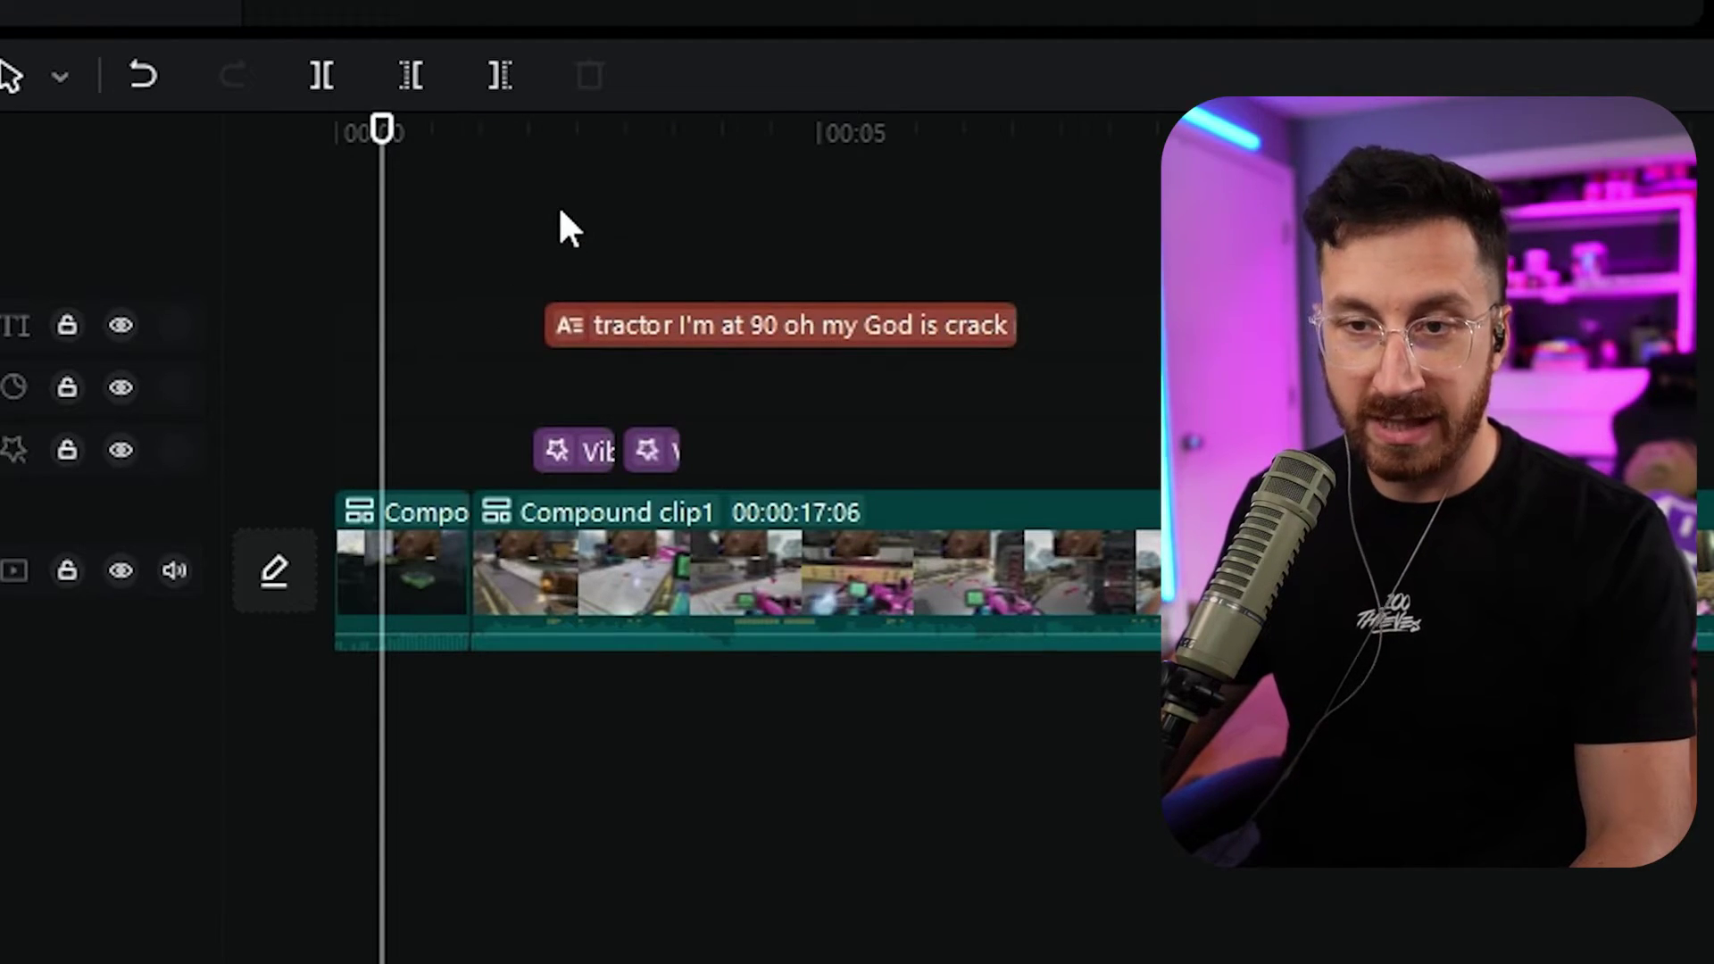
- Trim the start of the "tractor I'm at 90" caption to 00:00:04:08 and split it at about 5 seconds
left_click(528, 128)
key("space")
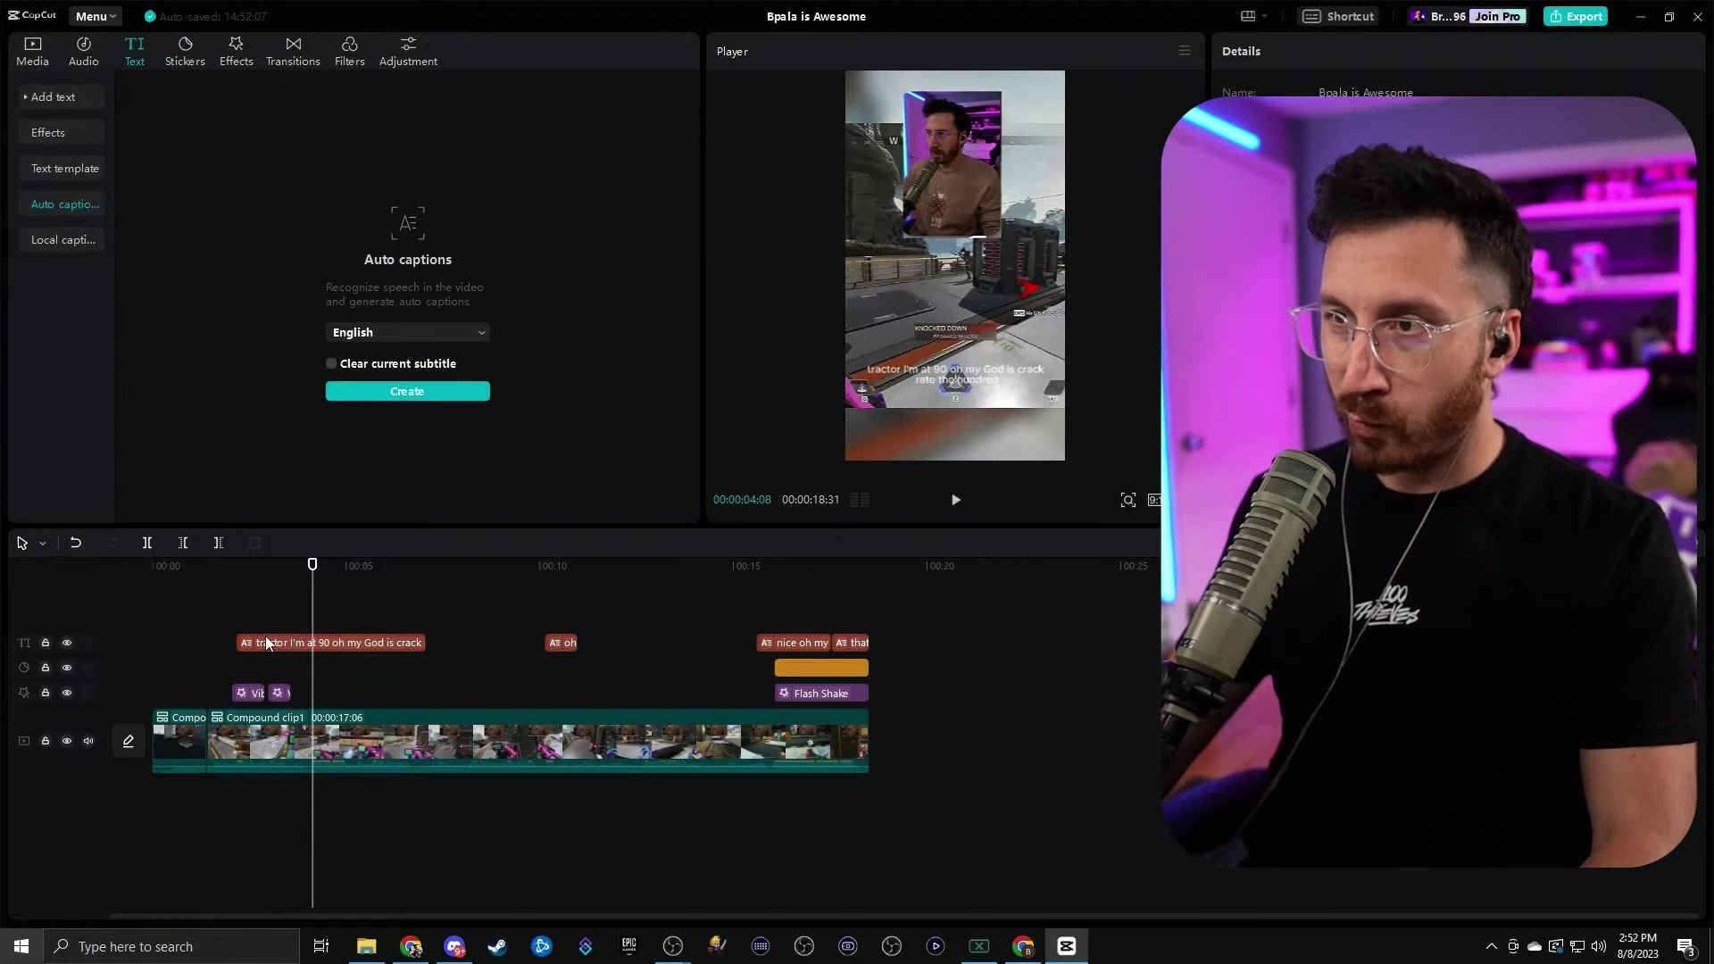
left_click_drag(237, 640, 311, 641)
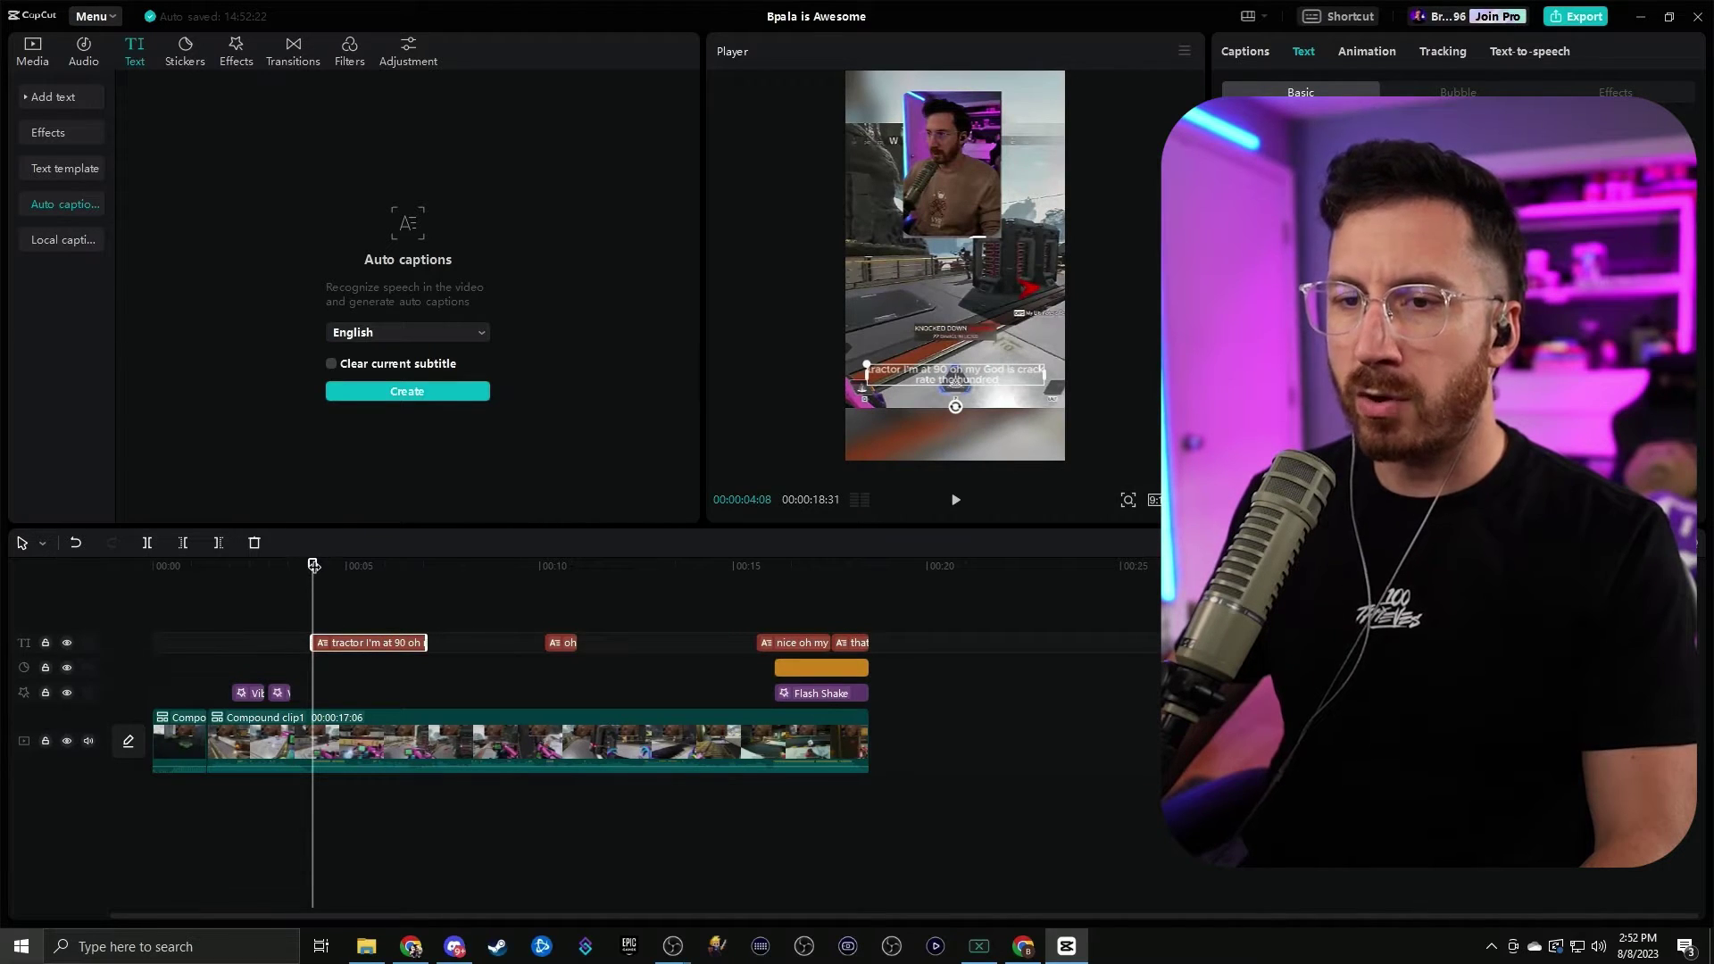
left_click_drag(314, 565, 303, 565)
key("space")
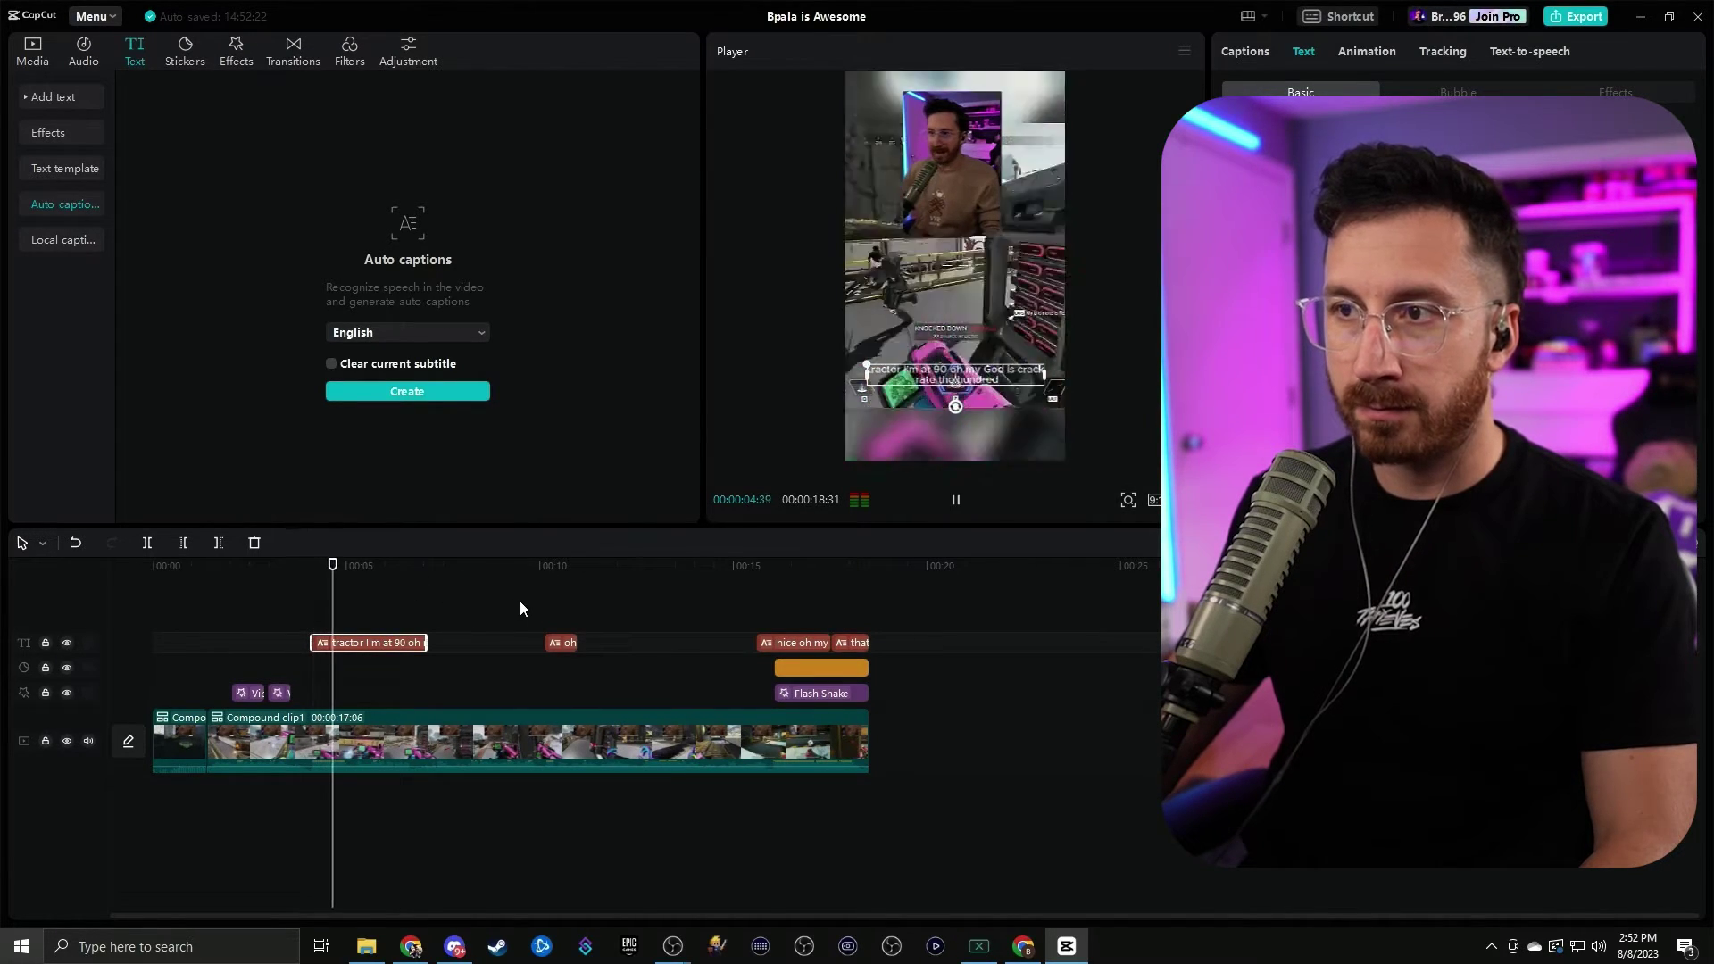
key("ctrl+b")
key("space")
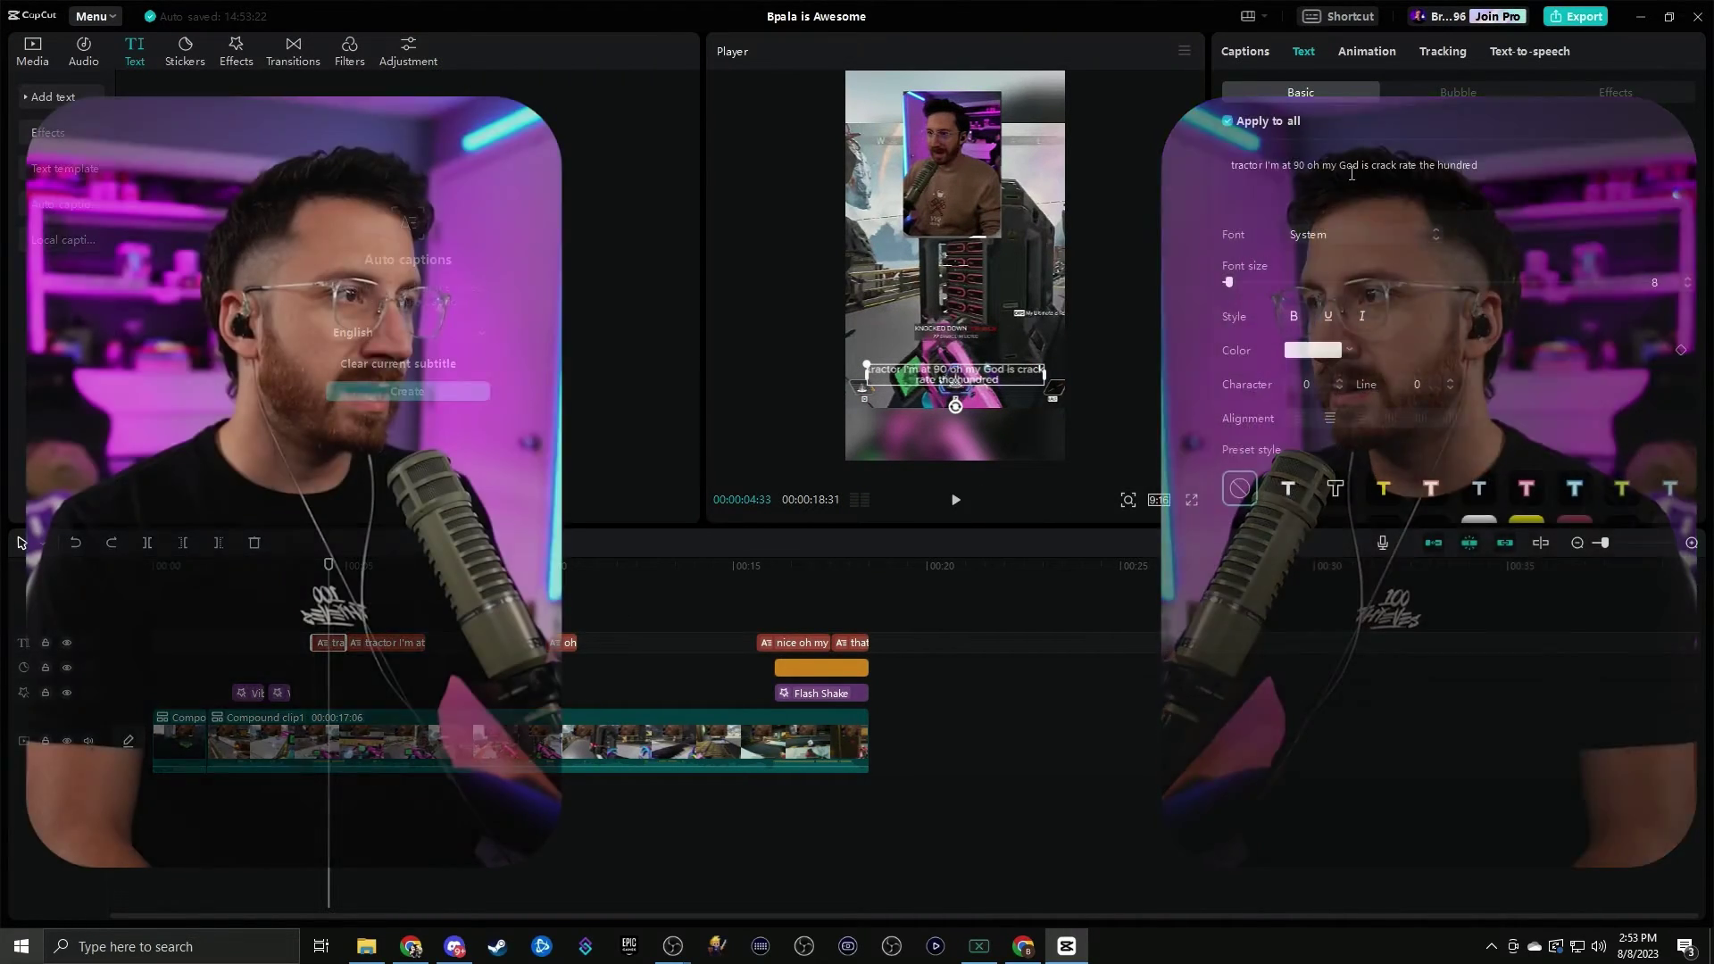
- Change the text of the split caption's first part to "OMG" and apply the yellow preset style with a slightly larger font to all captions
left_click_drag(1478, 165, 1219, 152)
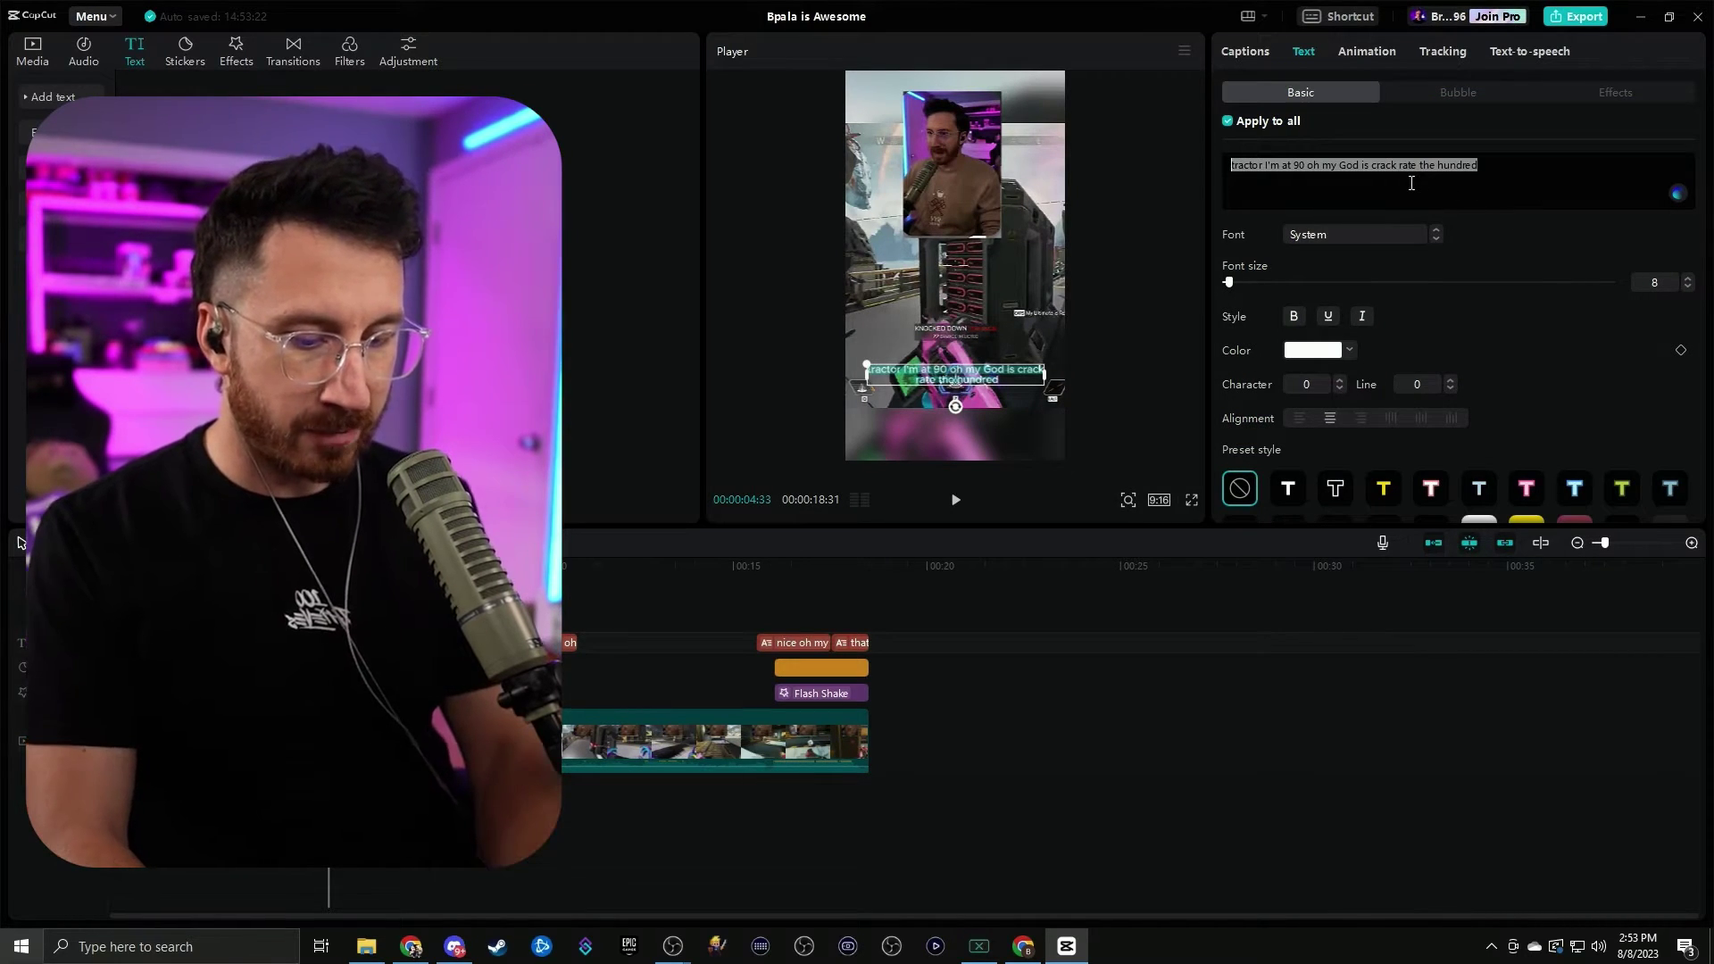
type("OMG")
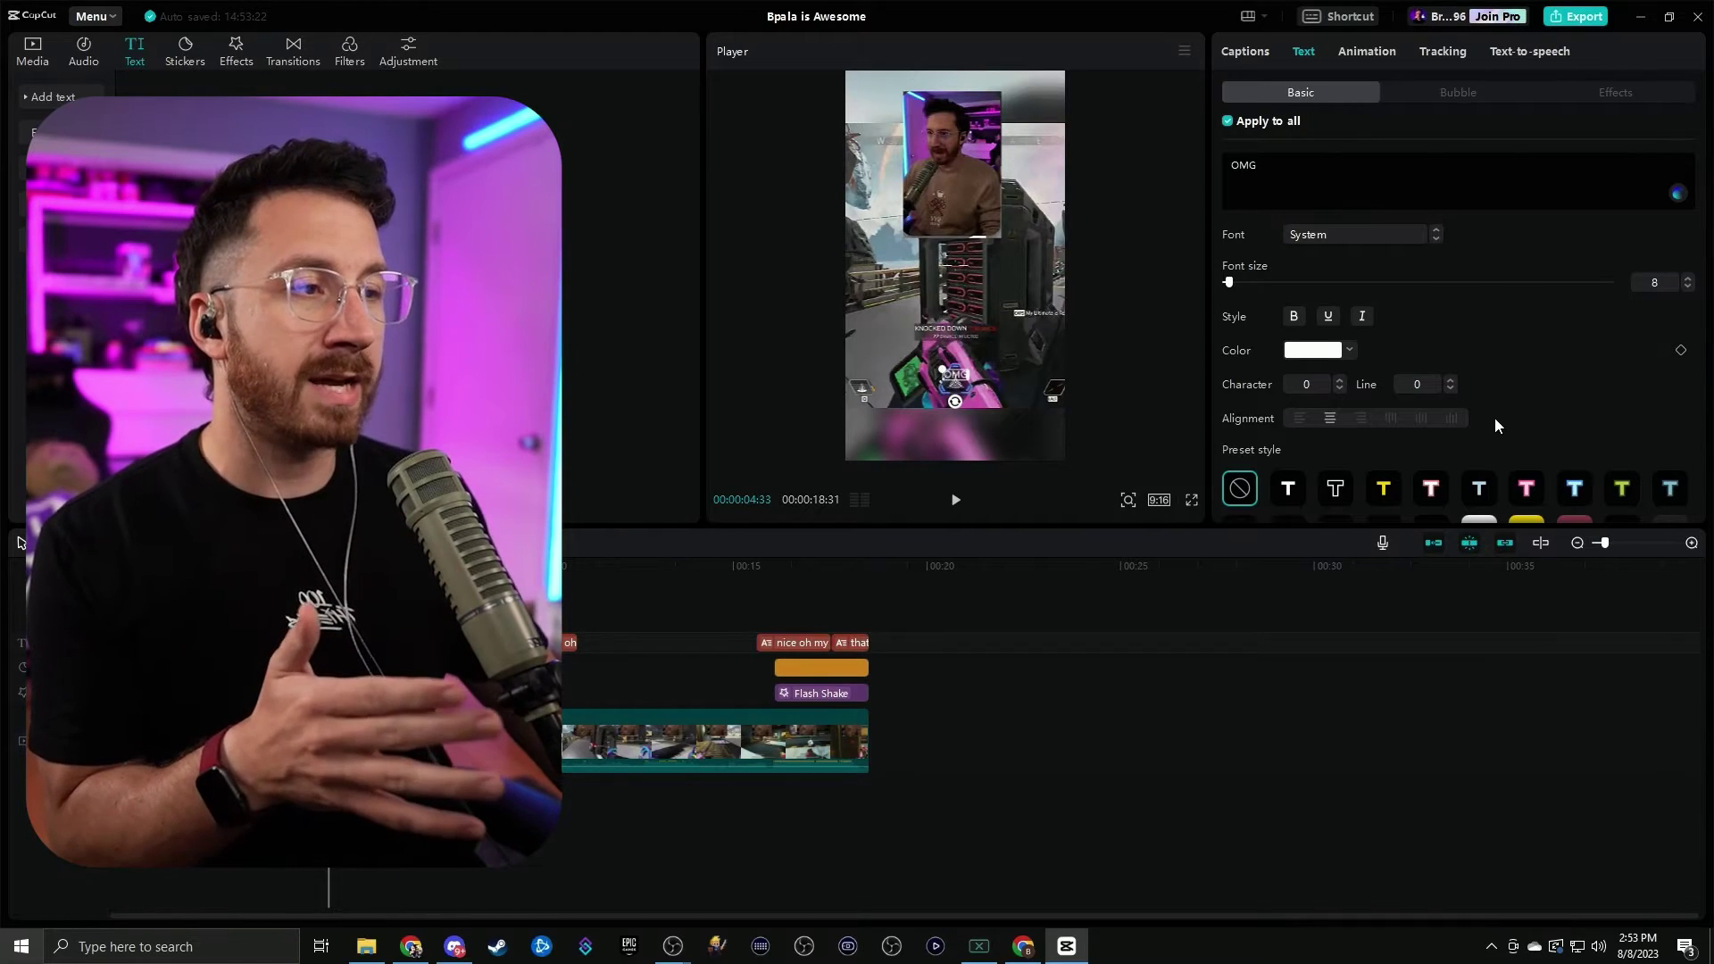
scroll(1514, 382, "down", 5)
scroll(1454, 282, "up", 5)
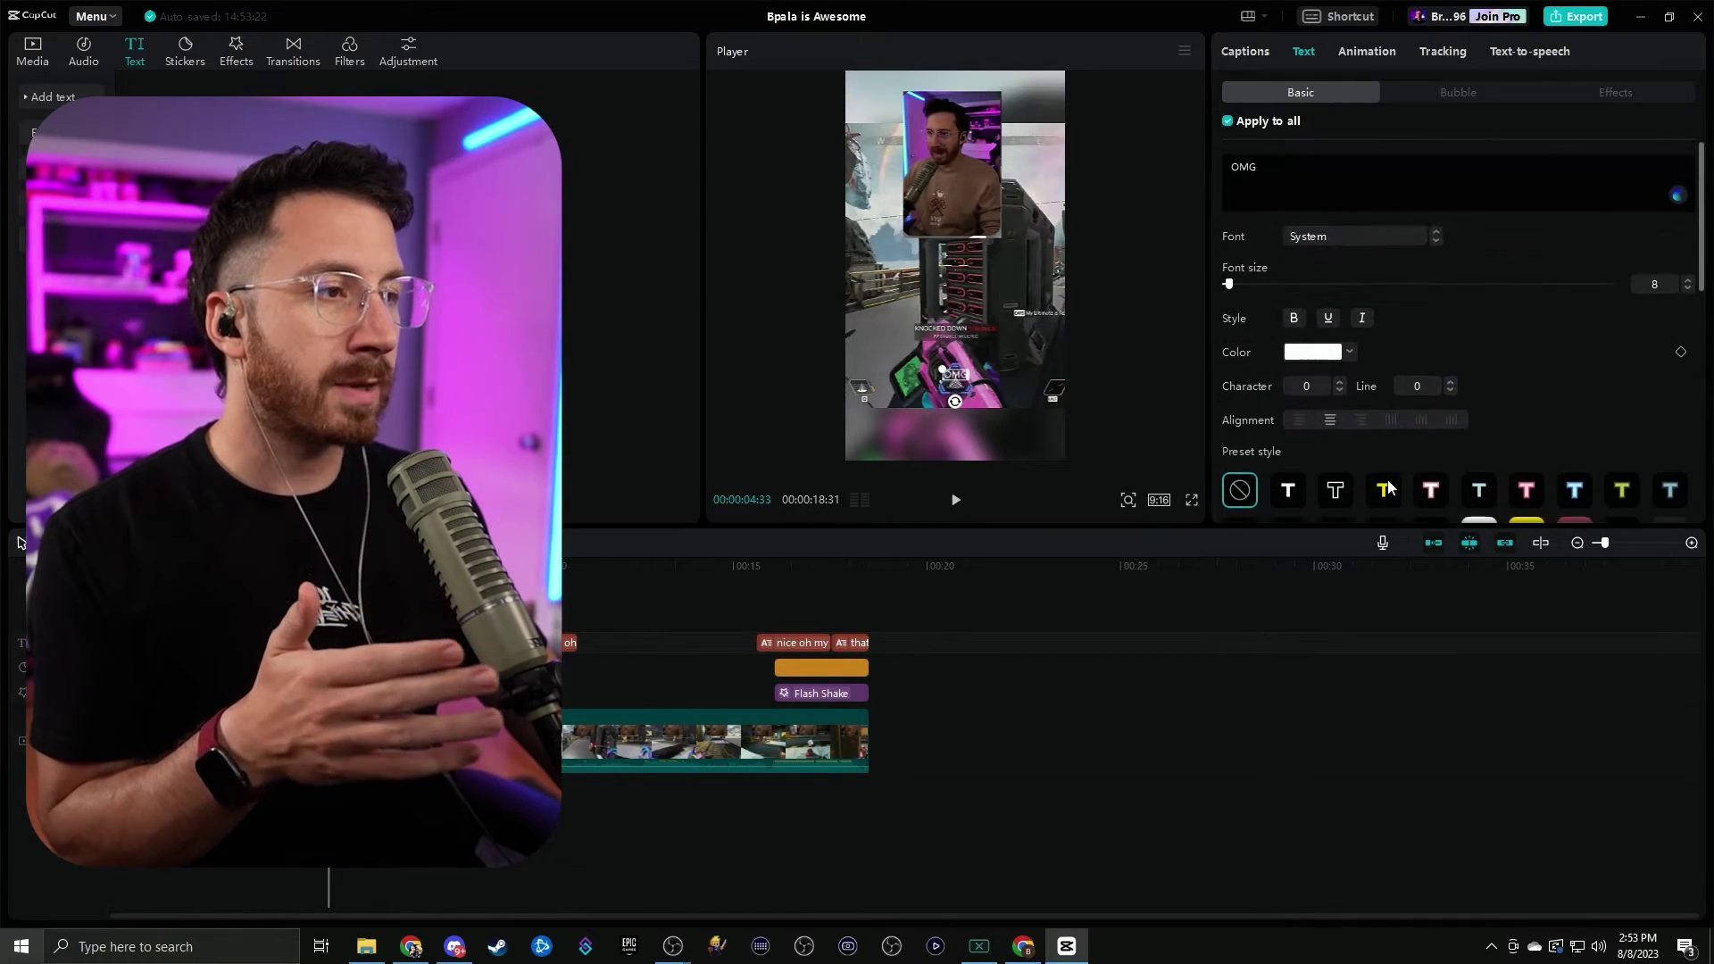
left_click(1384, 489)
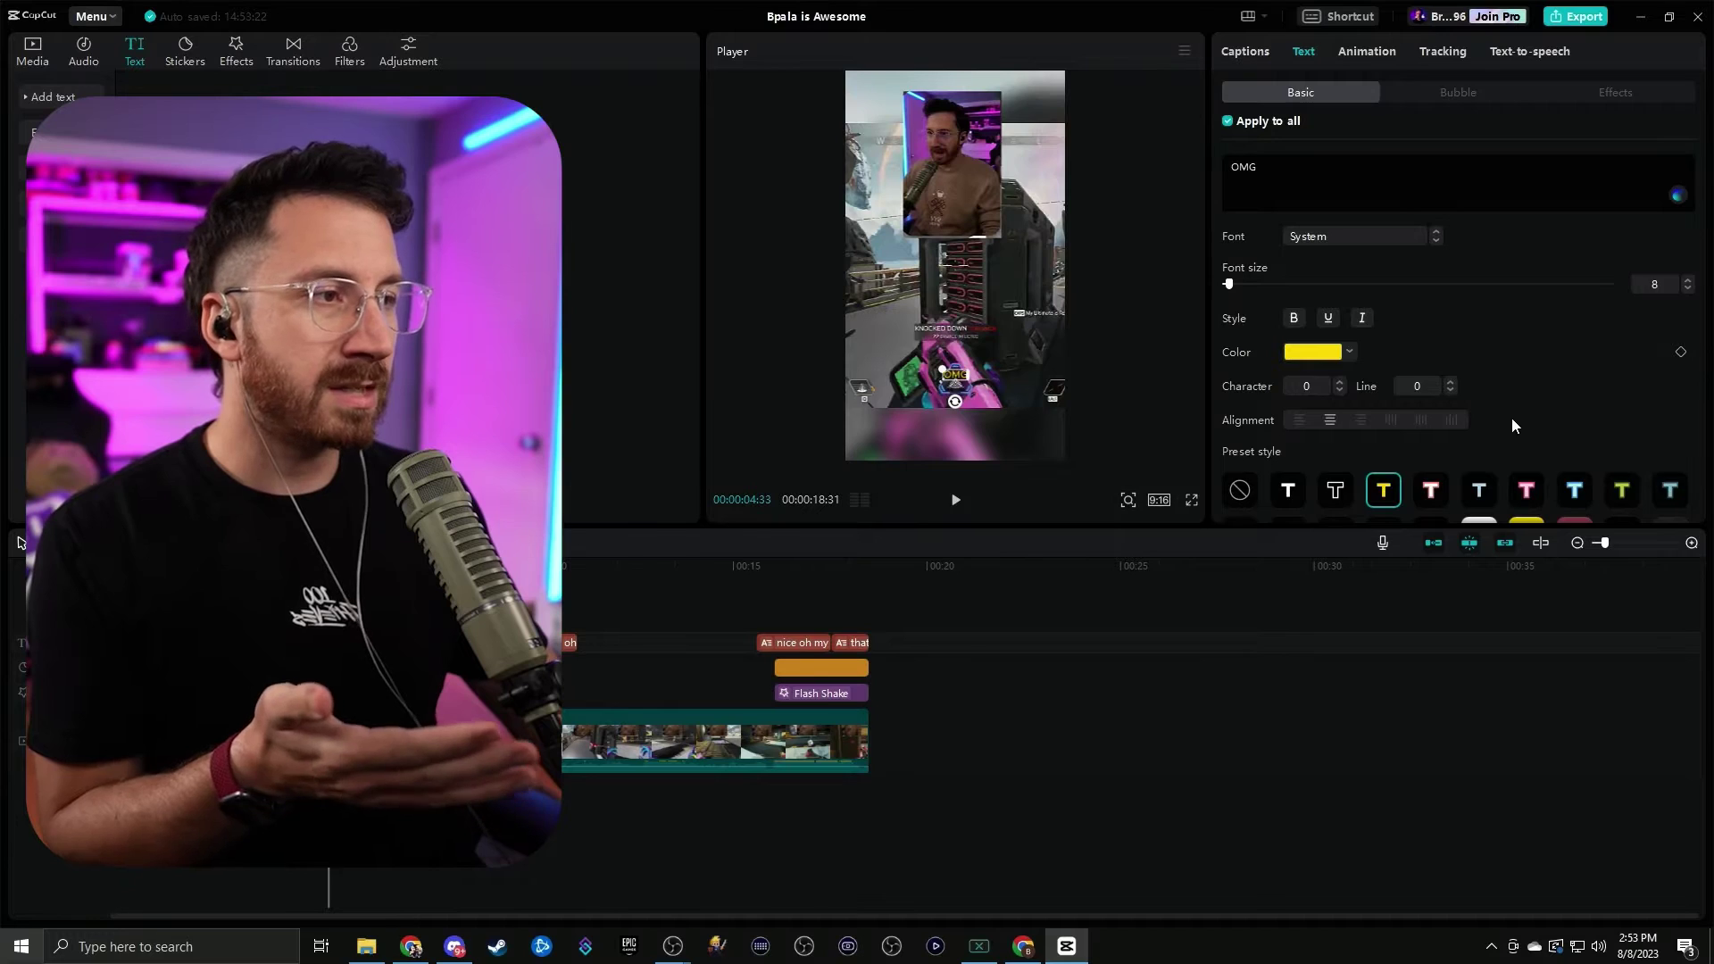
left_click_drag(1228, 284, 1231, 286)
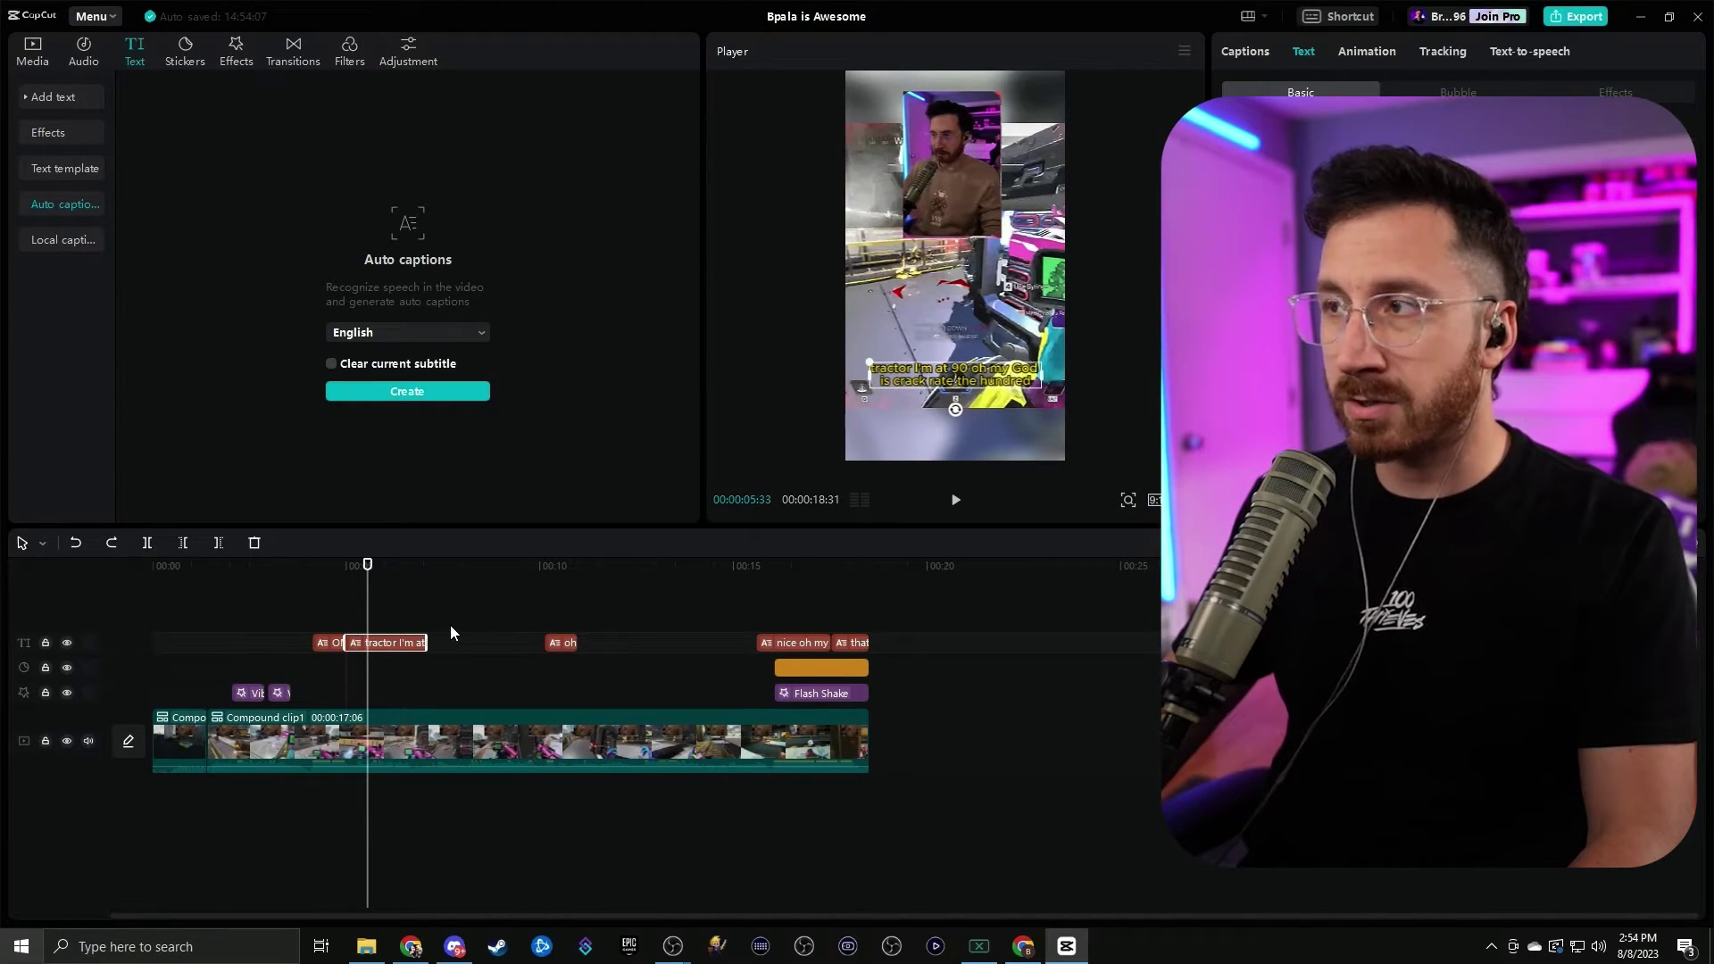
- Delete the split caption's remaining "tractor I'm at 90" part and play back the video through the "nice oh my God" caption
key("Delete")
left_click(540, 603)
key("space")
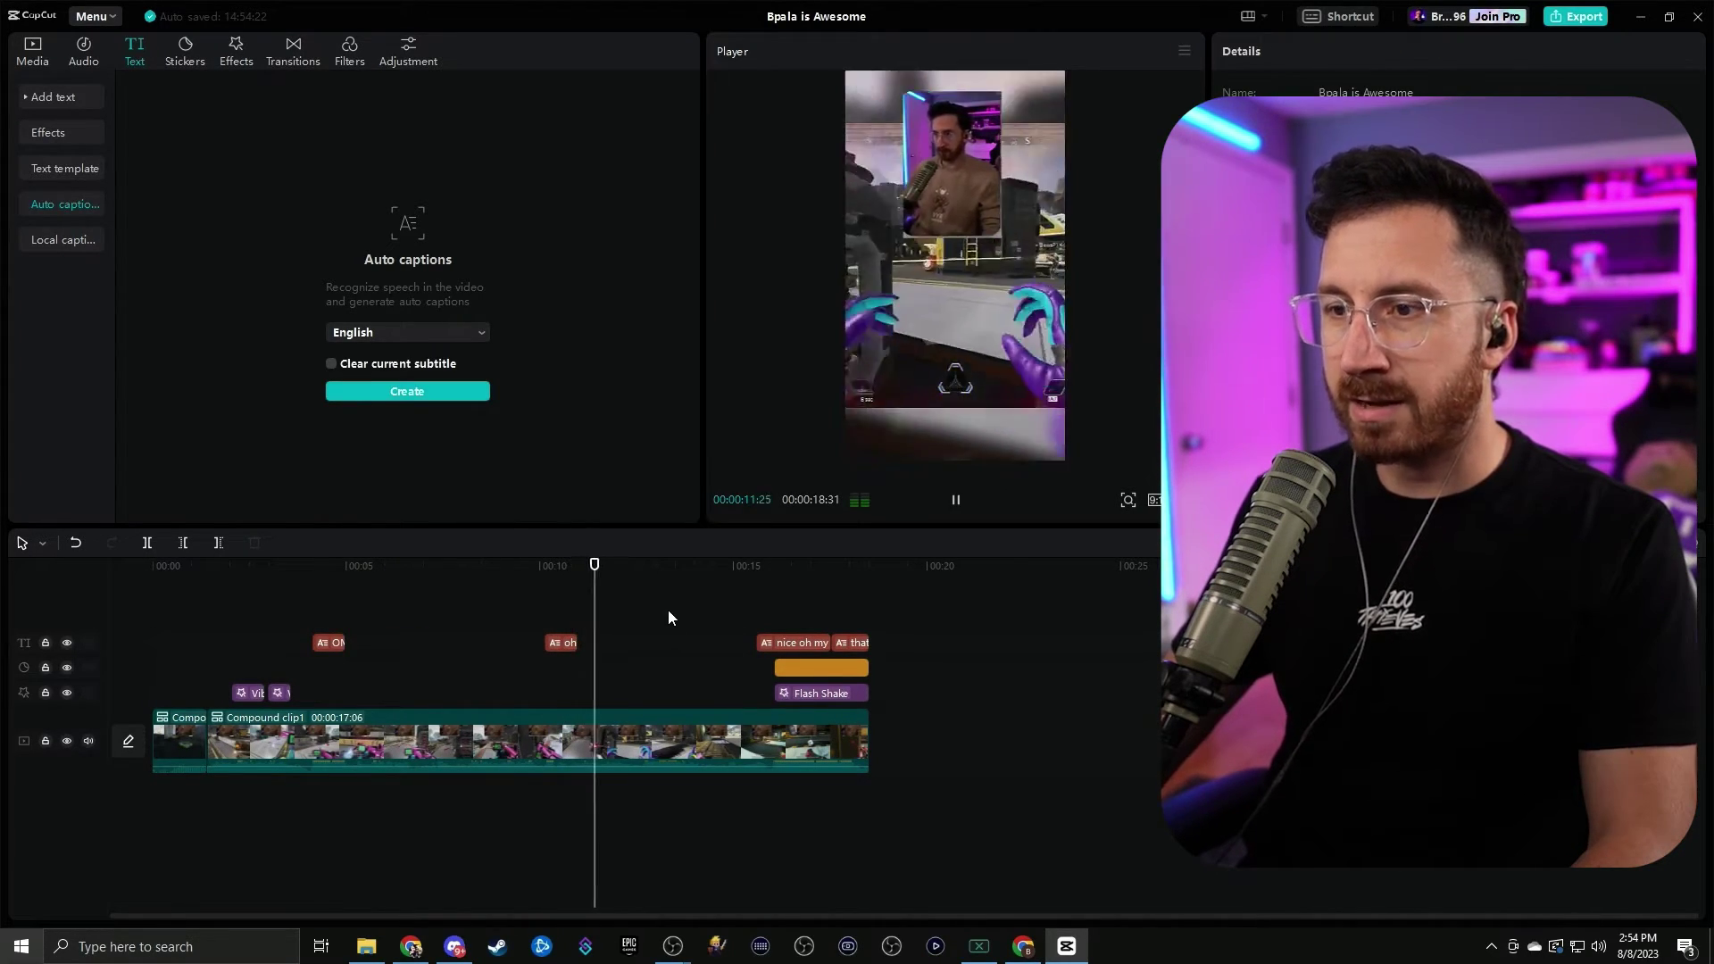
left_click_drag(752, 577, 765, 577)
key("space")
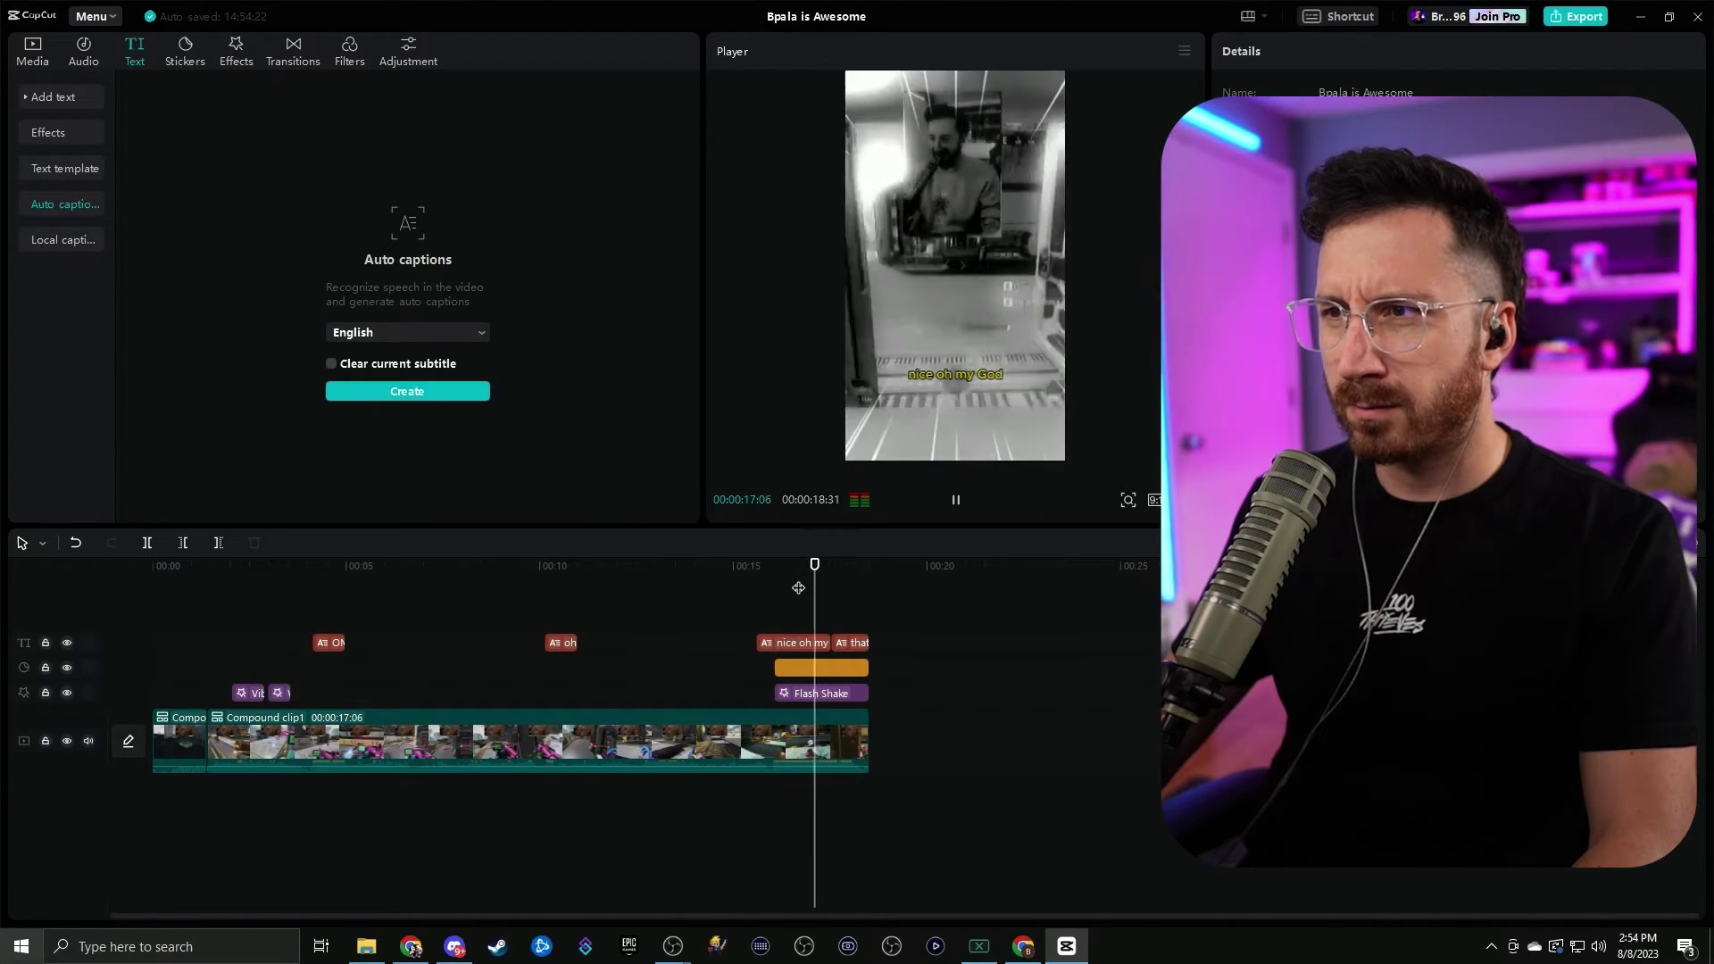
key("space")
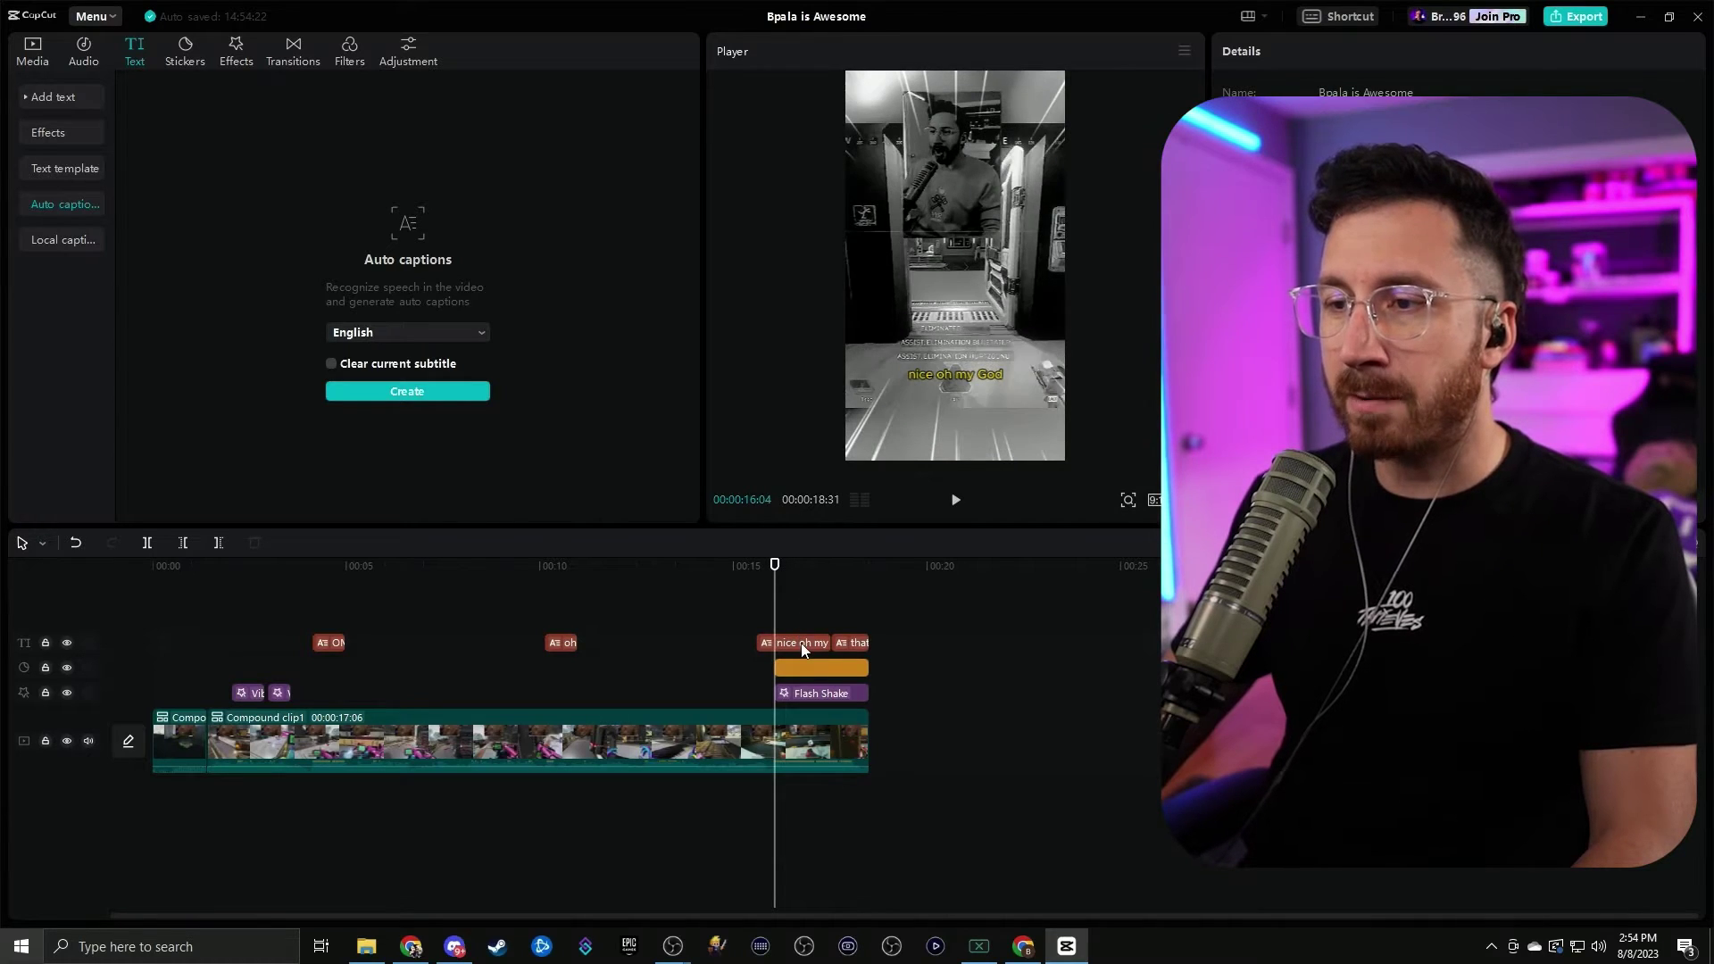
- Shorten the "nice oh my God" caption's text to "oh my God" and trim its start to 00:00:16:04
left_click(801, 642)
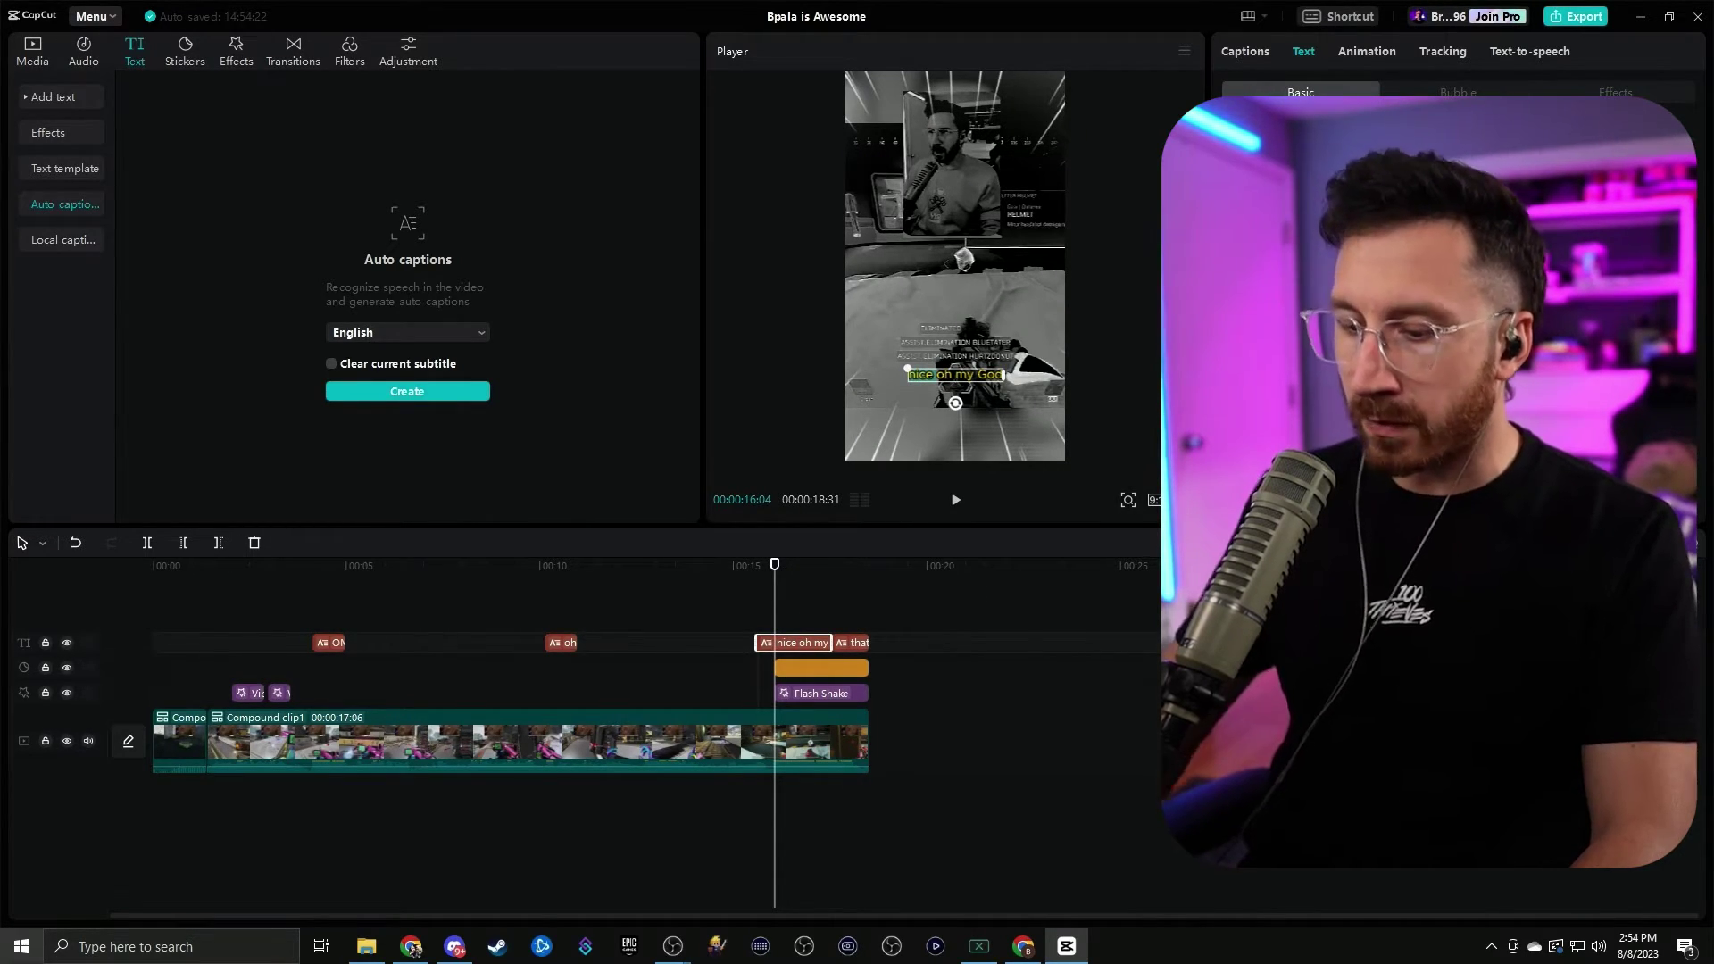
key("space")
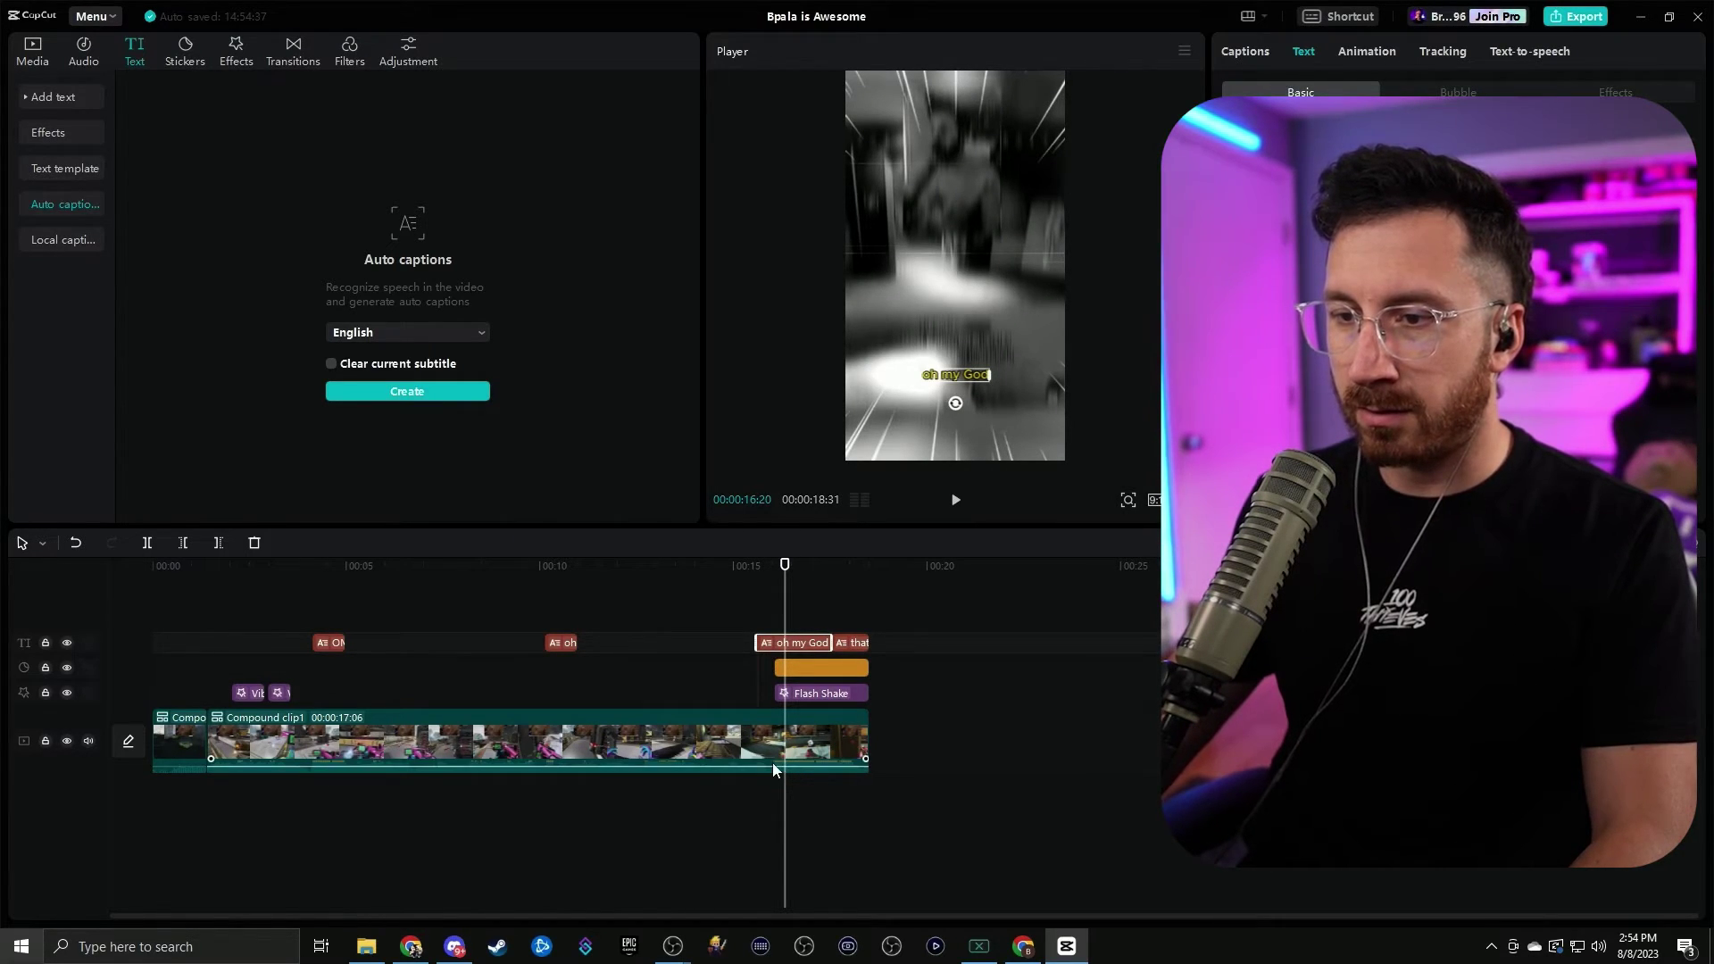
left_click_drag(787, 562, 775, 564)
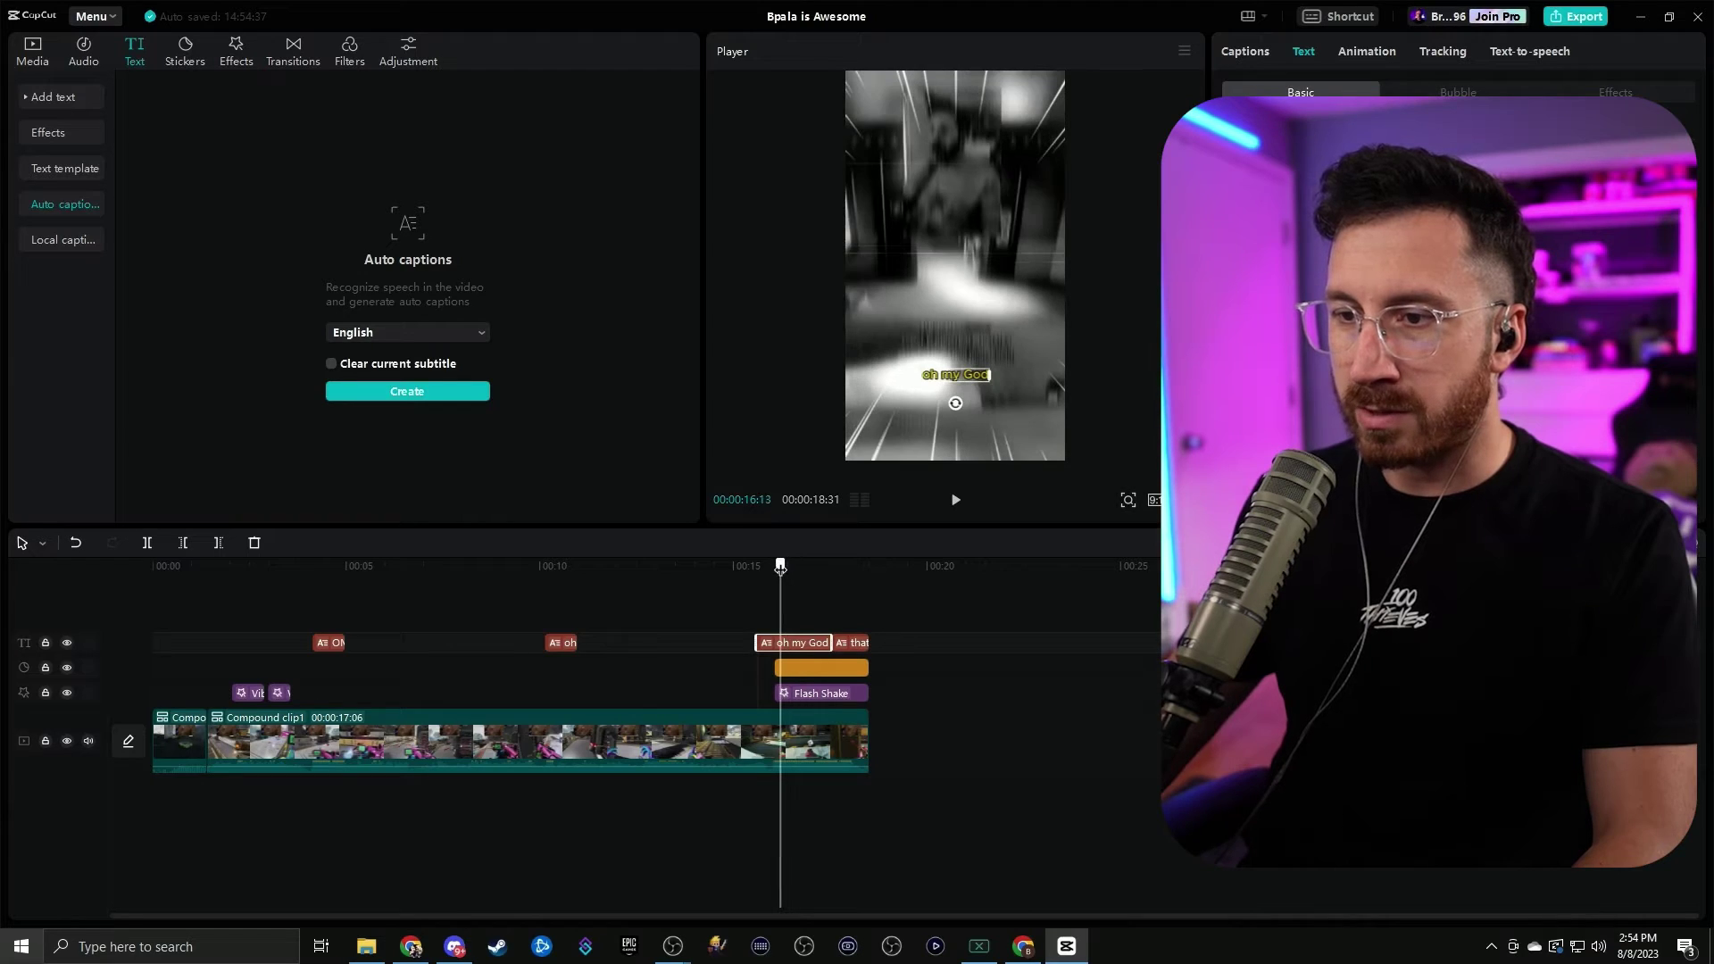
left_click_drag(764, 643, 776, 643)
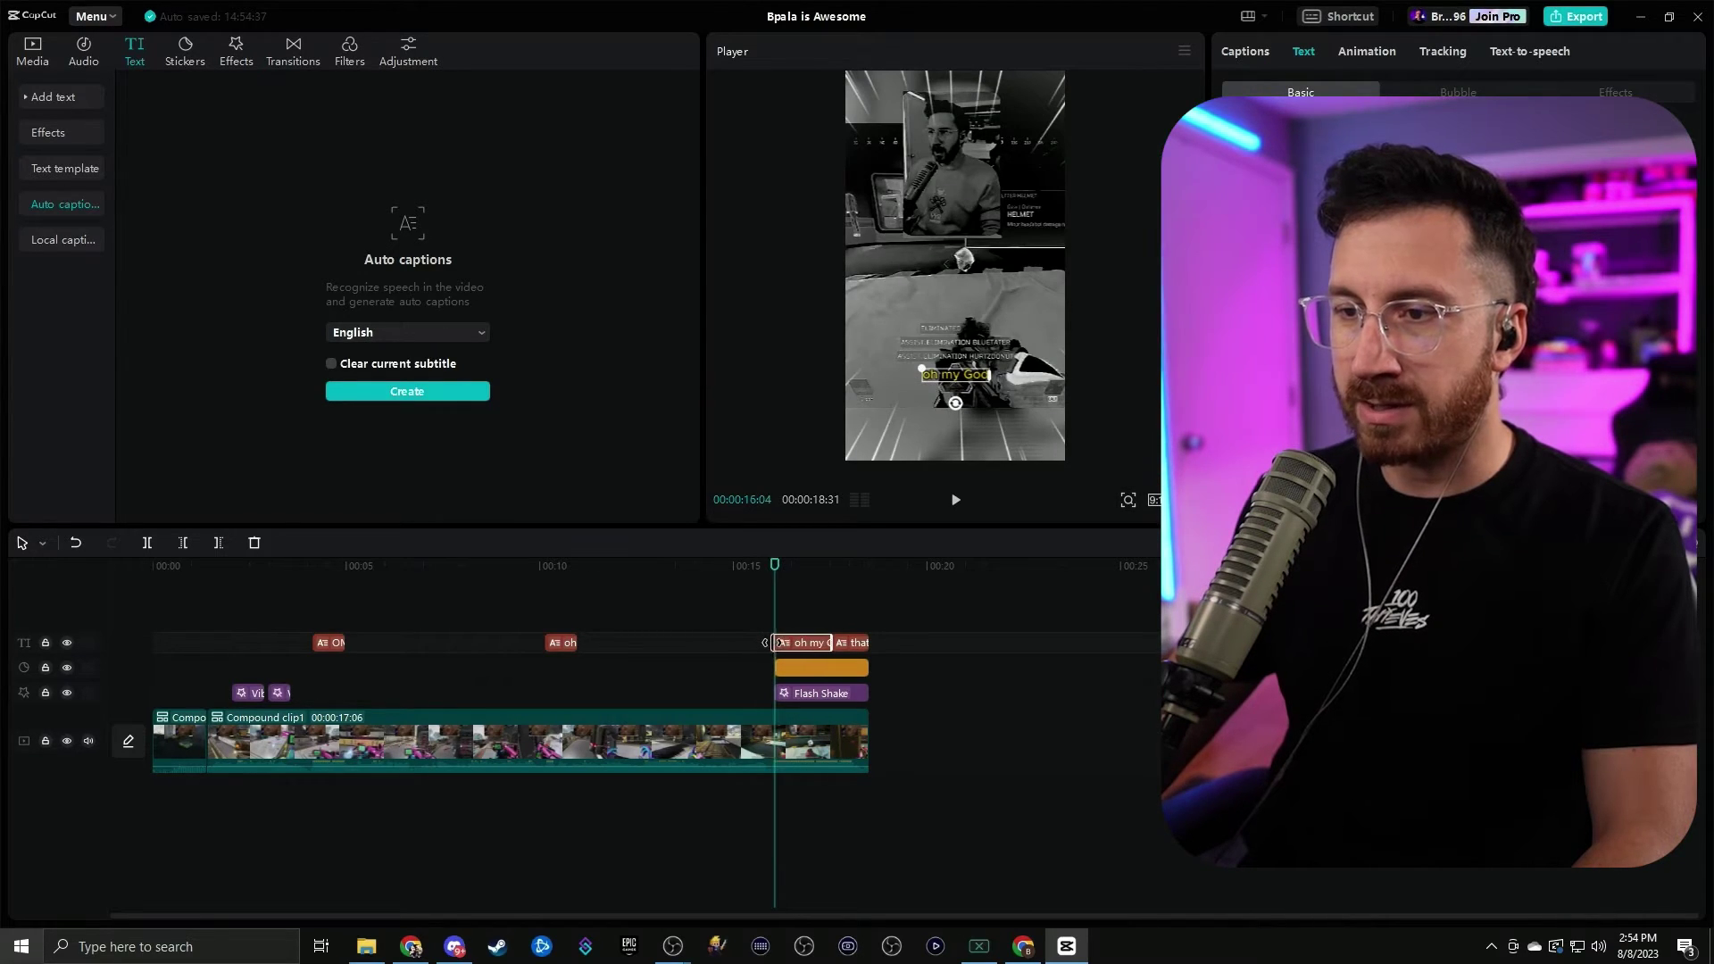
- Play back the "oh my God" caption, select all the captions and change their text color to white (FFFFFF)
key("space")
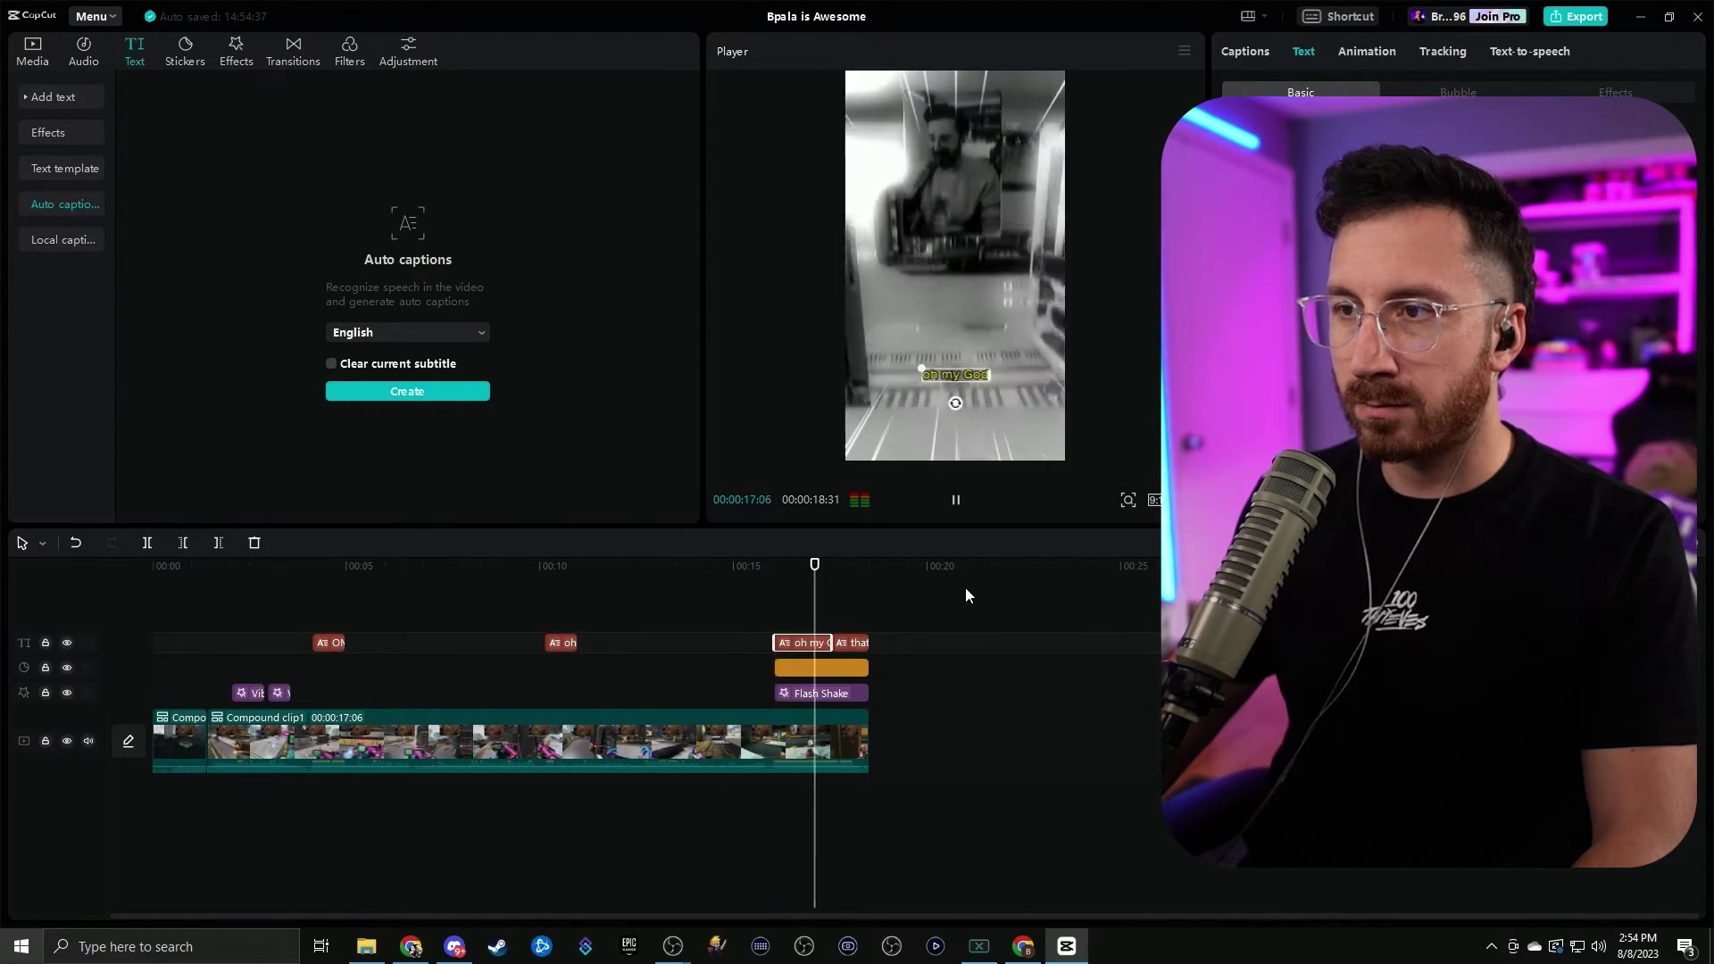
left_click(930, 647)
left_click_drag(928, 646, 291, 609)
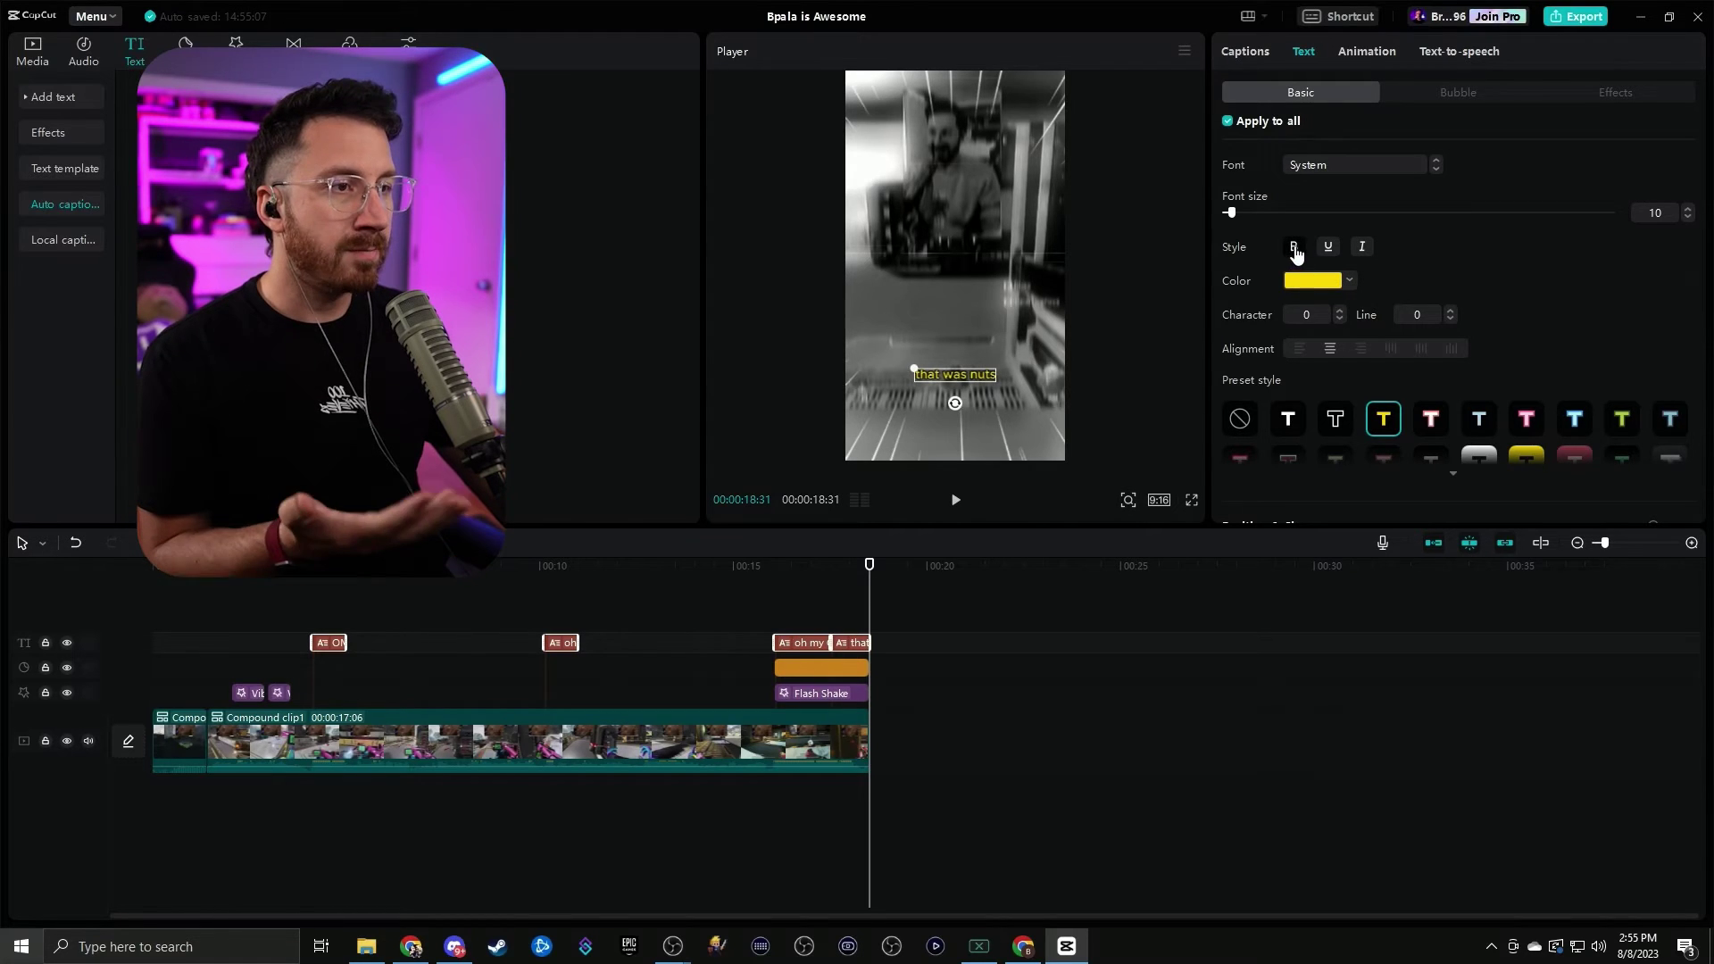
left_click(1348, 281)
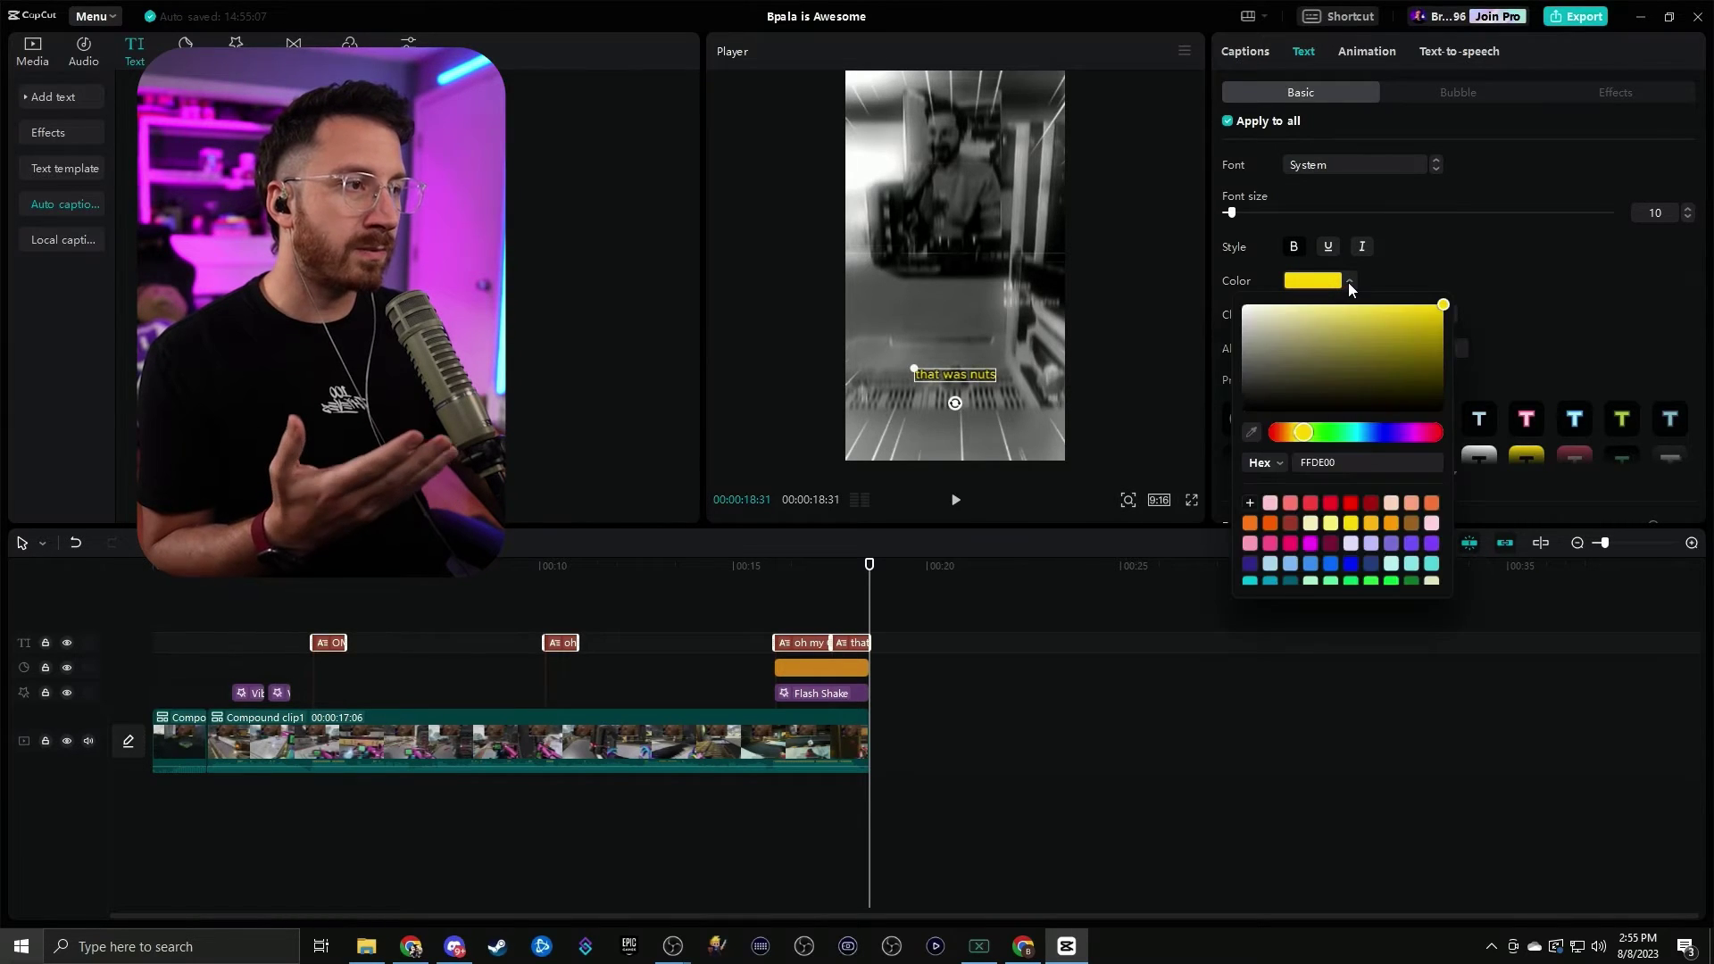
left_click(1325, 433)
left_click(1301, 433)
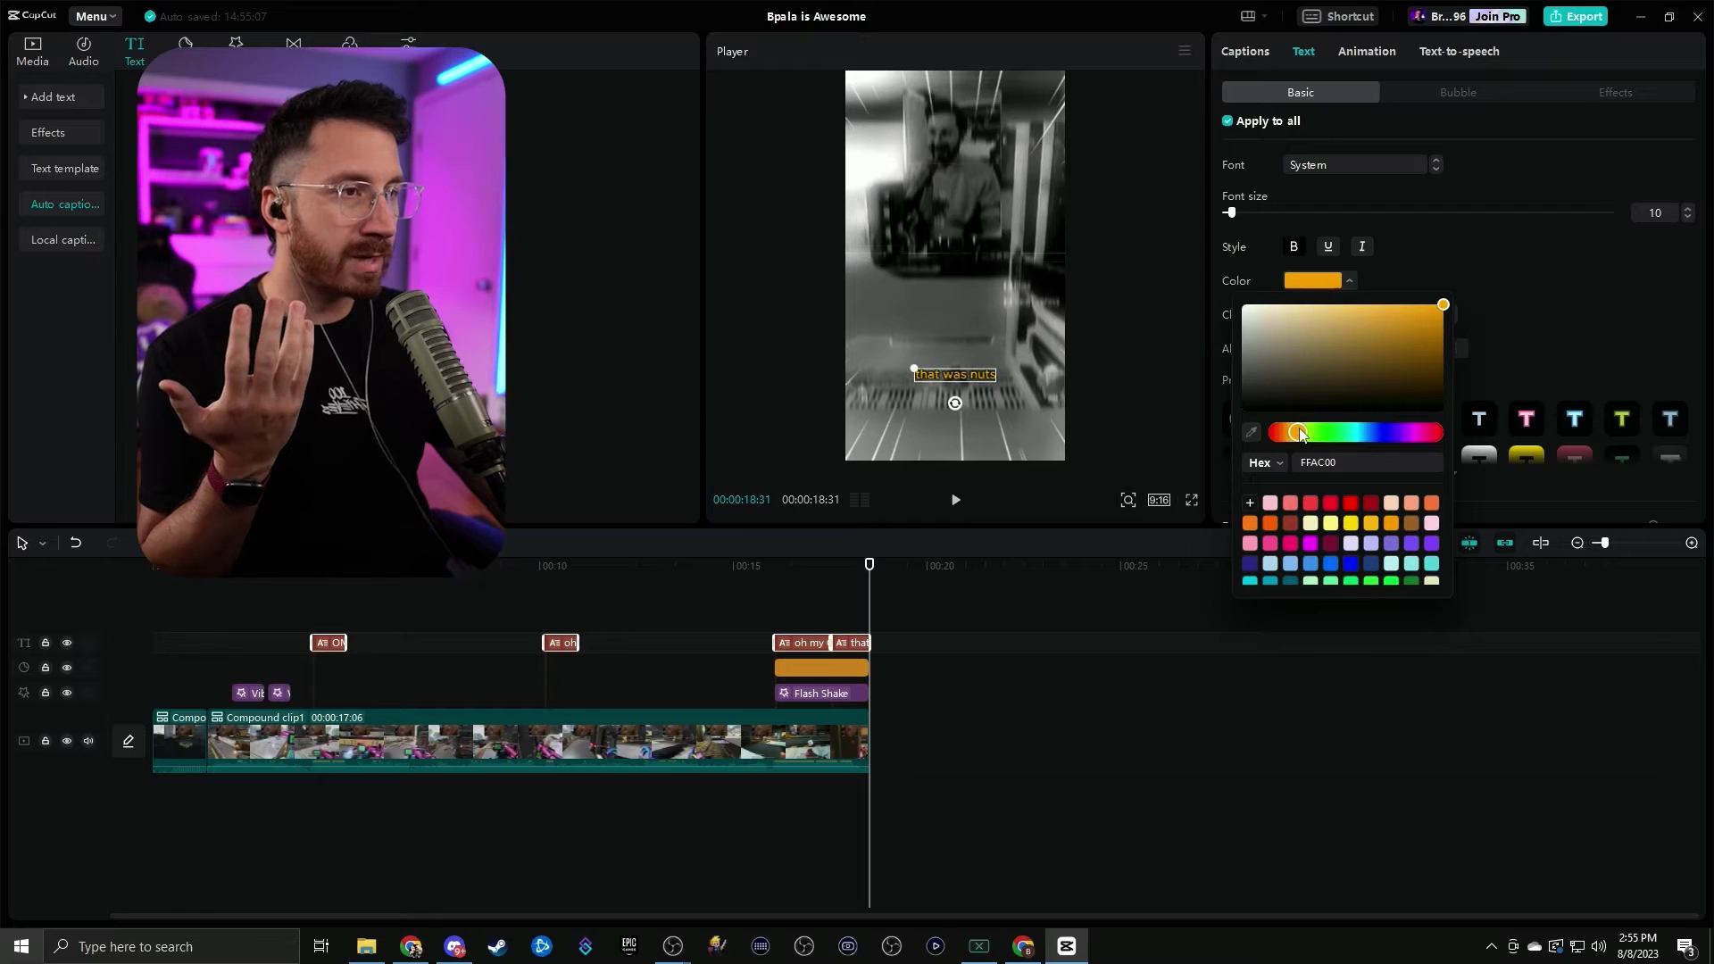
left_click_drag(1273, 329, 1206, 278)
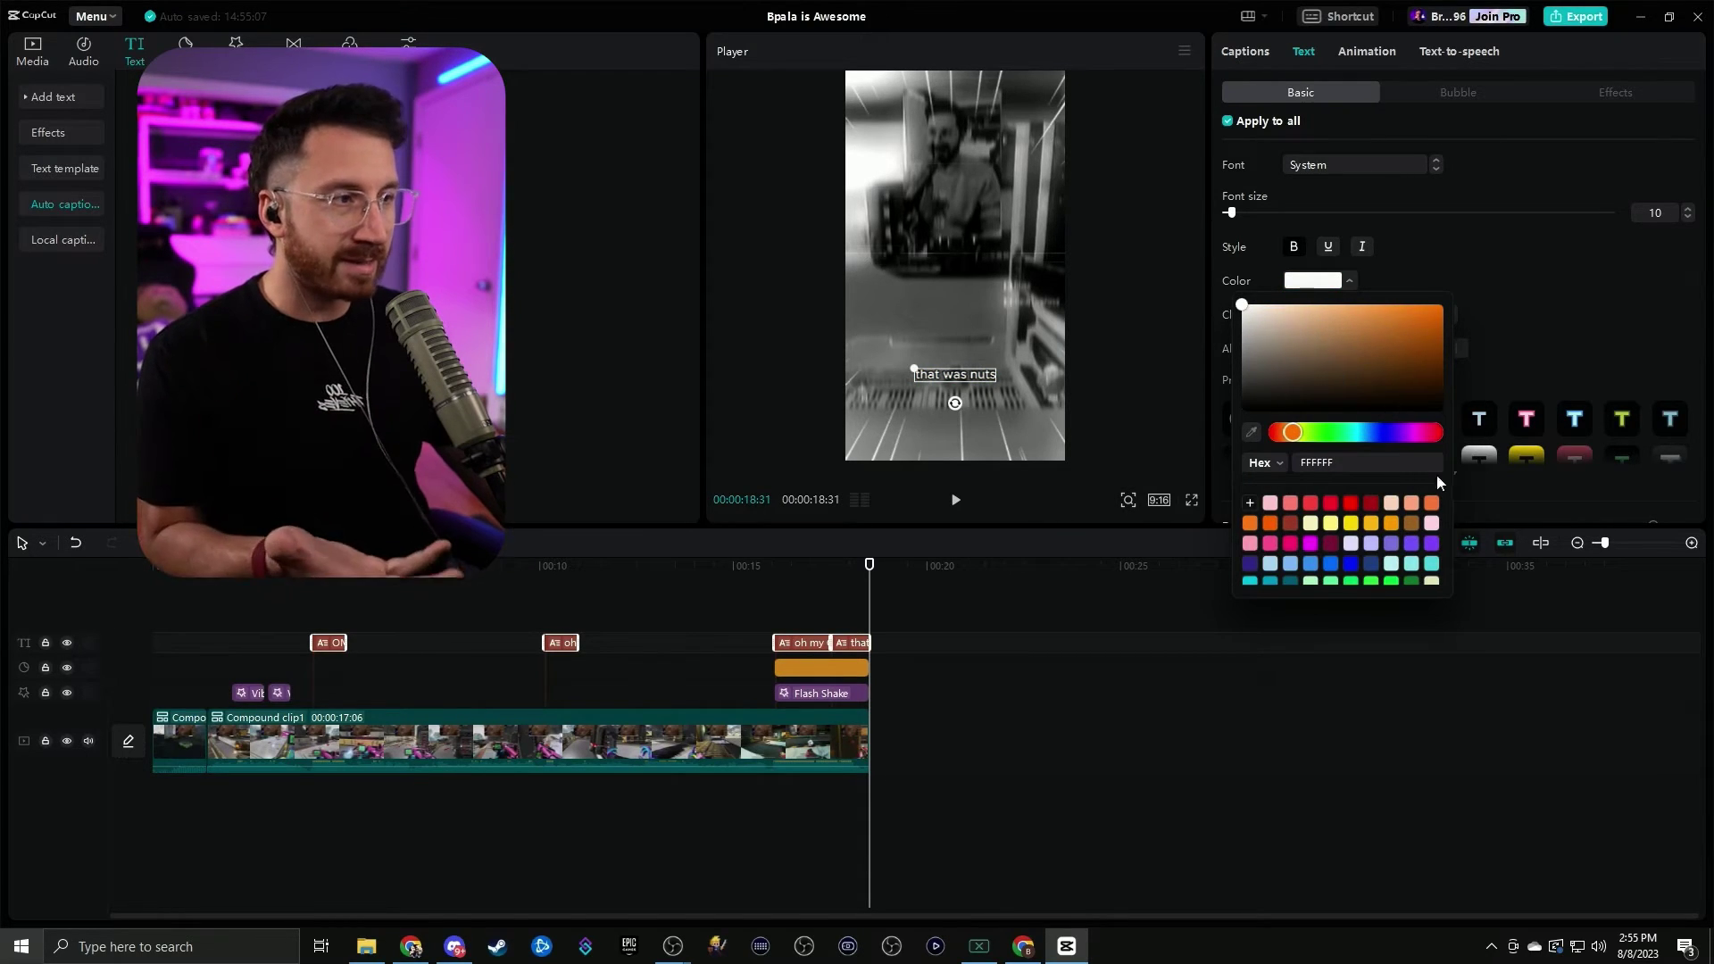
left_click(1487, 260)
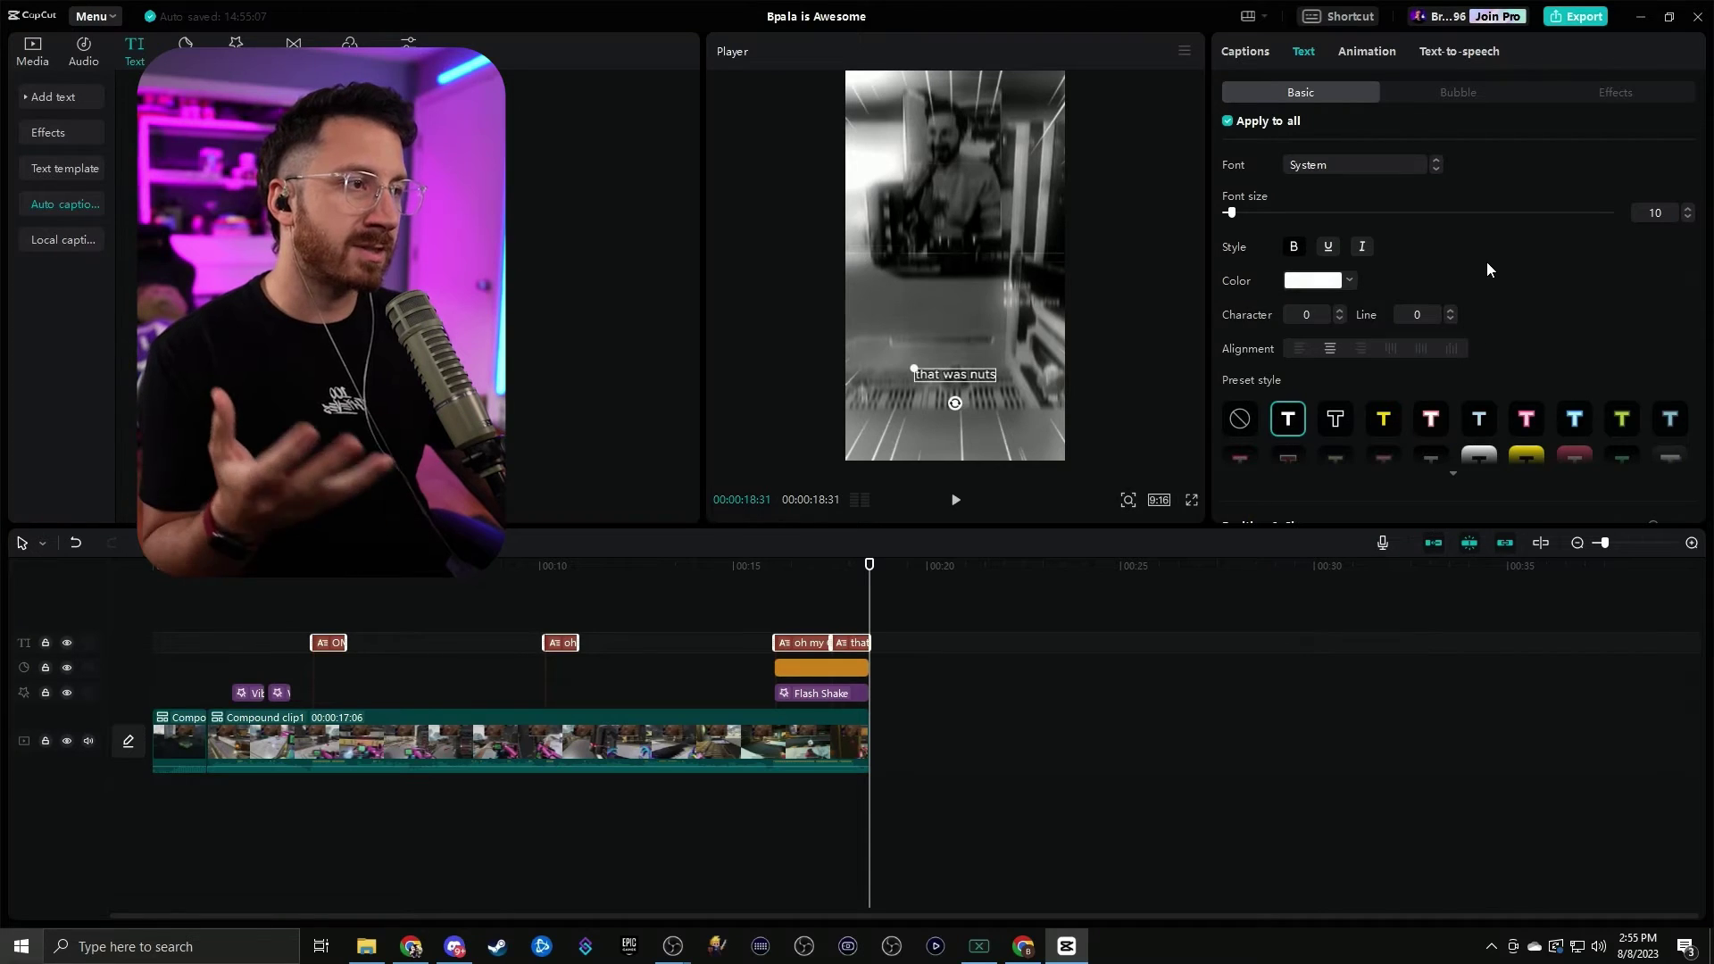
- Apply the Bounce In entrance animation to all captions and play back the last two captions
left_click(1371, 53)
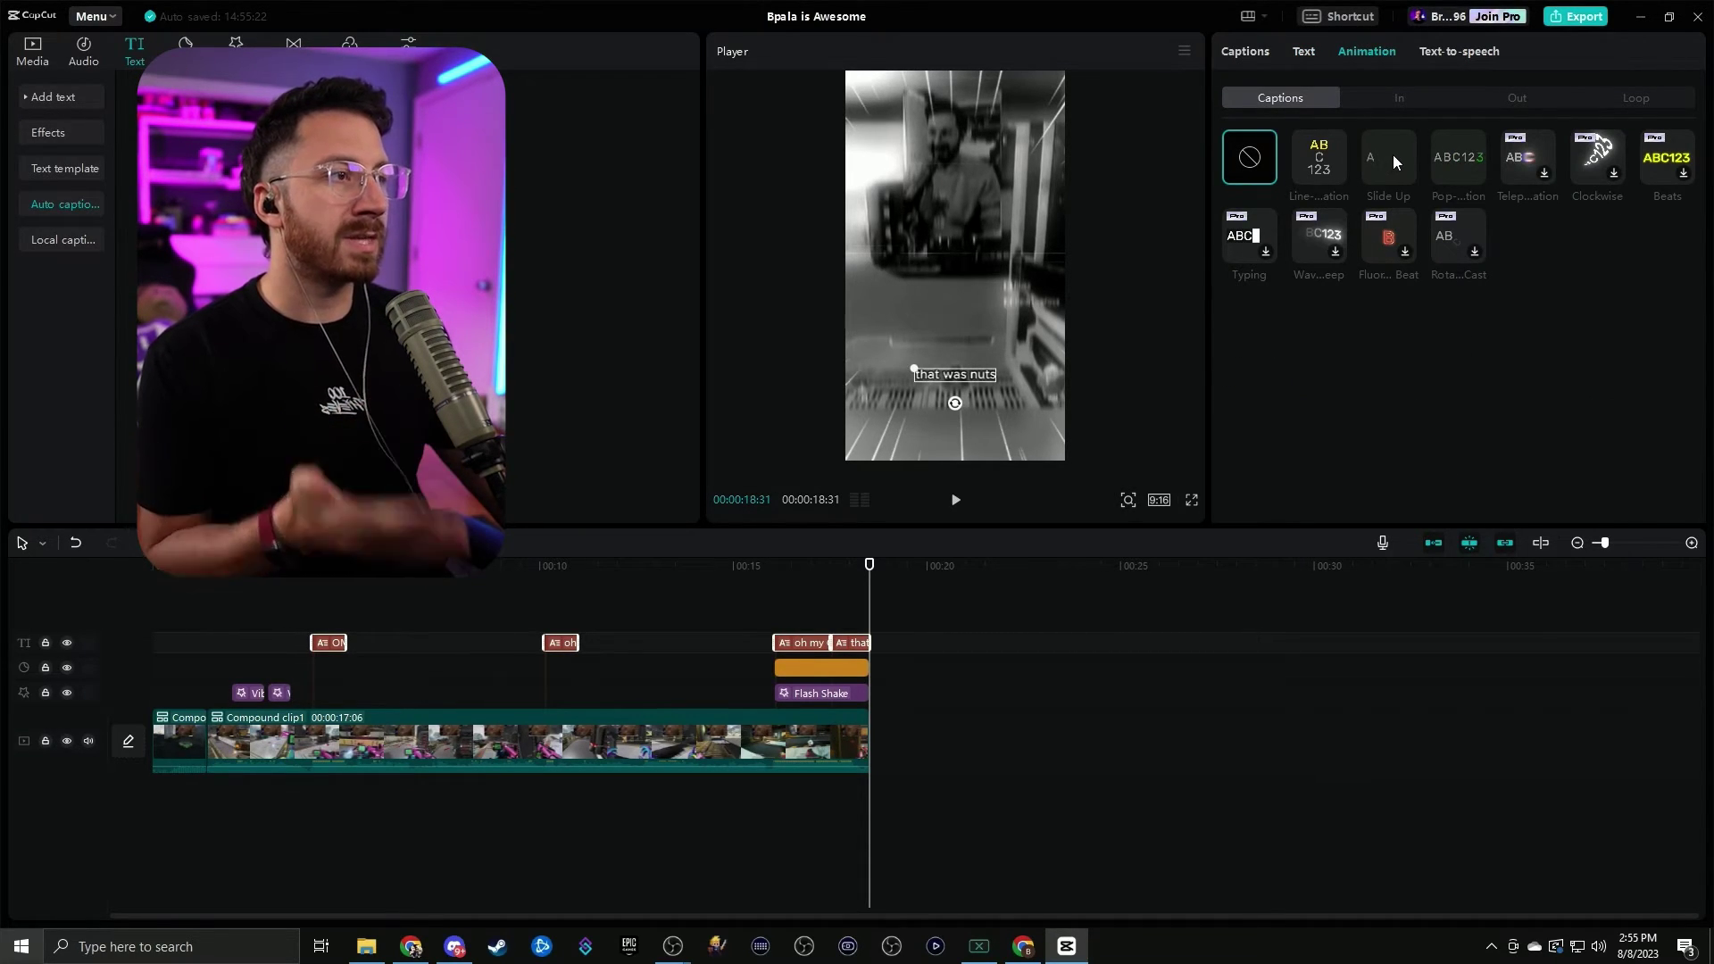
left_click(1419, 97)
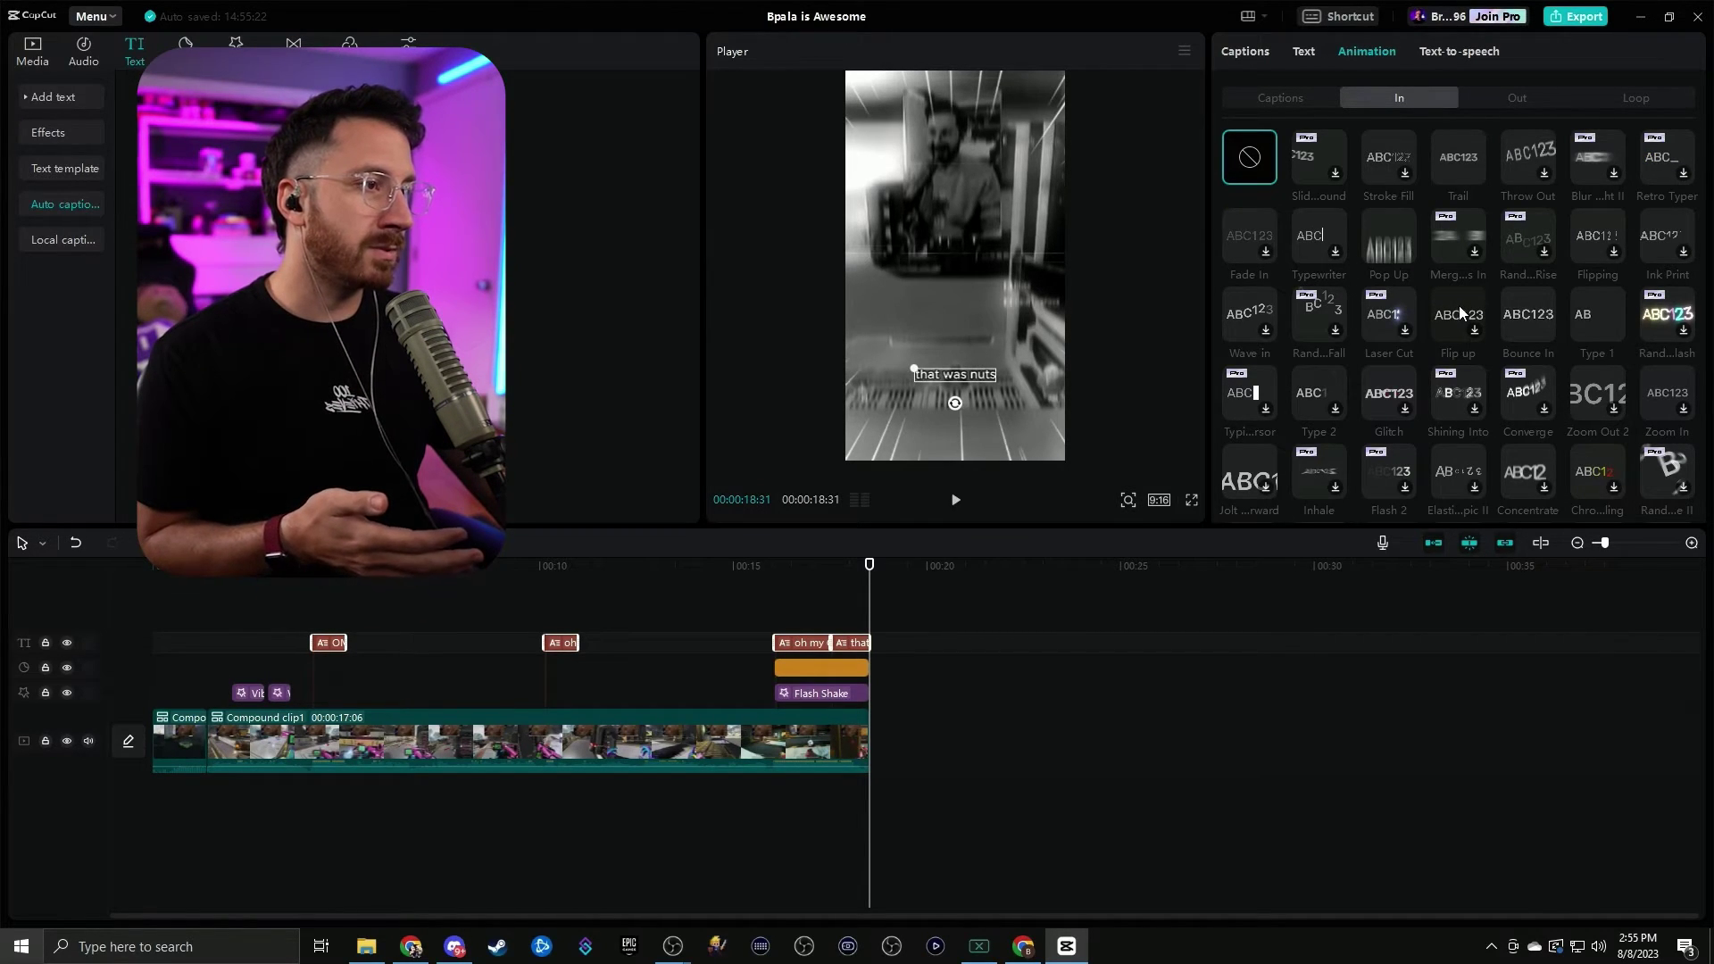
left_click(1543, 318)
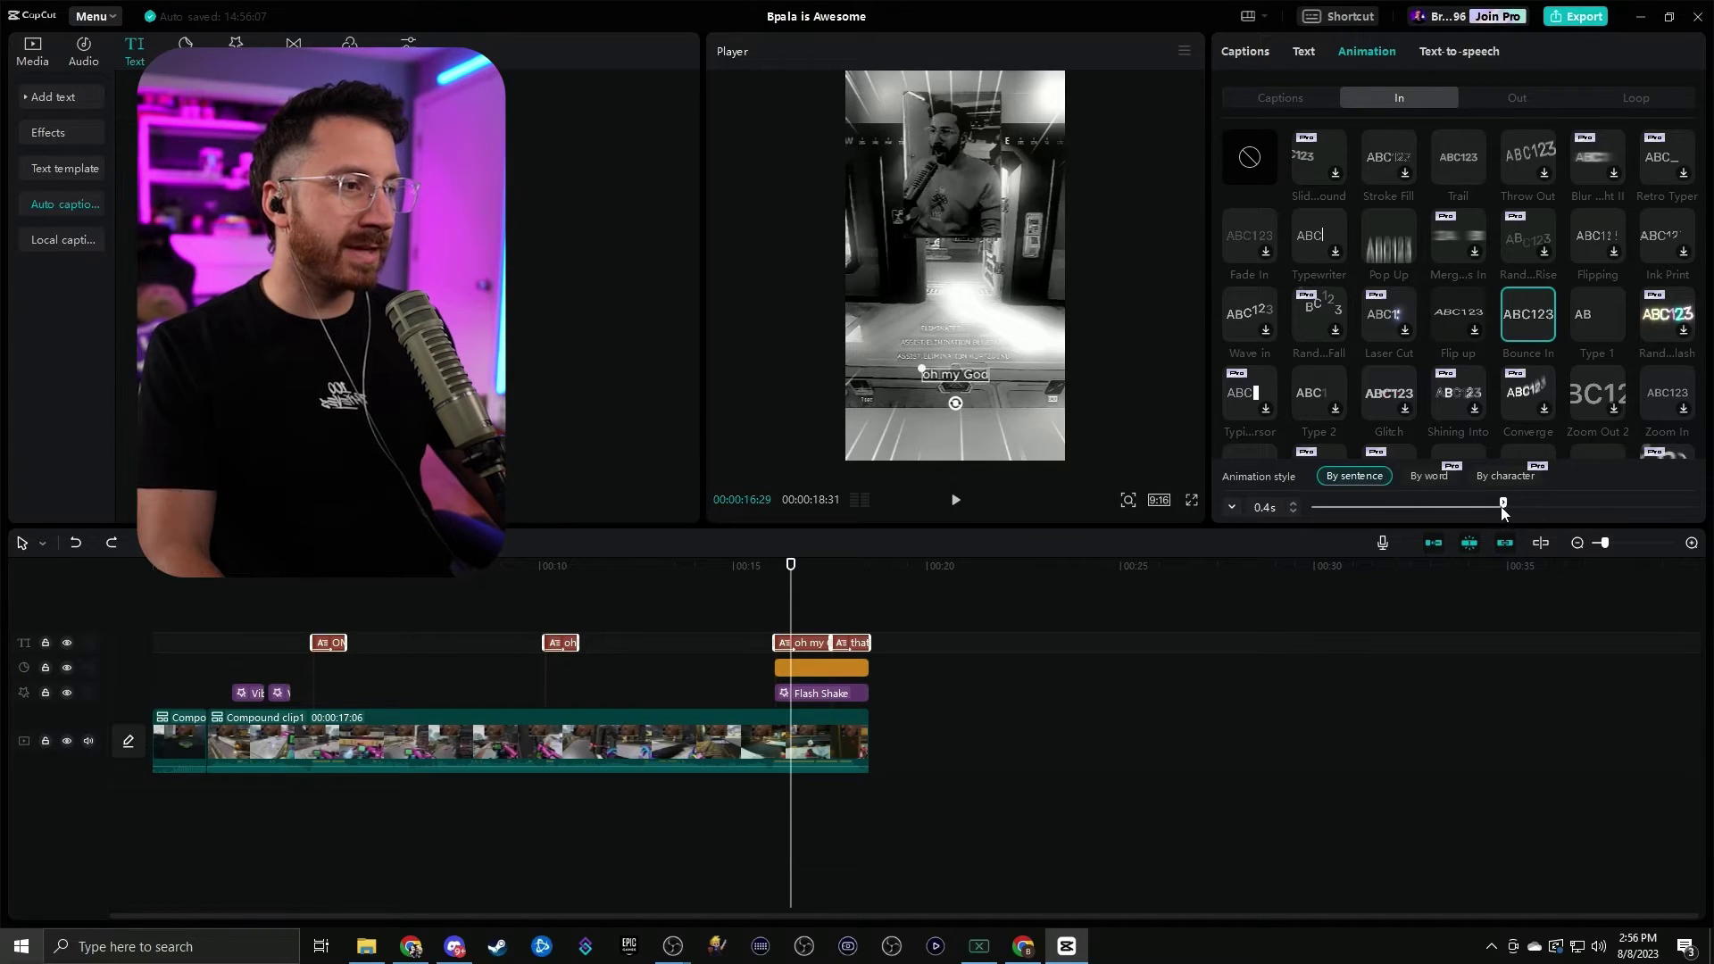
left_click(769, 575)
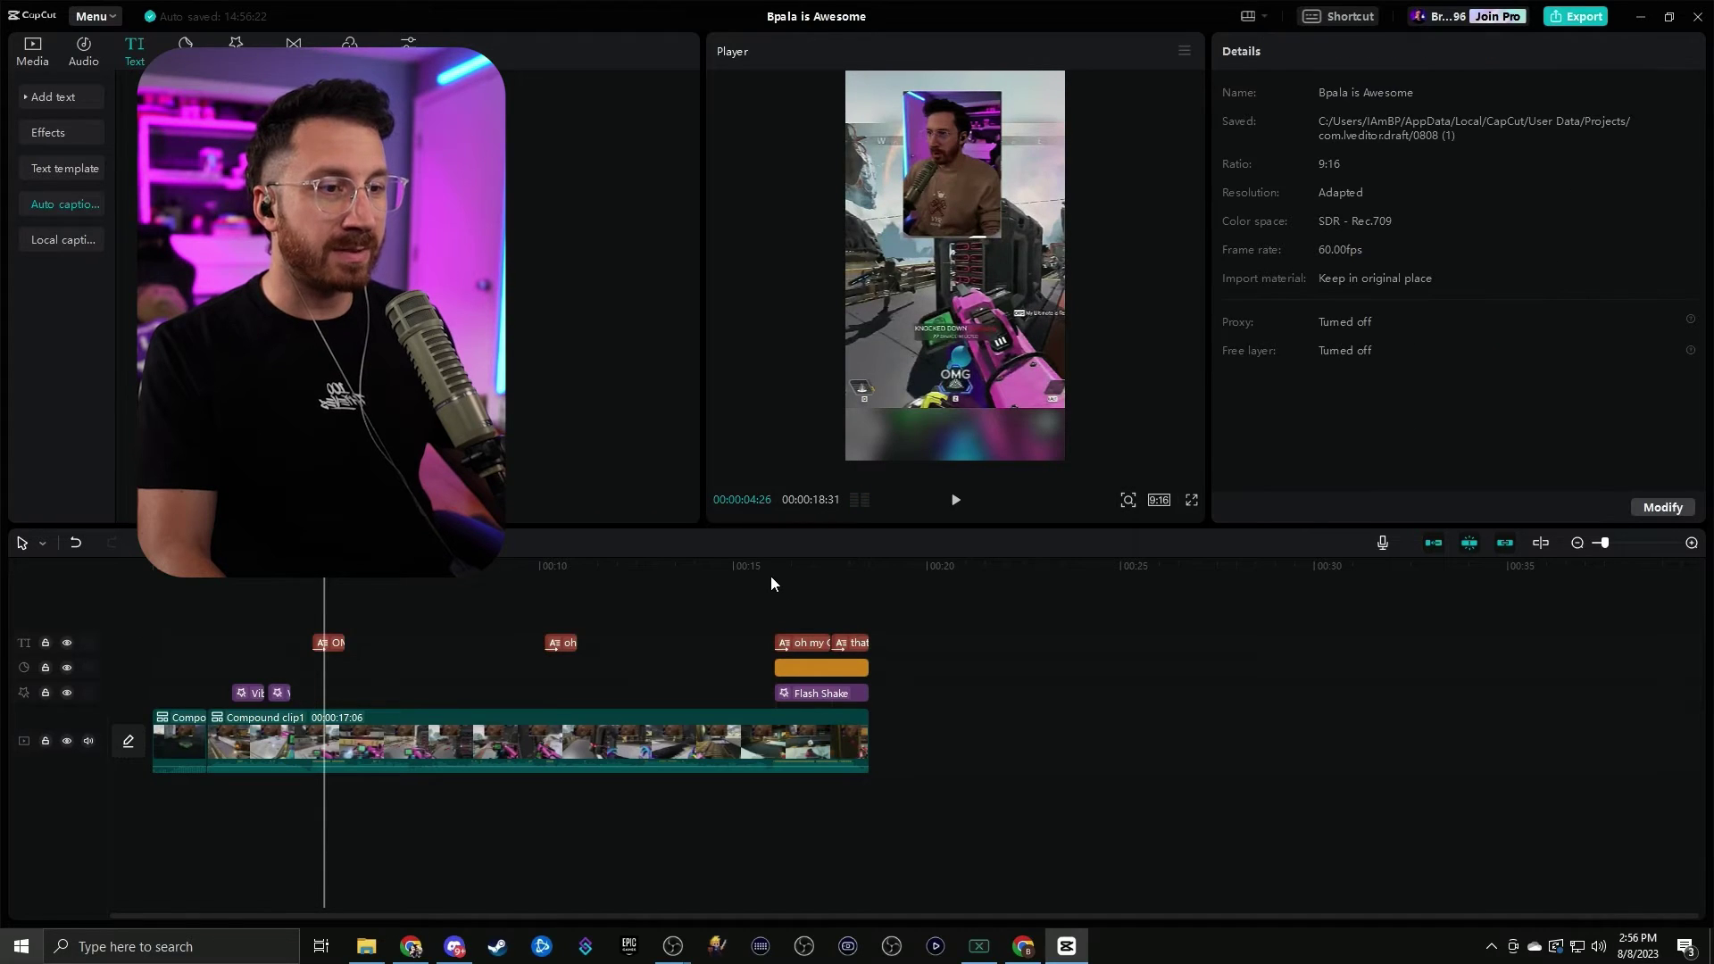
left_click(773, 566)
key("space")
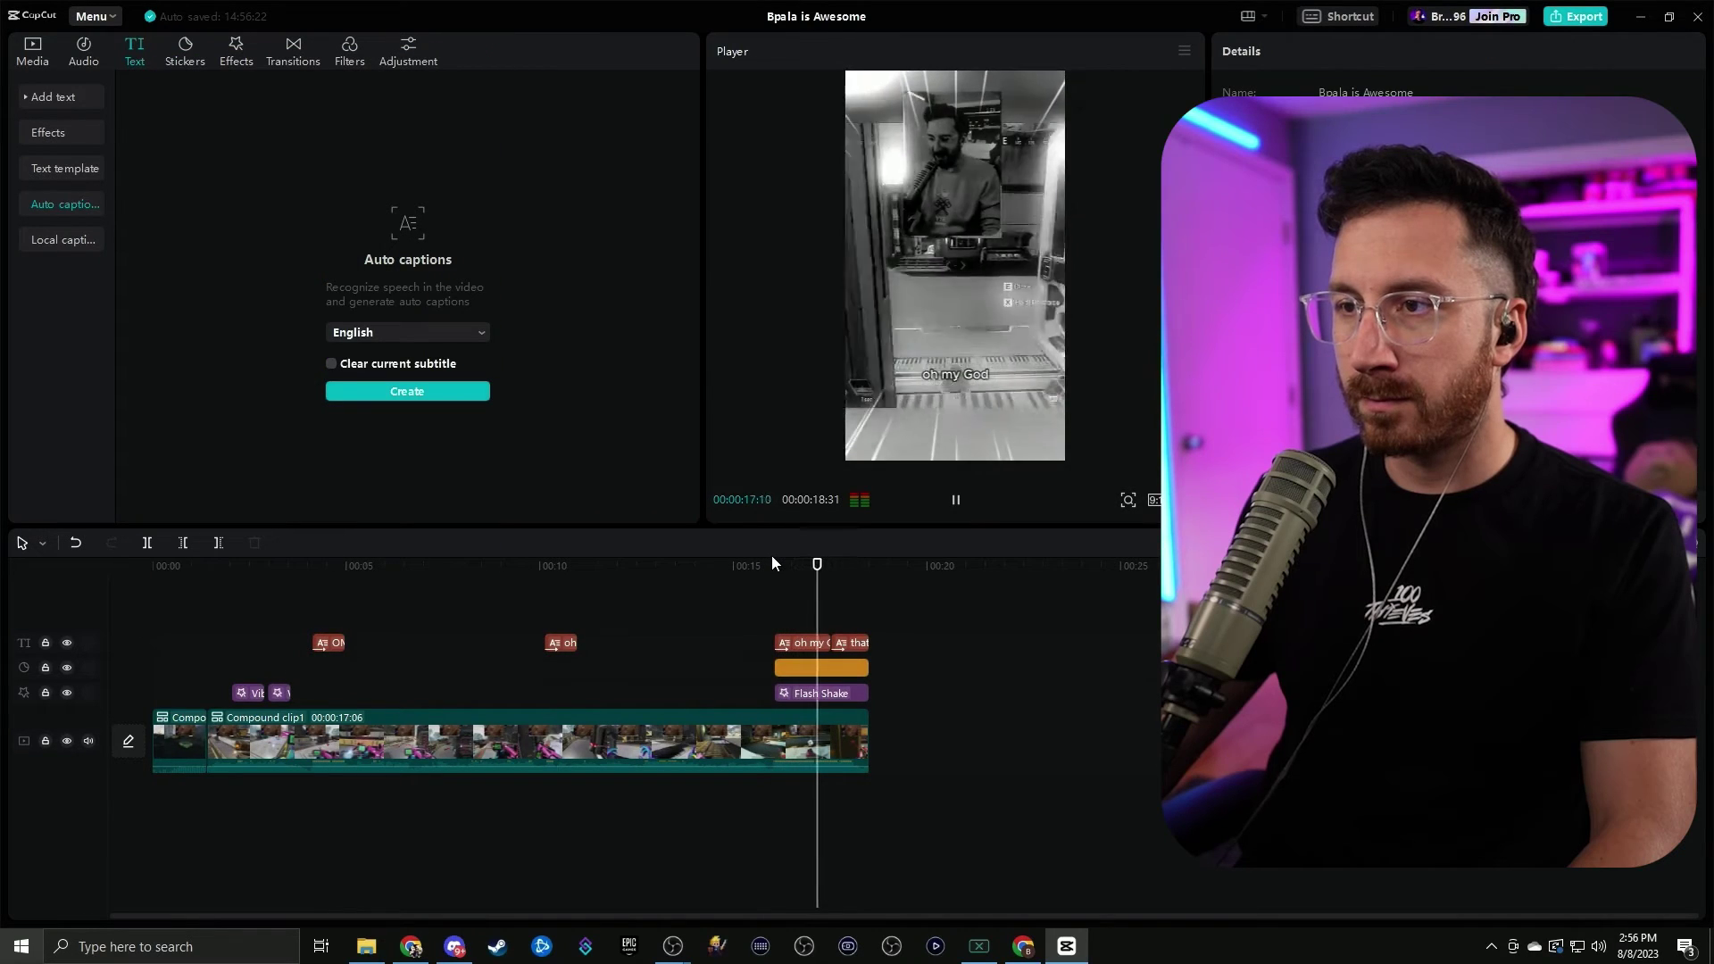
key("space")
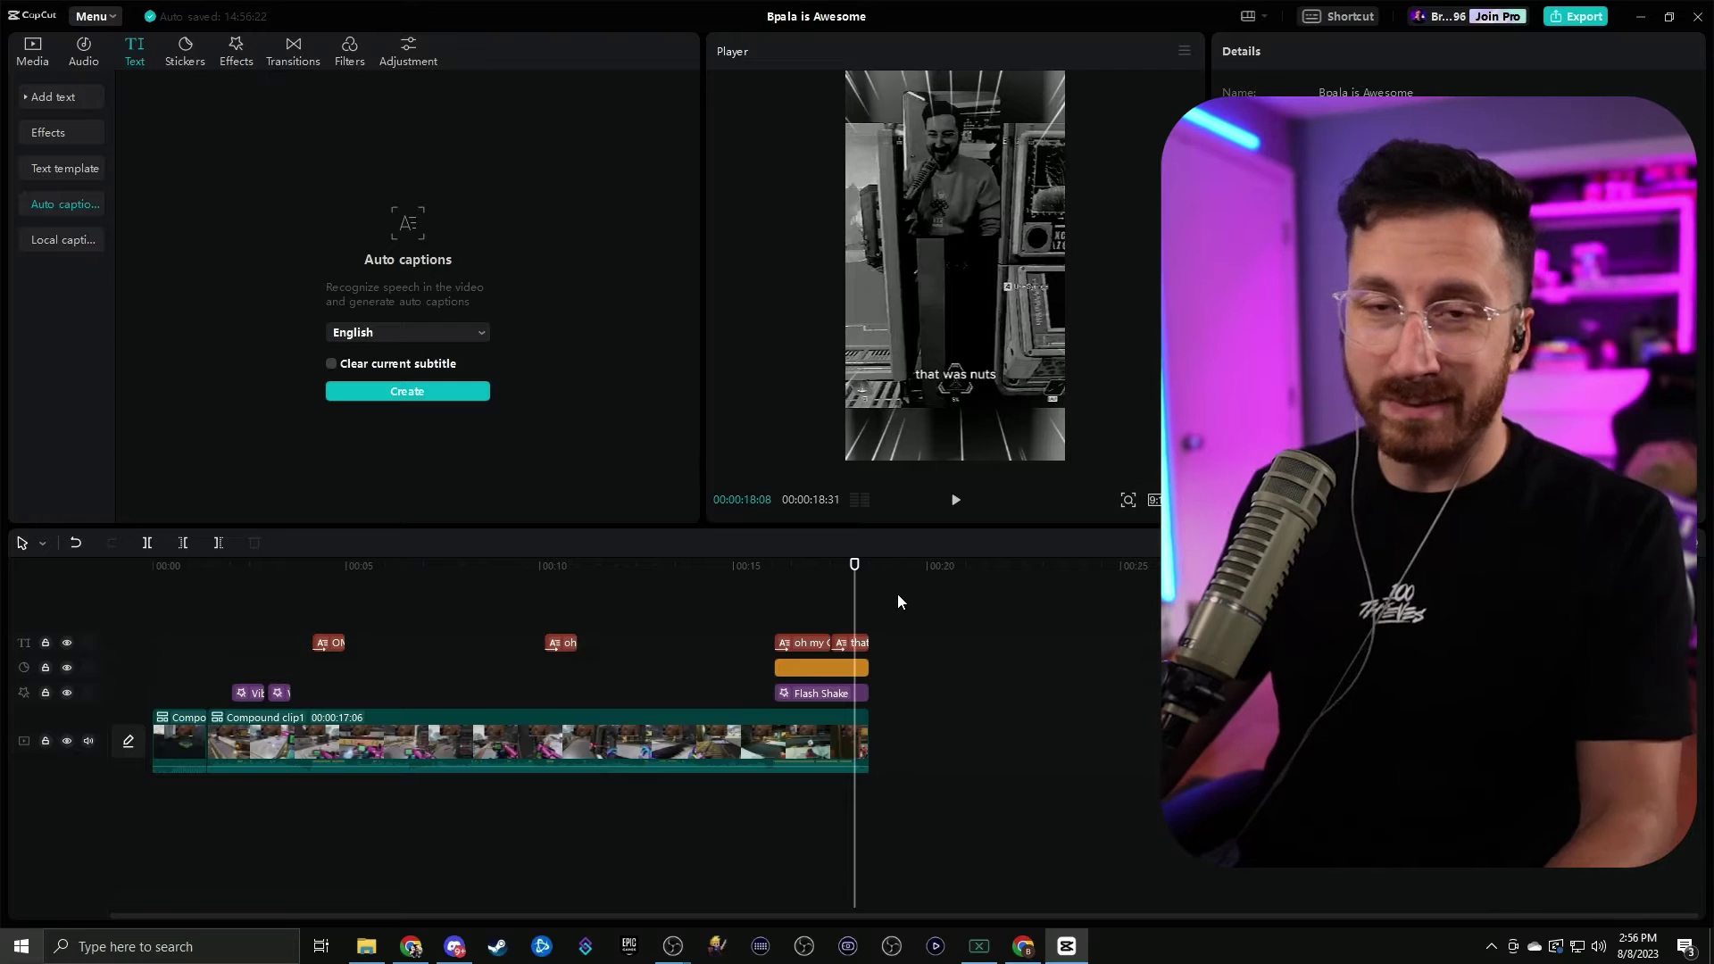
- Split the main compound clip at 00:00:16:04 with a Shake IV transition at the cut, and play back the result
left_click(788, 564)
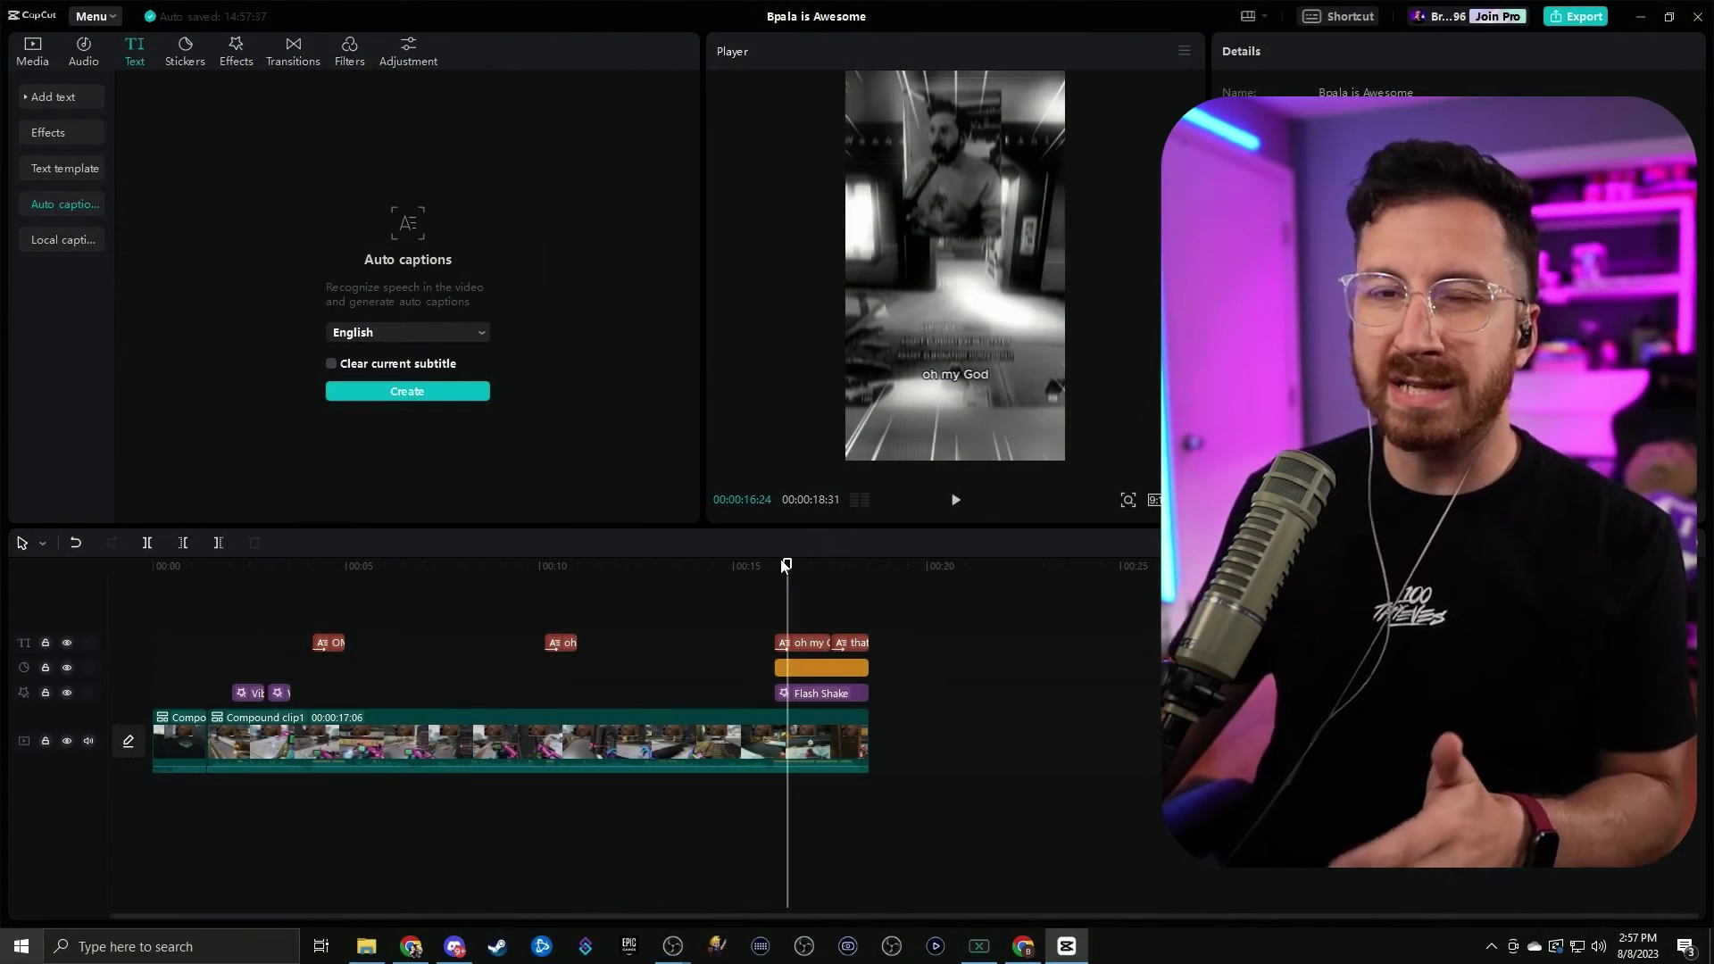
left_click_drag(785, 566, 788, 566)
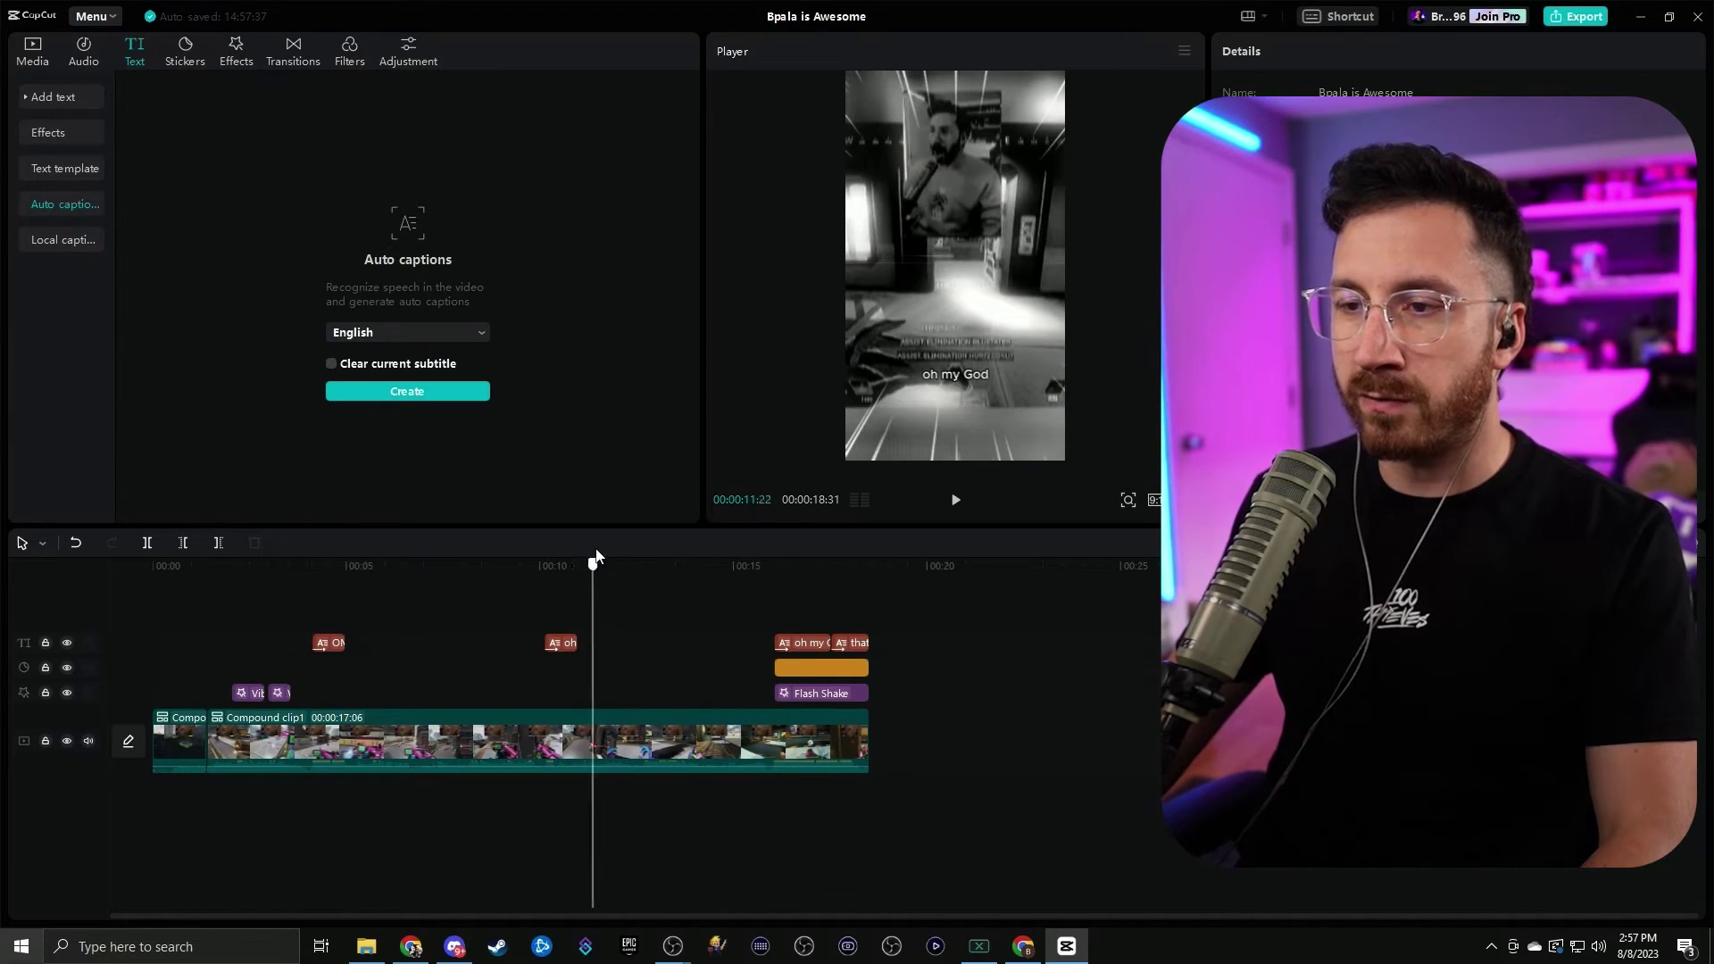
left_click_drag(594, 562, 775, 564)
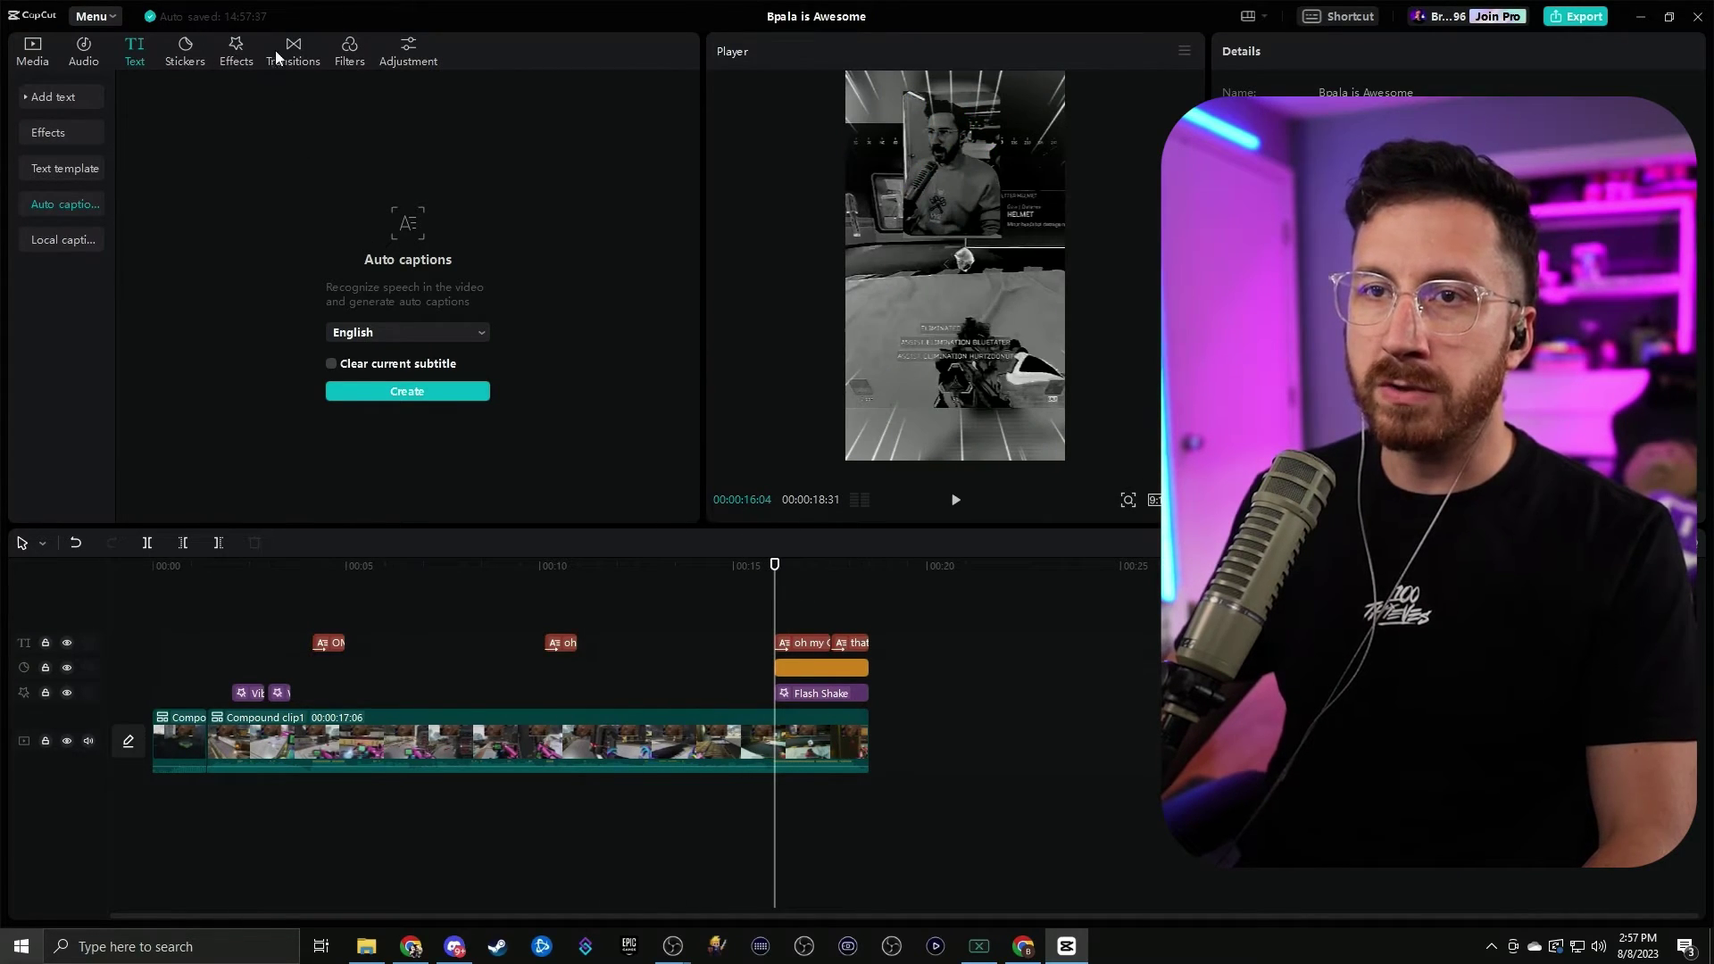
left_click(292, 53)
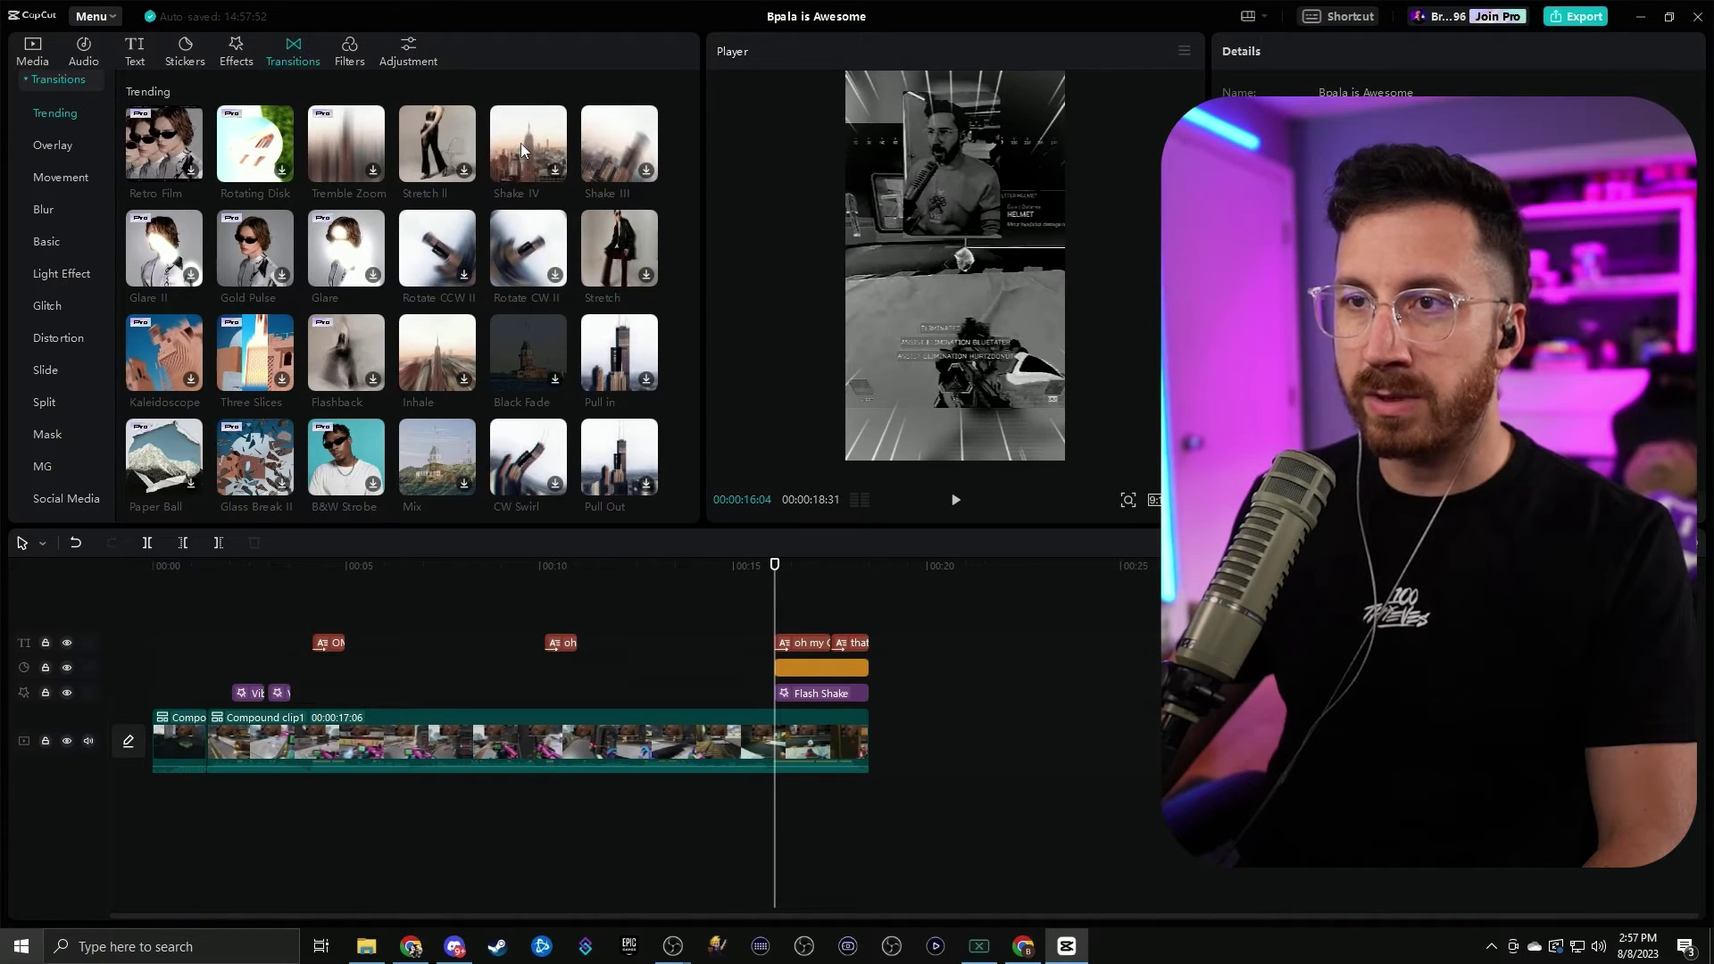
left_click_drag(521, 143, 800, 755)
key("ctrl+b")
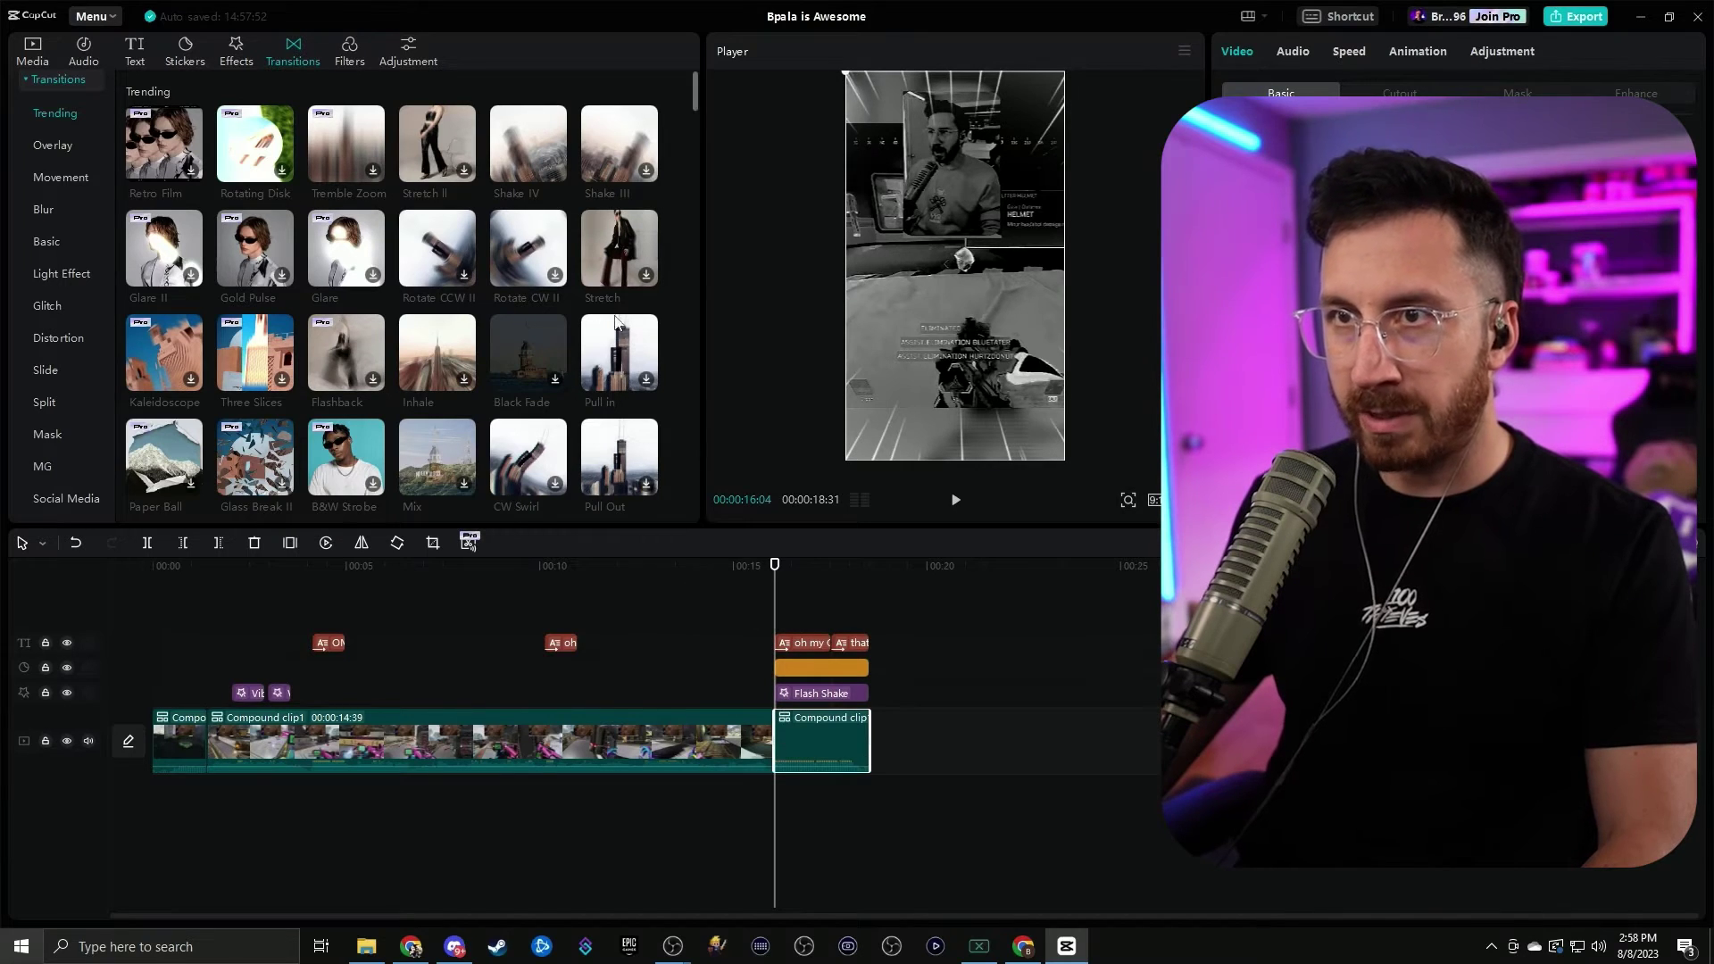
left_click_drag(530, 161, 756, 742)
left_click(741, 596)
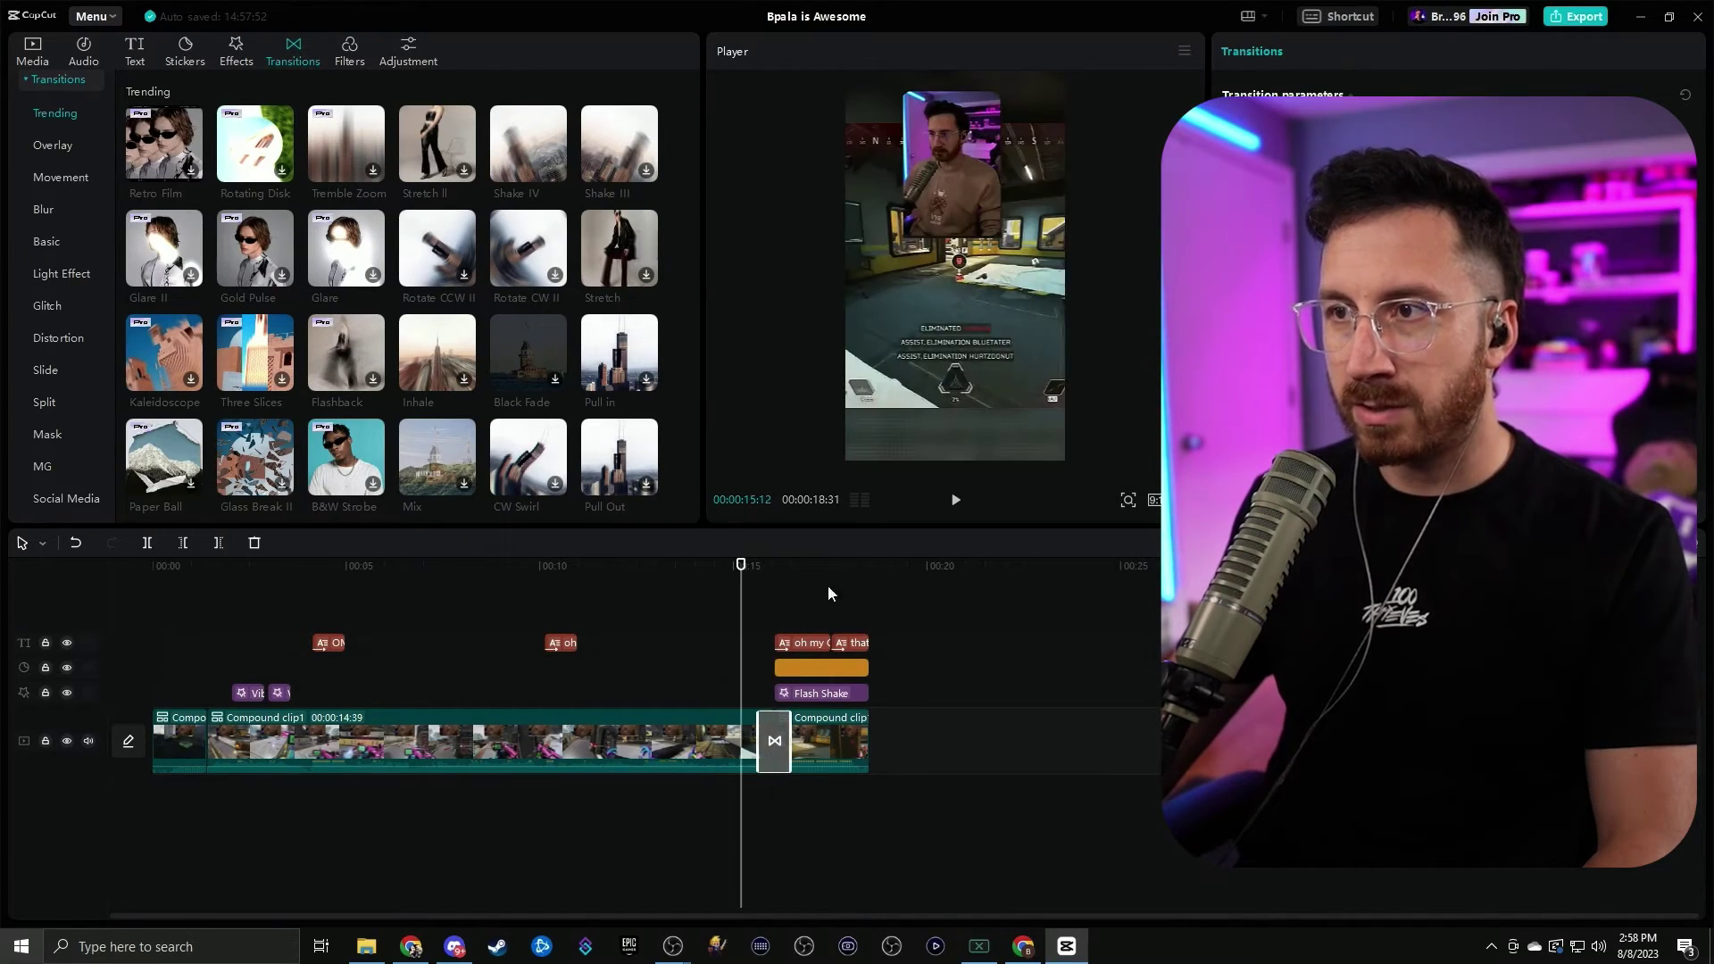
key("space")
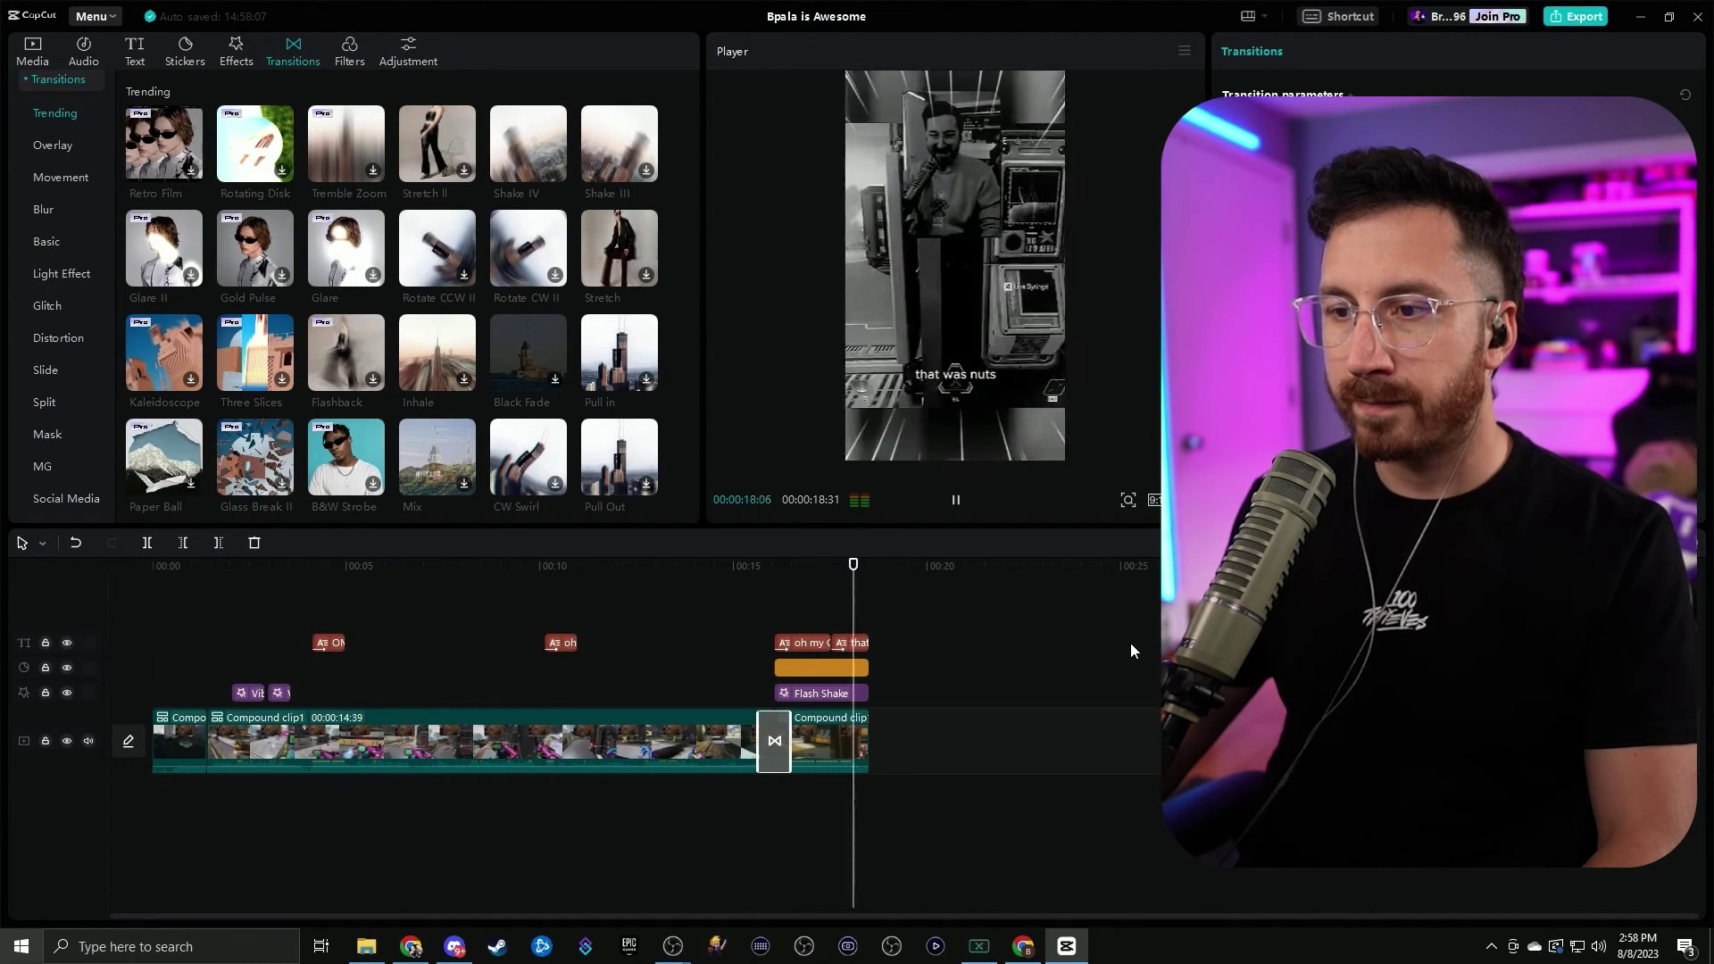
left_click(787, 576)
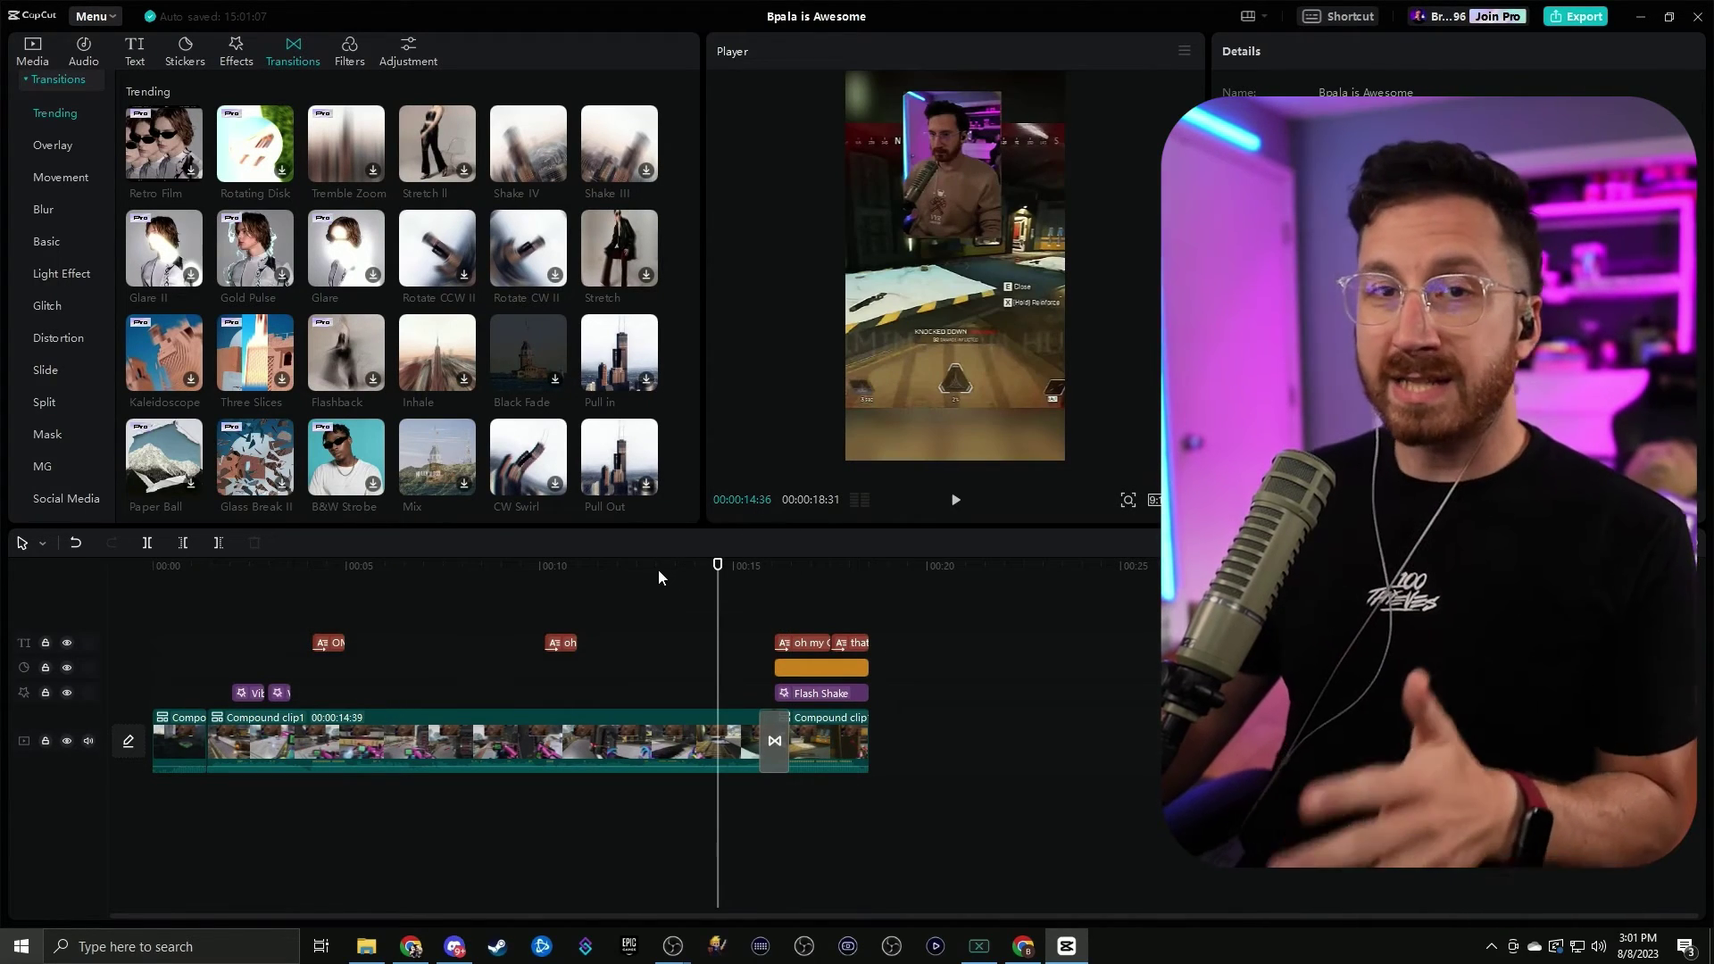
- Browse the trending tracks in the music library
left_click(86, 50)
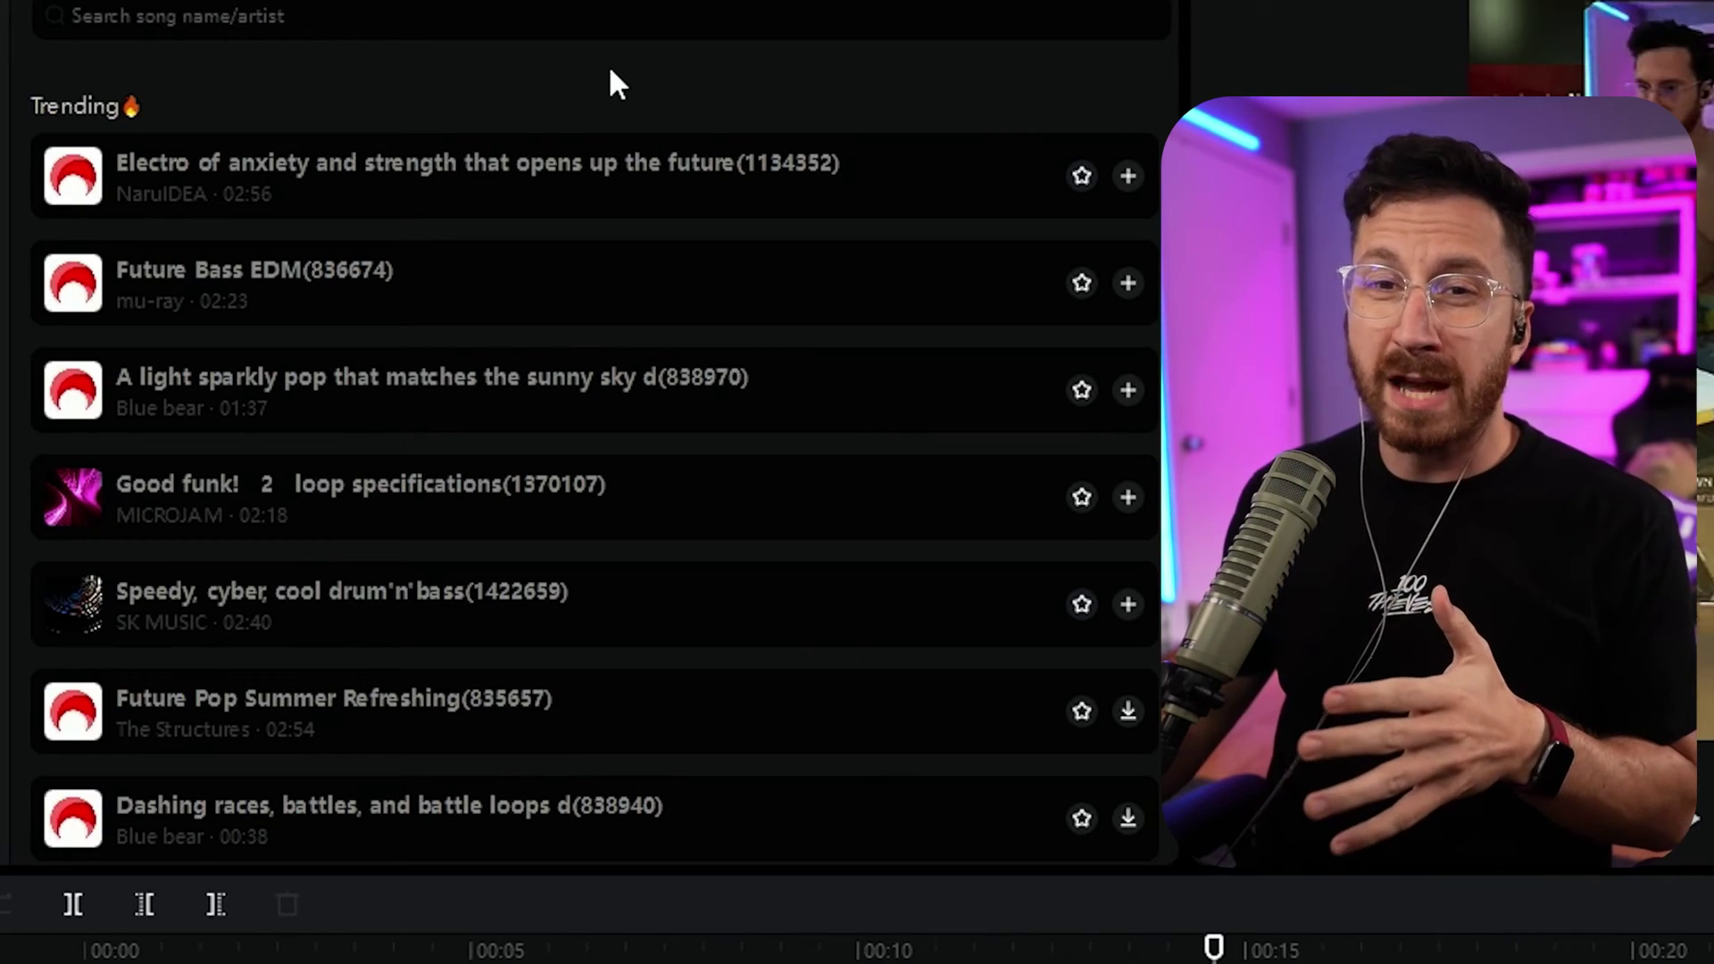
scroll(420, 660, "down", 15)
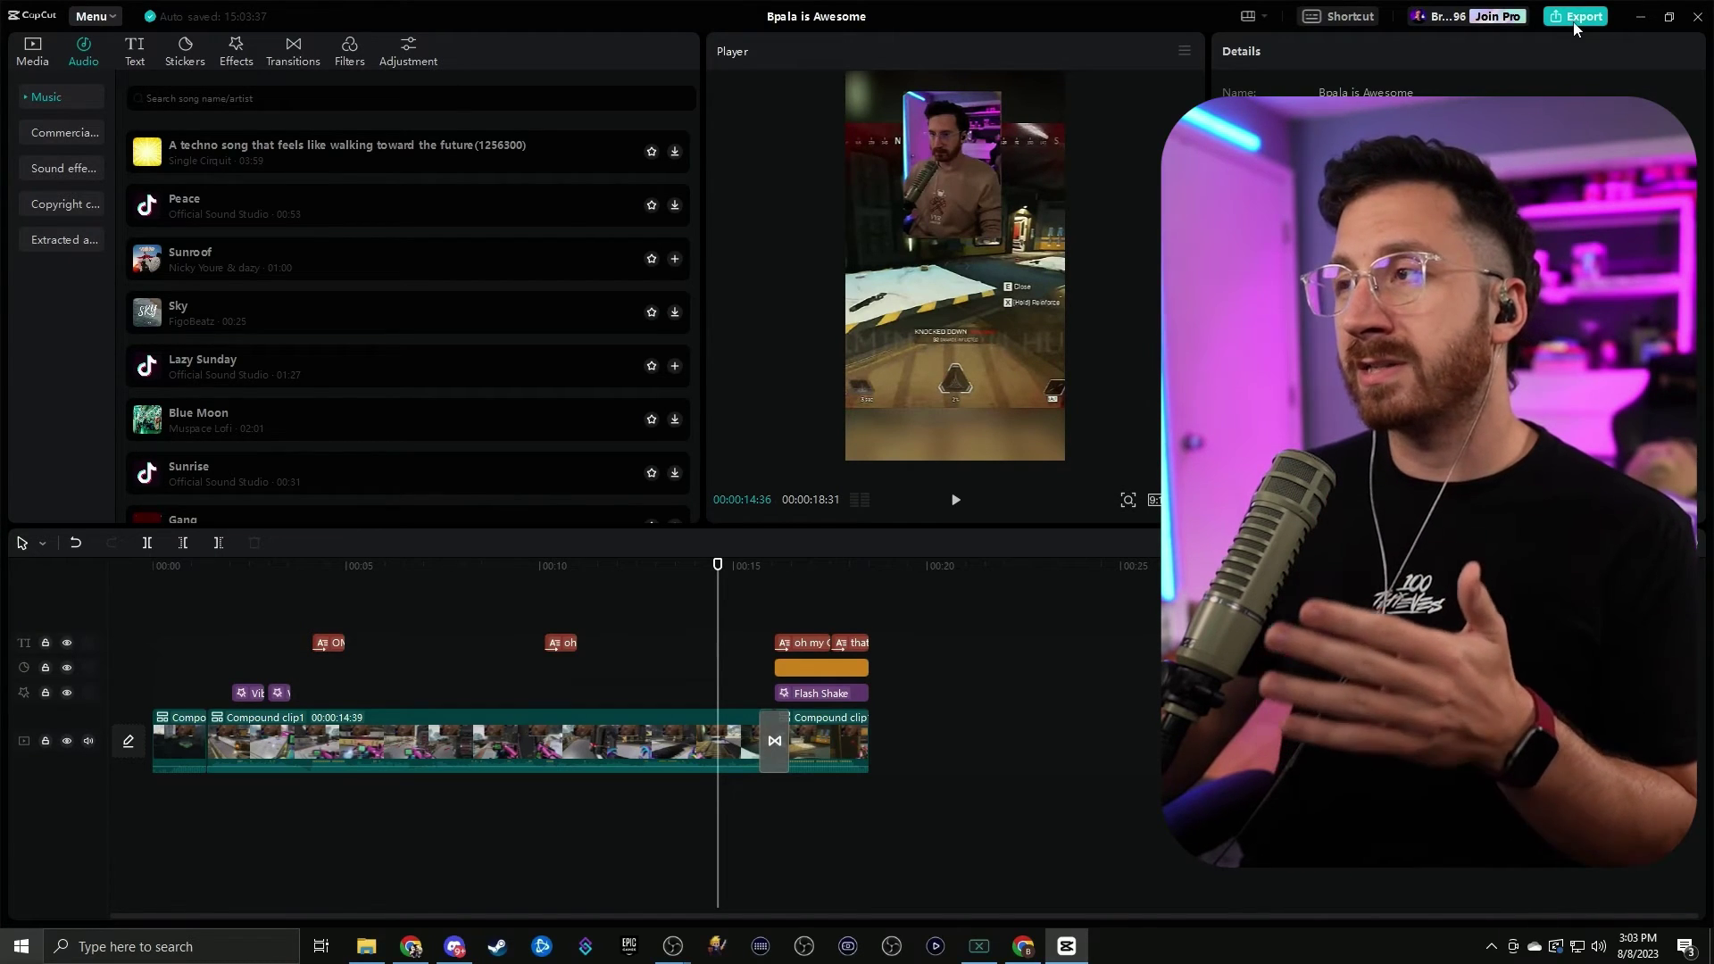
- Export the video as a 1080P, 60fps H.264 mp4 with a customized 20000 Kbps CBR bit rate and no copyright check
left_click(1571, 20)
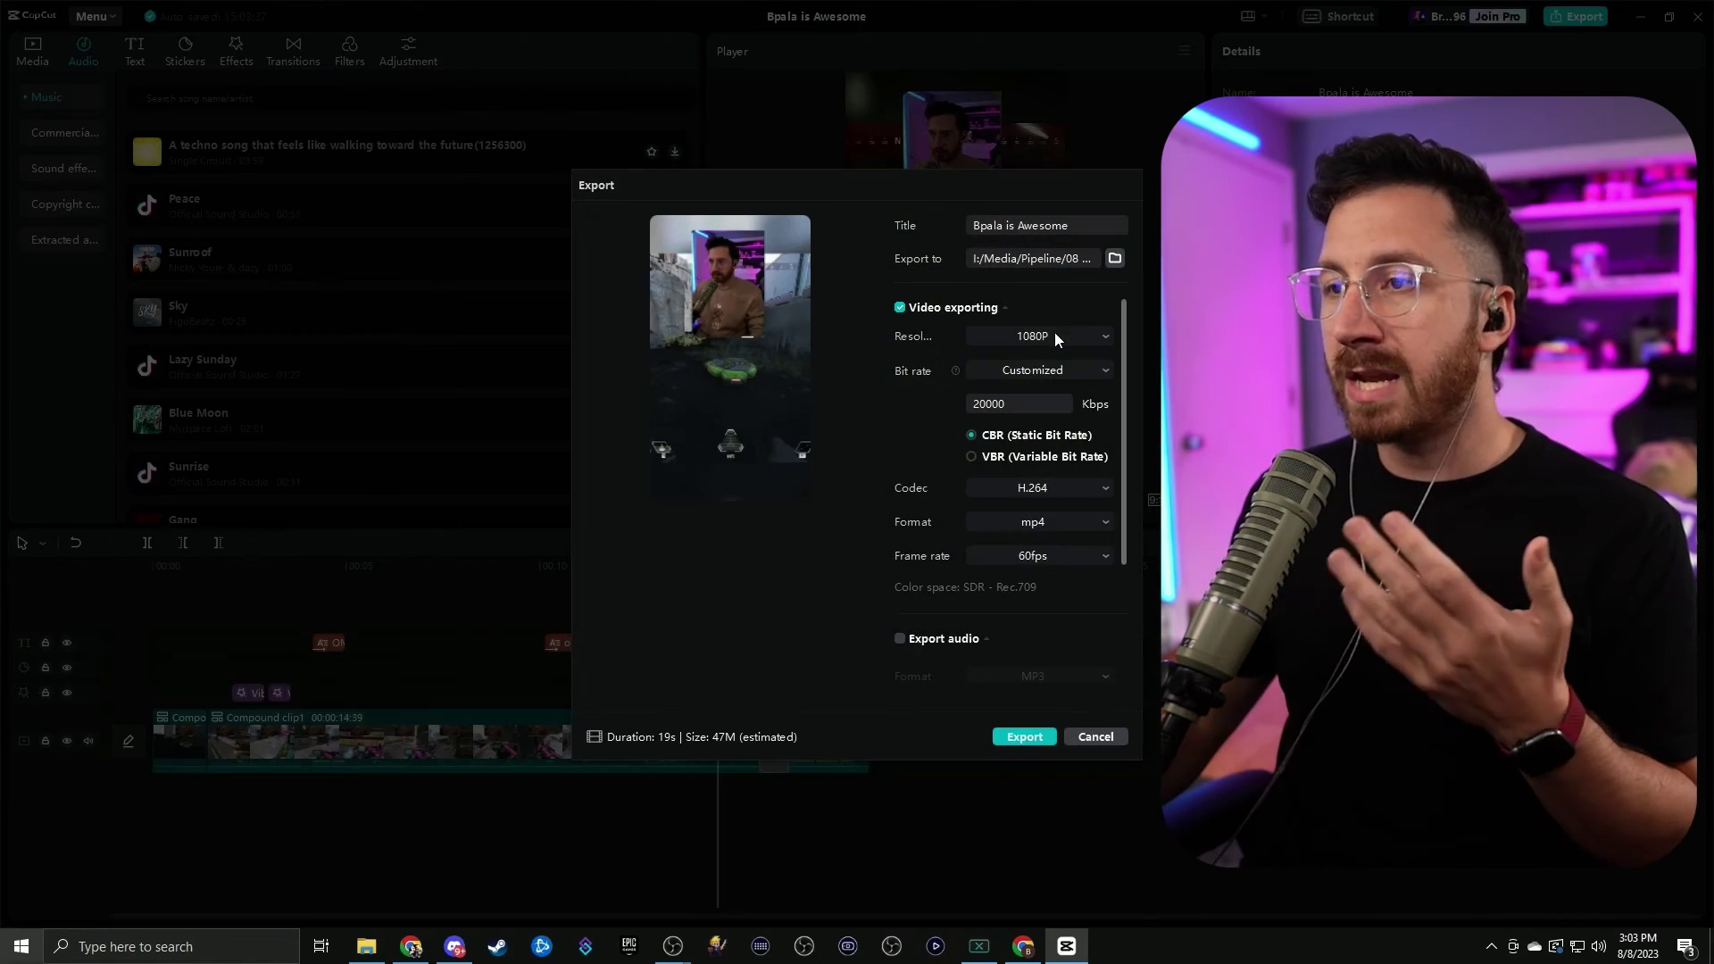
left_click(1048, 333)
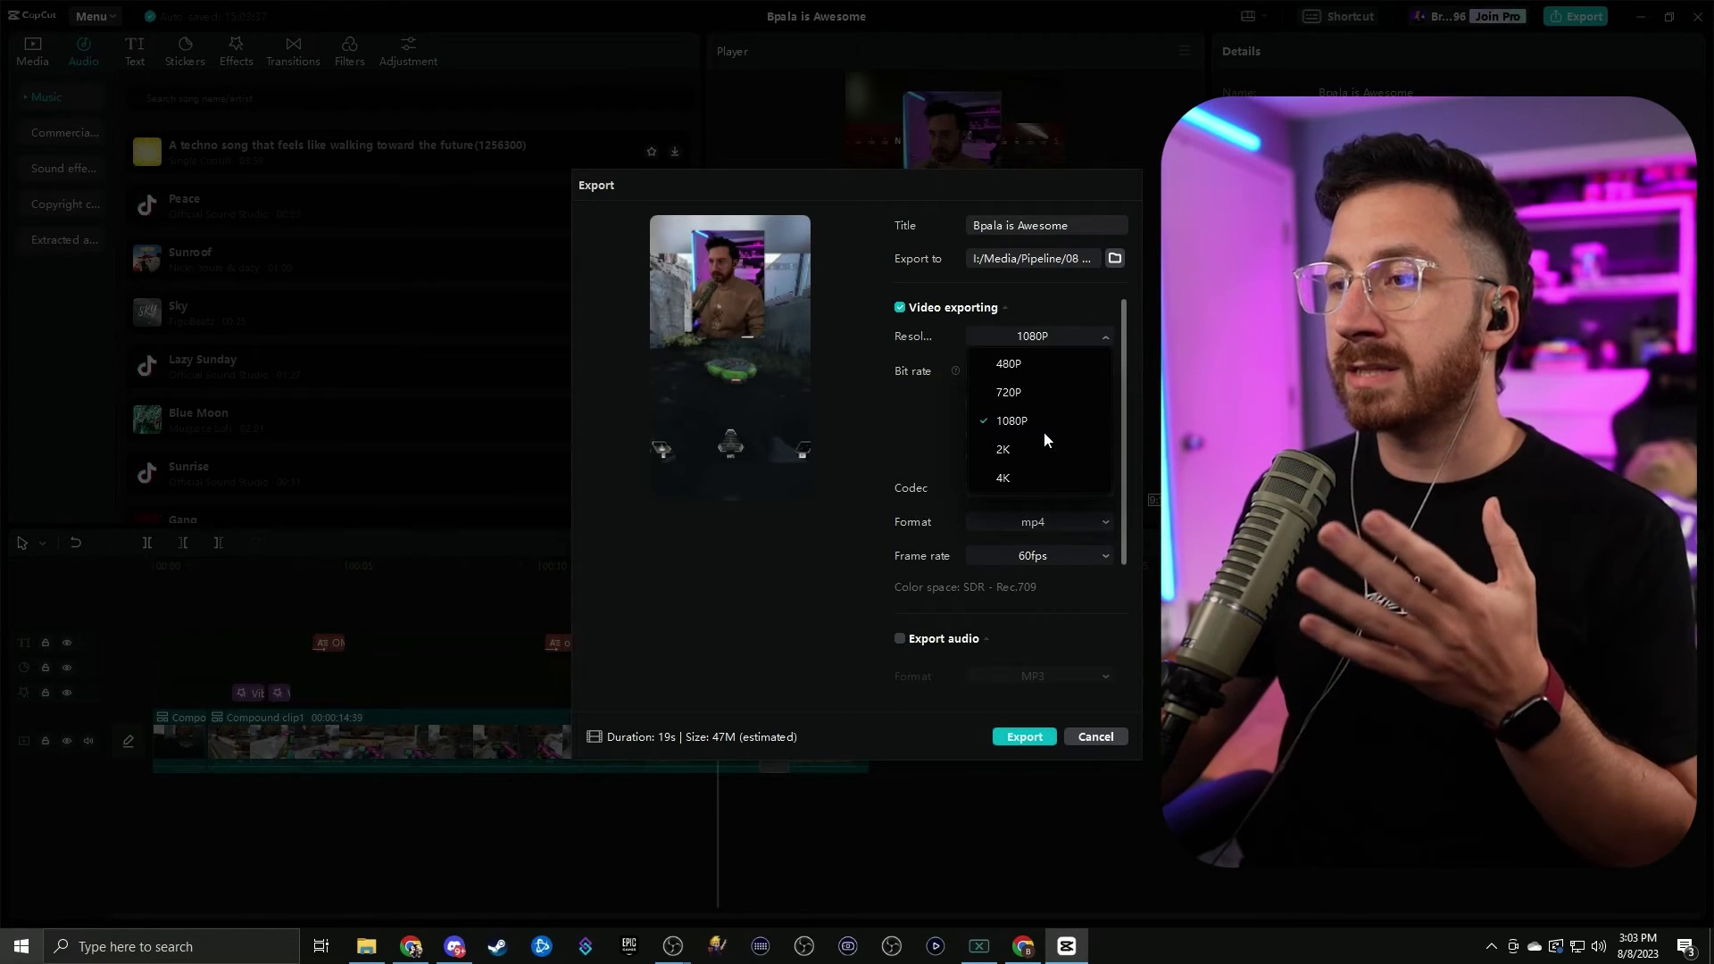
left_click(1043, 330)
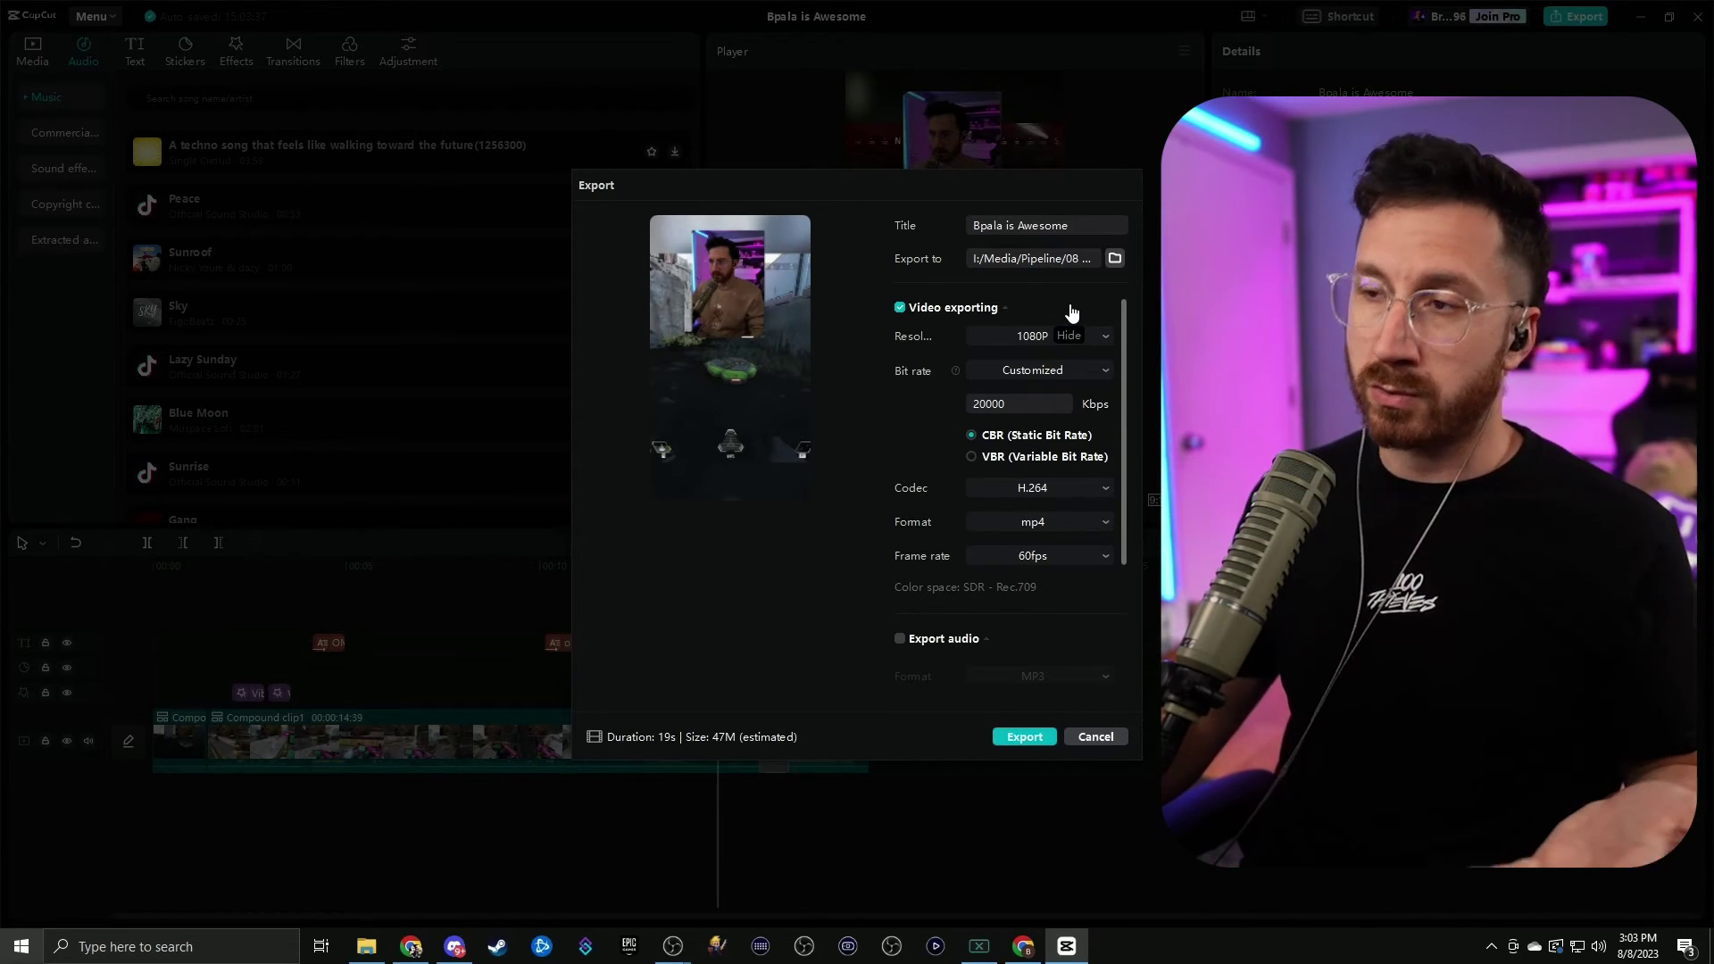
left_click(1066, 373)
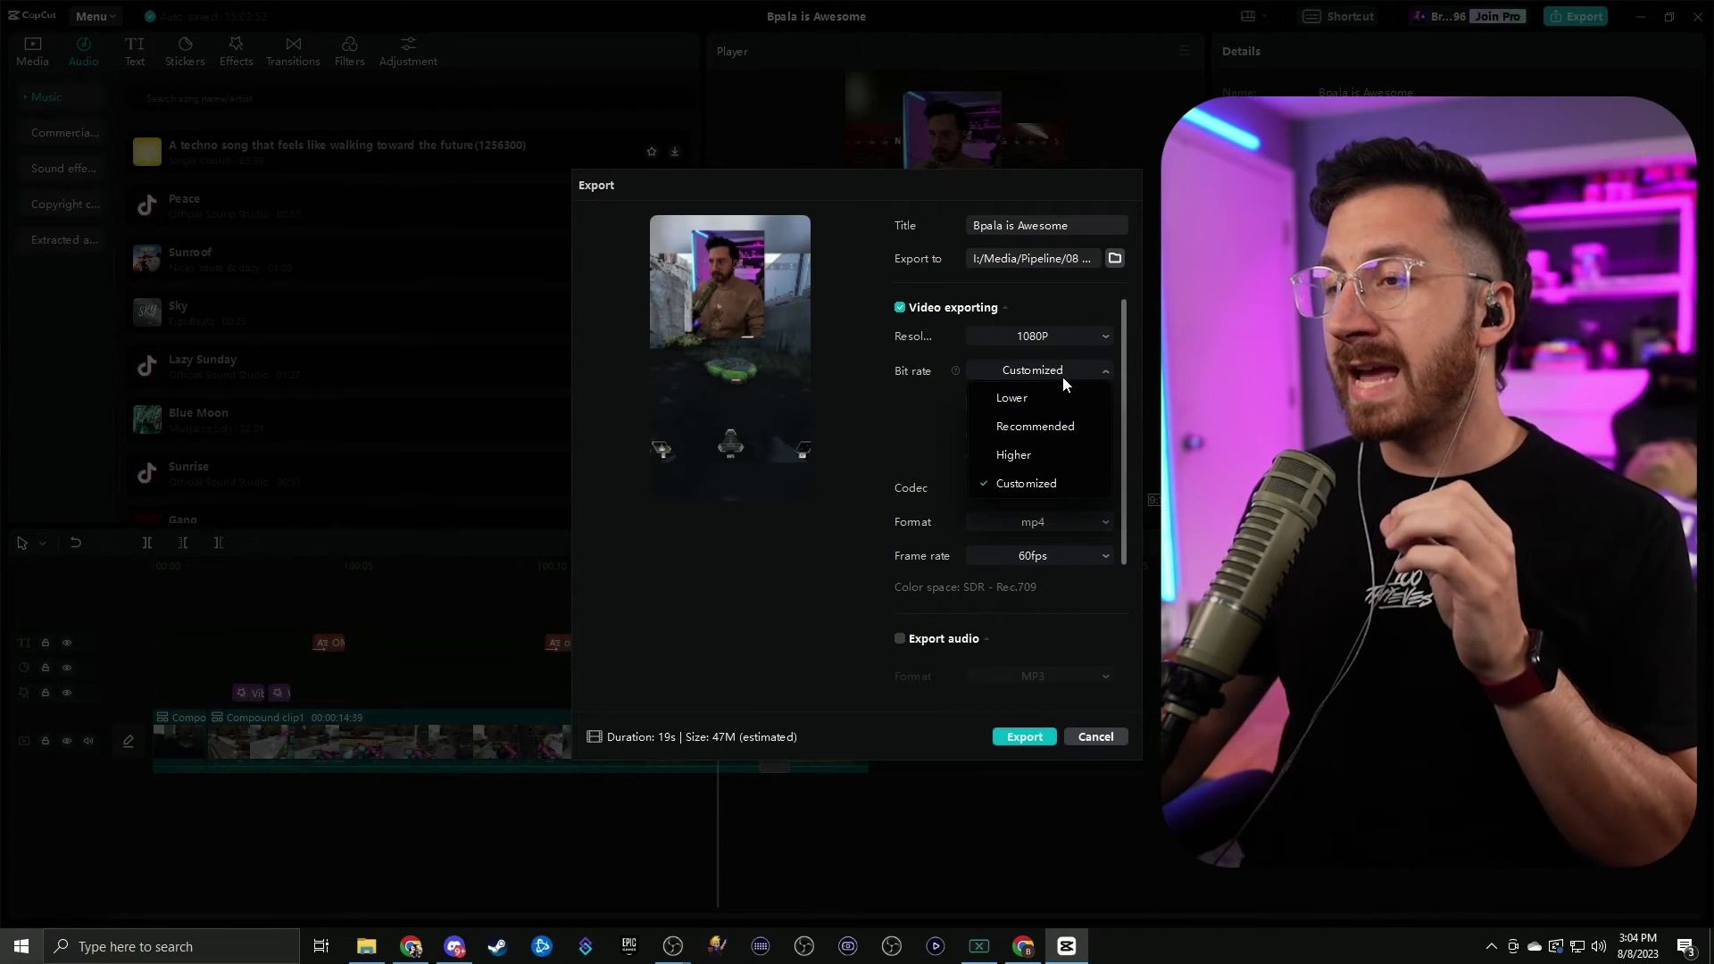
left_click(1042, 371)
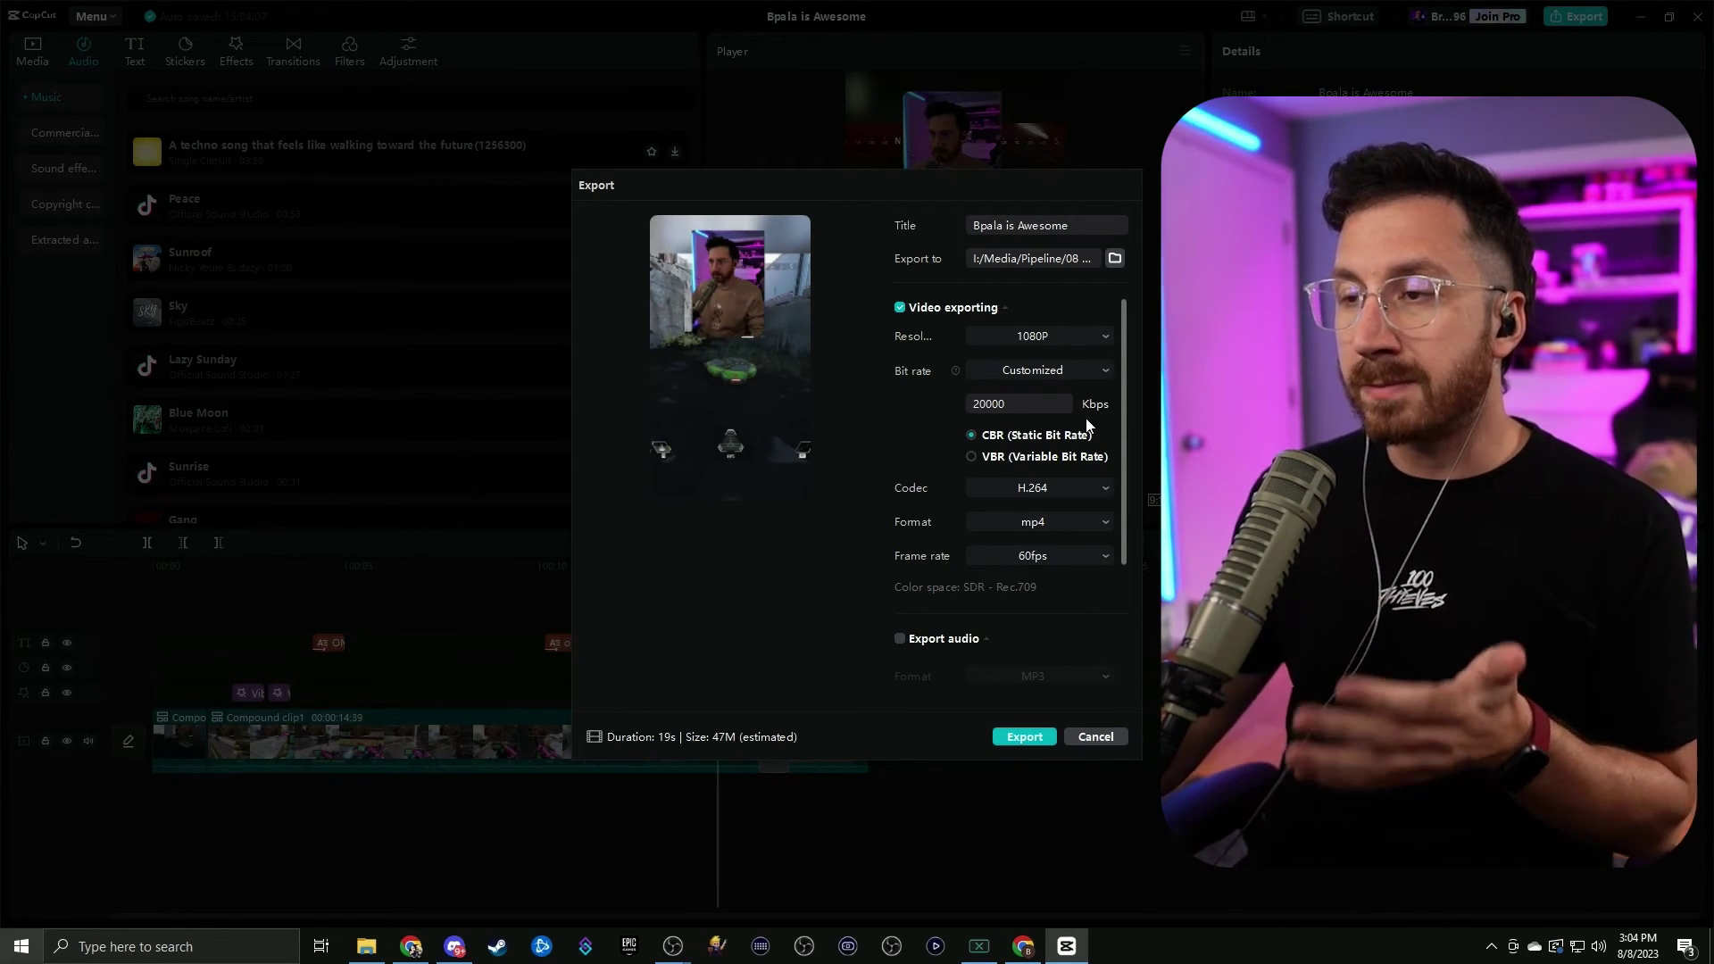
left_click(1034, 395)
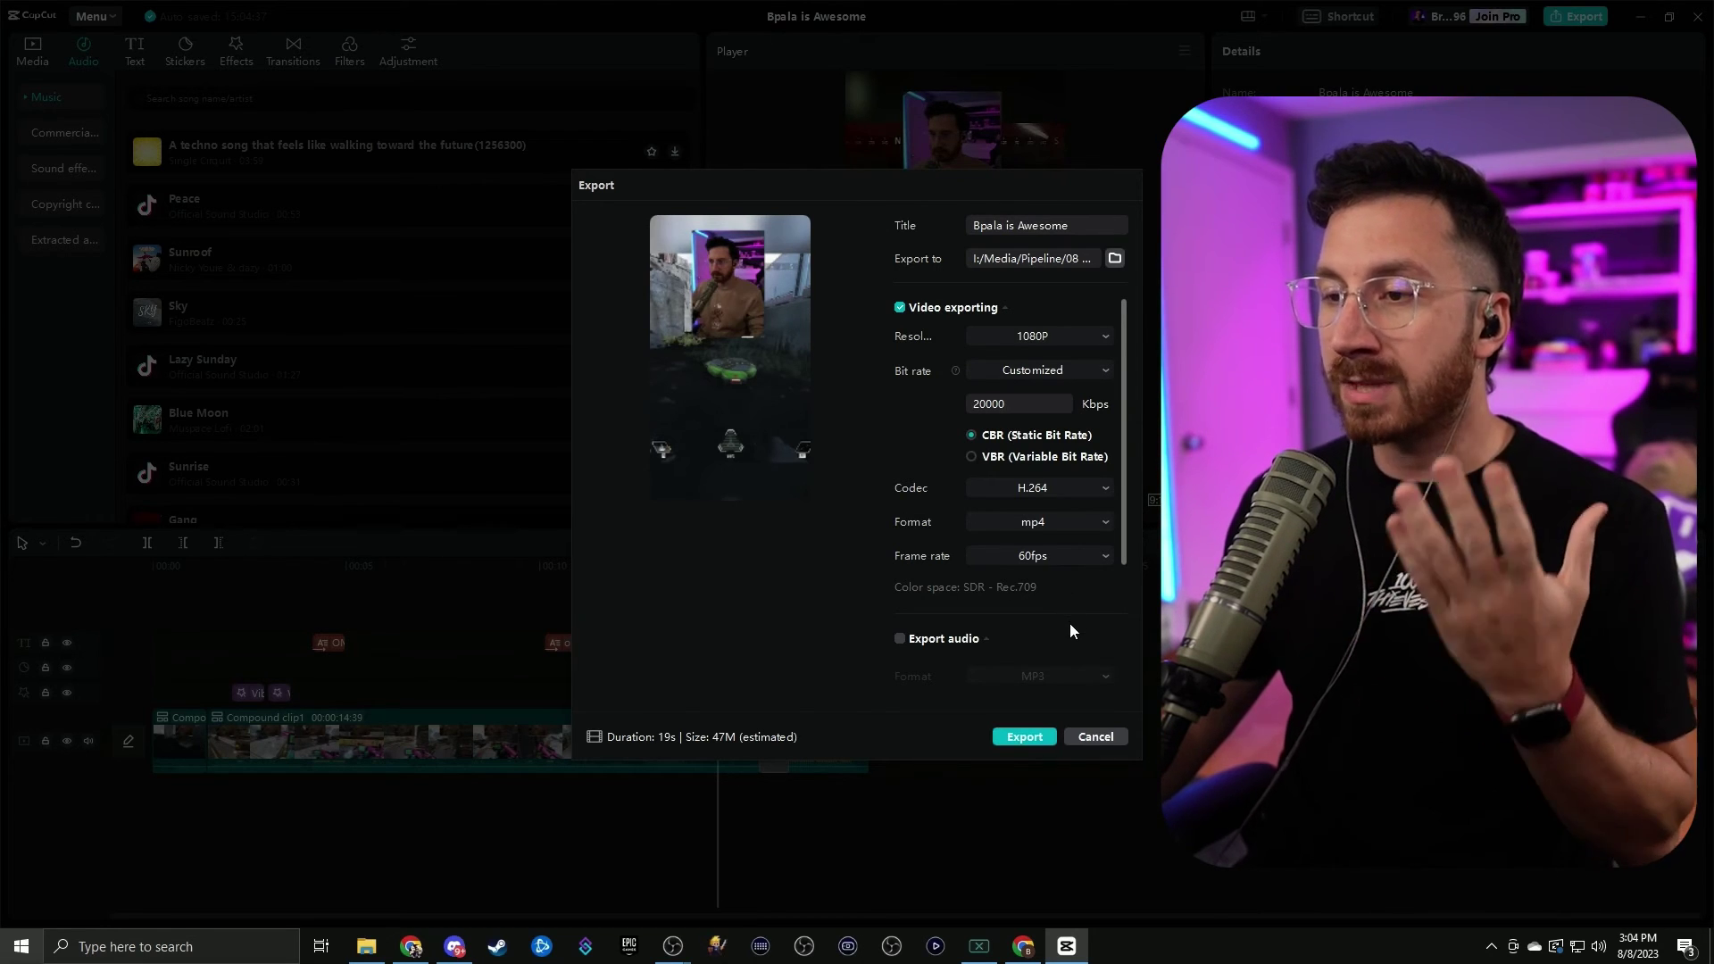
scroll(1067, 616, "down", 3)
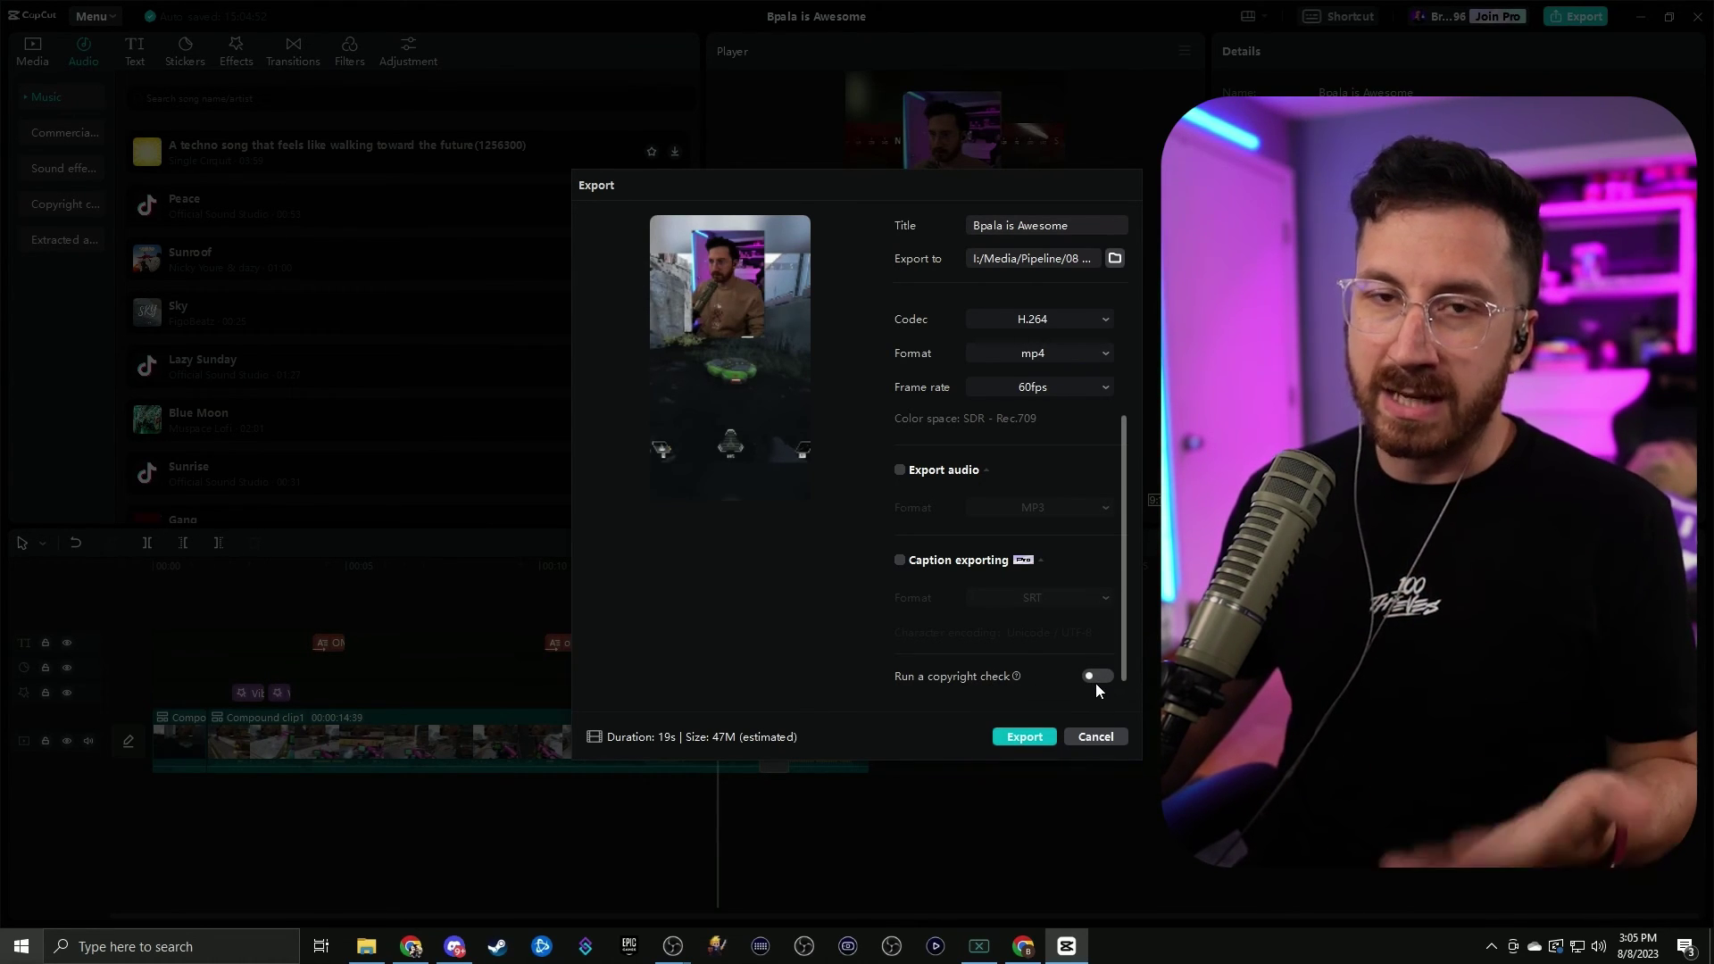
left_click(1024, 737)
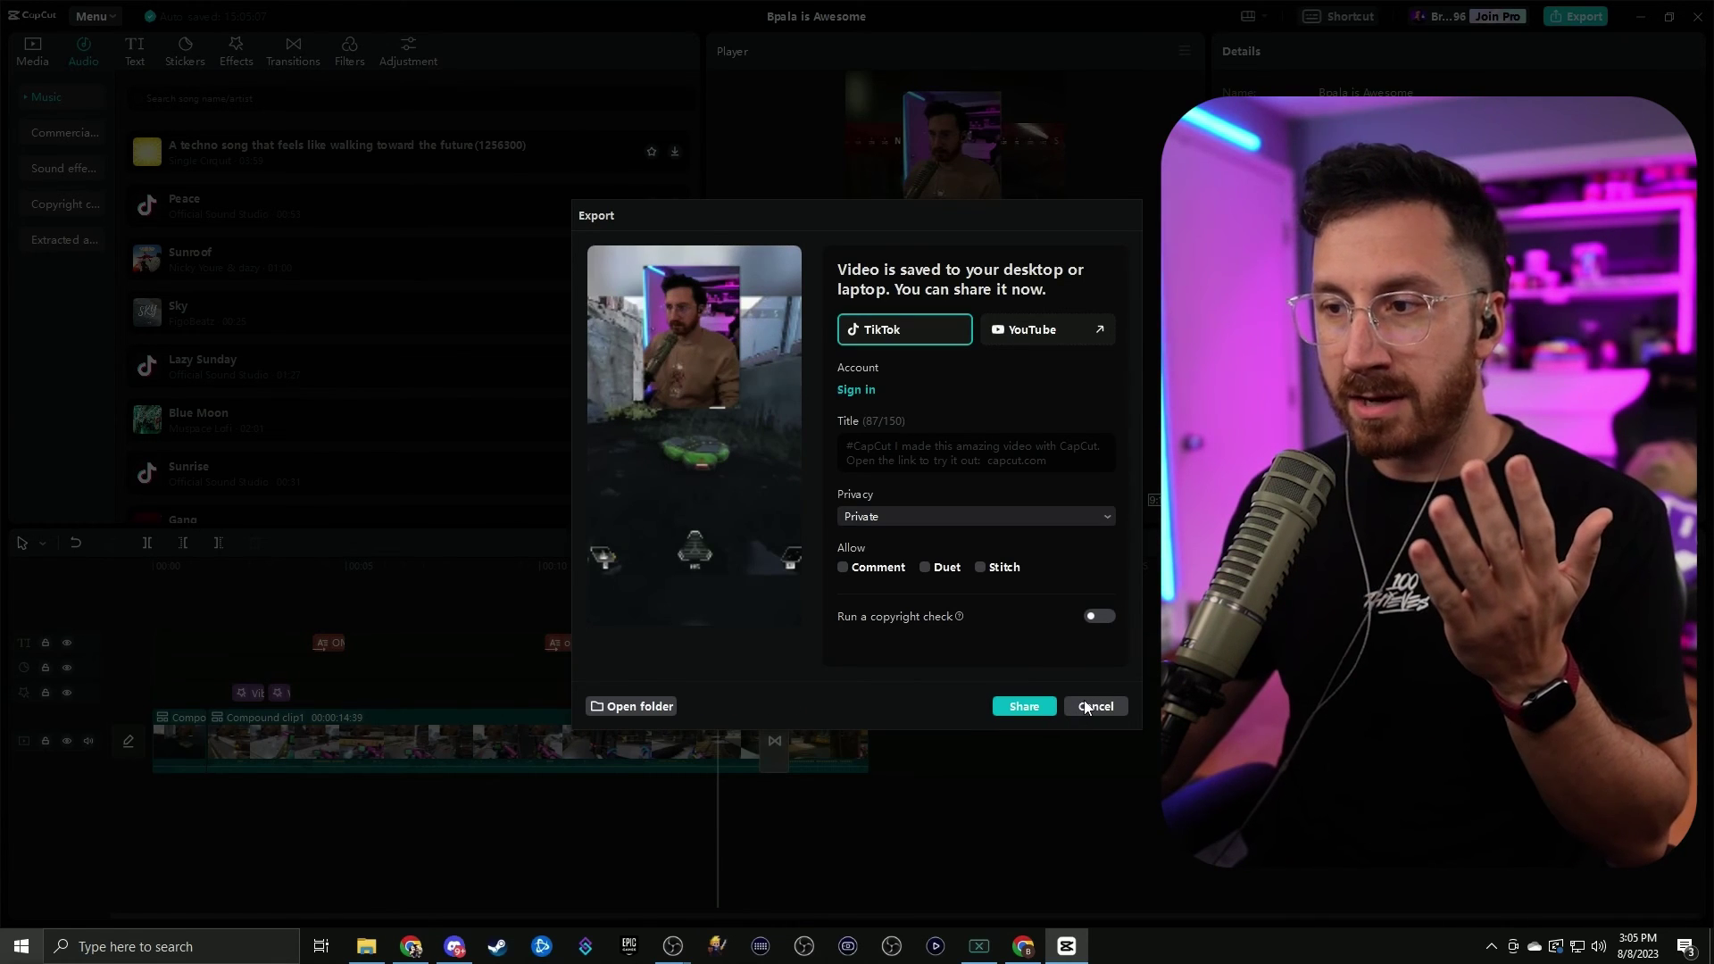
- Open the export folder and play the exported "Bpala is Awesome" video in VLC media player
left_click(630, 706)
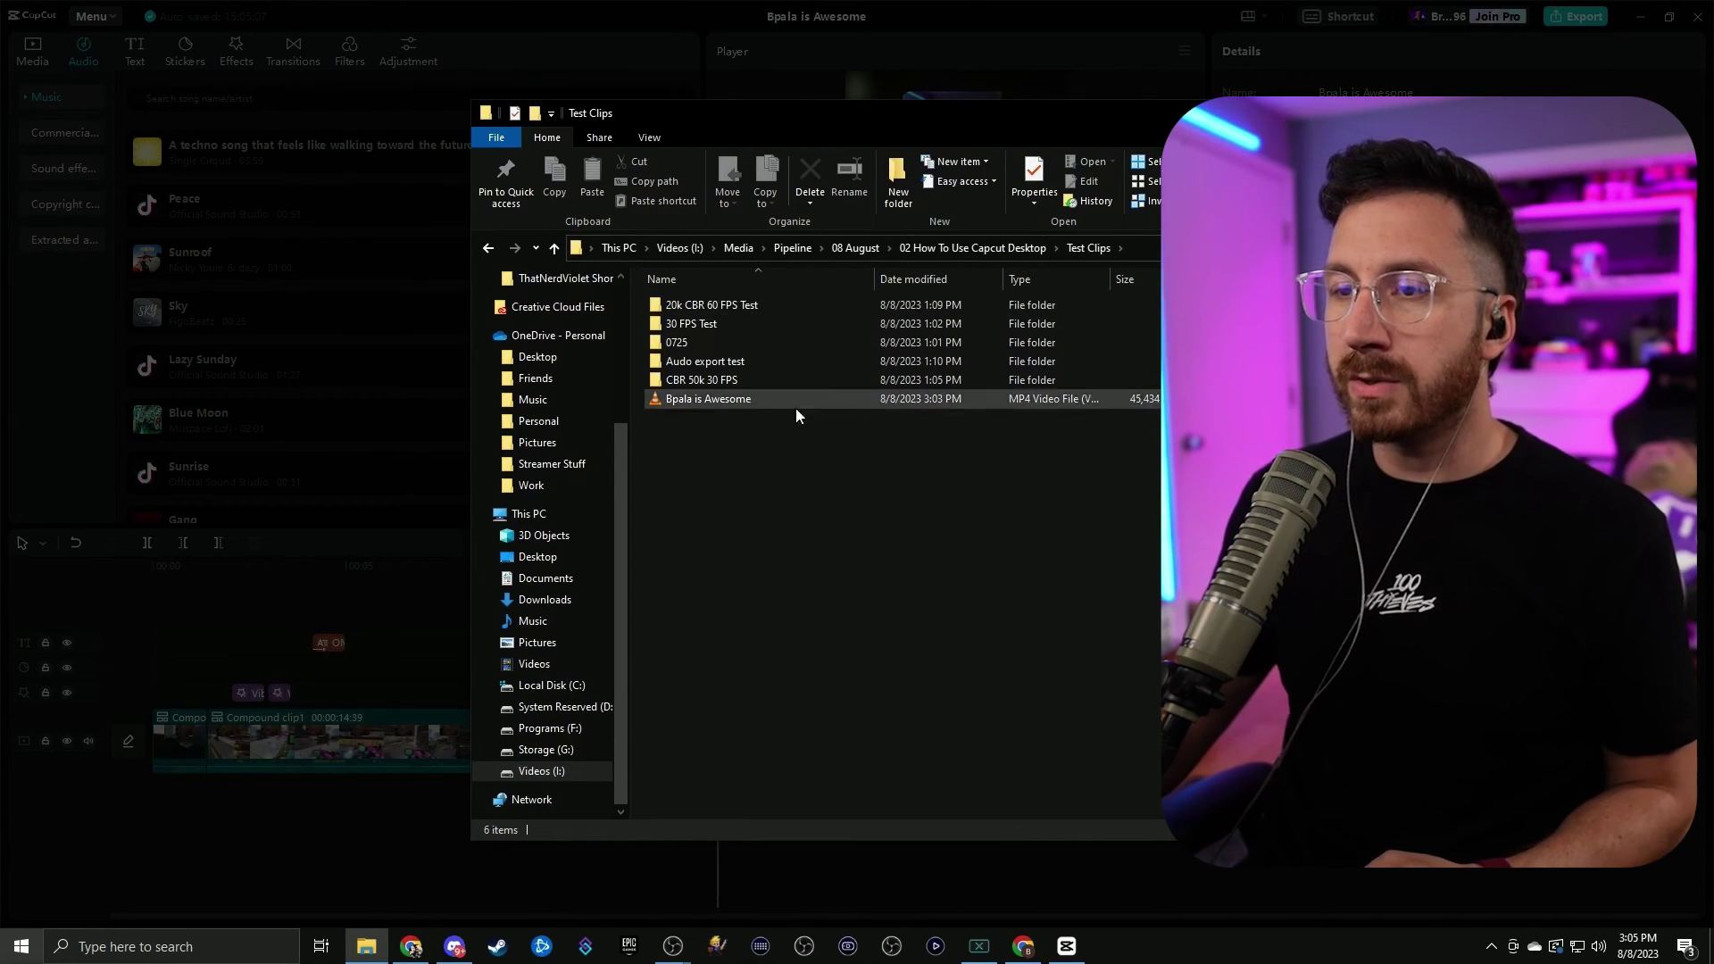
double_click(739, 404)
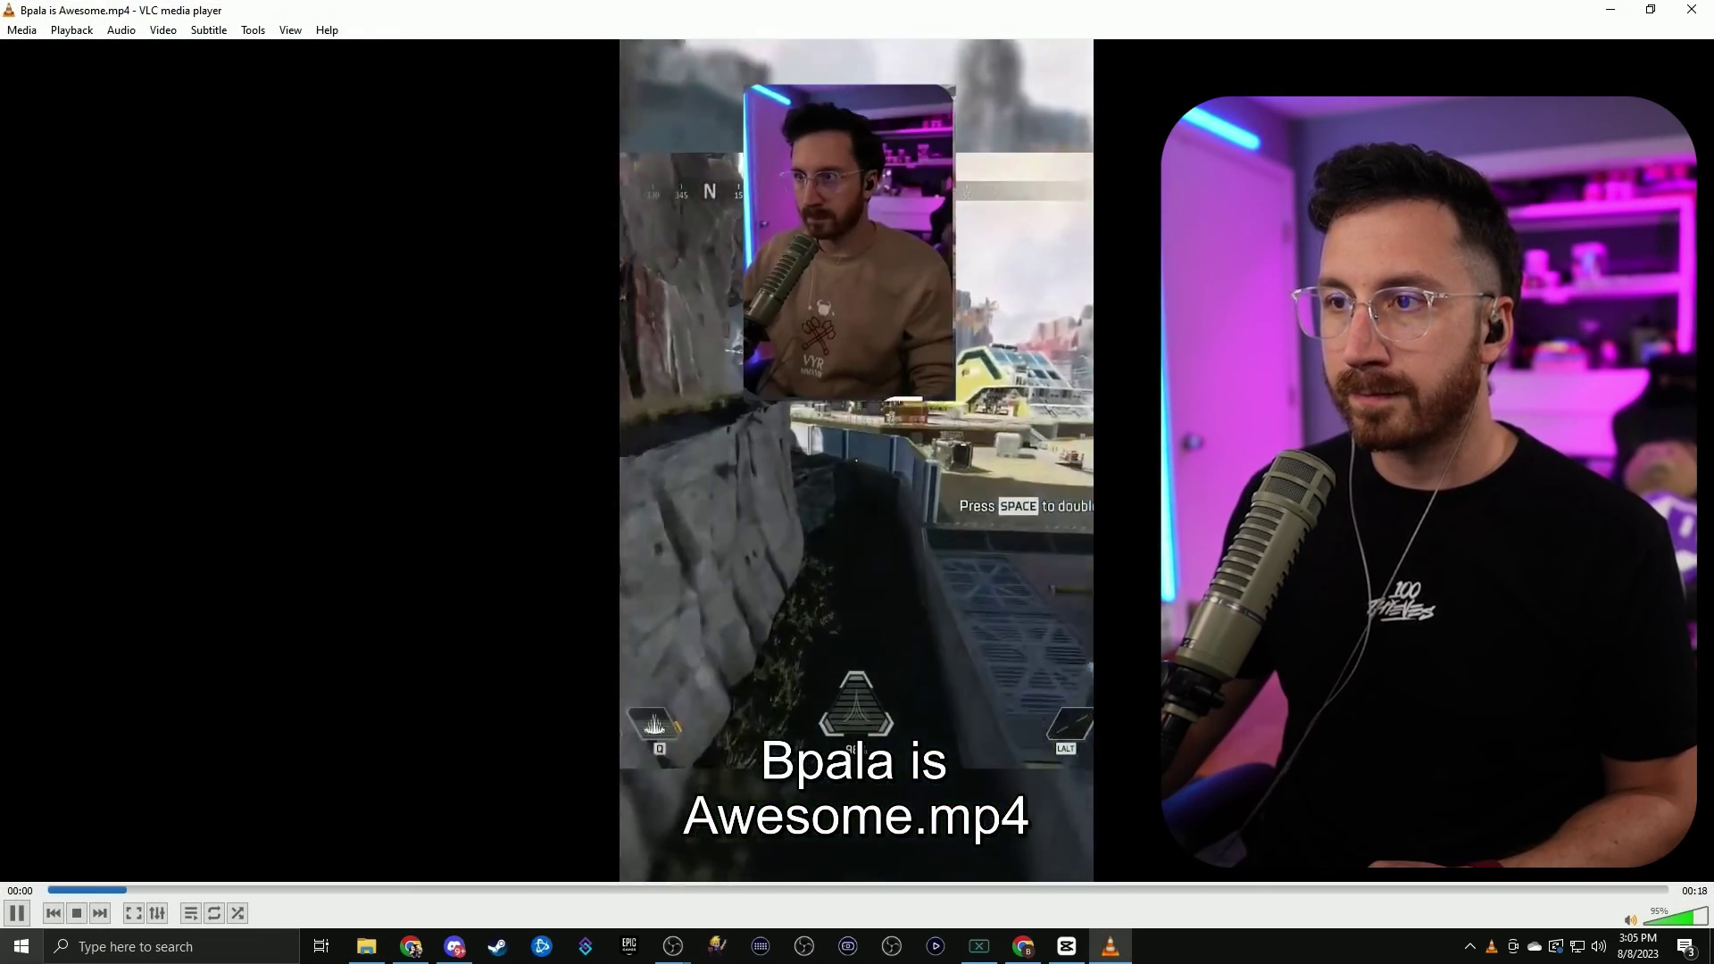